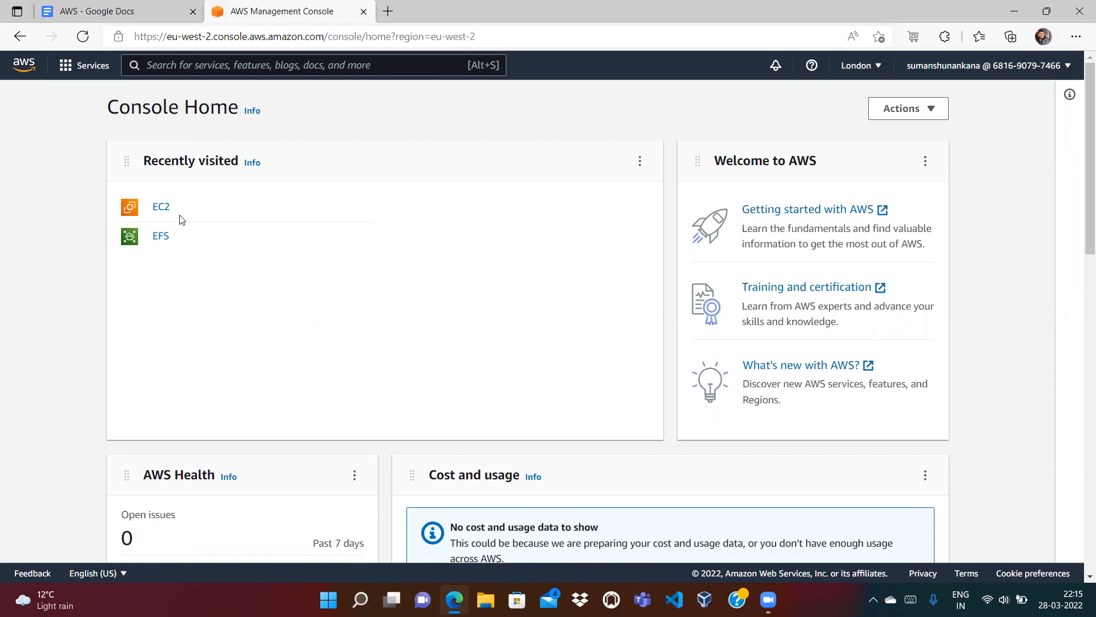
Step: Open the EC2 Instances page and dismiss the welcome popup, showing terminated First EC2 and Second EC2
{"action": "left_click", "coordinate": [165, 212]}
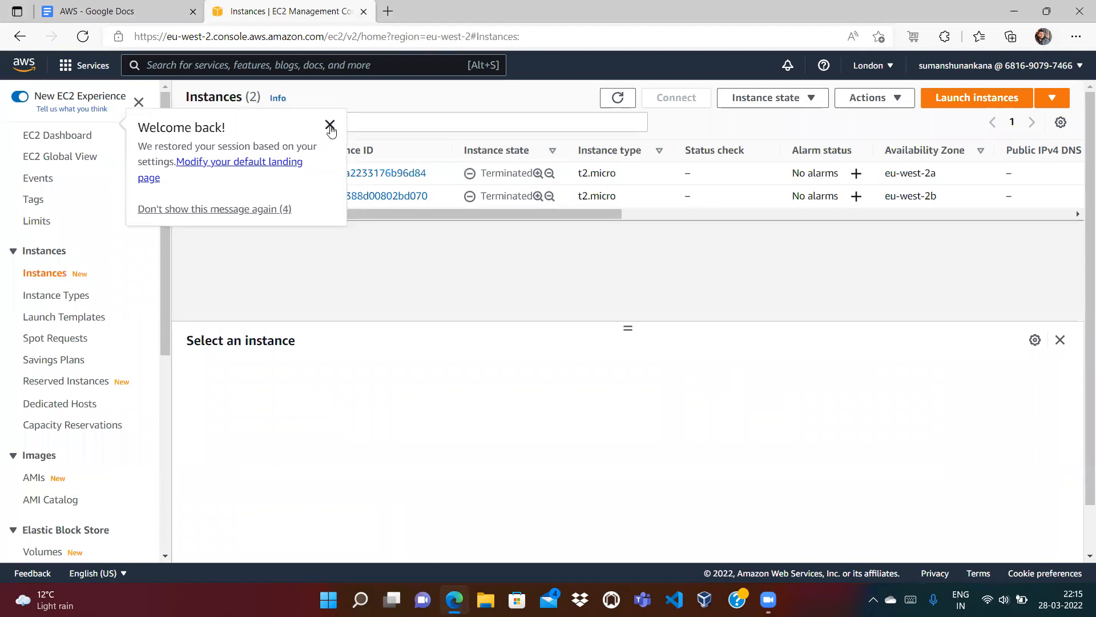
{"action": "left_click", "coordinate": [330, 125]}
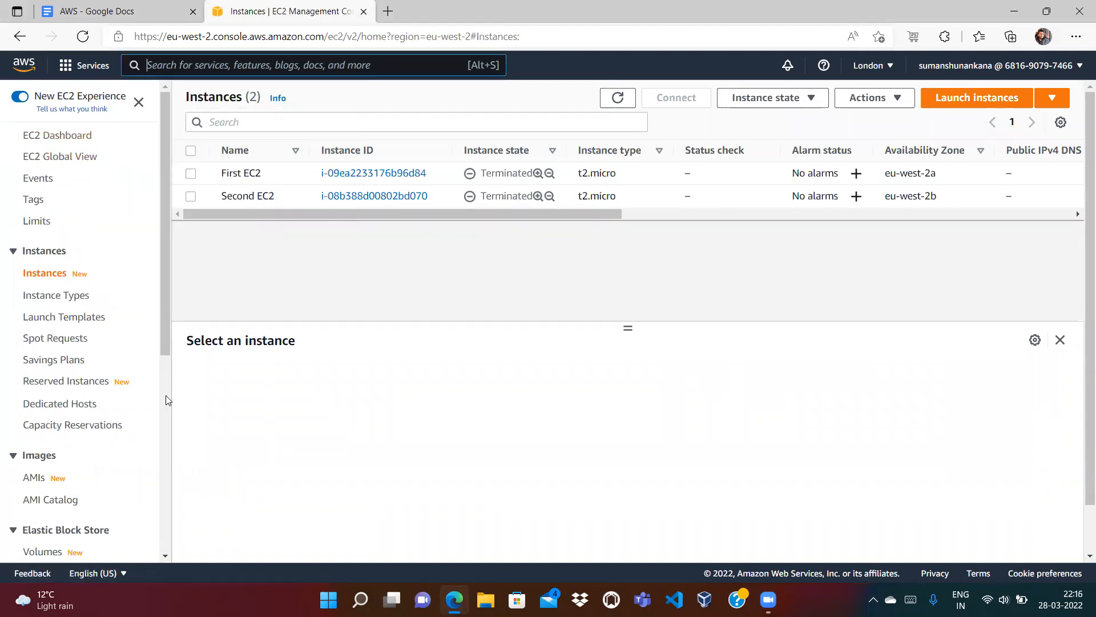
{"action": "scroll", "coordinate": [166, 395], "scroll_direction": "down", "scroll_amount": 6}
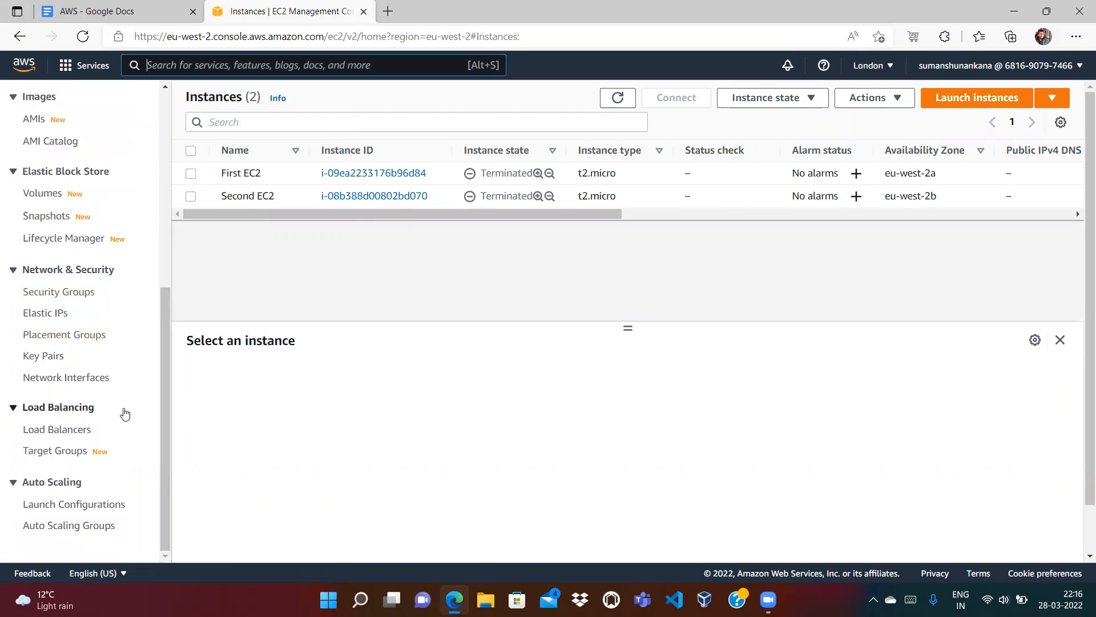
{"action": "scroll", "coordinate": [163, 267], "scroll_direction": "up", "scroll_amount": 6}
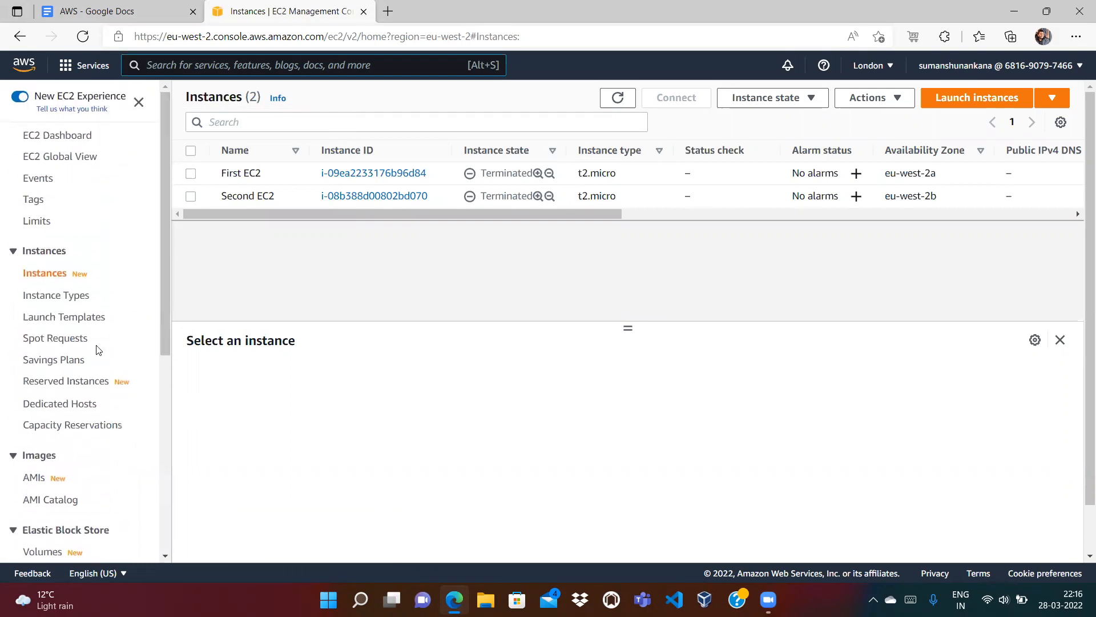
{"action": "left_click_drag", "start_coordinate": [163, 227], "coordinate": [166, 301]}
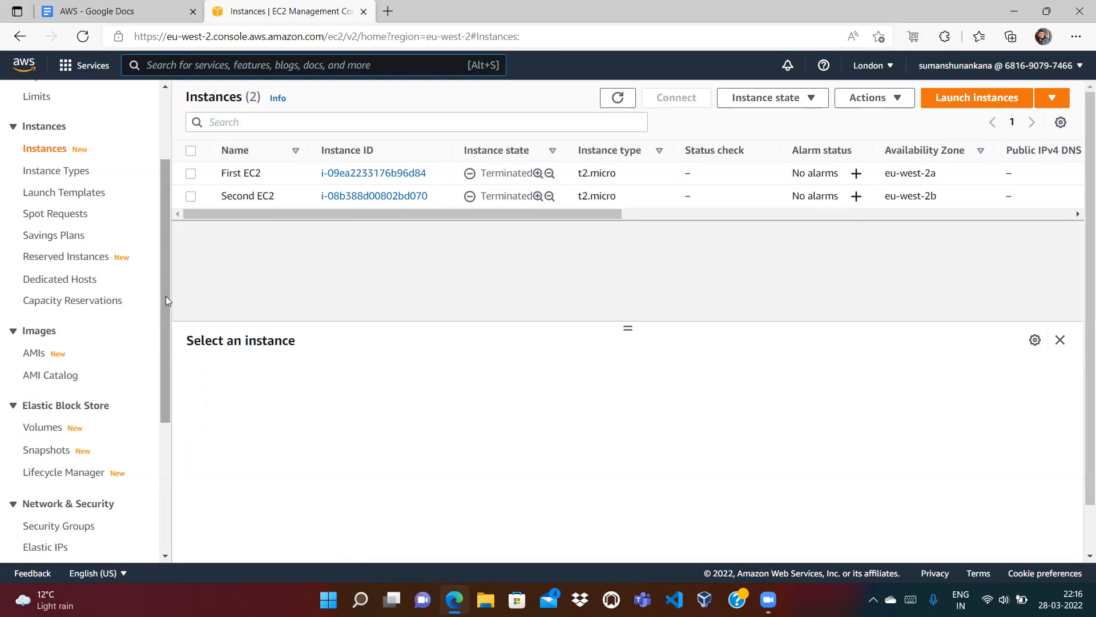
{"action": "left_click_drag", "start_coordinate": [166, 296], "coordinate": [161, 220]}
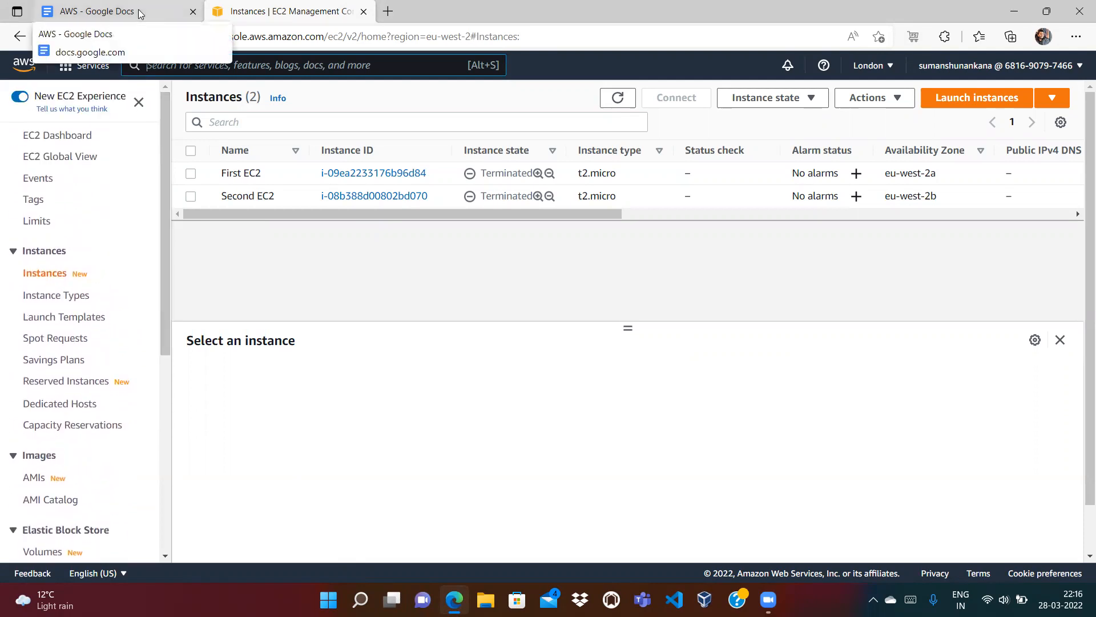
Step: Review the EFS Storage heading in the AWS notes document
{"action": "left_click", "coordinate": [140, 13]}
{"action": "double_click", "coordinate": [305, 221]}
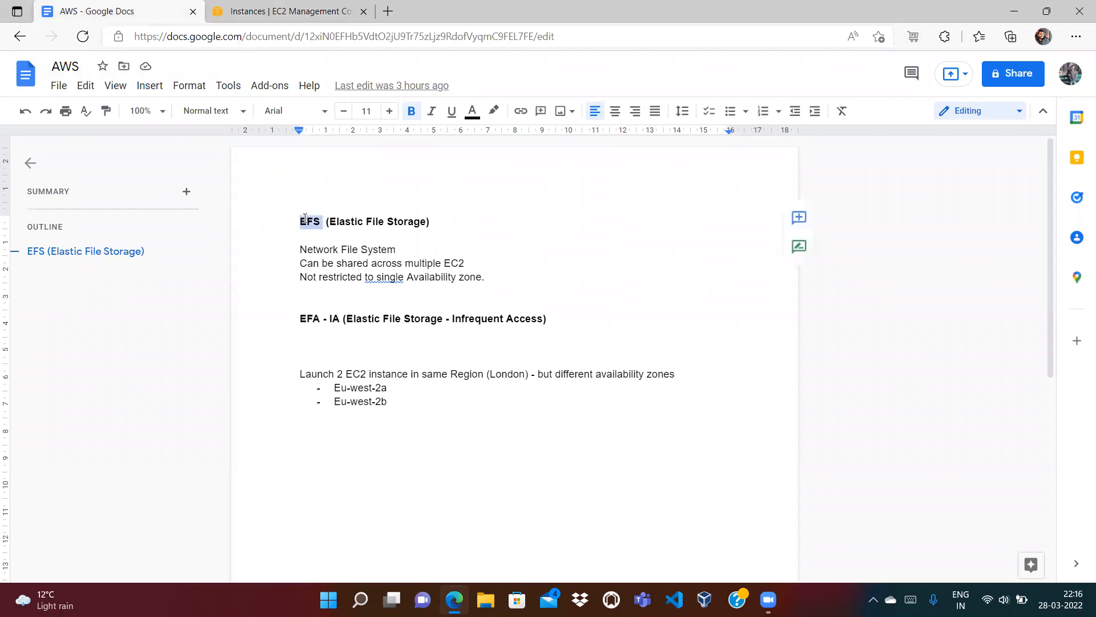
{"action": "double_click", "coordinate": [402, 222]}
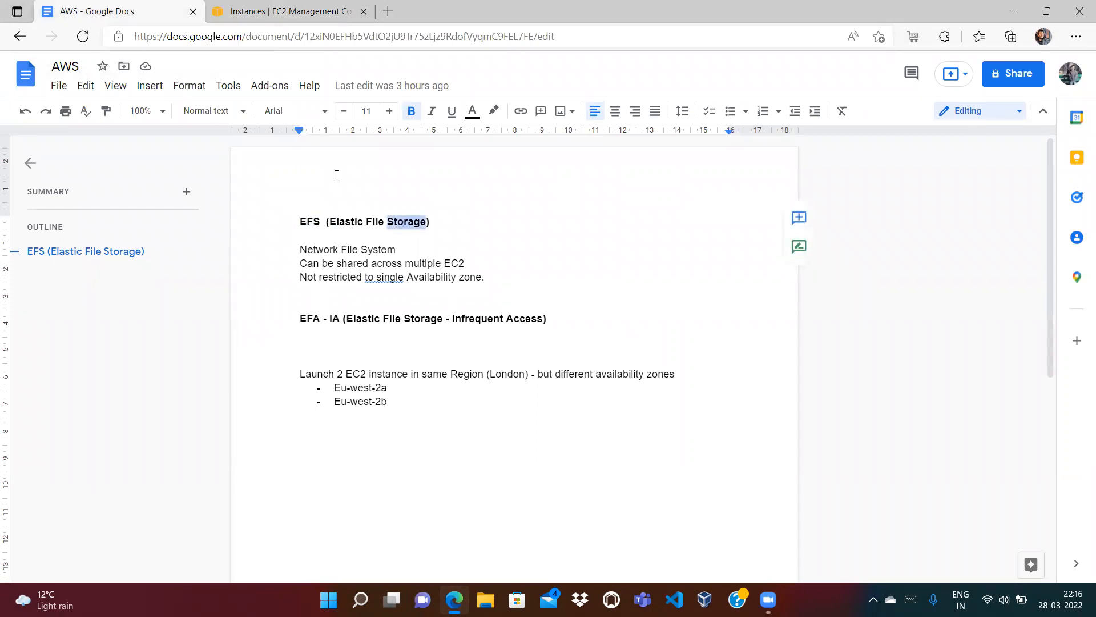
Step: Compare the availability-zone notes with the EC2 instances, then open the empty EBS Volumes list
{"action": "left_click", "coordinate": [301, 10]}
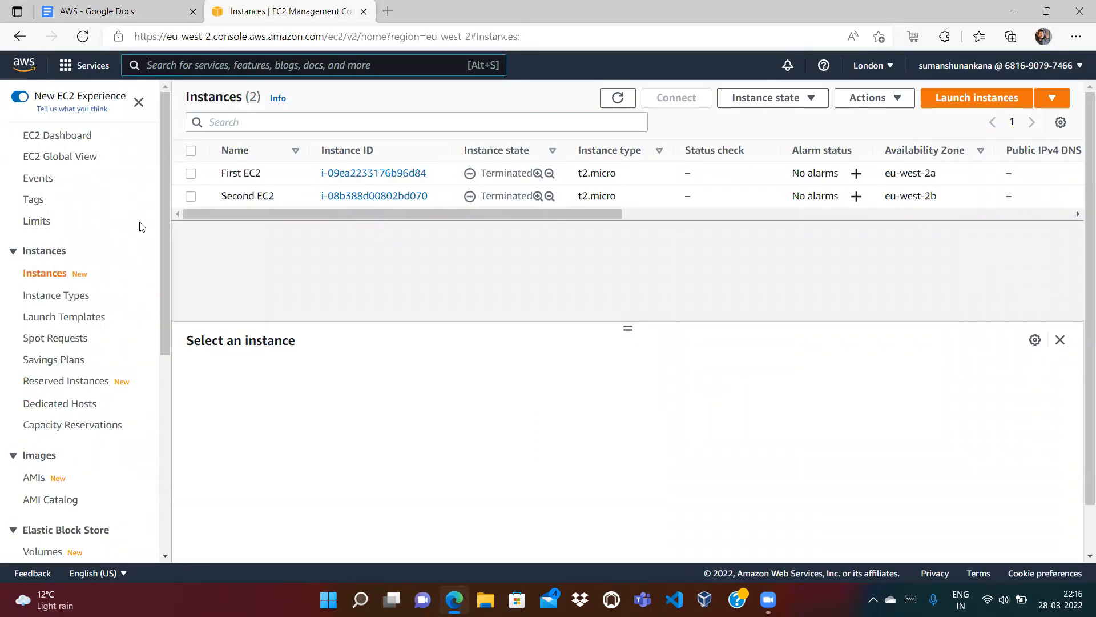
{"action": "left_click", "coordinate": [127, 11]}
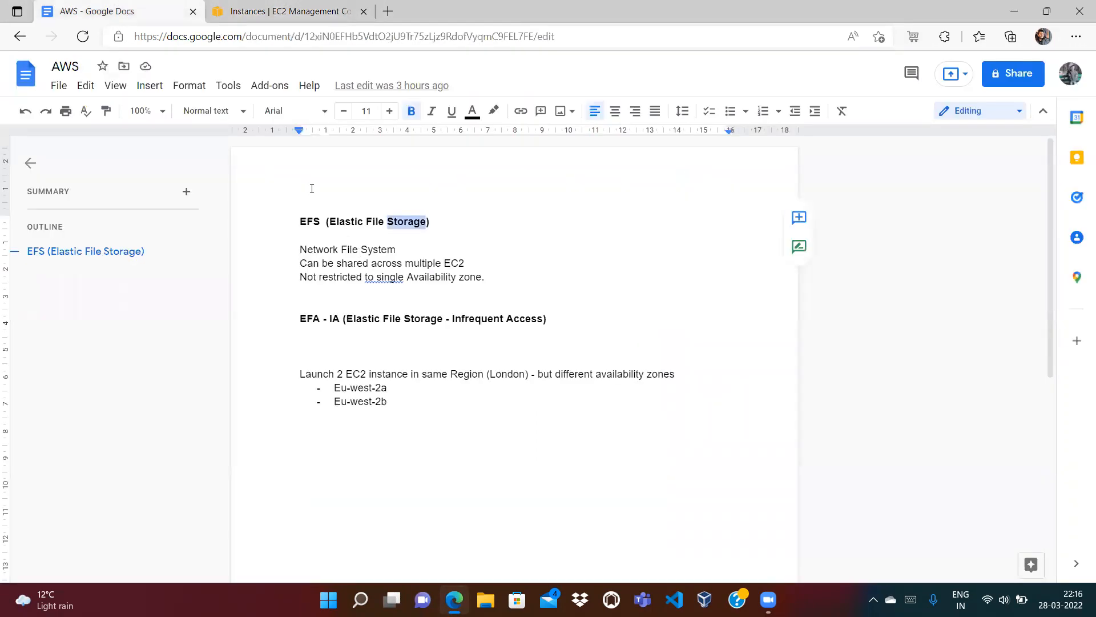
{"action": "left_click", "coordinate": [270, 13]}
{"action": "scroll", "coordinate": [161, 455], "scroll_direction": "down", "scroll_amount": 6}
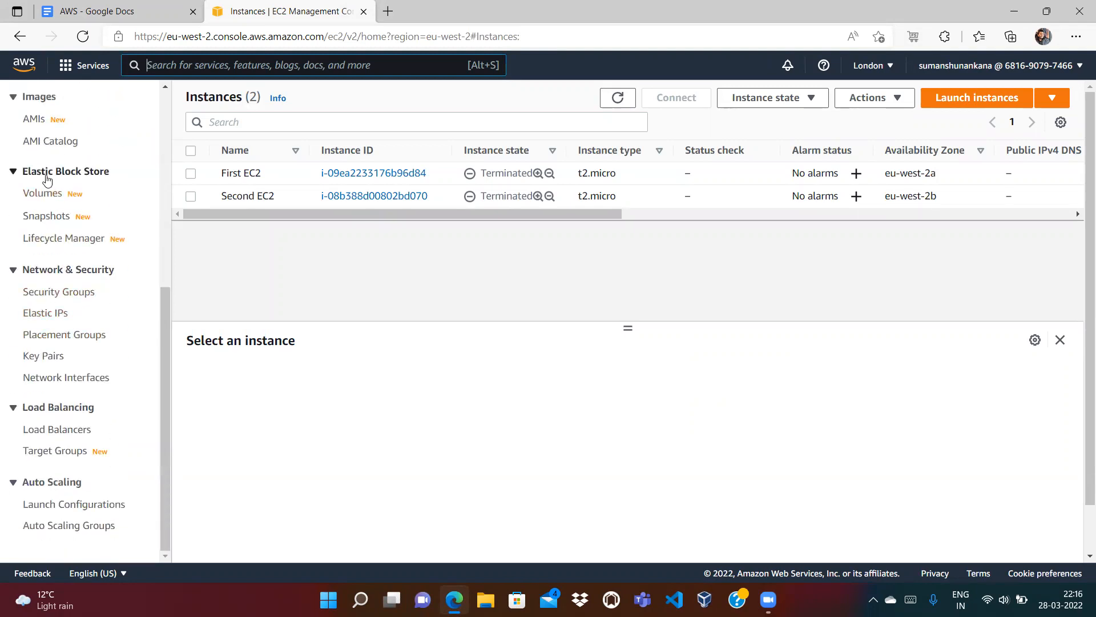
{"action": "left_click", "coordinate": [88, 14]}
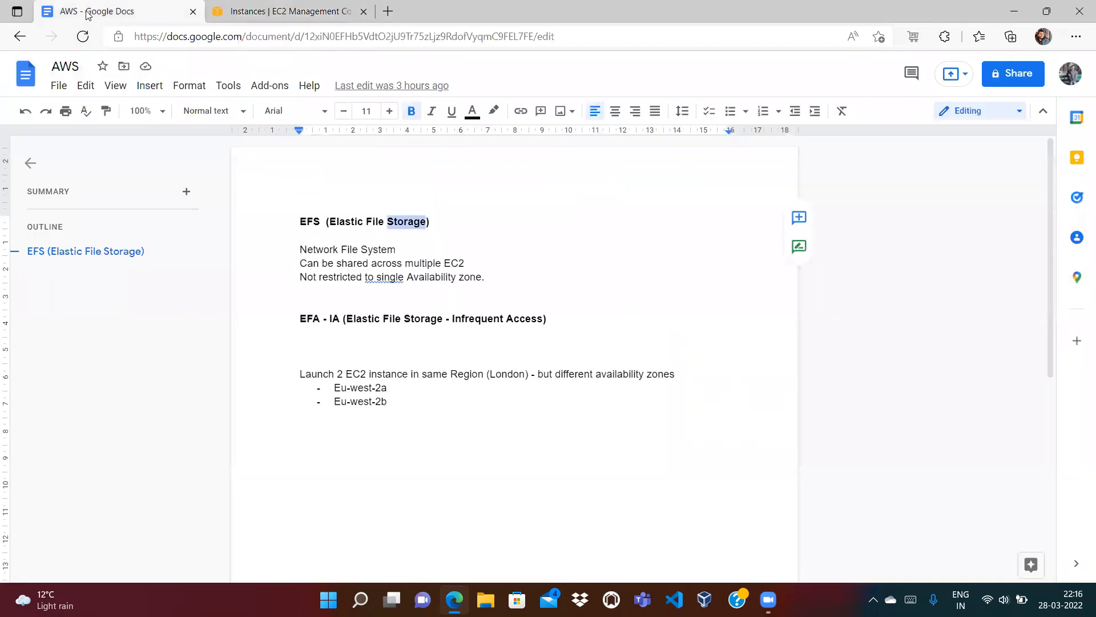
{"action": "left_click", "coordinate": [249, 12]}
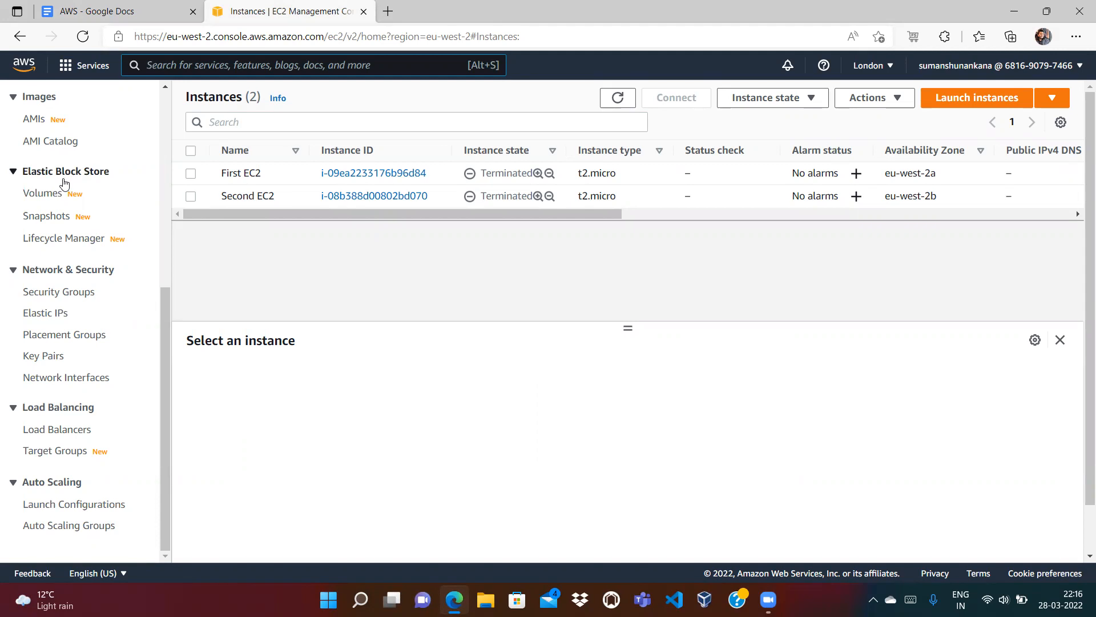
{"action": "left_click", "coordinate": [91, 11]}
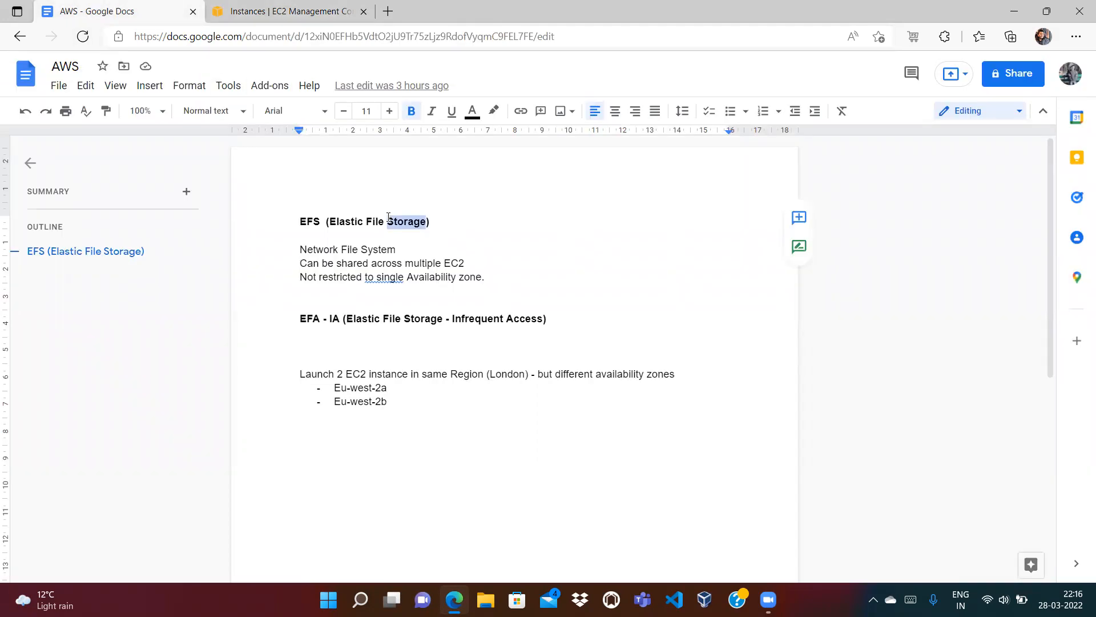
{"action": "left_click", "coordinate": [291, 8]}
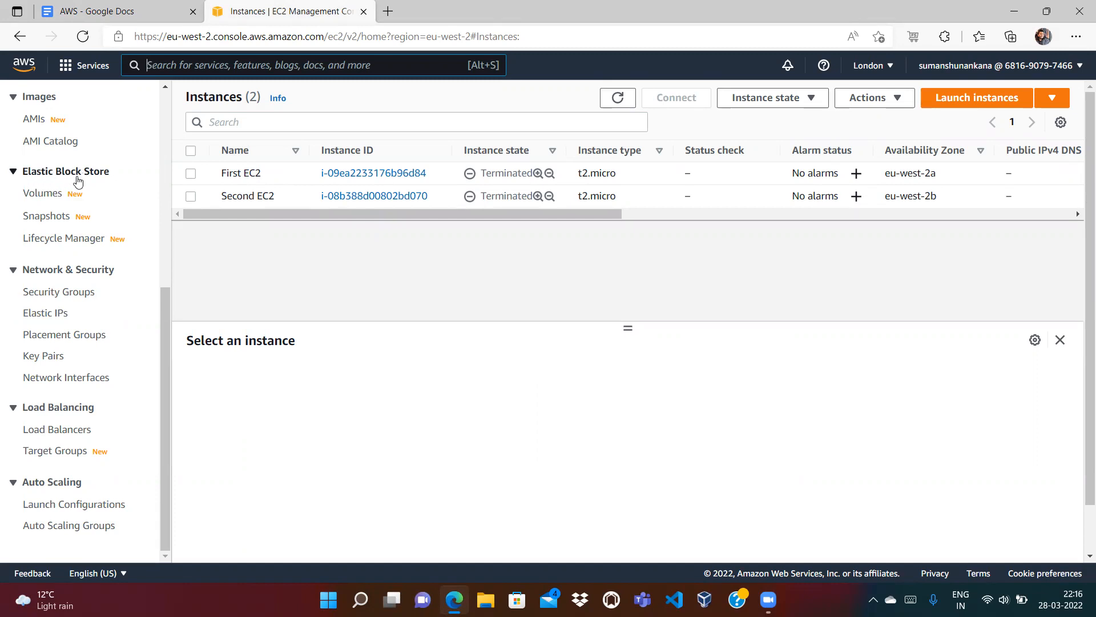
{"action": "left_click", "coordinate": [41, 195]}
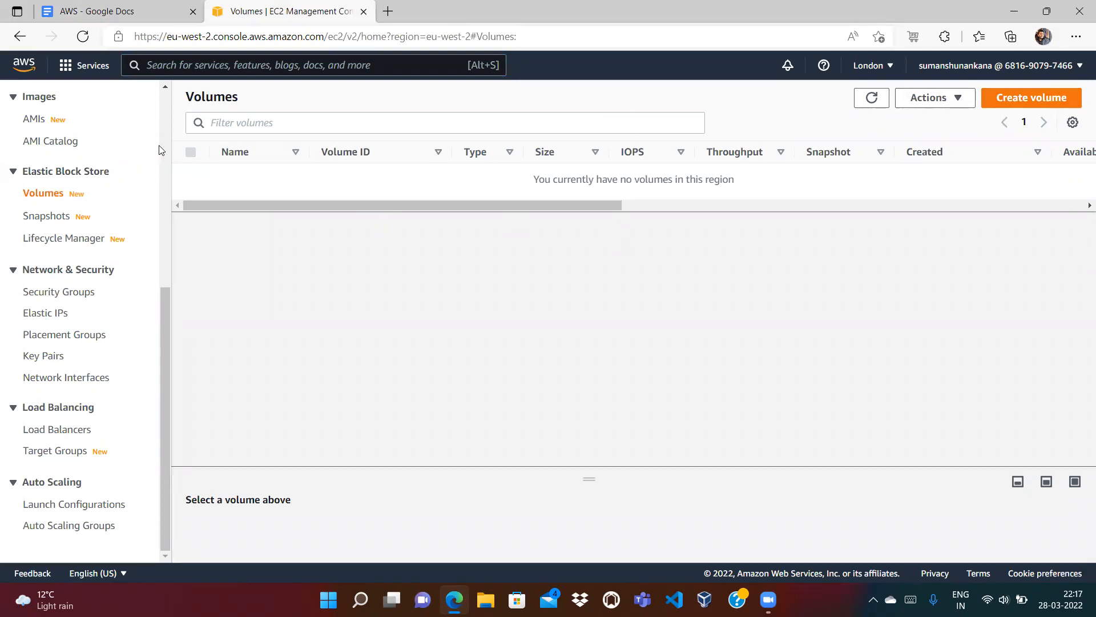
Step: Sort the empty eu-west-2 Volumes table by its Multi-Attach column and return to its left edge
{"action": "scroll", "coordinate": [160, 150], "scroll_direction": "up", "scroll_amount": 6}
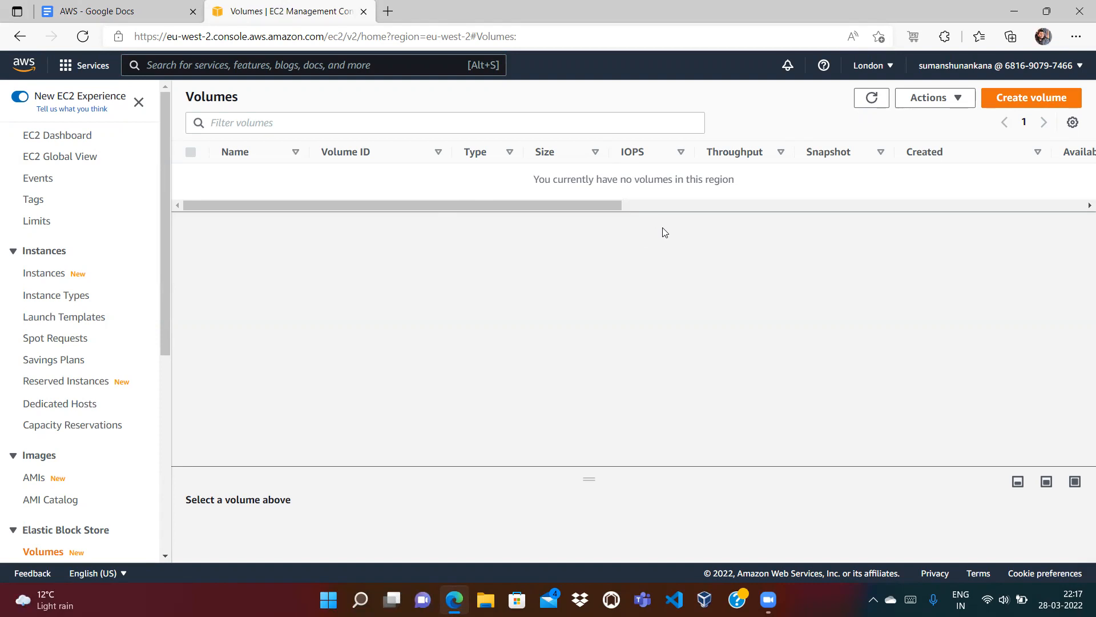
{"action": "left_click", "coordinate": [698, 209]}
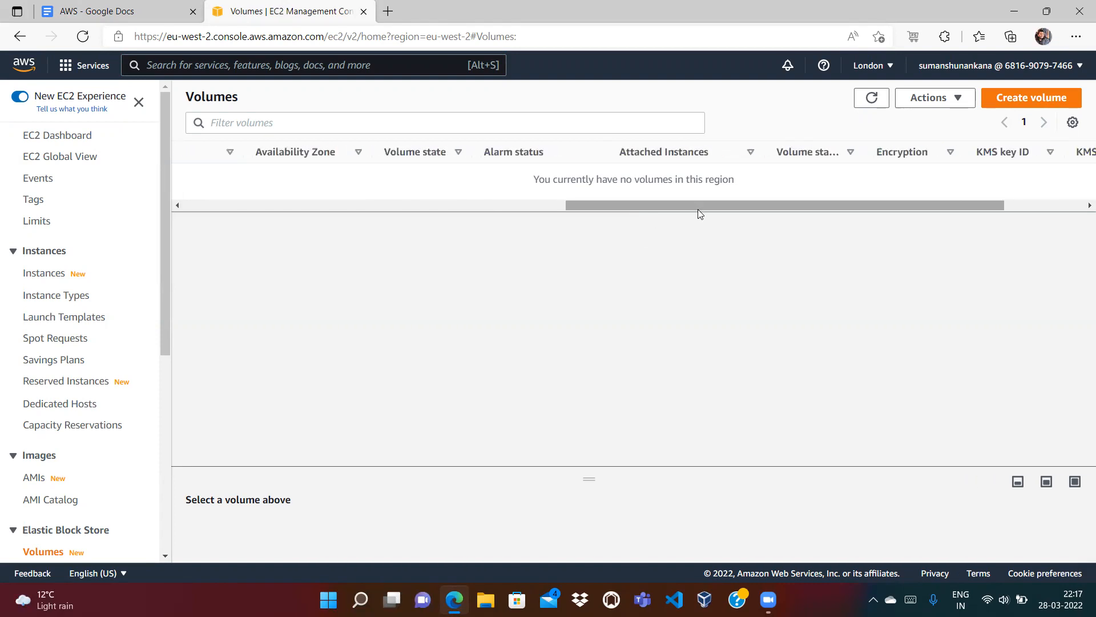
{"action": "left_click_drag", "start_coordinate": [697, 209], "coordinate": [801, 200]}
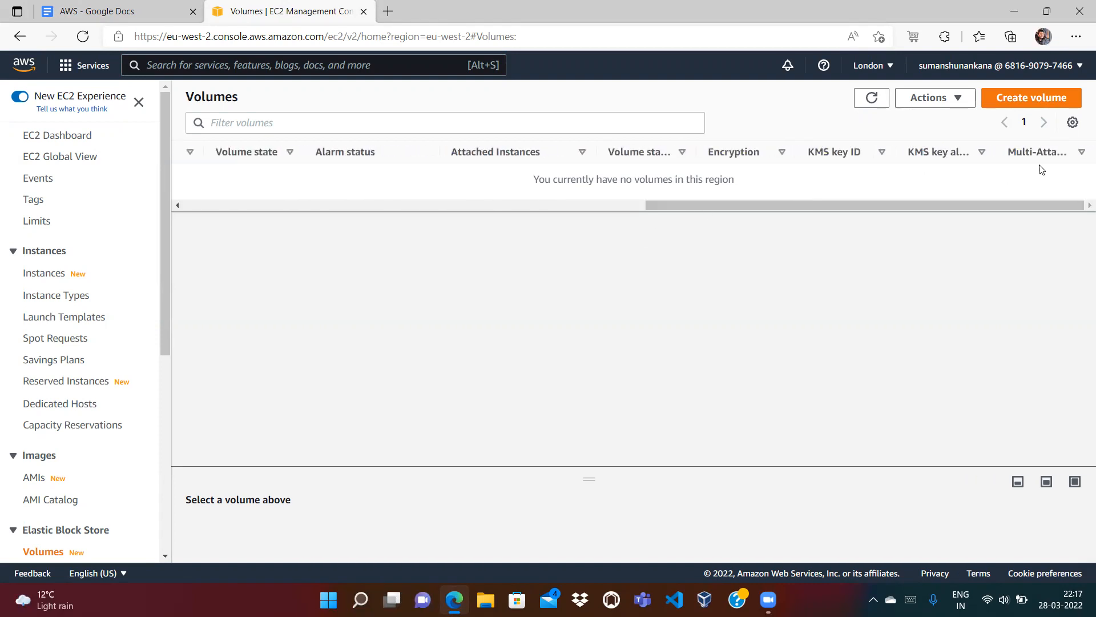
{"action": "left_click", "coordinate": [1083, 154]}
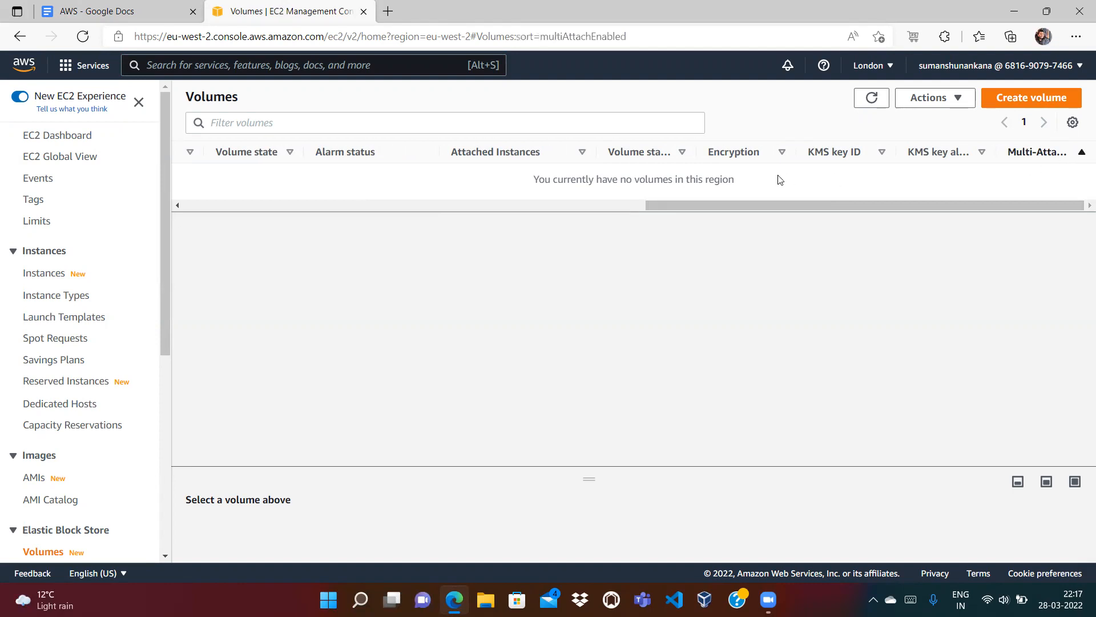
{"action": "left_click", "coordinate": [515, 206]}
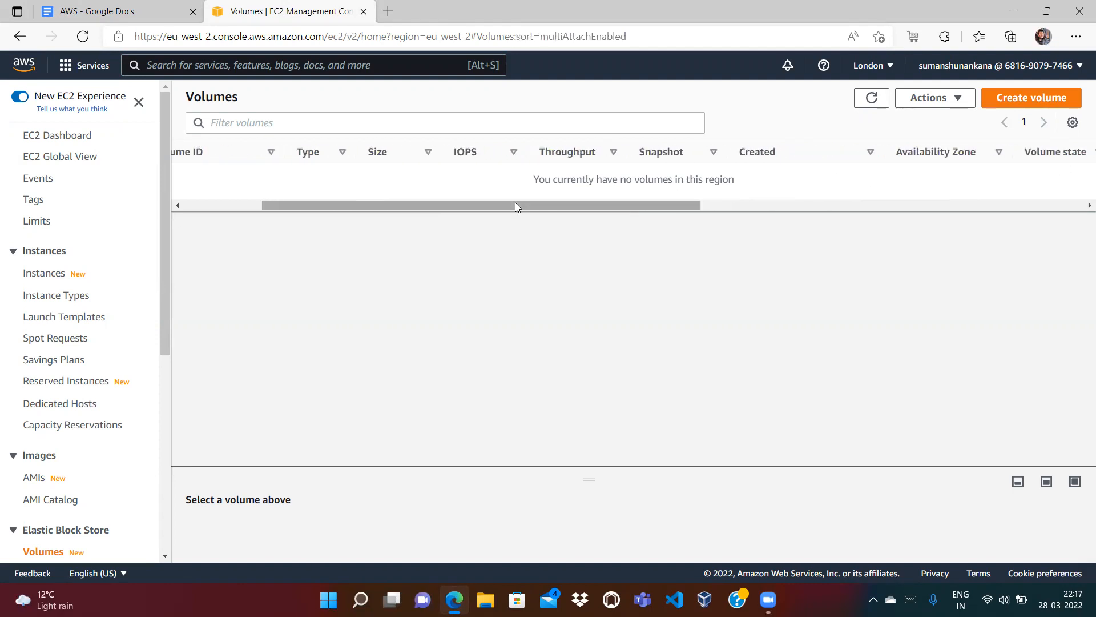
{"action": "right_click", "coordinate": [394, 214]}
{"action": "left_click", "coordinate": [276, 295]}
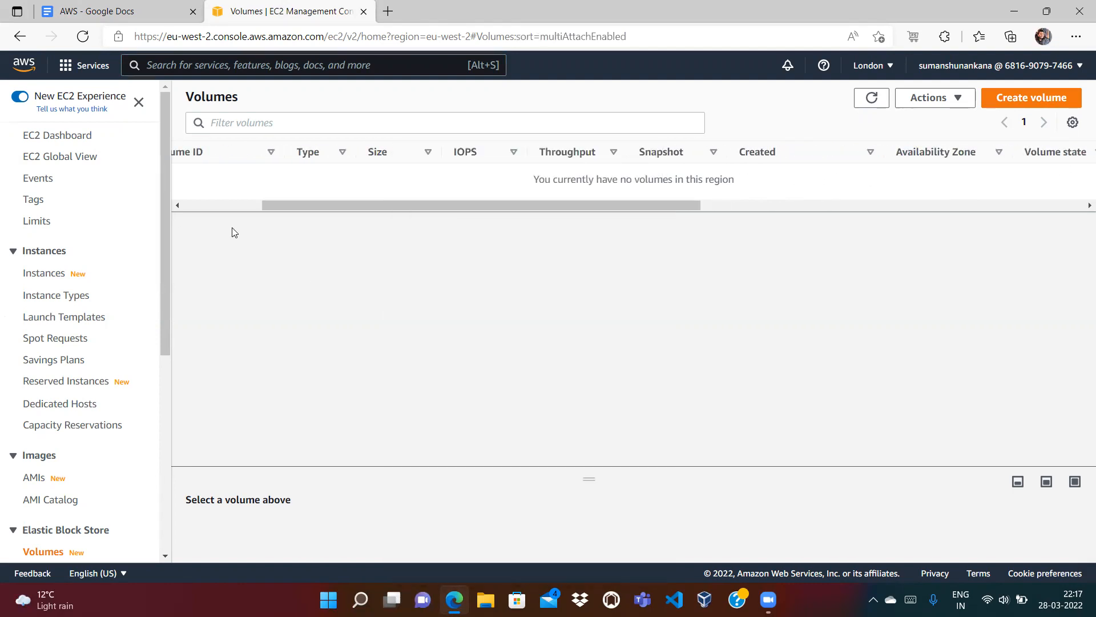
{"action": "left_click", "coordinate": [211, 206]}
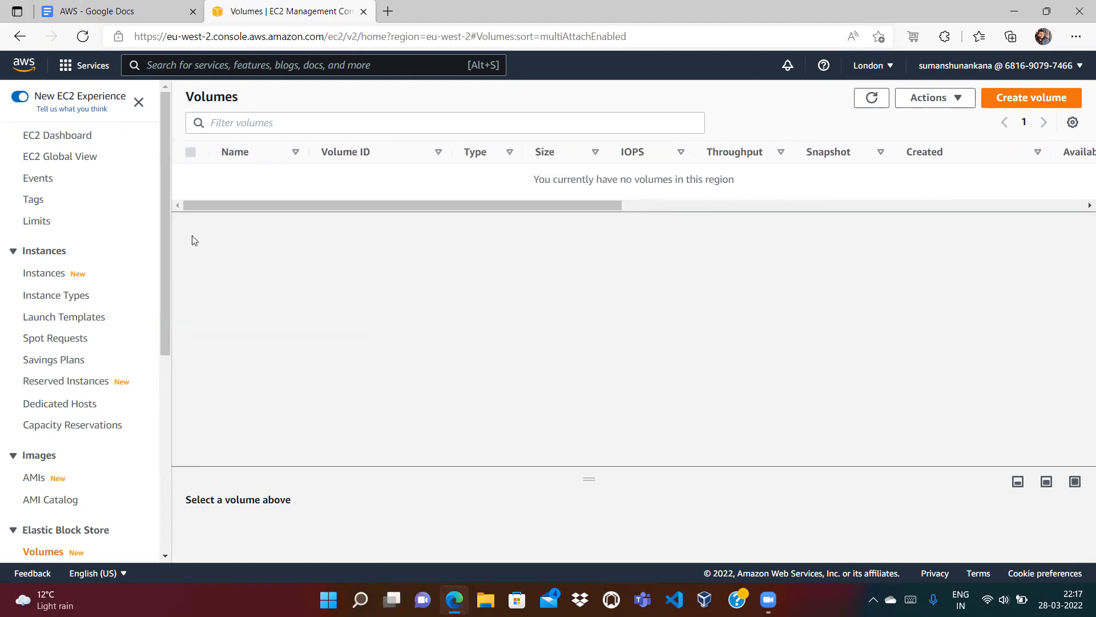
{"action": "left_click", "coordinate": [167, 396]}
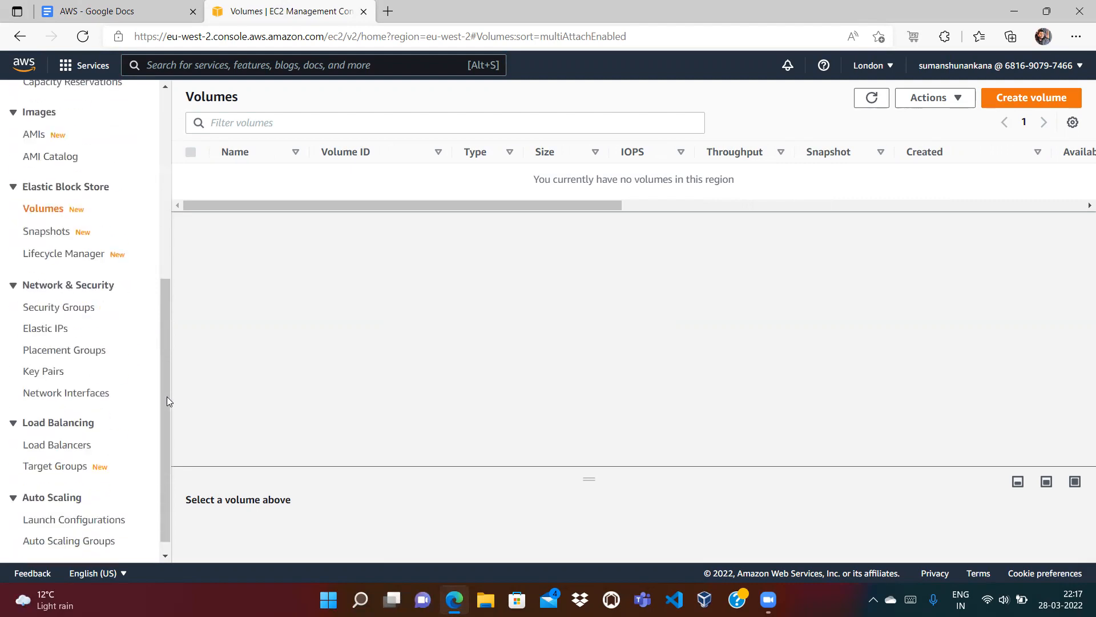
{"action": "left_click", "coordinate": [166, 228]}
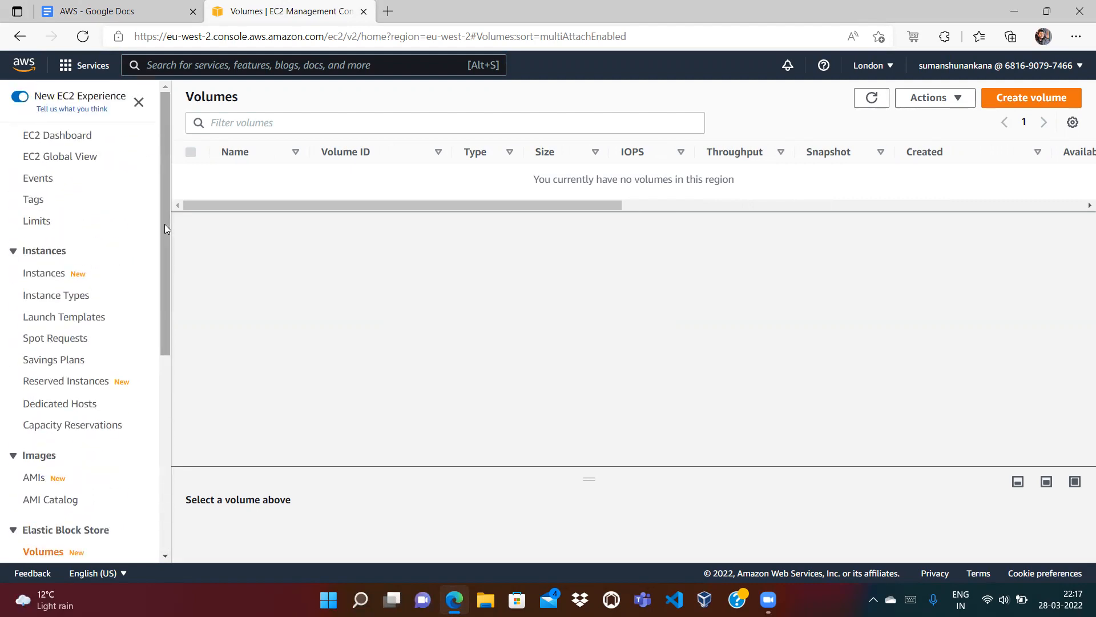
{"action": "left_click", "coordinate": [167, 371]}
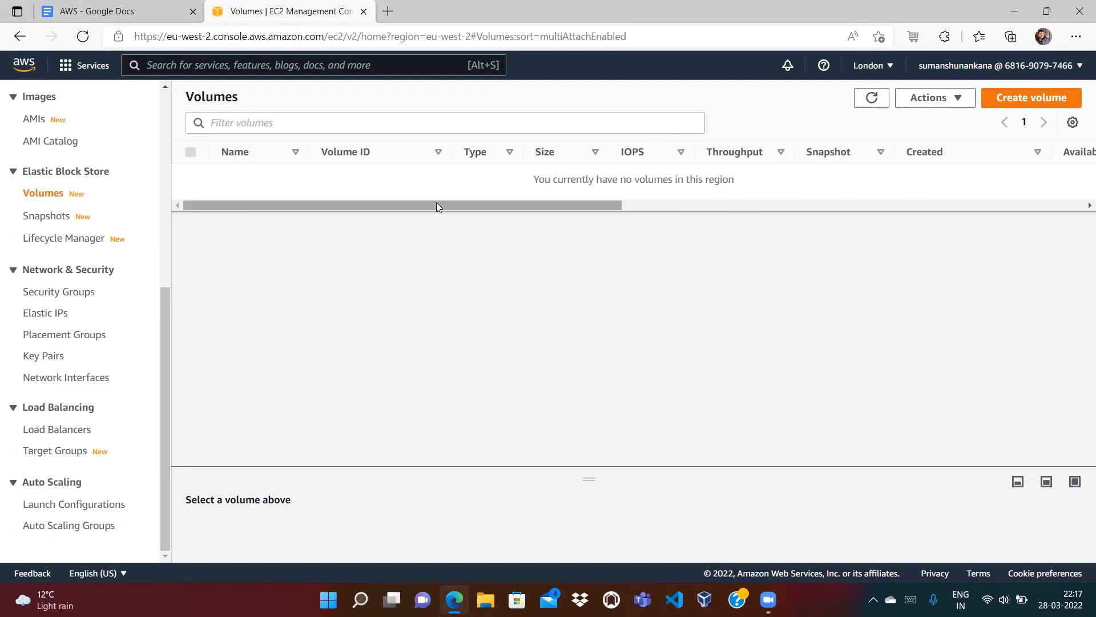
Step: Browse the AWS region dropdown, leaving Europe (London) eu-west-2 as the current region
{"action": "left_click", "coordinate": [888, 65]}
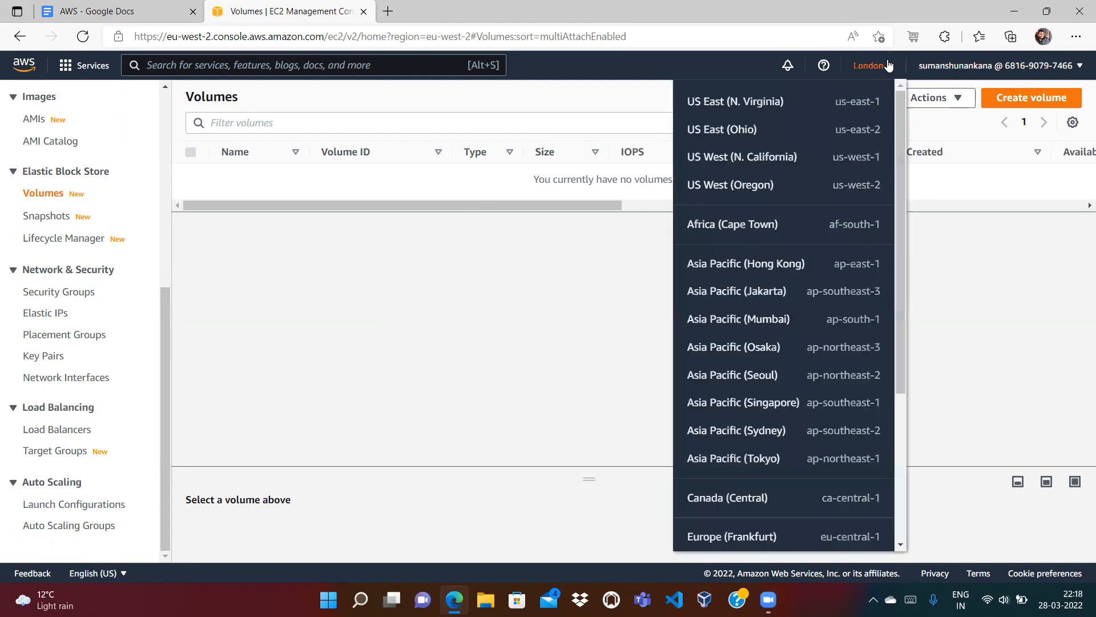
{"action": "scroll", "coordinate": [903, 440], "scroll_direction": "down", "scroll_amount": 2}
{"action": "scroll", "coordinate": [902, 440], "scroll_direction": "down", "scroll_amount": 3}
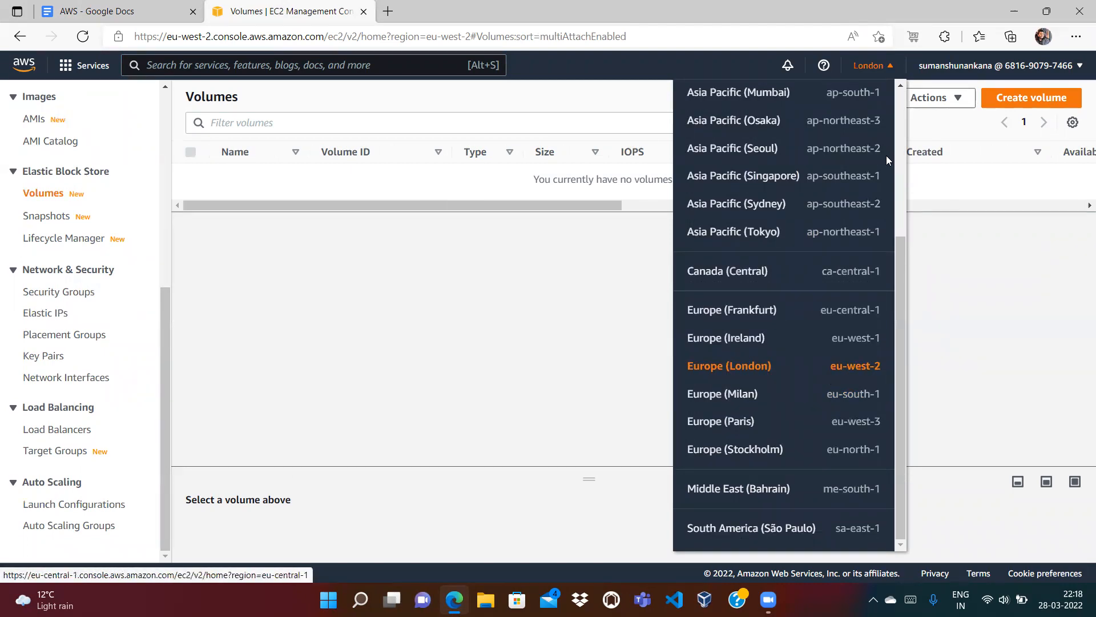
{"action": "left_click", "coordinate": [890, 67]}
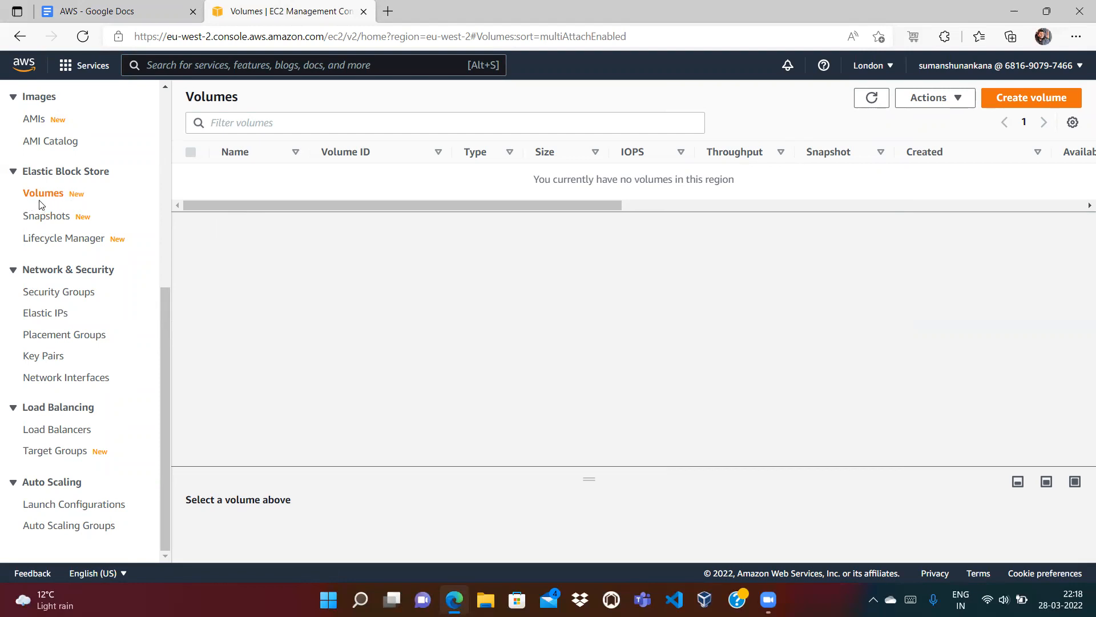
{"action": "left_click", "coordinate": [871, 65]}
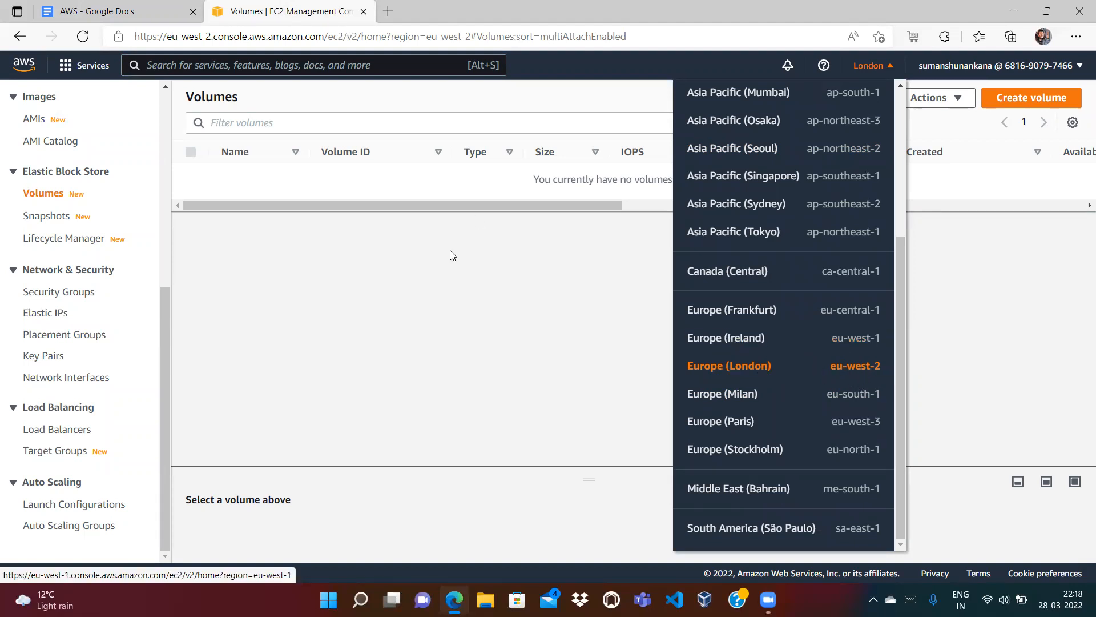
Step: Close the region list with London kept and switch to the AWS notes Google Doc
{"action": "left_click", "coordinate": [467, 269]}
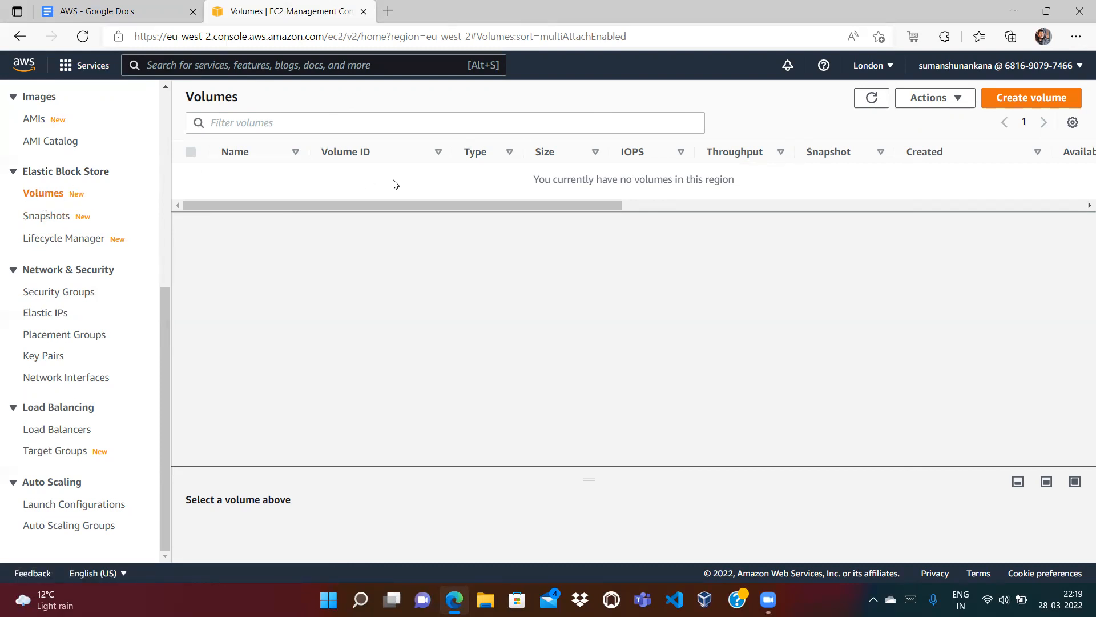
{"action": "left_click", "coordinate": [114, 11]}
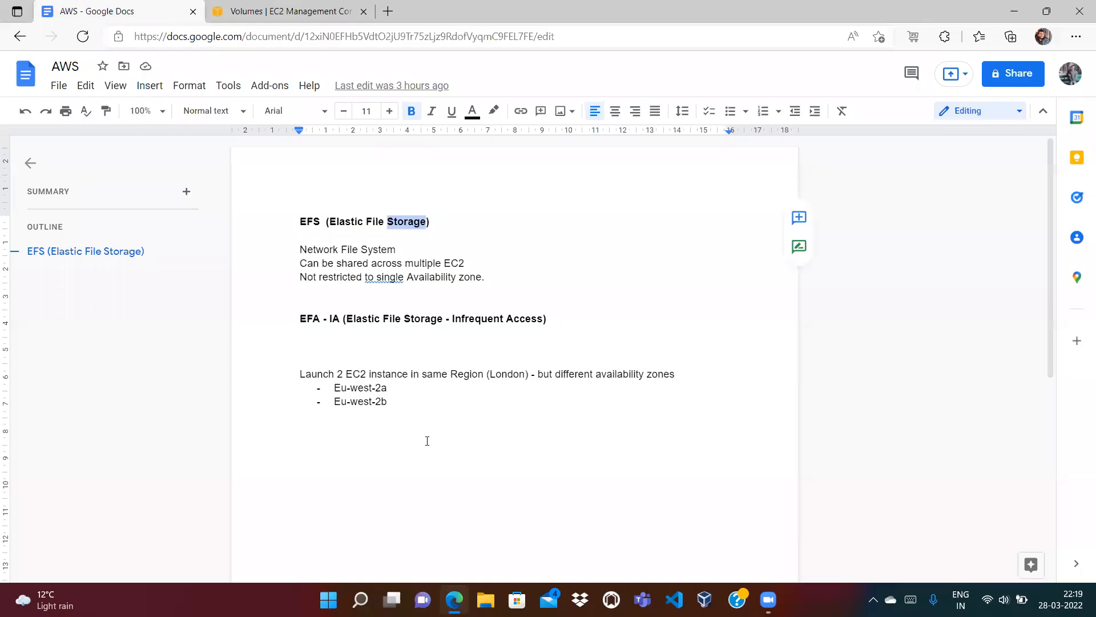
Step: Add the line 'EBS - eu-west-2a' below the Eu-west-2b bullet
{"action": "left_click", "coordinate": [333, 389]}
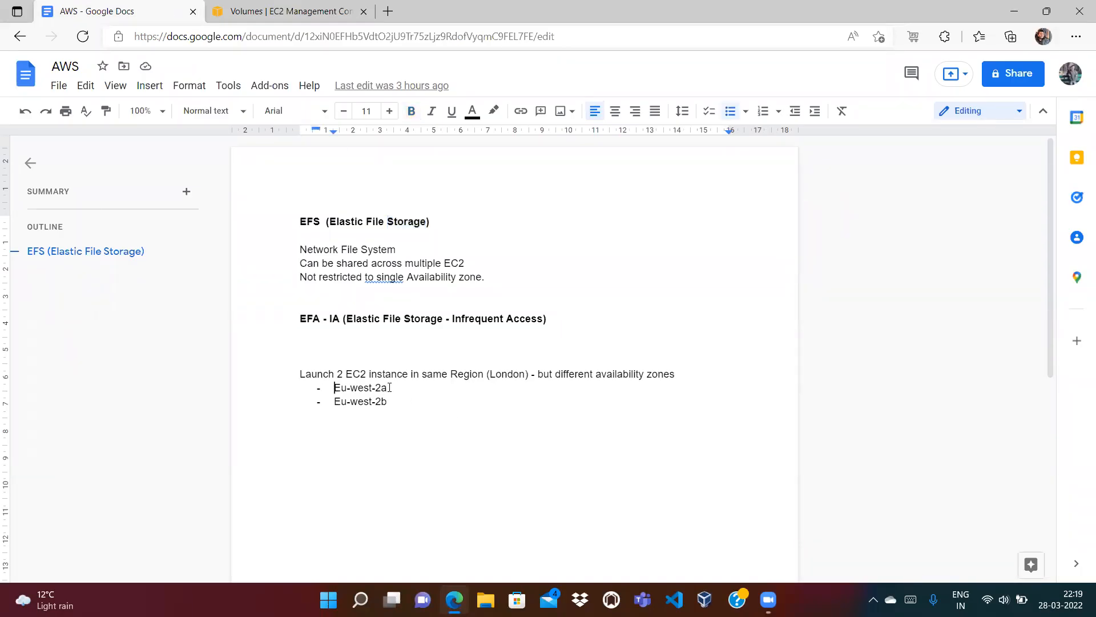
{"action": "left_click", "coordinate": [399, 404]}
{"action": "key", "text": "Return"}
{"action": "key", "text": "Return"}
{"action": "key", "text": "Return"}
{"action": "type", "text": "EBS"}
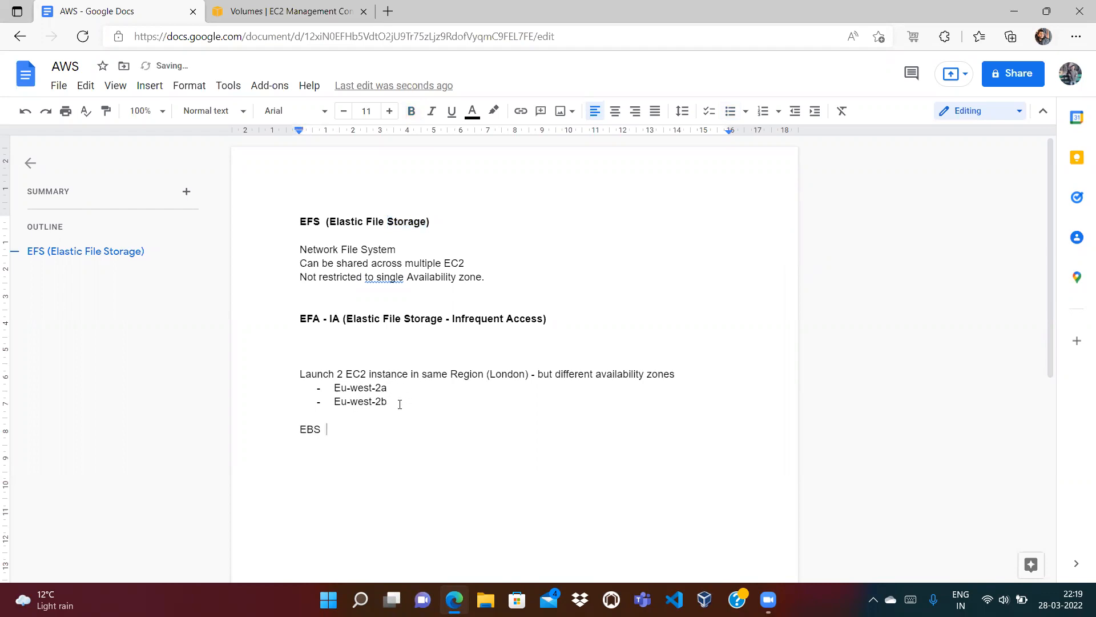
{"action": "type", "text": "  - eu-west-2a"}
Step: Check words on the EBS line and zone bullets, clearing the empty line beneath
{"action": "left_click_drag", "start_coordinate": [385, 430], "coordinate": [305, 431]}
{"action": "left_click", "coordinate": [338, 441]}
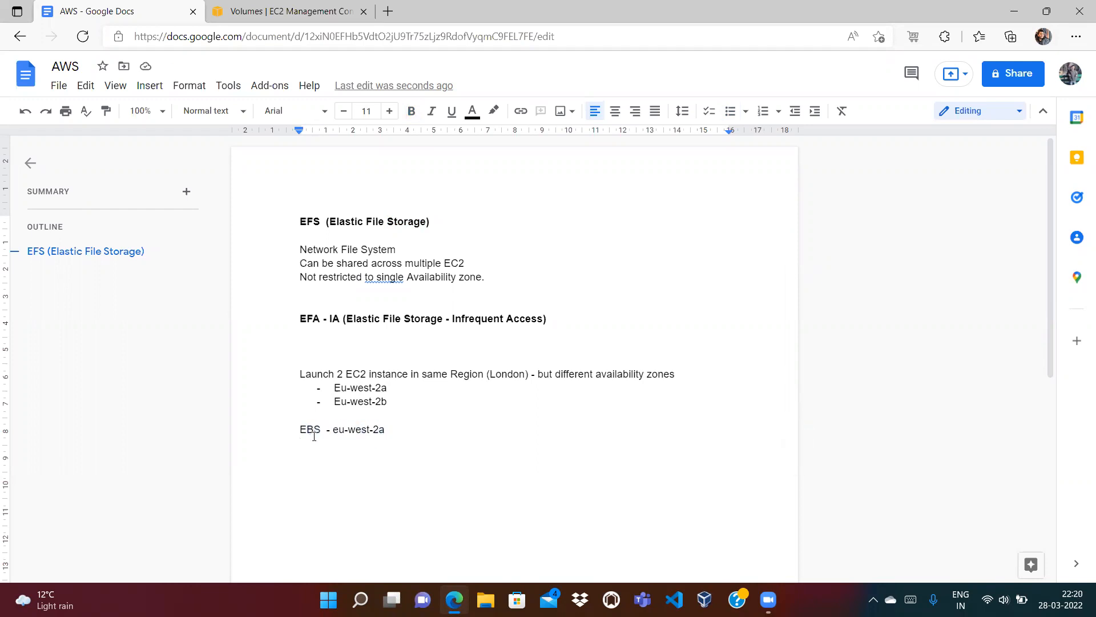
{"action": "double_click", "coordinate": [342, 388]}
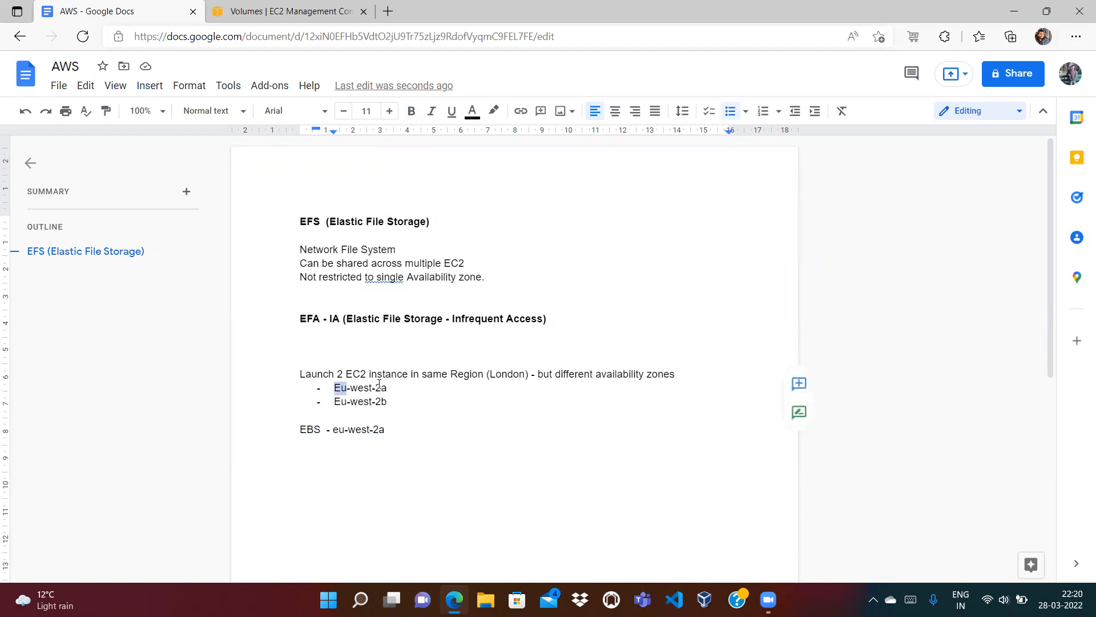
{"action": "double_click", "coordinate": [361, 430]}
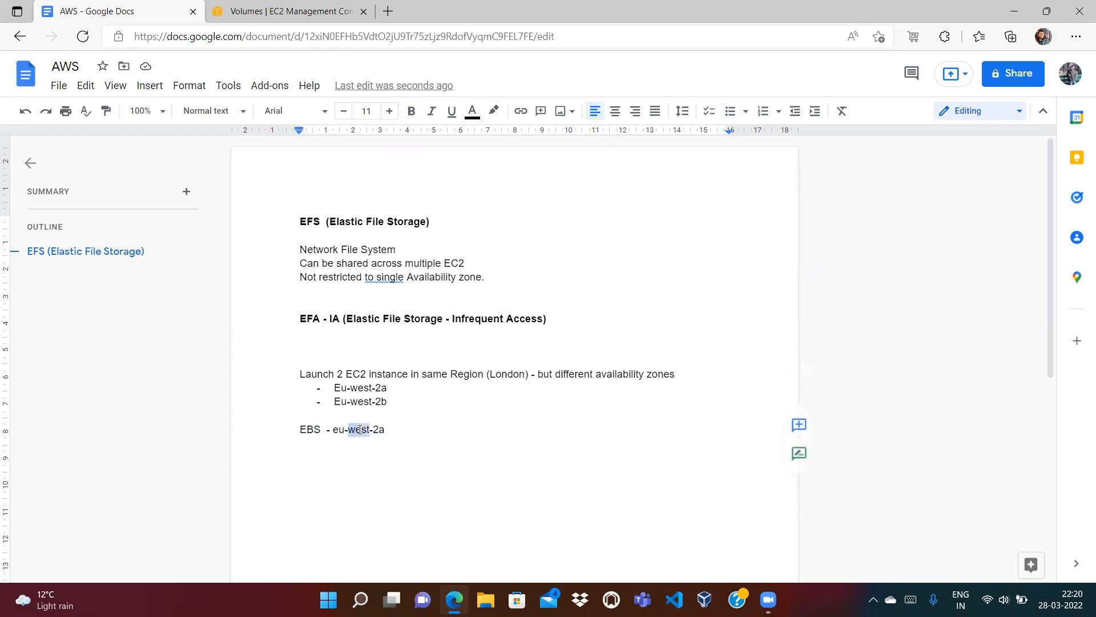
{"action": "double_click", "coordinate": [360, 401]}
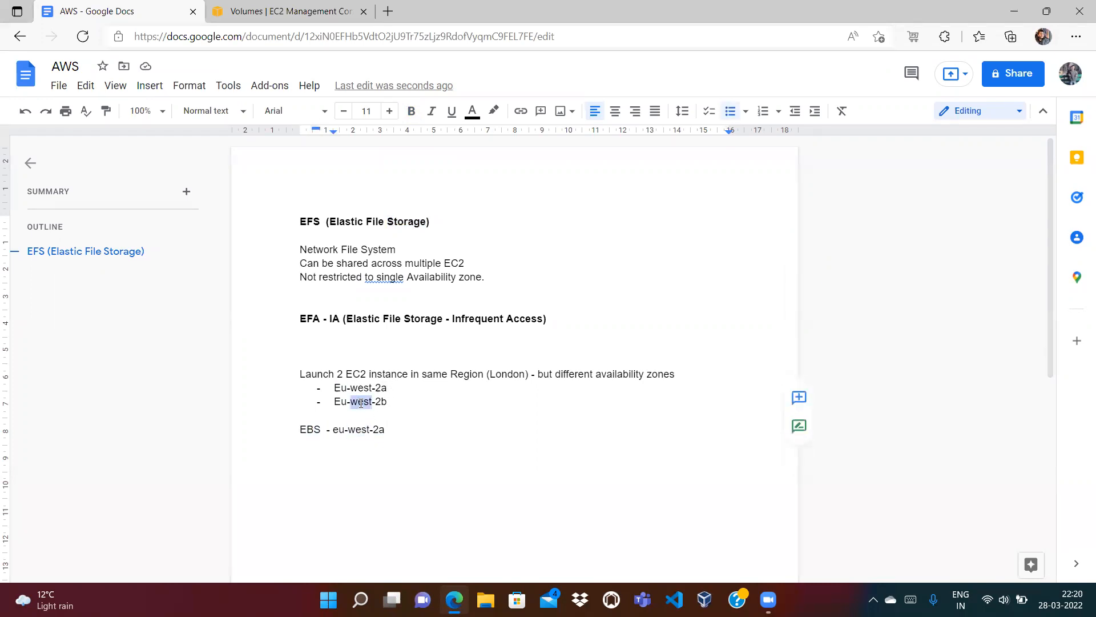
{"action": "left_click", "coordinate": [389, 430]}
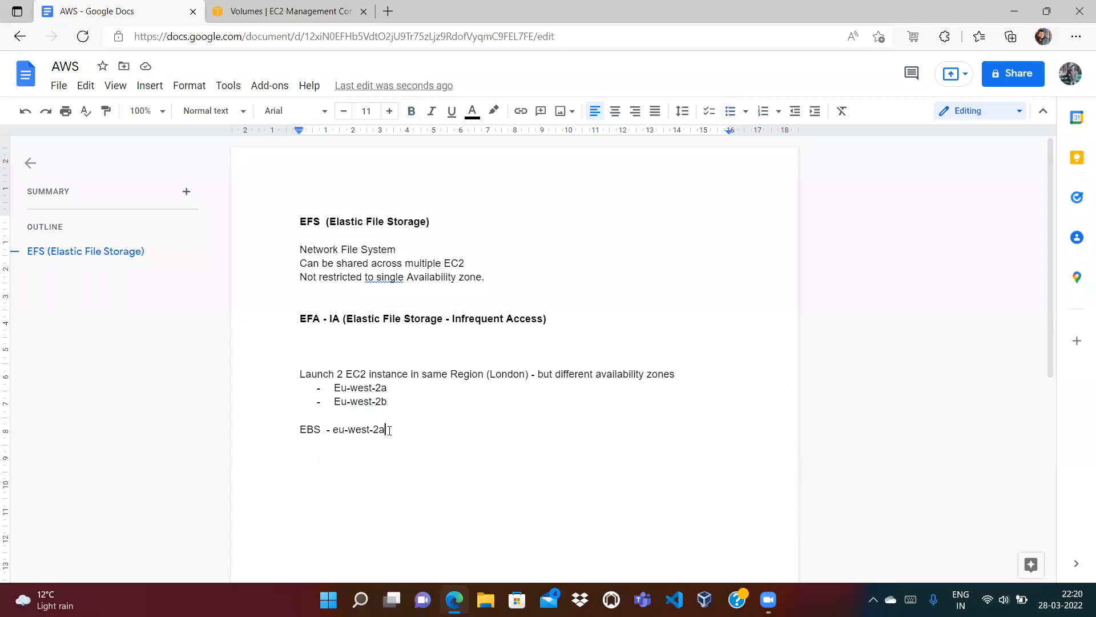
{"action": "double_click", "coordinate": [314, 429]}
{"action": "left_click", "coordinate": [374, 403]}
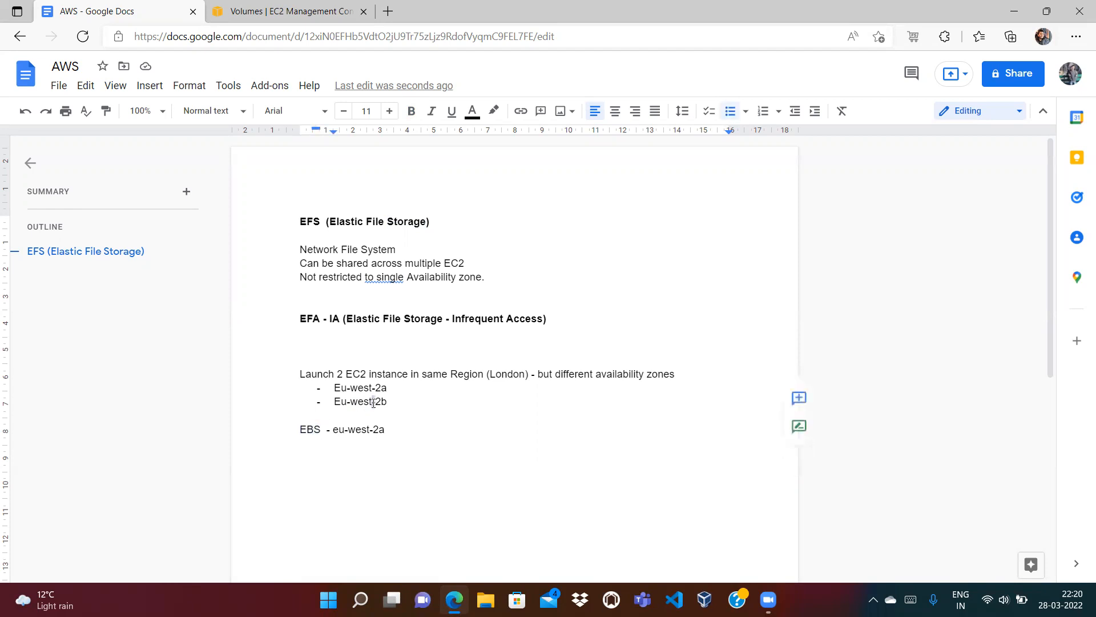
{"action": "double_click", "coordinate": [311, 430]}
{"action": "left_click", "coordinate": [342, 440]}
{"action": "double_click", "coordinate": [343, 440]}
{"action": "key", "text": "BackSpace"}
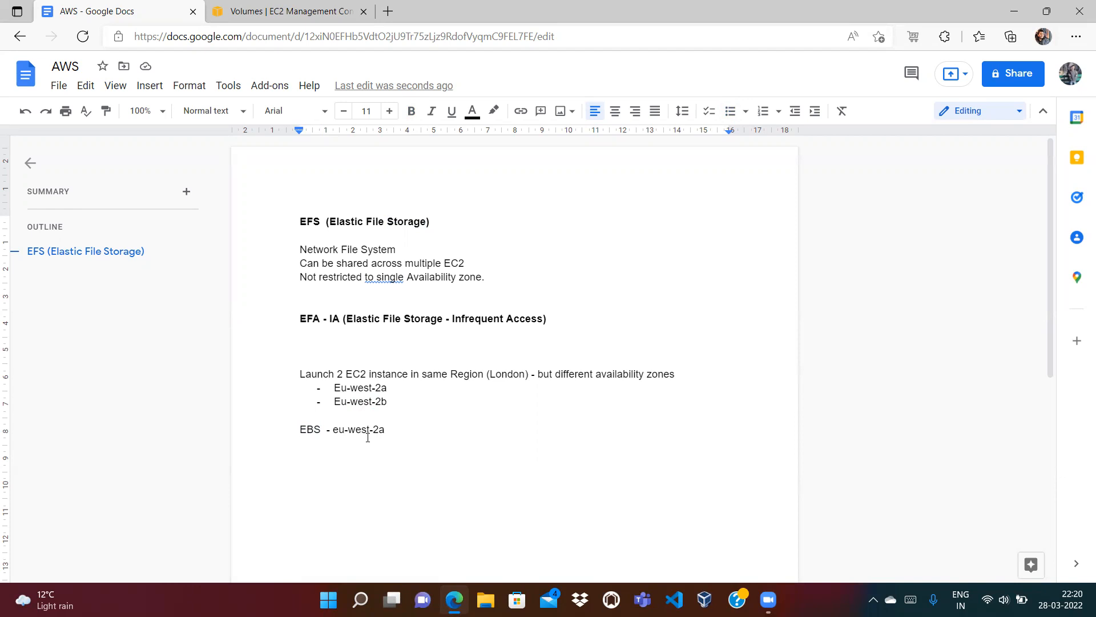
Step: Inspect the Eu-west-2b bullet and highlight most of the EBS line
{"action": "left_click", "coordinate": [391, 401]}
{"action": "double_click", "coordinate": [361, 402]}
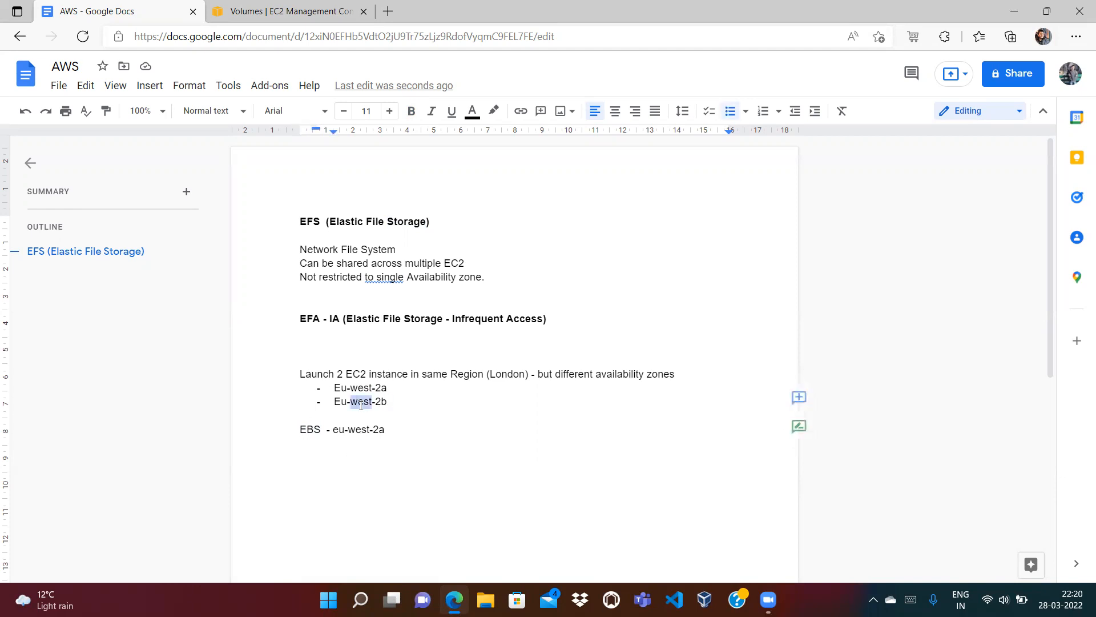
{"action": "double_click", "coordinate": [381, 402]}
{"action": "left_click", "coordinate": [392, 402]}
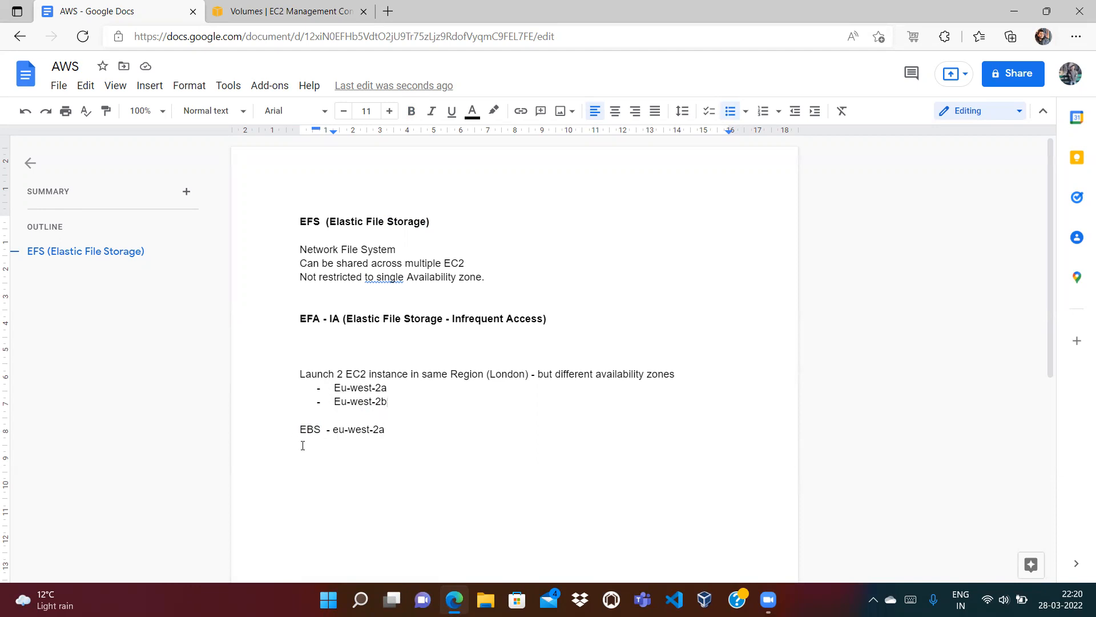
{"action": "left_click", "coordinate": [305, 415]}
{"action": "left_click_drag", "start_coordinate": [366, 421], "coordinate": [371, 429]}
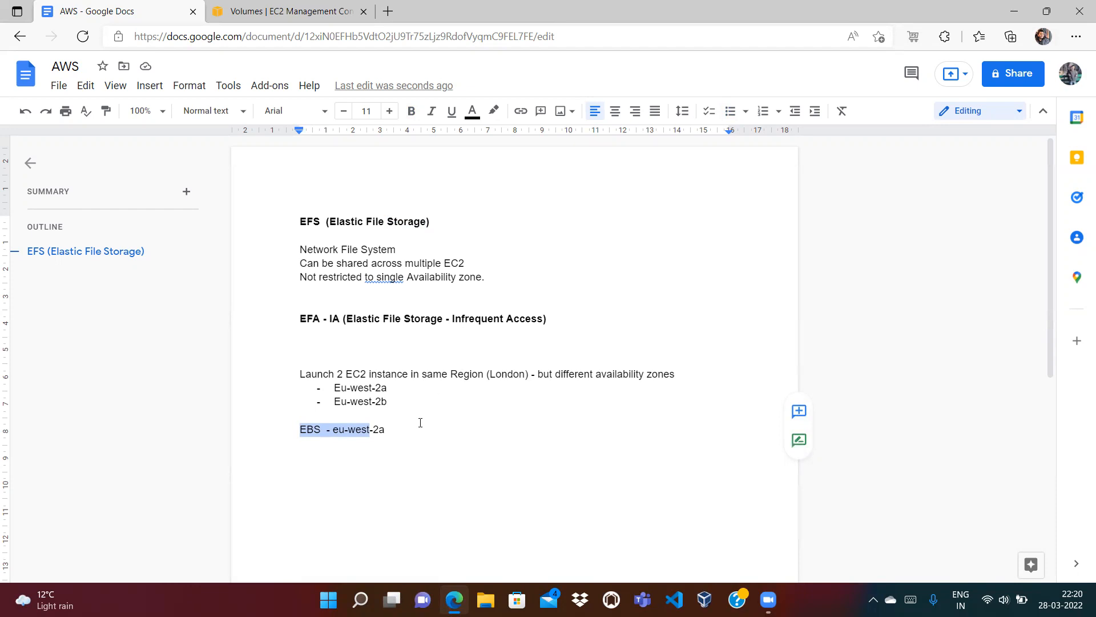
{"action": "left_click", "coordinate": [398, 425]}
Step: Delete the 'EBS - eu-west-2a' line, then review the EFS heading and zone bullets
{"action": "key", "text": "shift+Home"}
{"action": "key", "text": "BackSpace"}
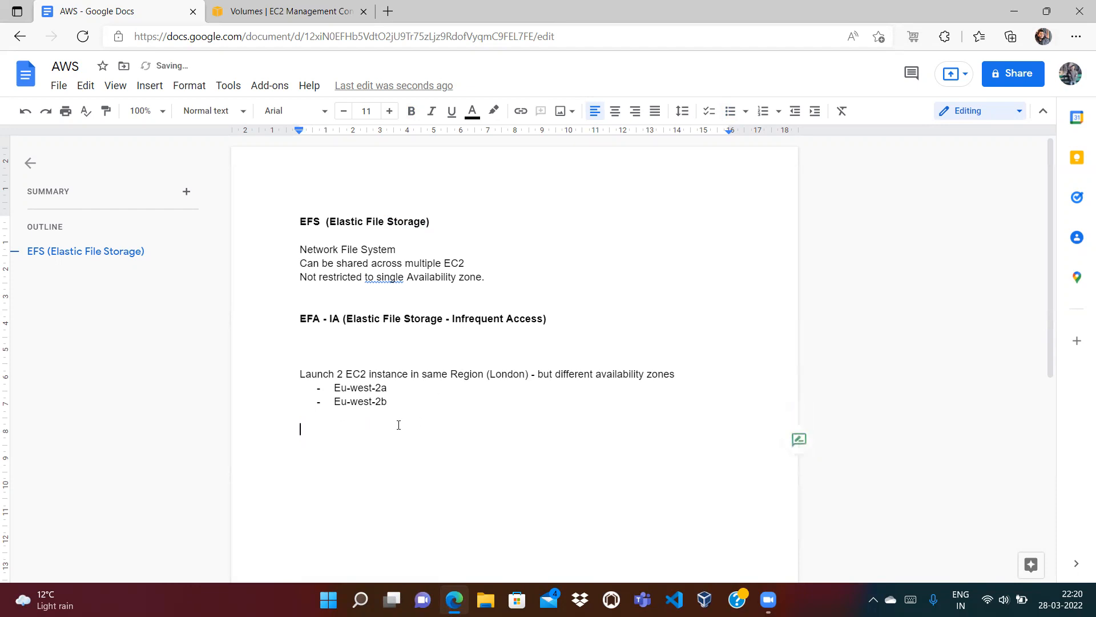
{"action": "double_click", "coordinate": [311, 221]}
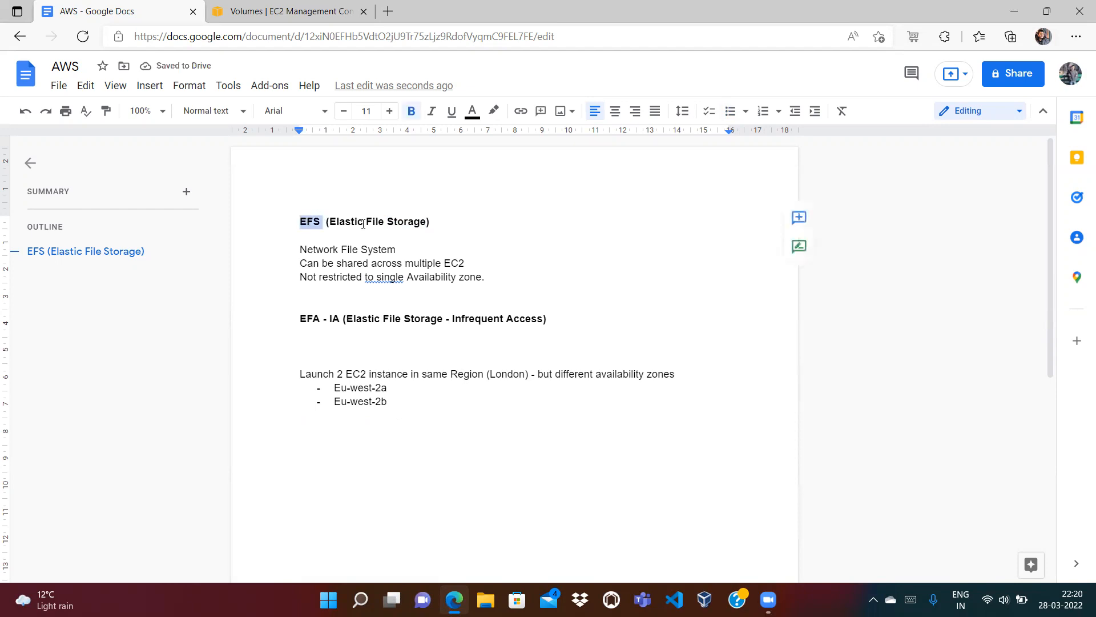
{"action": "left_click", "coordinate": [404, 222]}
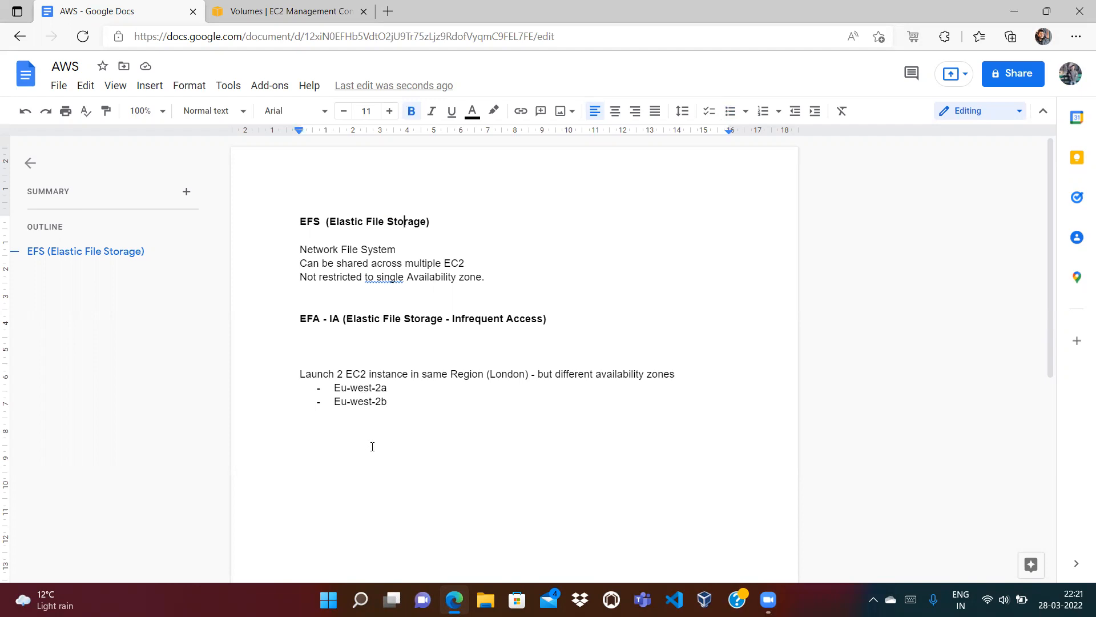
{"action": "left_click", "coordinate": [388, 388]}
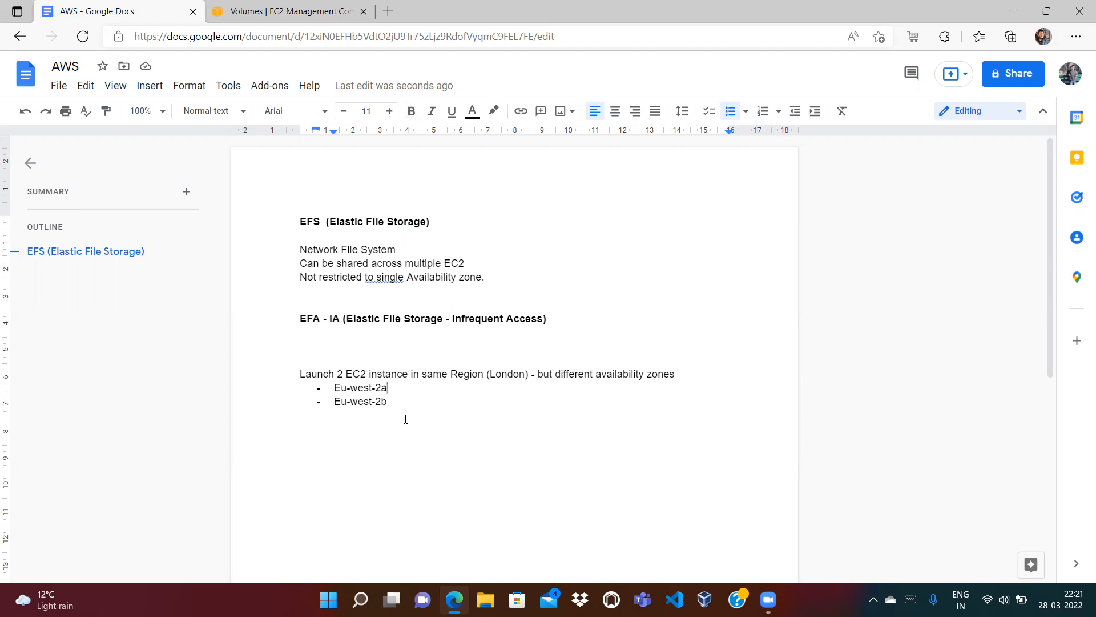
{"action": "double_click", "coordinate": [308, 222]}
{"action": "left_click", "coordinate": [327, 227]}
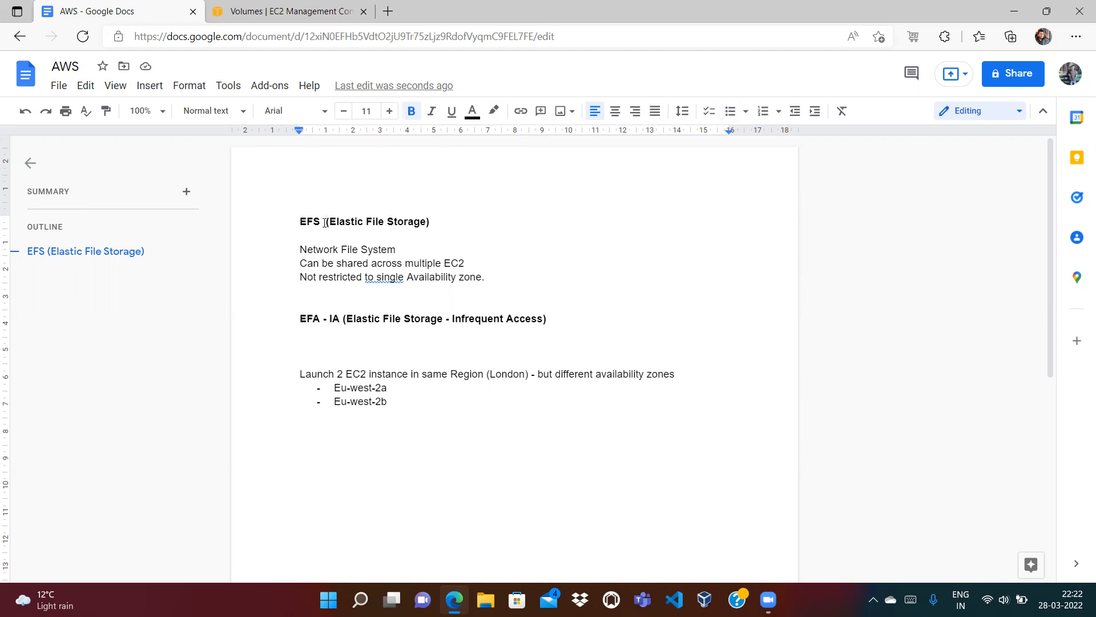
{"action": "left_click", "coordinate": [452, 221]}
{"action": "type", "text": "---ec21"}
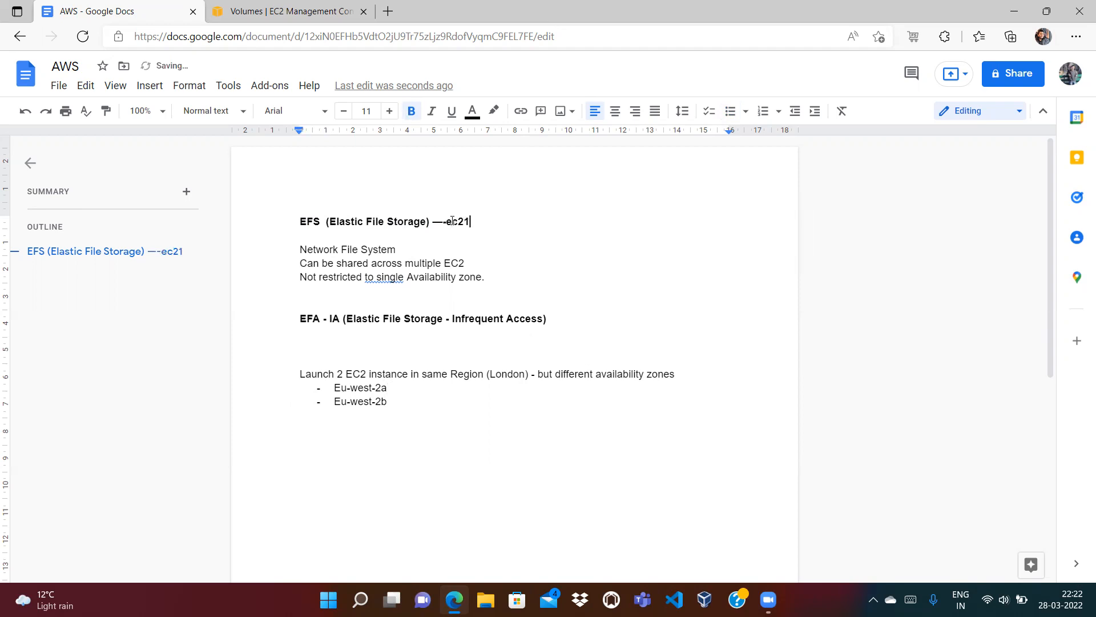
{"action": "type", "text": ", ec2-2.....ec2-100..."}
{"action": "key", "text": "BackSpace"}
{"action": "key", "text": "BackSpace"}
{"action": "key", "text": "BackSpace"}
{"action": "key", "text": "BackSpace"}
{"action": "key", "text": "BackSpace"}
{"action": "key", "text": "BackSpace"}
{"action": "key", "text": "BackSpace"}
{"action": "key", "text": "BackSpace"}
{"action": "key", "text": "BackSpace"}
{"action": "key", "text": "BackSpace"}
{"action": "key", "text": "BackSpace"}
{"action": "key", "text": "BackSpace"}
{"action": "key", "text": "BackSpace"}
{"action": "key", "text": "BackSpace"}
{"action": "key", "text": "BackSpace"}
{"action": "key", "text": "BackSpace"}
{"action": "key", "text": "BackSpace"}
{"action": "key", "text": "BackSpace"}
{"action": "key", "text": "BackSpace"}
{"action": "key", "text": "BackSpace"}
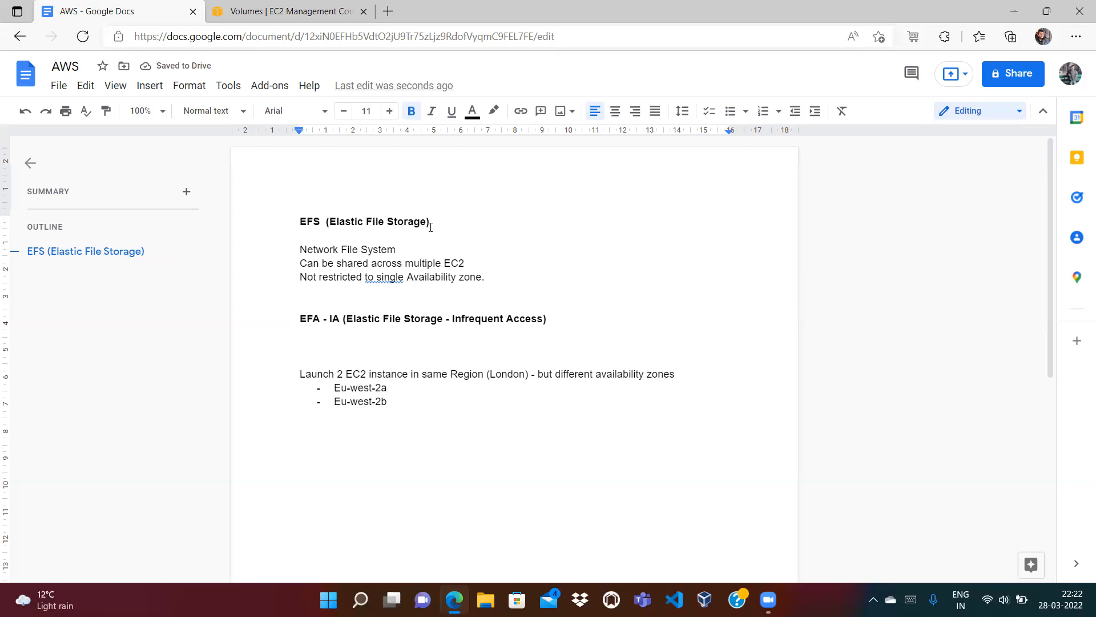
{"action": "left_click_drag", "start_coordinate": [433, 222], "coordinate": [299, 221]}
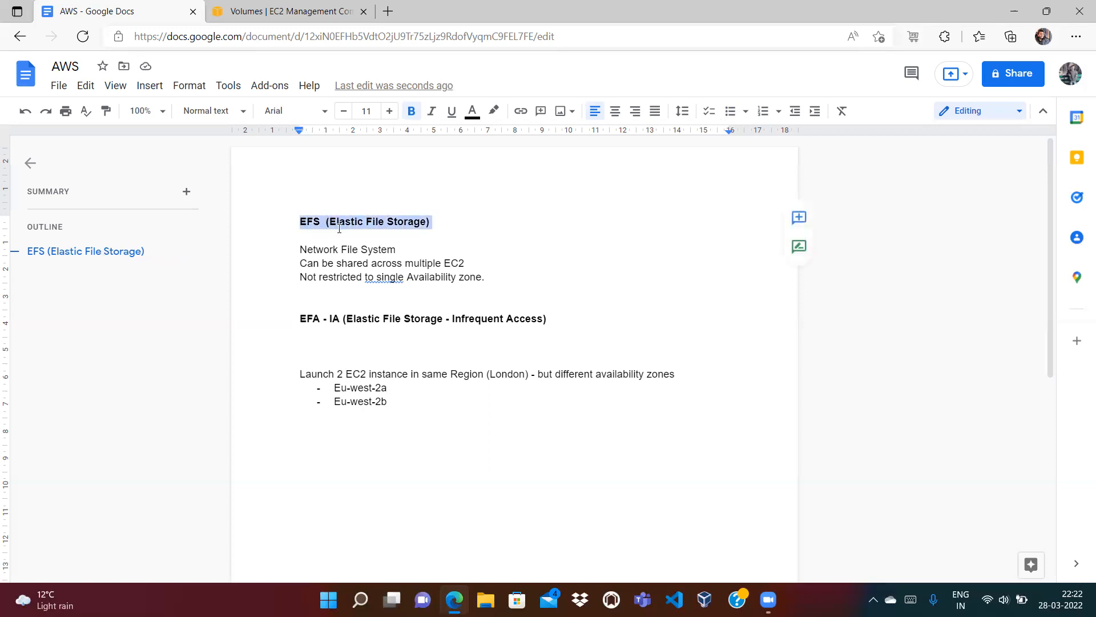
{"action": "left_click", "coordinate": [454, 227]}
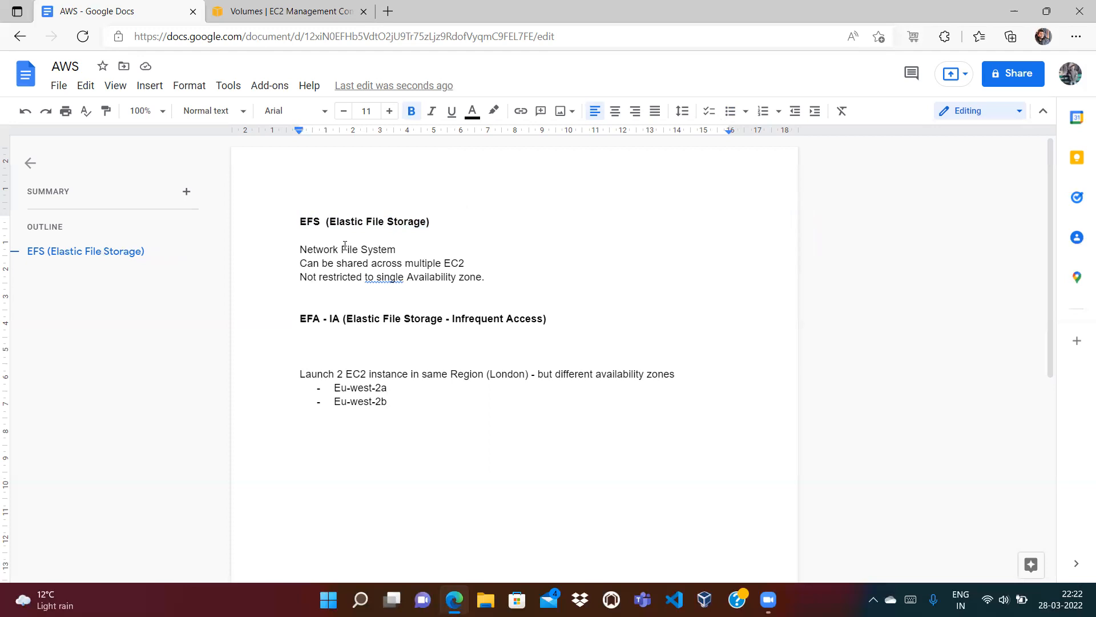
{"action": "left_click", "coordinate": [344, 299]}
Step: Type 'EFS ====================> EC2, EC2, EC2' on a new line below the bullets
{"action": "left_click", "coordinate": [403, 398]}
{"action": "key", "text": "Return"}
{"action": "key", "text": "Return"}
{"action": "key", "text": "Return"}
{"action": "key", "text": "Return"}
{"action": "type", "text": "EFS"}
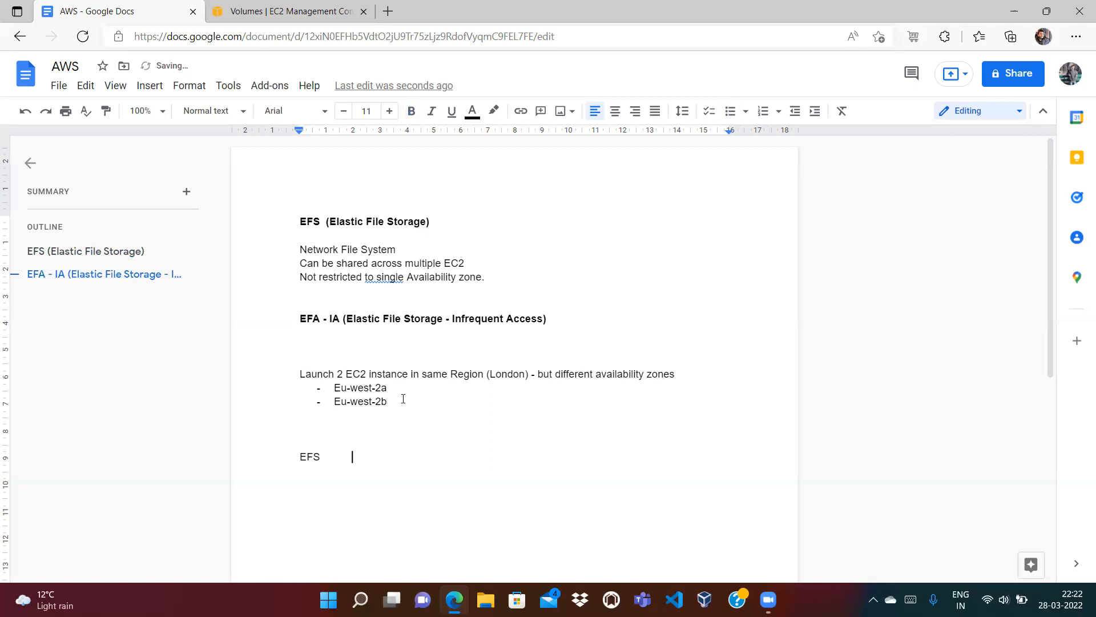
{"action": "key", "text": "BackSpace"}
{"action": "key", "text": "BackSpace"}
{"action": "key", "text": "BackSpace"}
{"action": "key", "text": "BackSpace"}
{"action": "key", "text": "BackSpace"}
{"action": "key", "text": "BackSpace"}
{"action": "key", "text": "BackSpace"}
{"action": "key", "text": "BackSpace"}
{"action": "key", "text": "BackSpace"}
{"action": "key", "text": "BackSpace"}
{"action": "key", "text": "BackSpace"}
{"action": "key", "text": "BackSpace"}
{"action": "key", "text": "BackSpace"}
{"action": "key", "text": "BackSpace"}
{"action": "key", "text": "BackSpace"}
{"action": "type", "text": "====================>   EC2"}
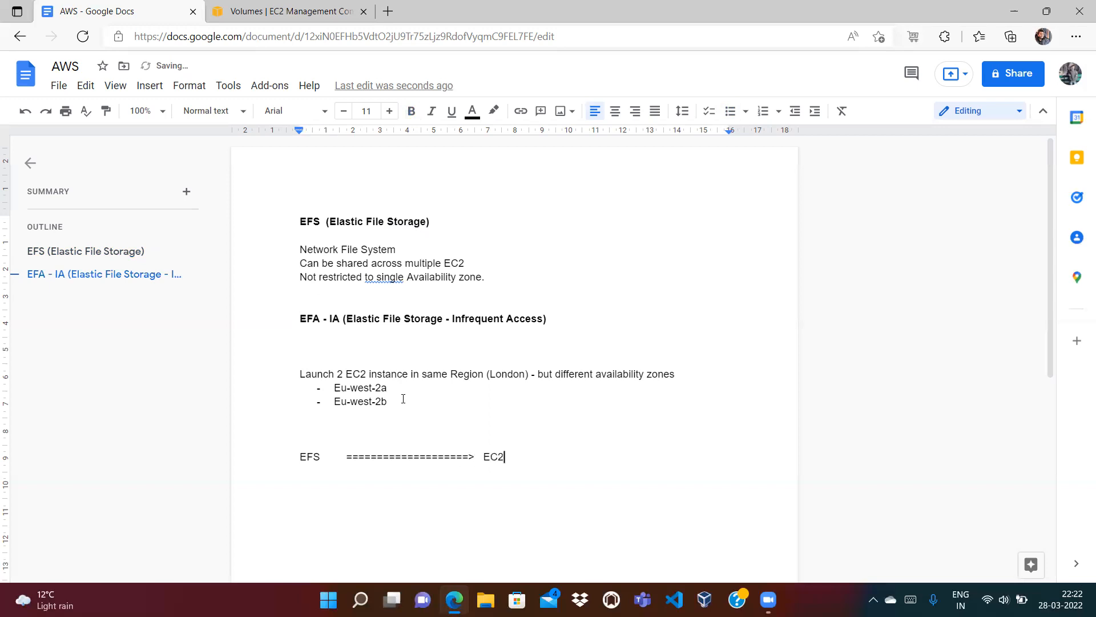
{"action": "type", "text": ", EC2, Ec2"}
{"action": "key", "text": "BackSpace"}
{"action": "key", "text": "BackSpace"}
{"action": "key", "text": "BackSpace"}
{"action": "type", "text": "C2"}
{"action": "key", "text": "BackSpace"}
{"action": "key", "text": "BackSpace"}
{"action": "type", "text": "EC2"}
{"action": "double_click", "coordinate": [311, 457]}
{"action": "left_click", "coordinate": [316, 474]}
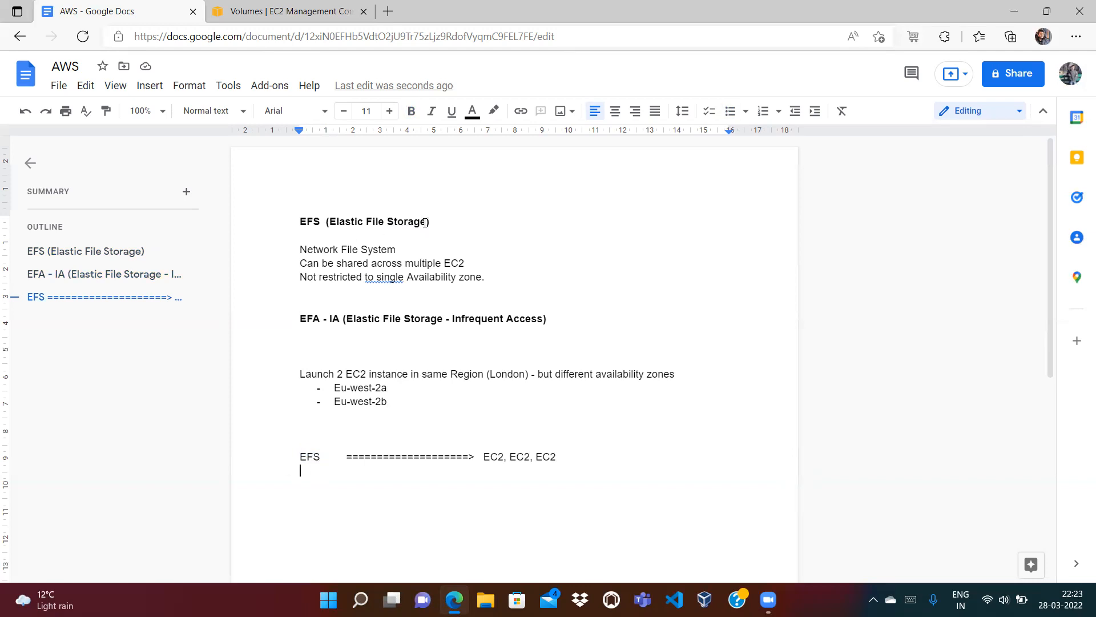
Step: Insert 'SECURITY GROUP' inside the arrow and lengthen it with '===='
{"action": "left_click", "coordinate": [377, 458]}
{"action": "type", "text": "SECURI"}
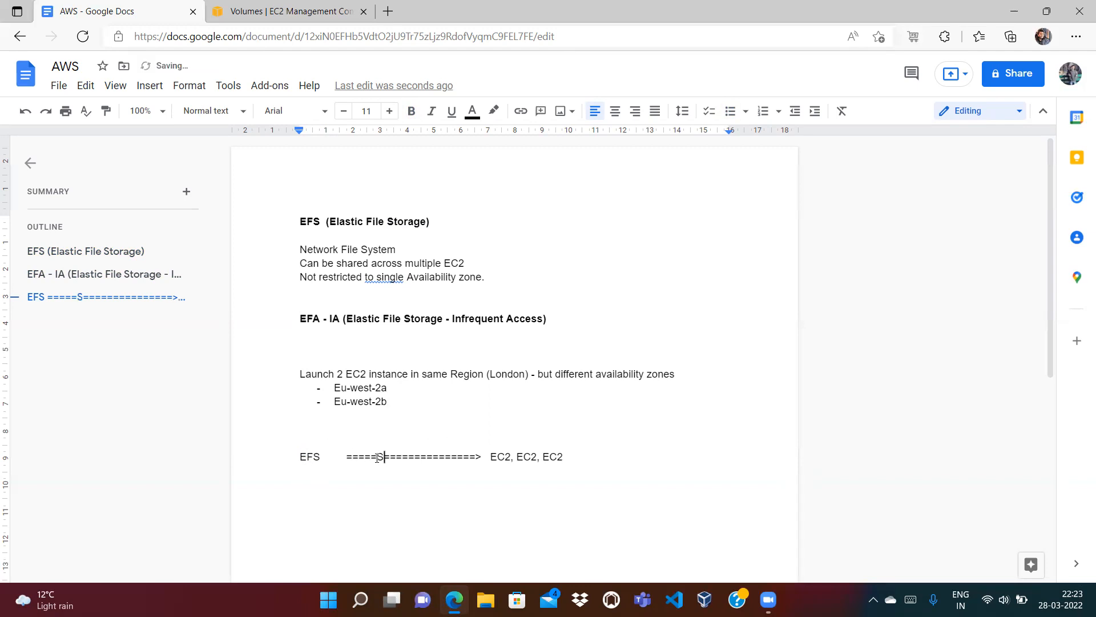
{"action": "type", "text": "TY GROUP"}
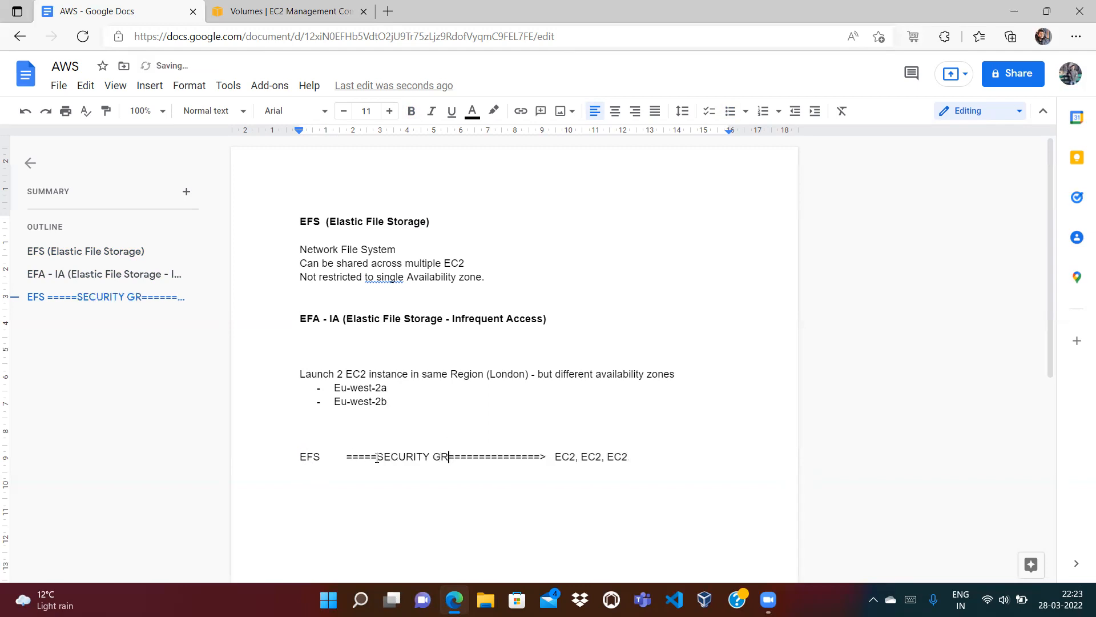
{"action": "left_click", "coordinate": [344, 456]}
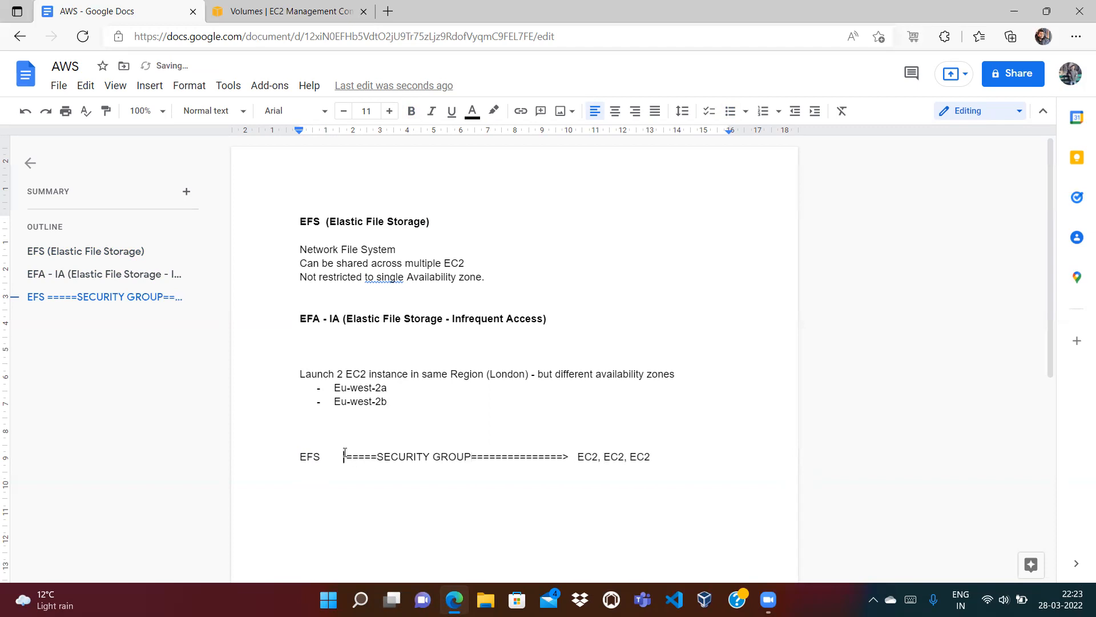
{"action": "type", "text": "===="}
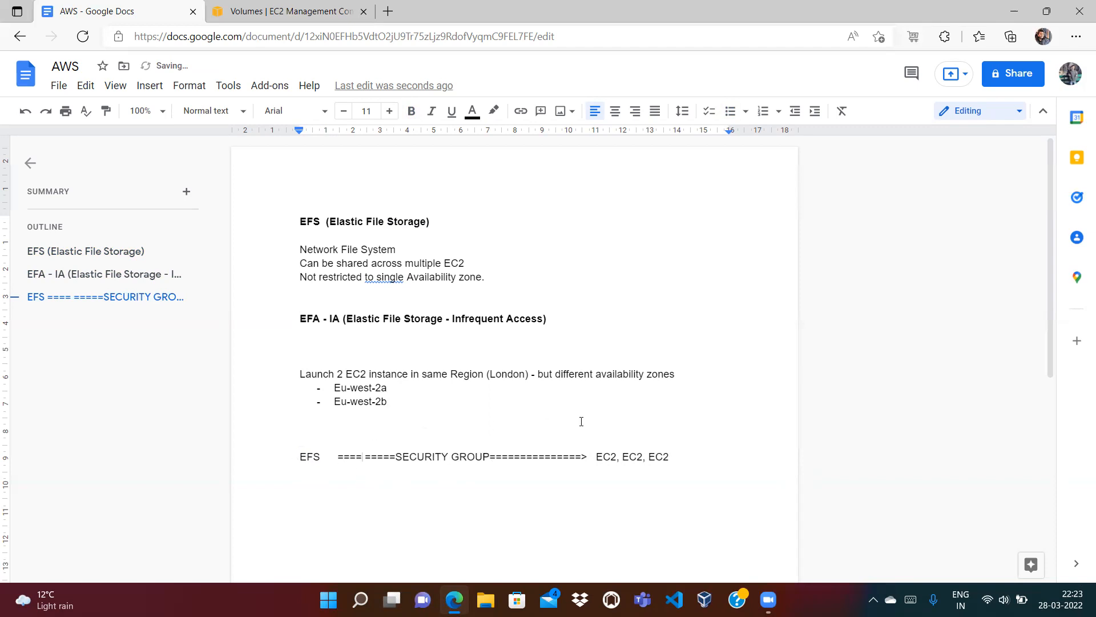
{"action": "double_click", "coordinate": [308, 457]}
{"action": "left_click", "coordinate": [449, 457]}
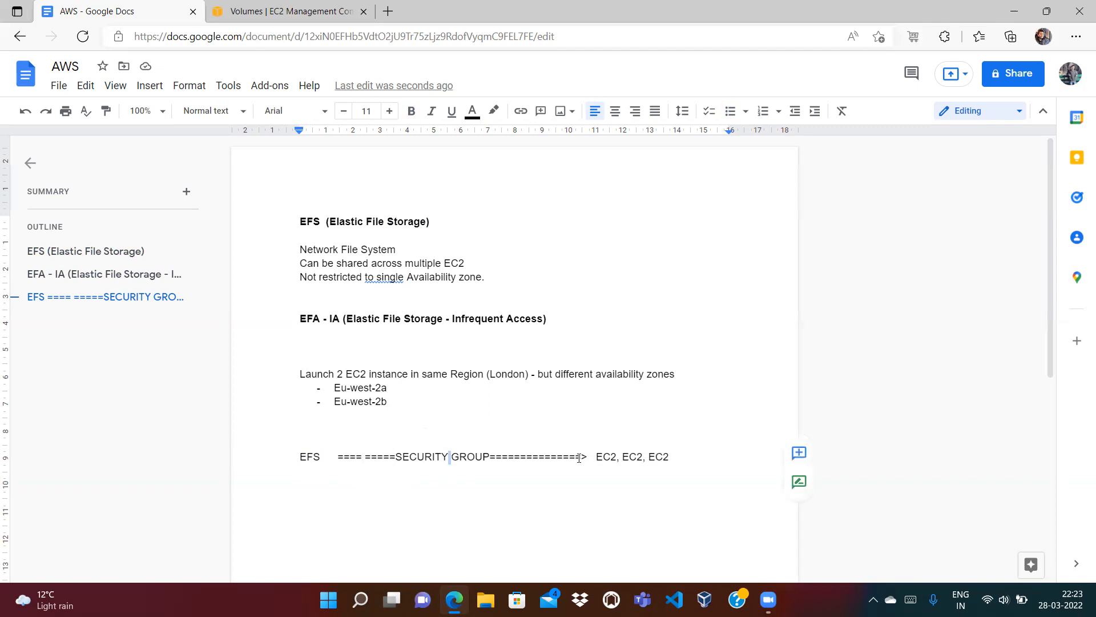
{"action": "double_click", "coordinate": [608, 457]}
{"action": "left_click", "coordinate": [689, 455]}
Step: Add HTTP and SSH lines below the EFS security-group line
{"action": "key", "text": "Return"}
{"action": "key", "text": "Return"}
{"action": "type", "text": "HTTP"}
{"action": "key", "text": "Return"}
{"action": "type", "text": "SSH"}
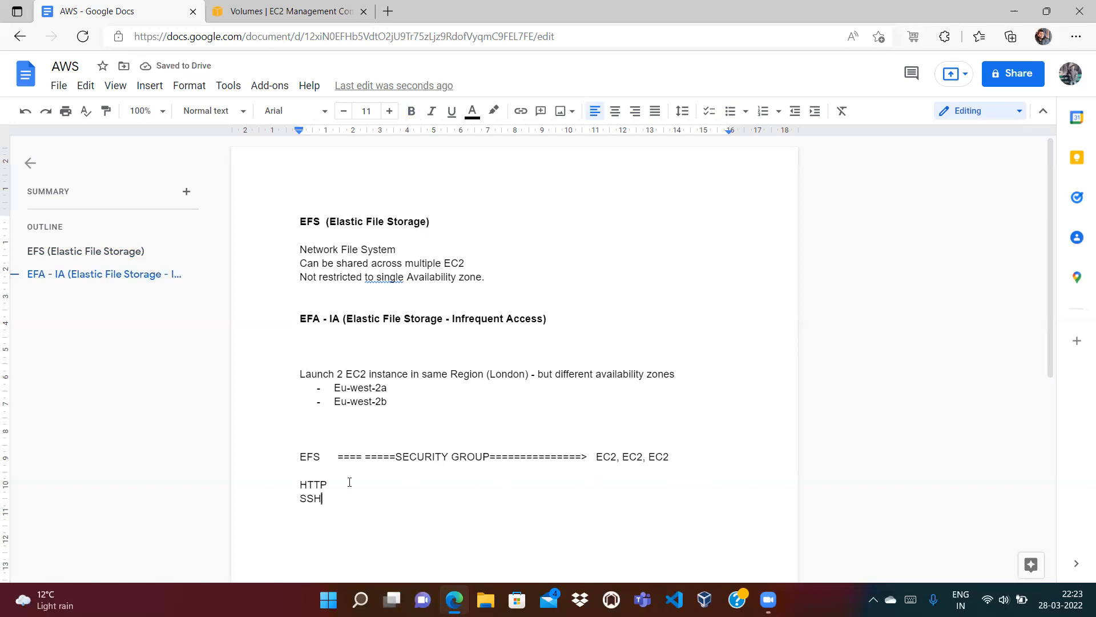
Step: Review the HTTP, SSH, EFS and EC2 words on the security-group notes
{"action": "double_click", "coordinate": [334, 485]}
{"action": "left_click", "coordinate": [334, 485]}
{"action": "double_click", "coordinate": [307, 501]}
{"action": "left_click", "coordinate": [329, 501]}
{"action": "double_click", "coordinate": [314, 501]}
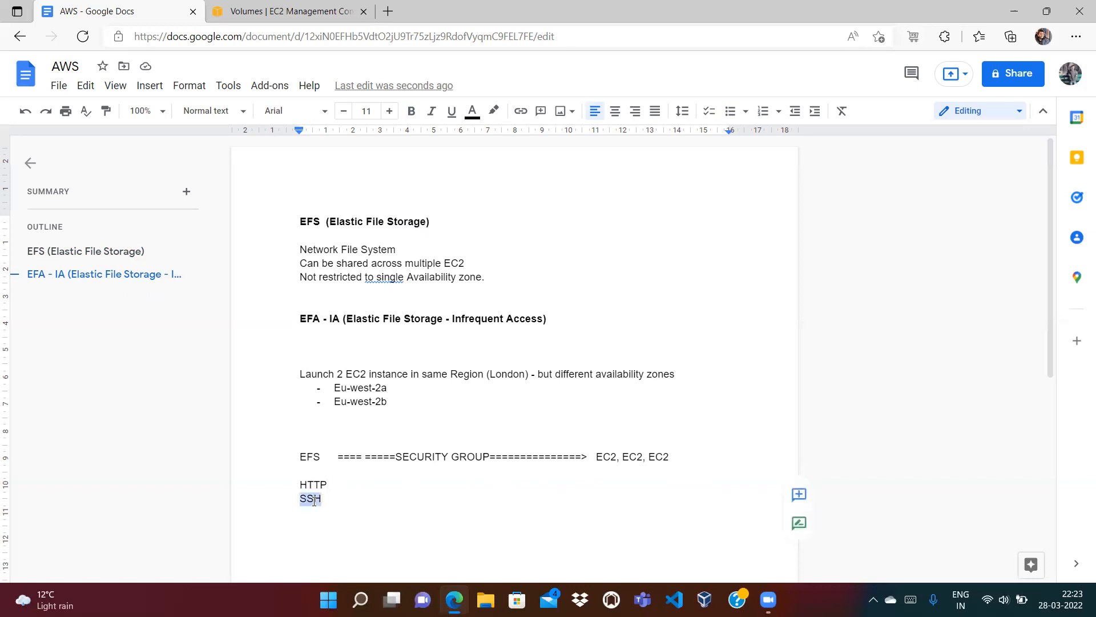
{"action": "left_click", "coordinate": [332, 500]}
{"action": "double_click", "coordinate": [609, 453]}
{"action": "double_click", "coordinate": [313, 454]}
{"action": "double_click", "coordinate": [308, 484]}
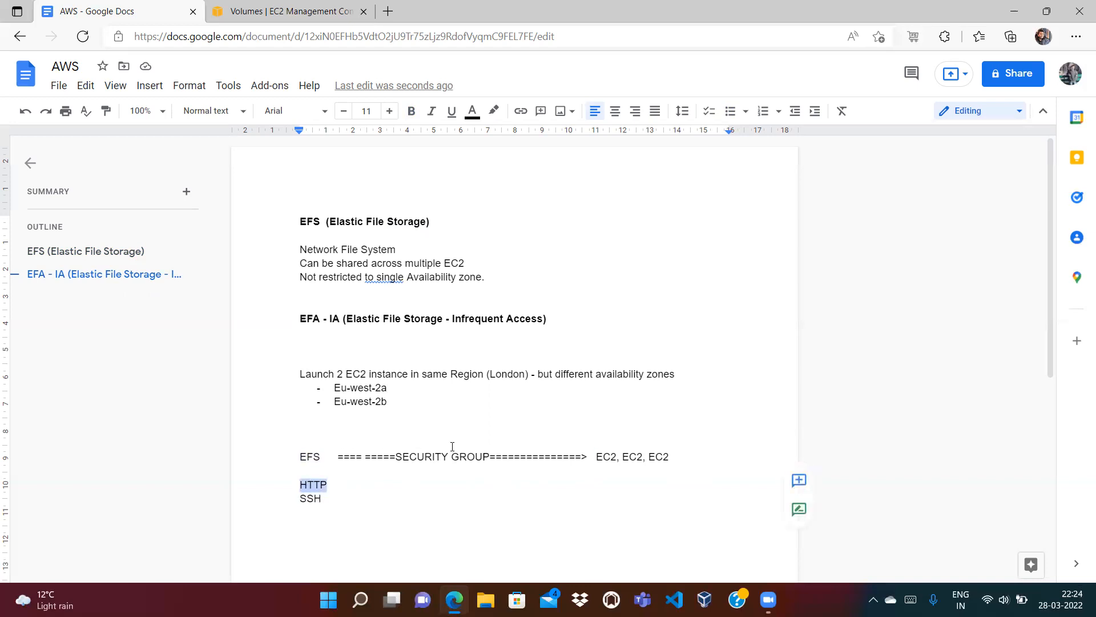
{"action": "double_click", "coordinate": [620, 450]}
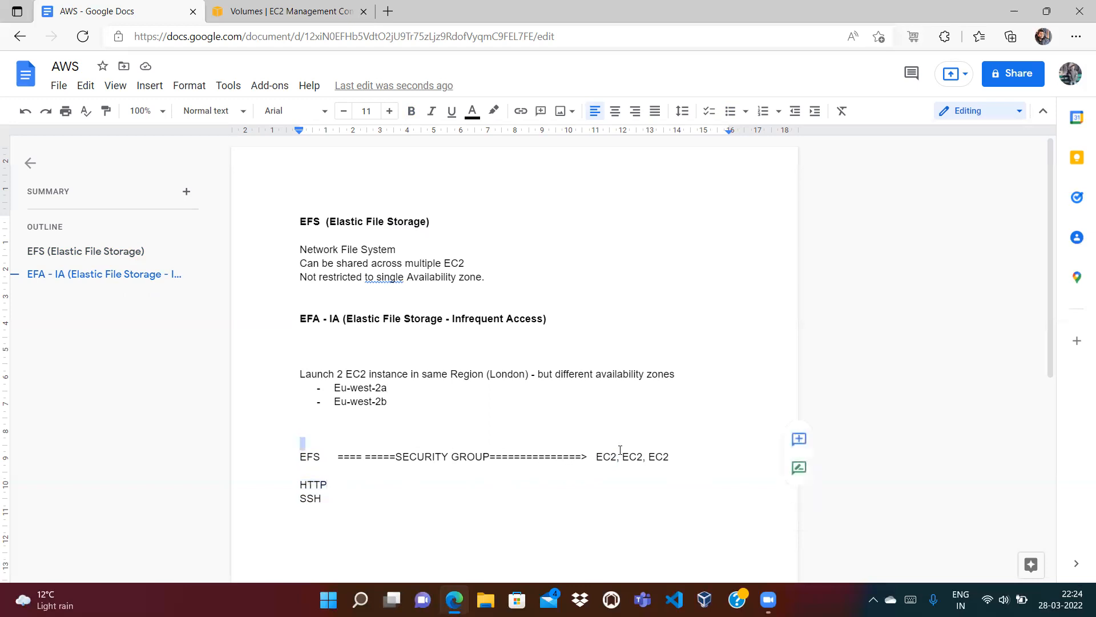
{"action": "double_click", "coordinate": [313, 498]}
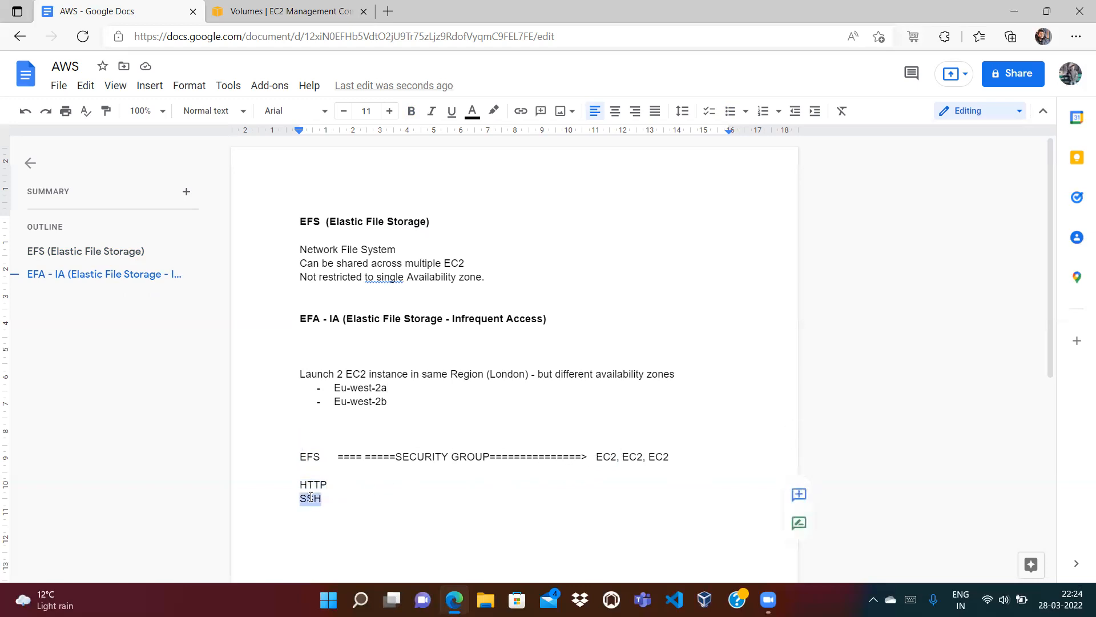
Step: Add RDP and 'NFS (' lines beneath SSH
{"action": "left_click", "coordinate": [336, 504]}
{"action": "key", "text": "Return"}
{"action": "type", "text": "RDP"}
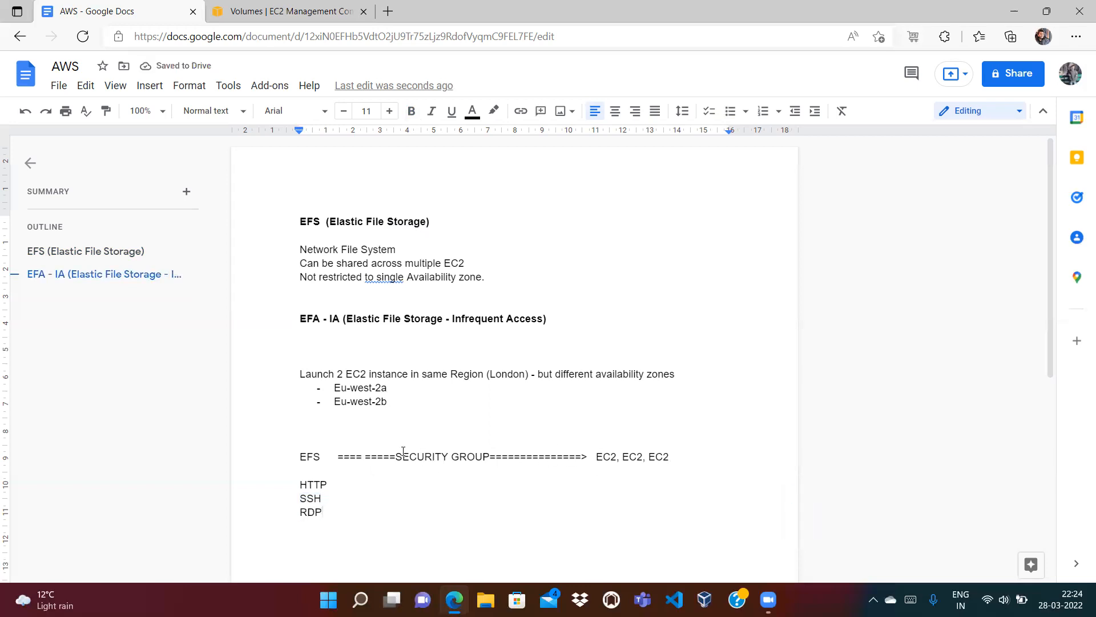
{"action": "double_click", "coordinate": [306, 454]}
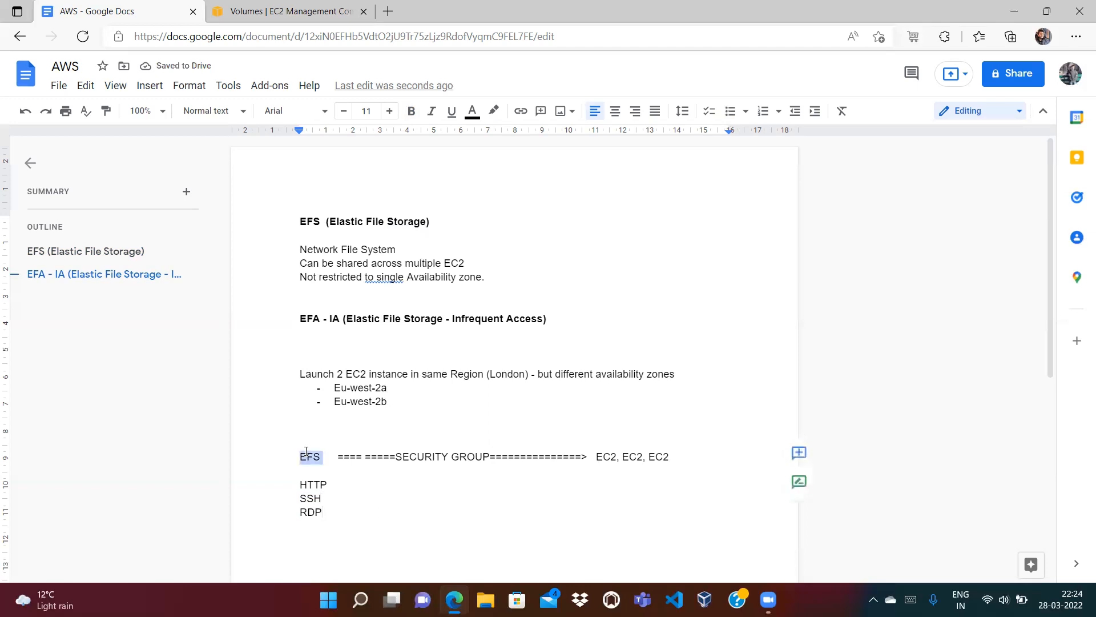
{"action": "left_click", "coordinate": [333, 515]}
{"action": "key", "text": "Return"}
{"action": "type", "text": "NFS"}
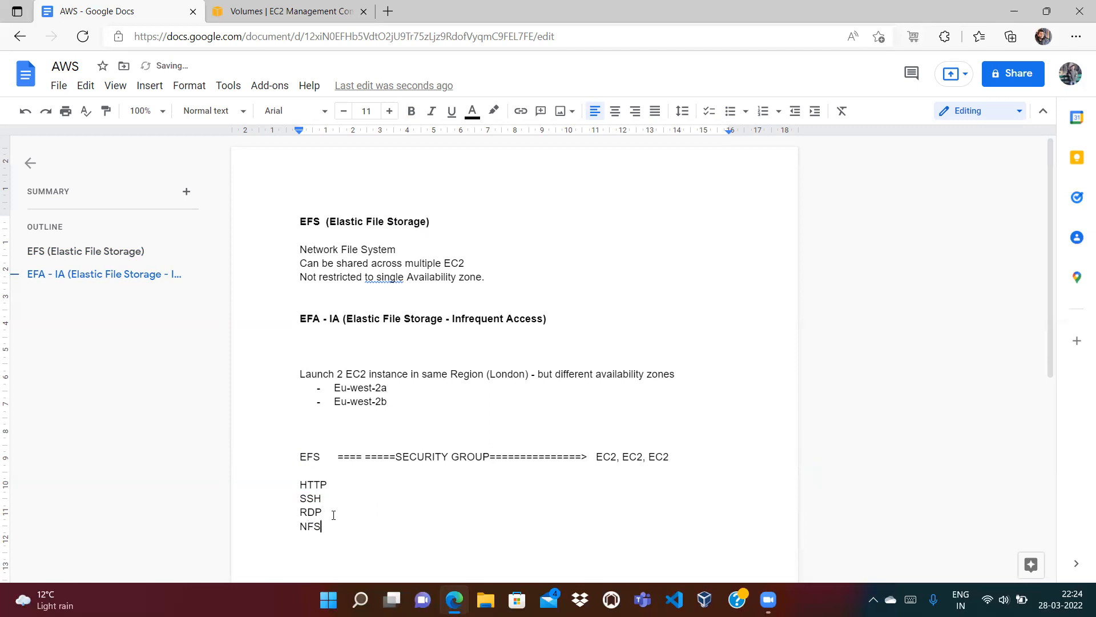
{"action": "type", "text": " (N"}
{"action": "key", "text": "BackSpace"}
Step: Append '(NFS)' after 'Network File System' in the notes
{"action": "left_click", "coordinate": [416, 247]}
{"action": "type", "text": "(nfs)"}
{"action": "key", "text": "BackSpace"}
{"action": "key", "text": "BackSpace"}
{"action": "key", "text": "BackSpace"}
{"action": "key", "text": "BackSpace"}
{"action": "type", "text": "NFS)"}
Step: Delete the HTTP, SSH, RDP and NFS lines and the blank line above 'Launch 2 EC2'
{"action": "left_click_drag", "start_coordinate": [330, 526], "coordinate": [298, 486]}
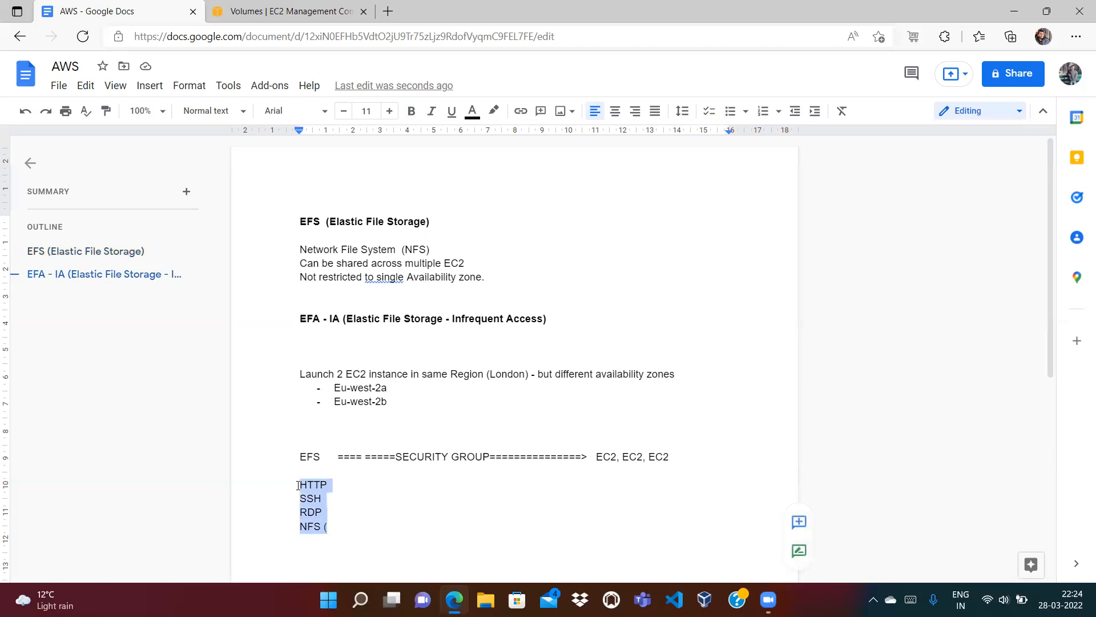
{"action": "key", "text": "BackSpace"}
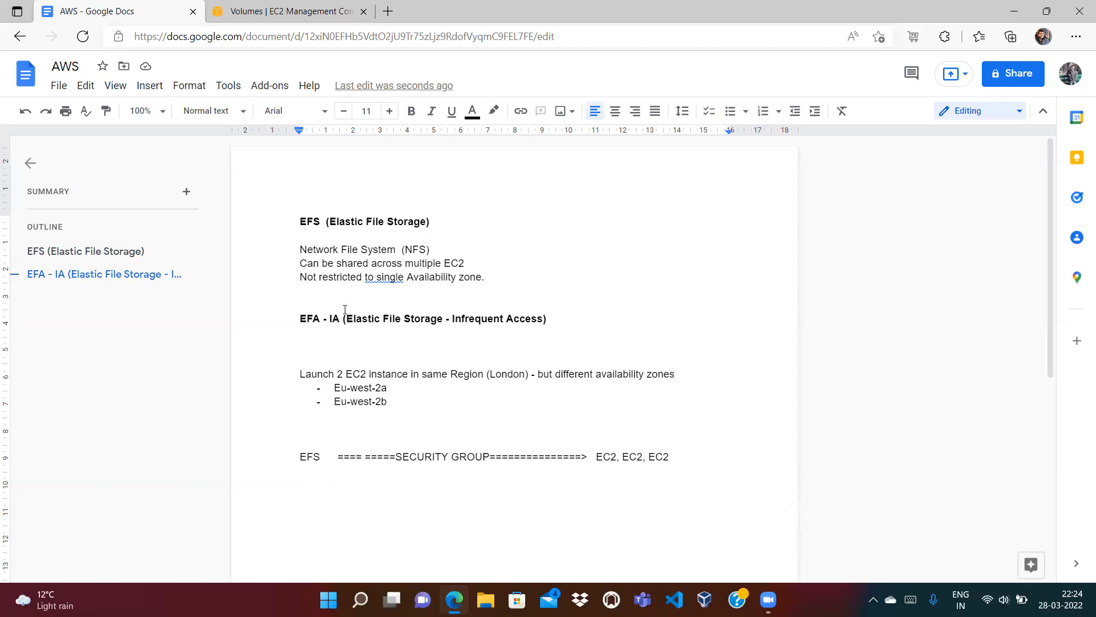
{"action": "left_click", "coordinate": [332, 354]}
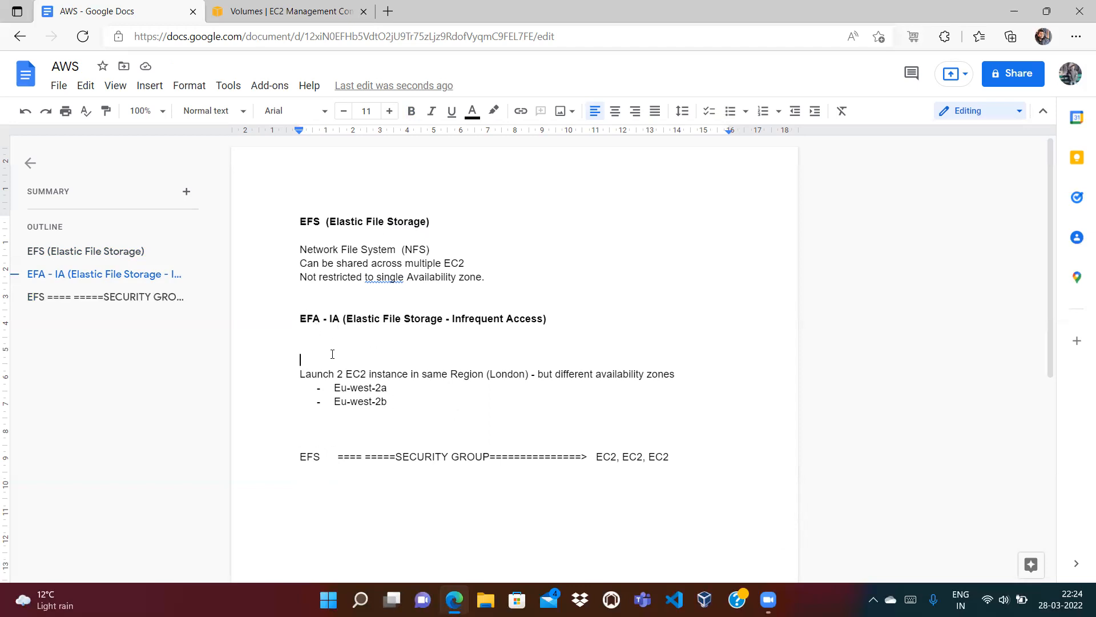
{"action": "key", "text": "BackSpace"}
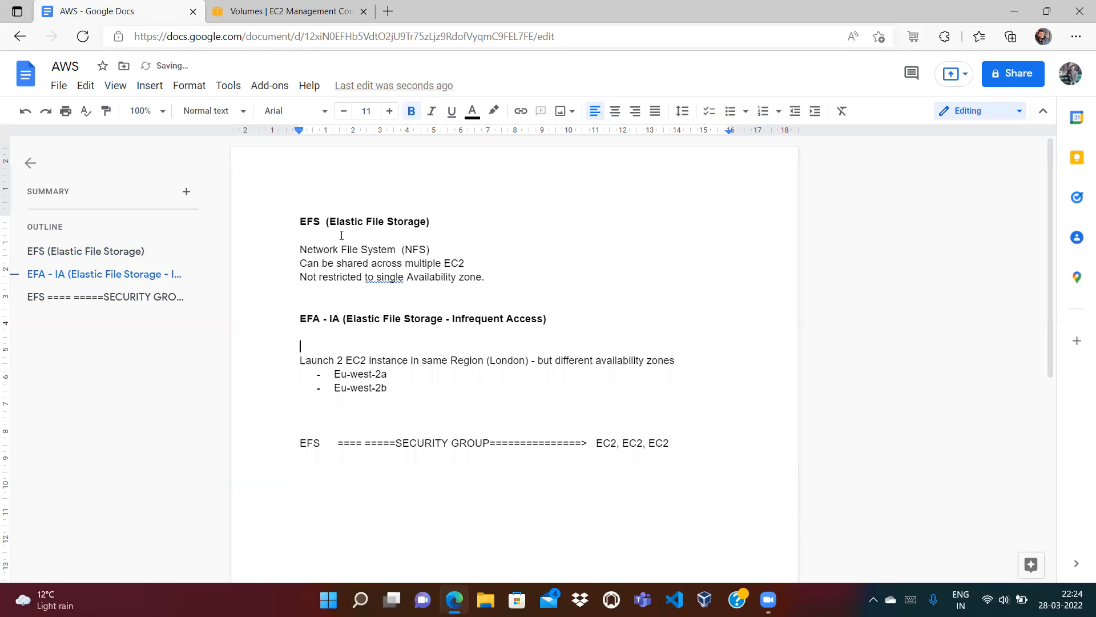
Step: Dismiss the watermarks announcement and review the EFS heading, arrow line and zone bullets
{"action": "left_click", "coordinate": [310, 222]}
{"action": "key", "text": "ctrl+z"}
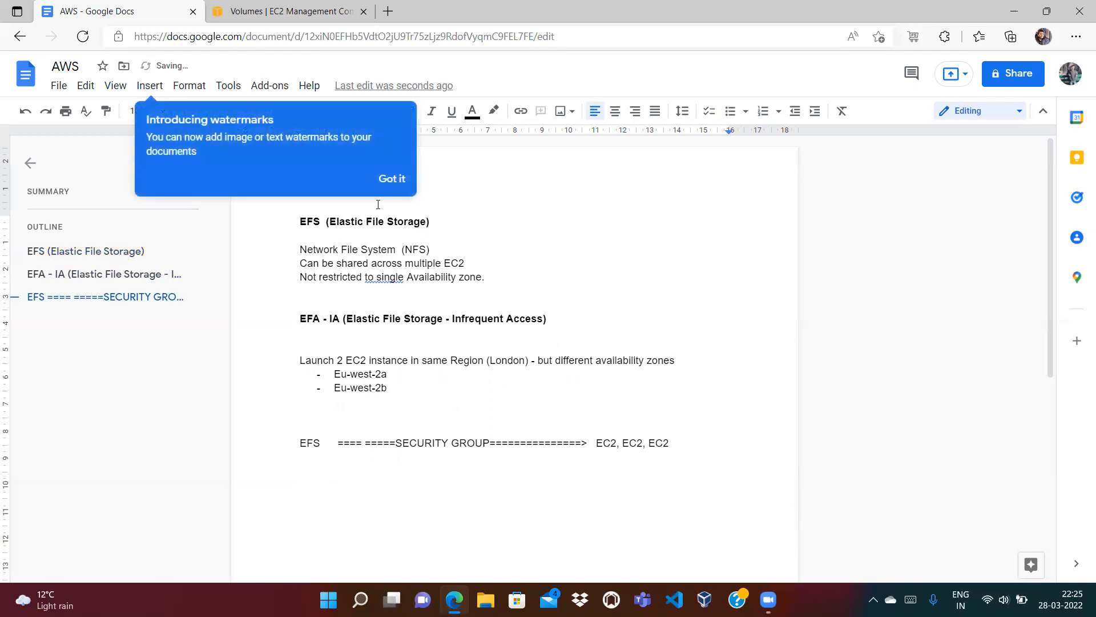
{"action": "left_click", "coordinate": [392, 180]}
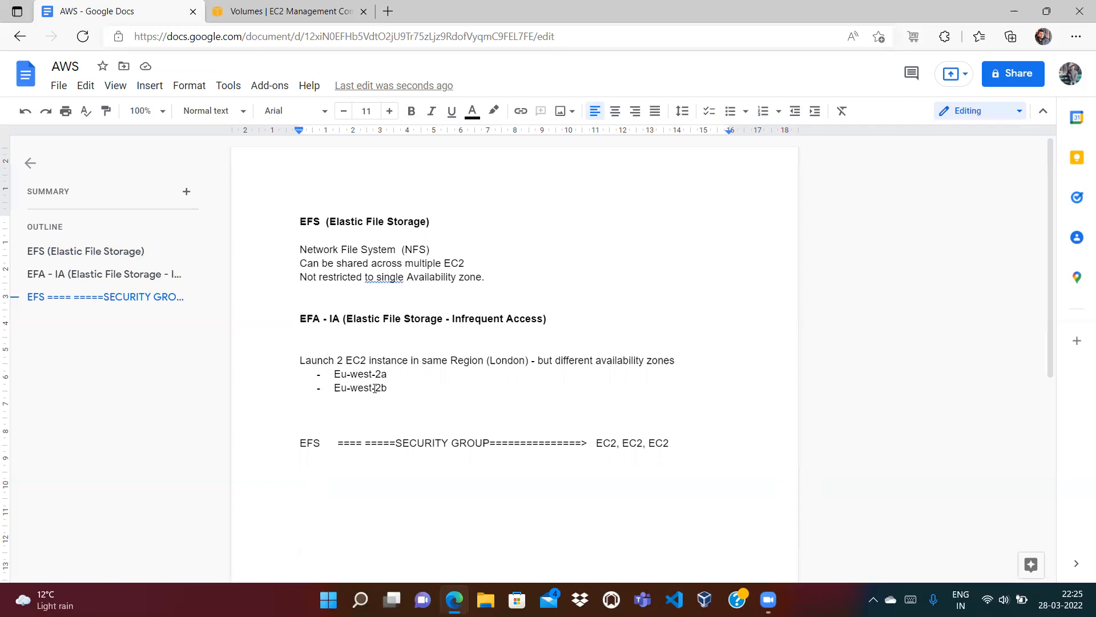
{"action": "double_click", "coordinate": [300, 220]}
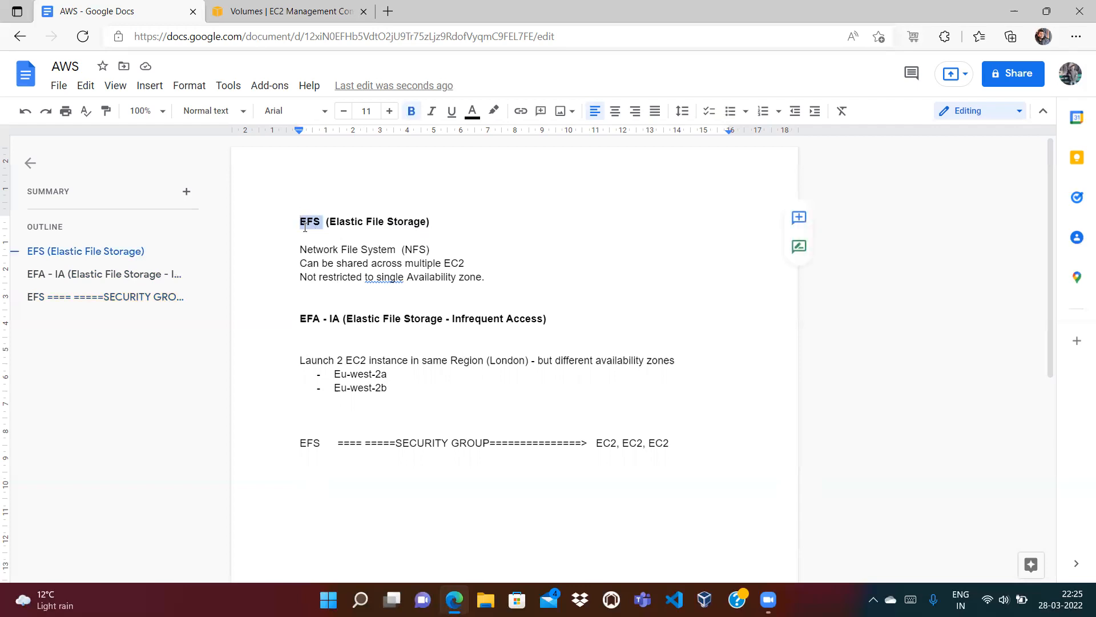
{"action": "left_click", "coordinate": [398, 398]}
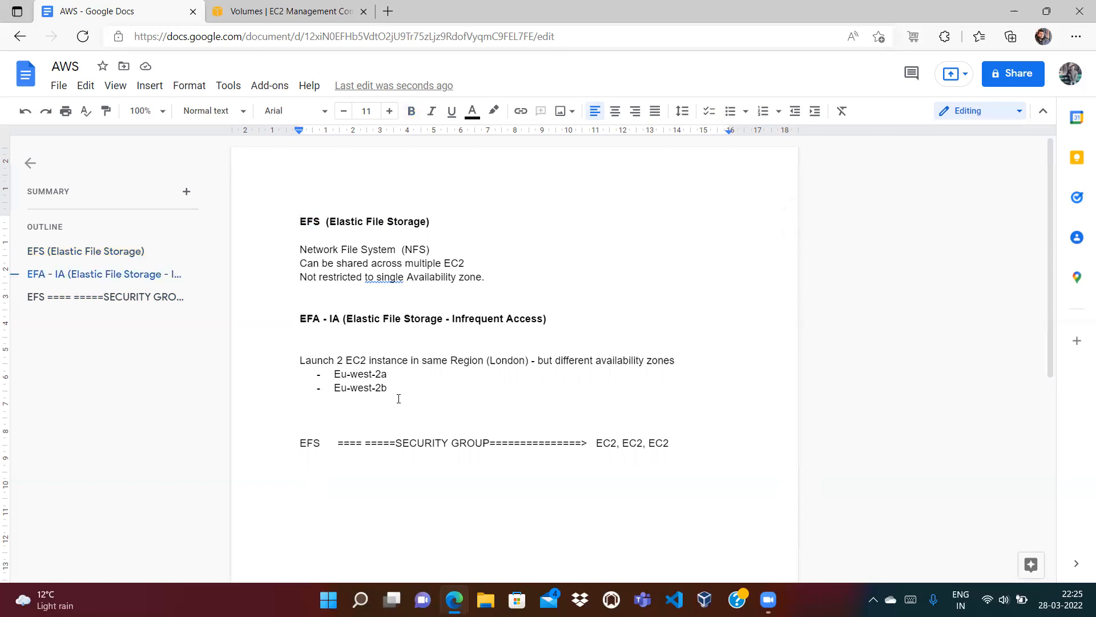
{"action": "double_click", "coordinate": [306, 221]}
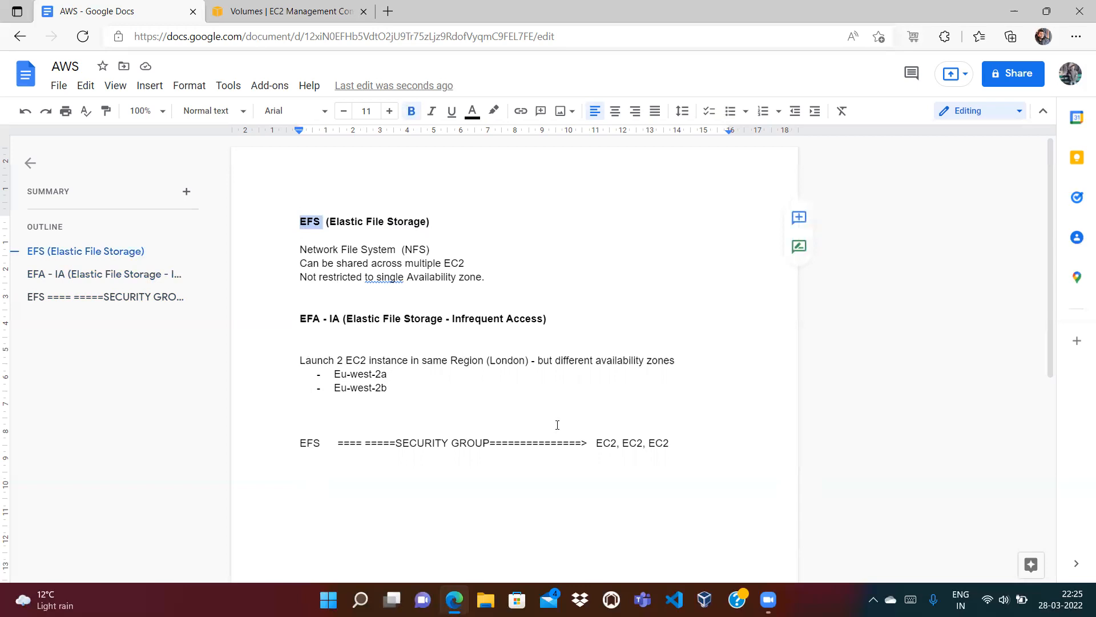
{"action": "double_click", "coordinate": [607, 443]}
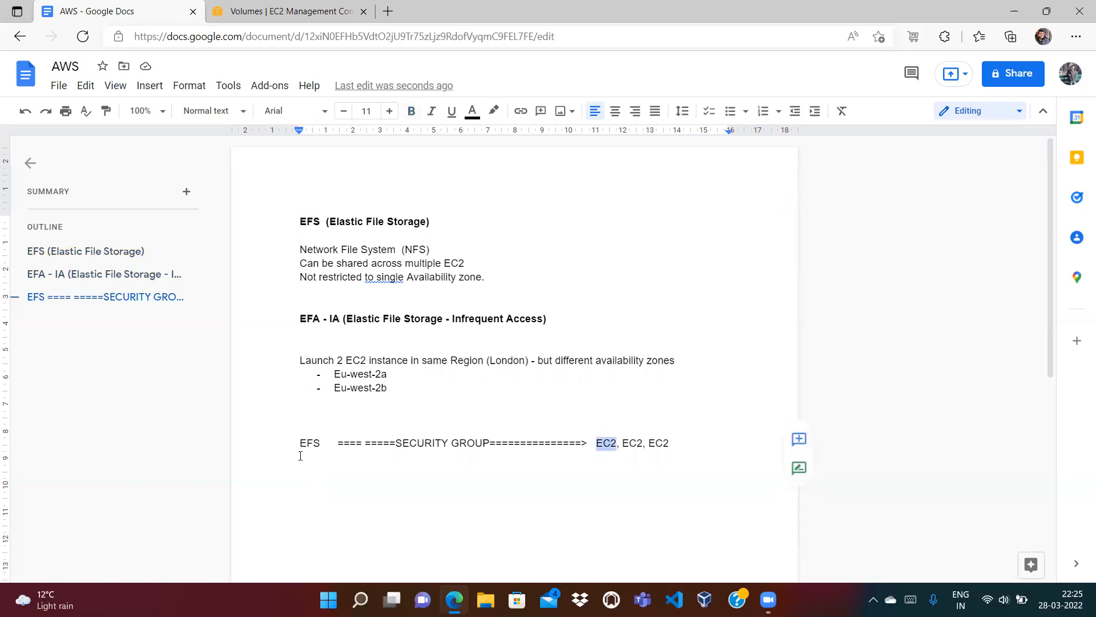
{"action": "left_click", "coordinate": [530, 403]}
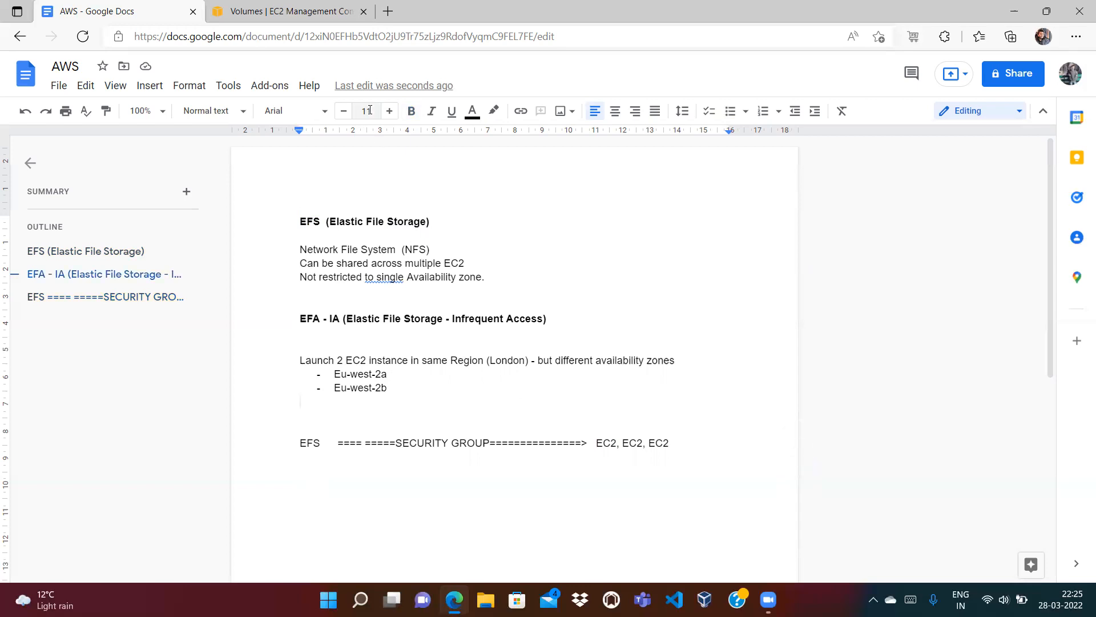
{"action": "left_click", "coordinate": [324, 14]}
{"action": "left_click", "coordinate": [140, 8]}
{"action": "left_click", "coordinate": [348, 374]}
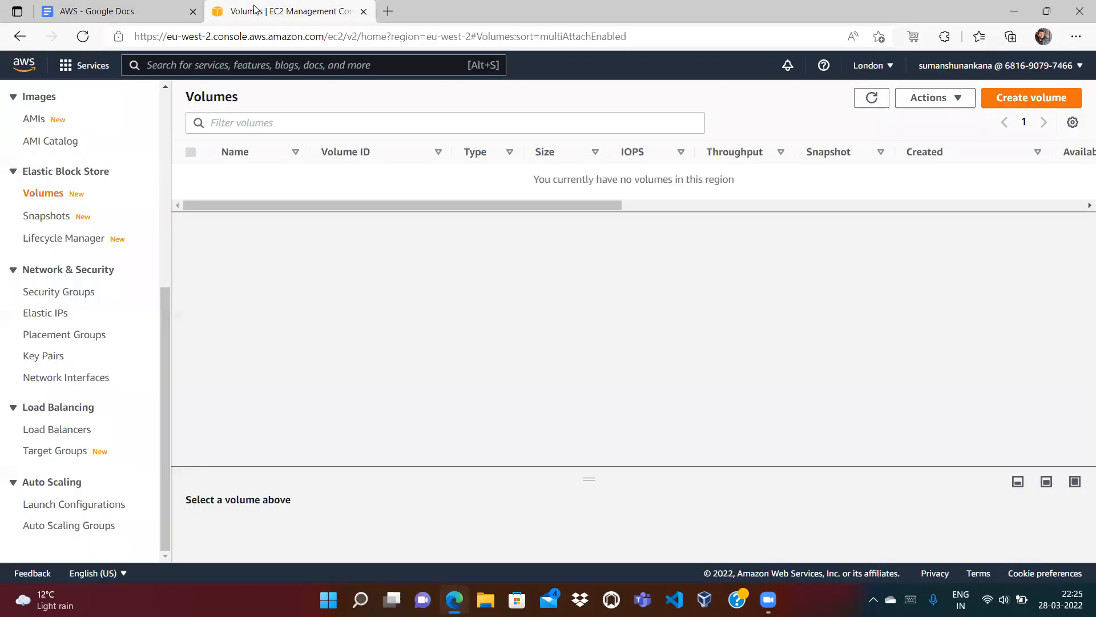
Step: Go to EC2 Instances and pick the Amazon Linux 2 kernel 5.10 AMI with t2.micro
{"action": "left_click", "coordinate": [256, 10]}
{"action": "scroll", "coordinate": [163, 137], "scroll_direction": "up", "scroll_amount": 6}
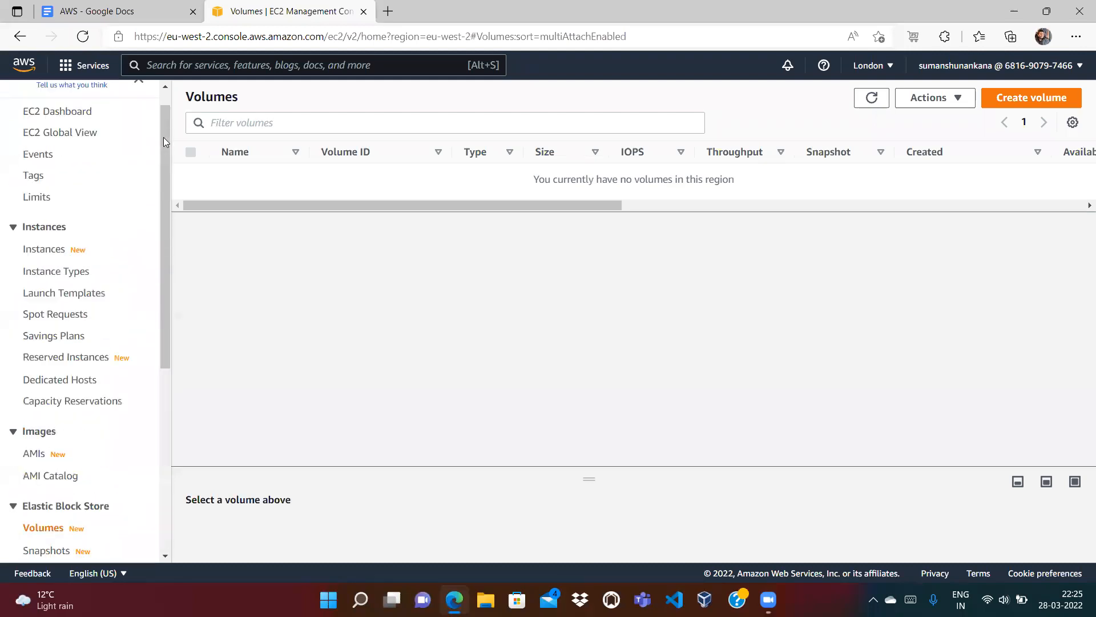
{"action": "left_click", "coordinate": [48, 274]}
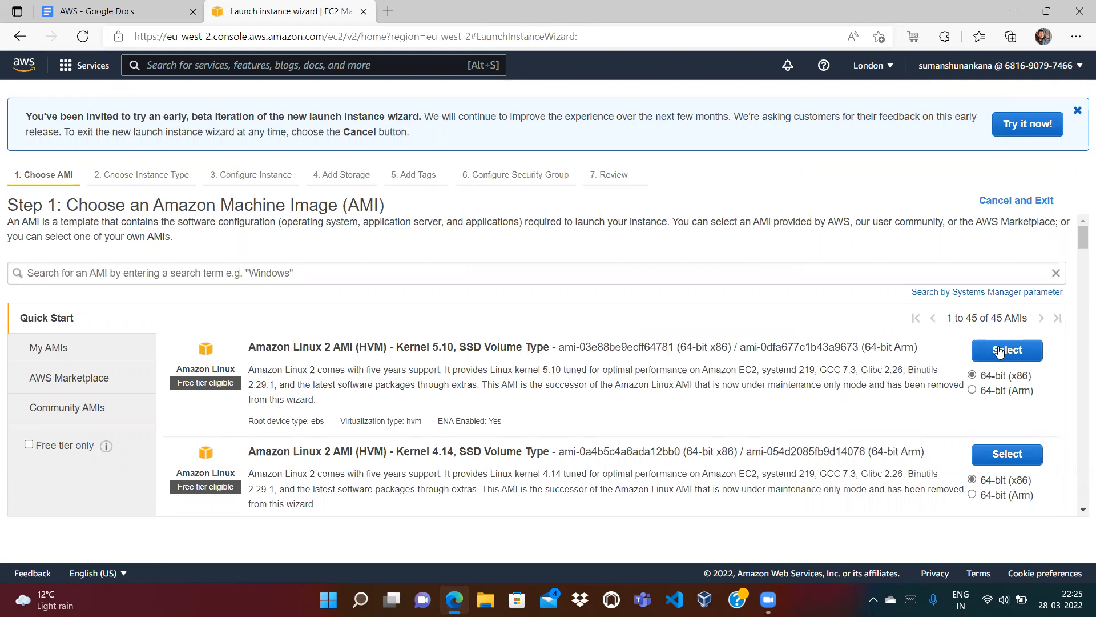
{"action": "left_click", "coordinate": [1000, 352]}
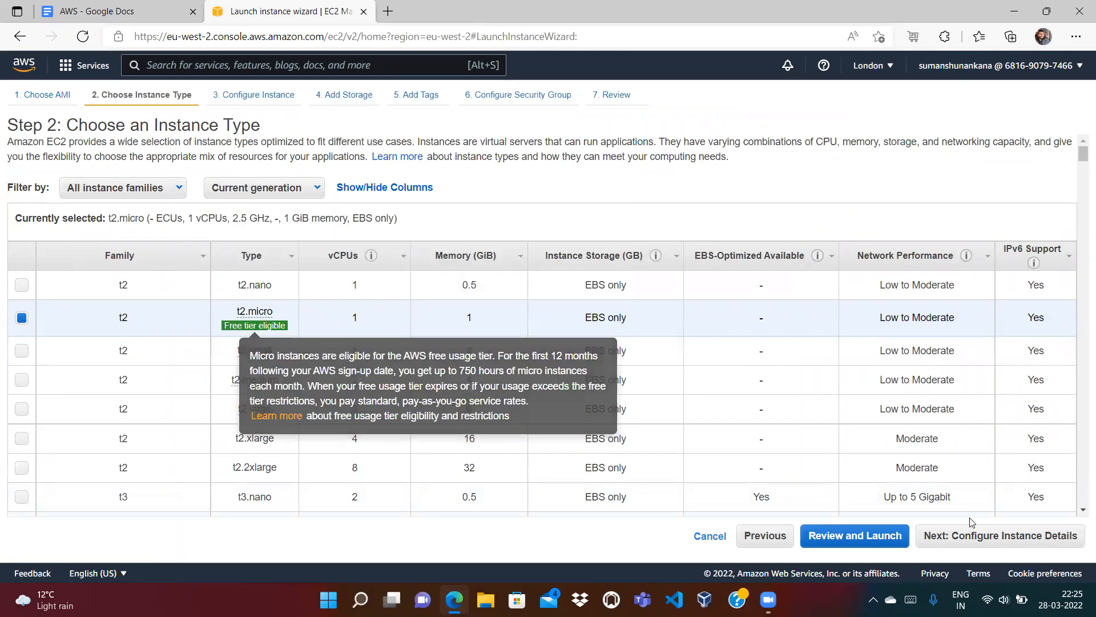
{"action": "left_click", "coordinate": [985, 537]}
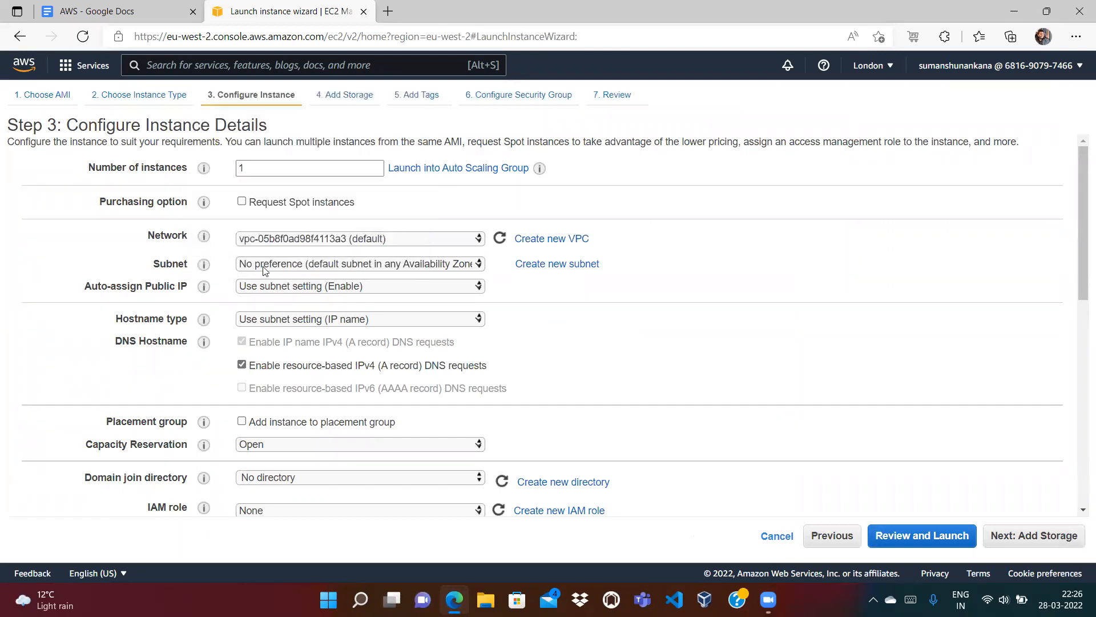
Step: Place the instance in the eu-west-2a subnet and move on to storage
{"action": "left_click", "coordinate": [331, 265]}
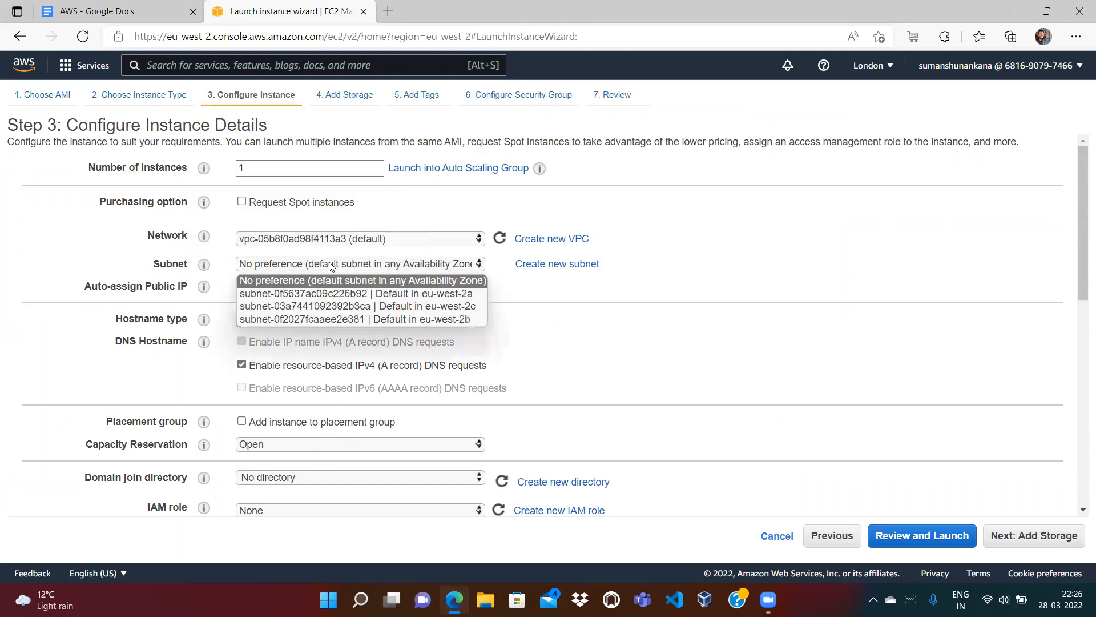
{"action": "left_click", "coordinate": [354, 295]}
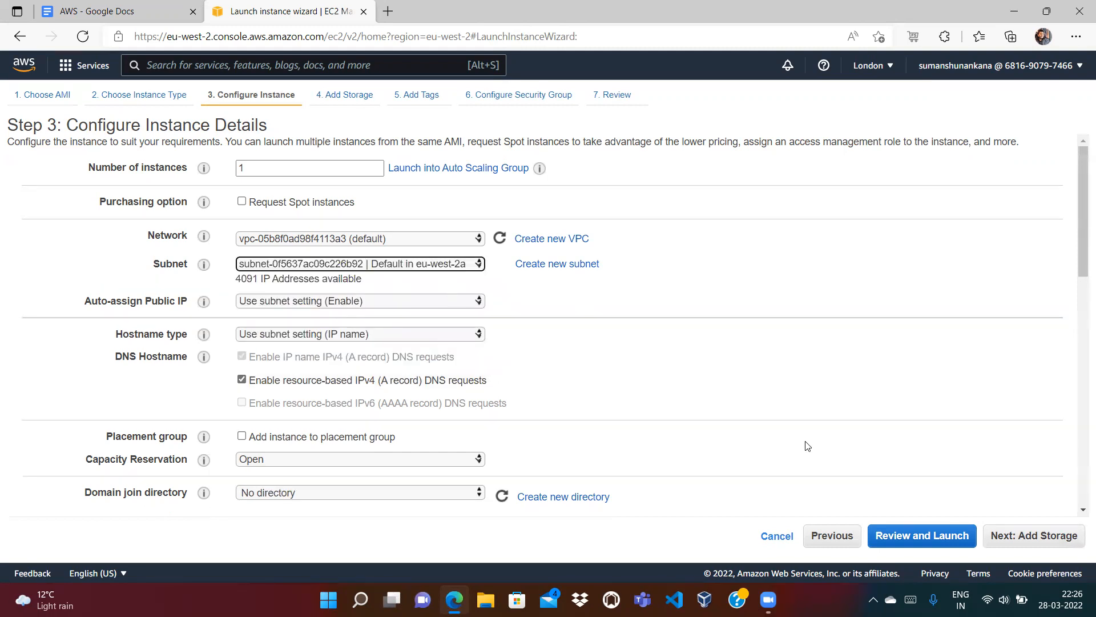
{"action": "left_click", "coordinate": [1030, 535]}
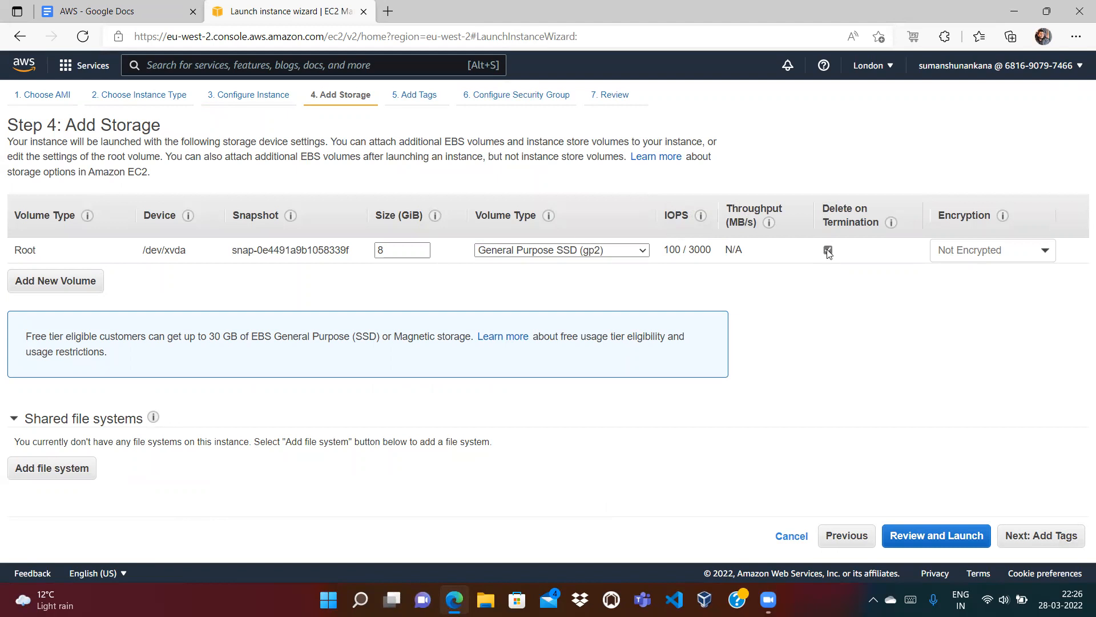
Step: Add tags Name = First-EC2 and Owner = the owner's e-mail address
{"action": "left_click", "coordinate": [1045, 539]}
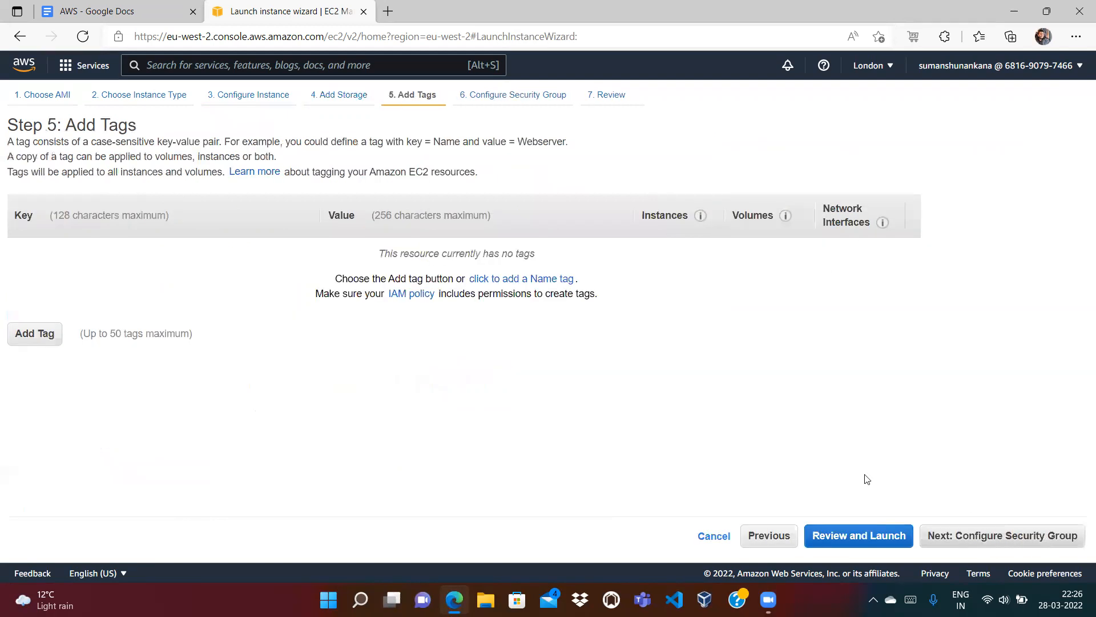
{"action": "left_click", "coordinate": [50, 338]}
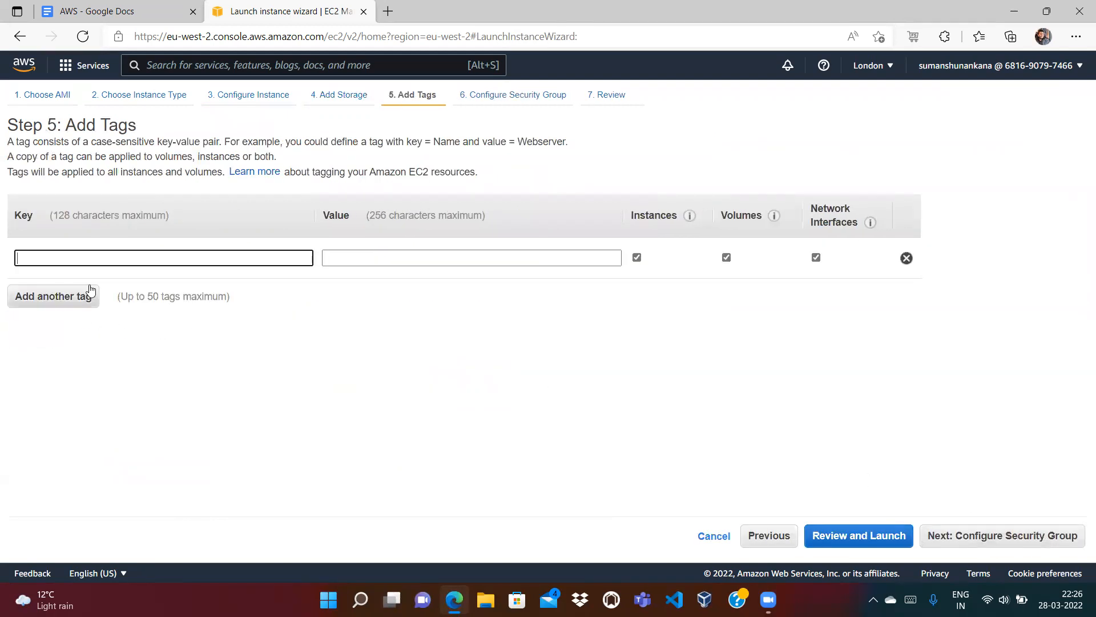
{"action": "type", "text": "Name"}
{"action": "key", "text": "Tab"}
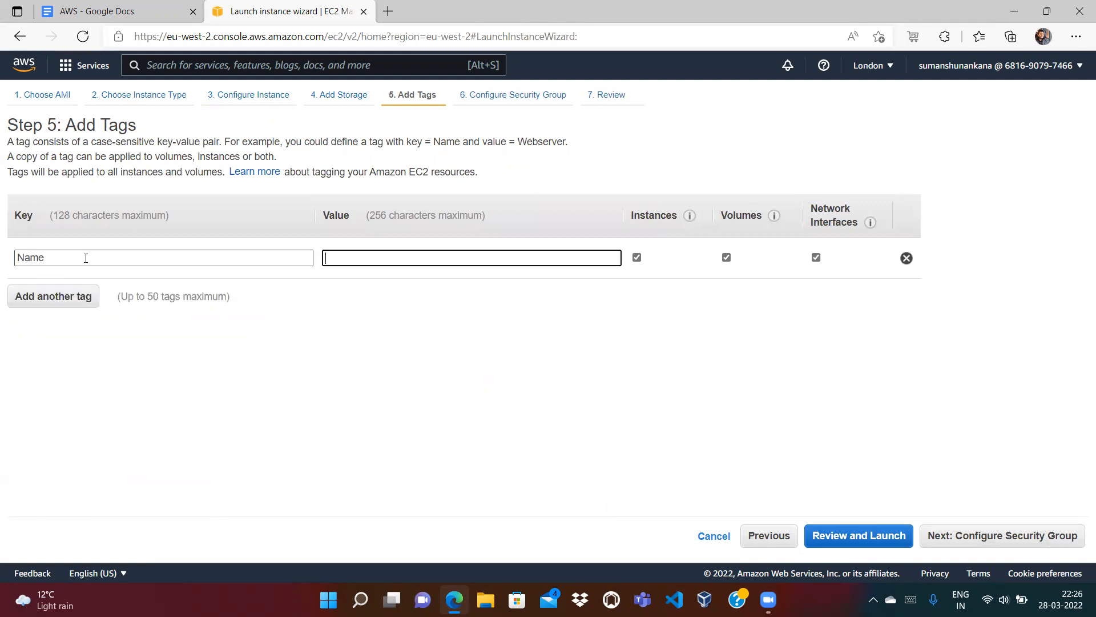
{"action": "type", "text": "Firs"}
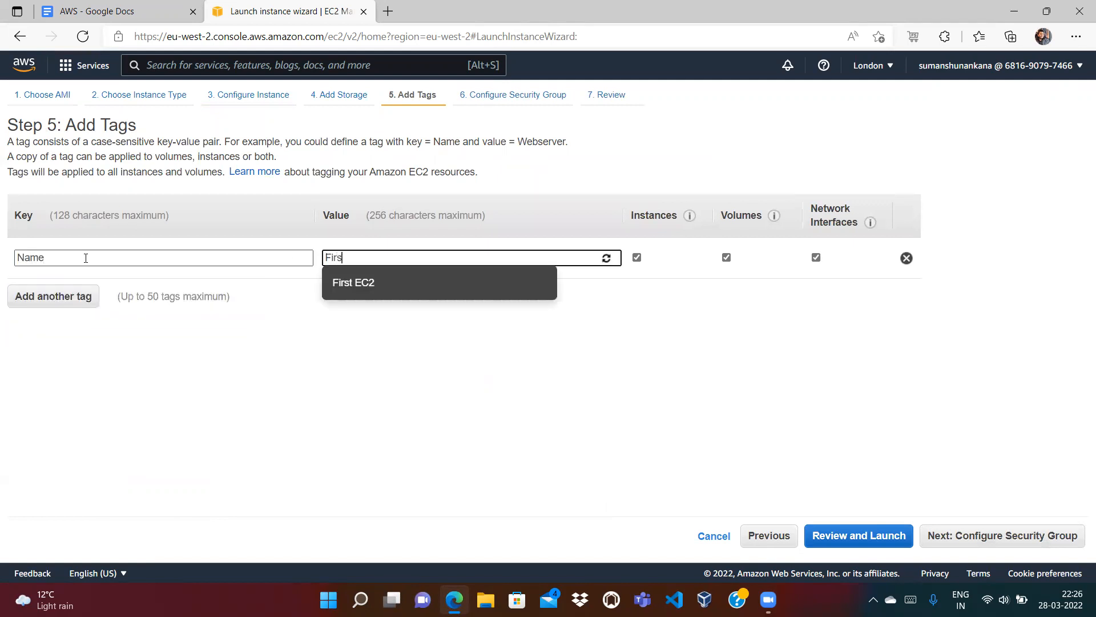
{"action": "type", "text": "t-EC2"}
{"action": "left_click", "coordinate": [26, 296]}
{"action": "type", "text": "Owner"}
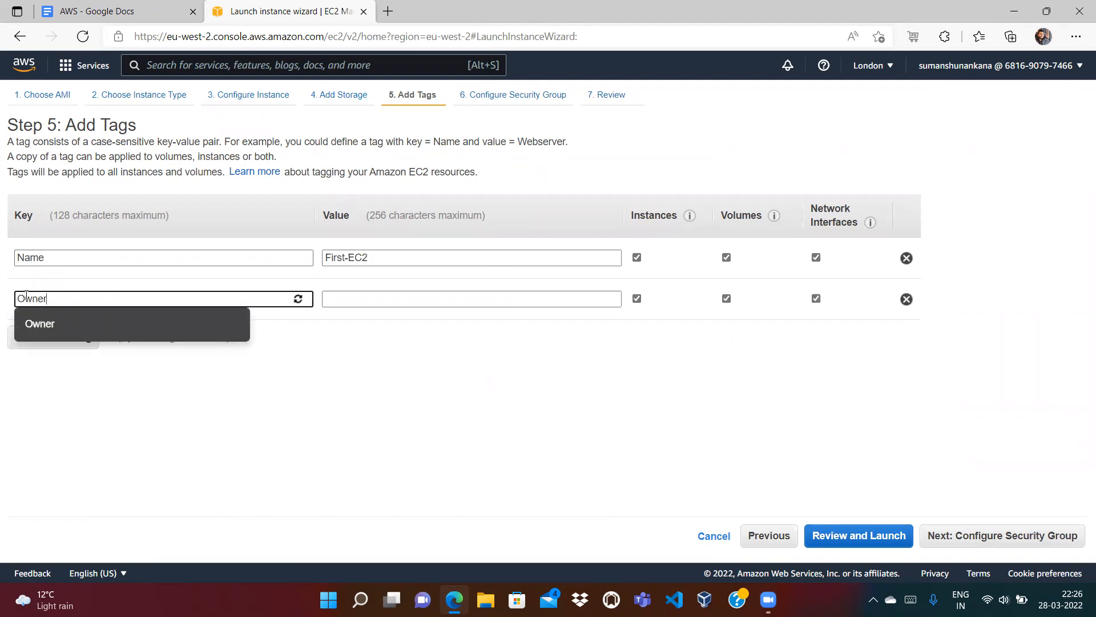
{"action": "key", "text": "Tab"}
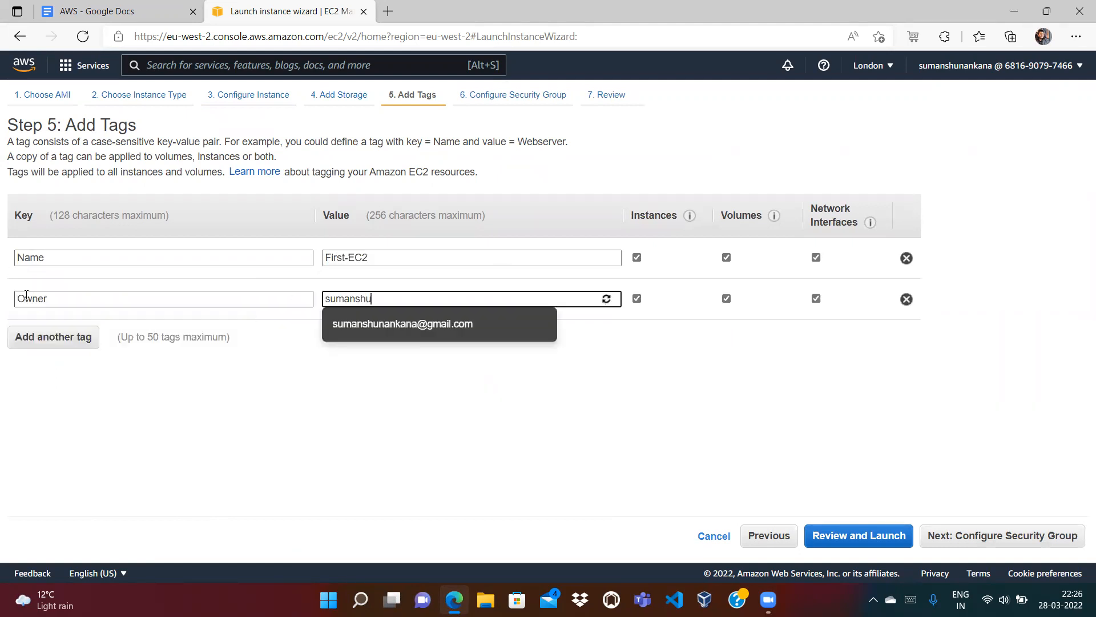
{"action": "key", "text": "Tab"}
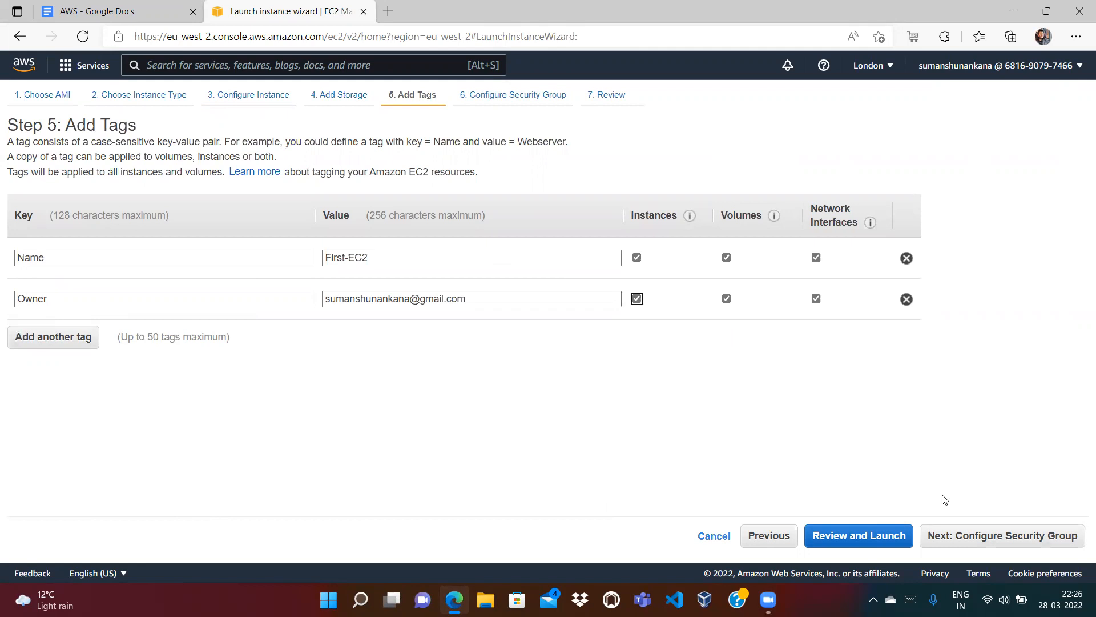
{"action": "left_click", "coordinate": [989, 533]}
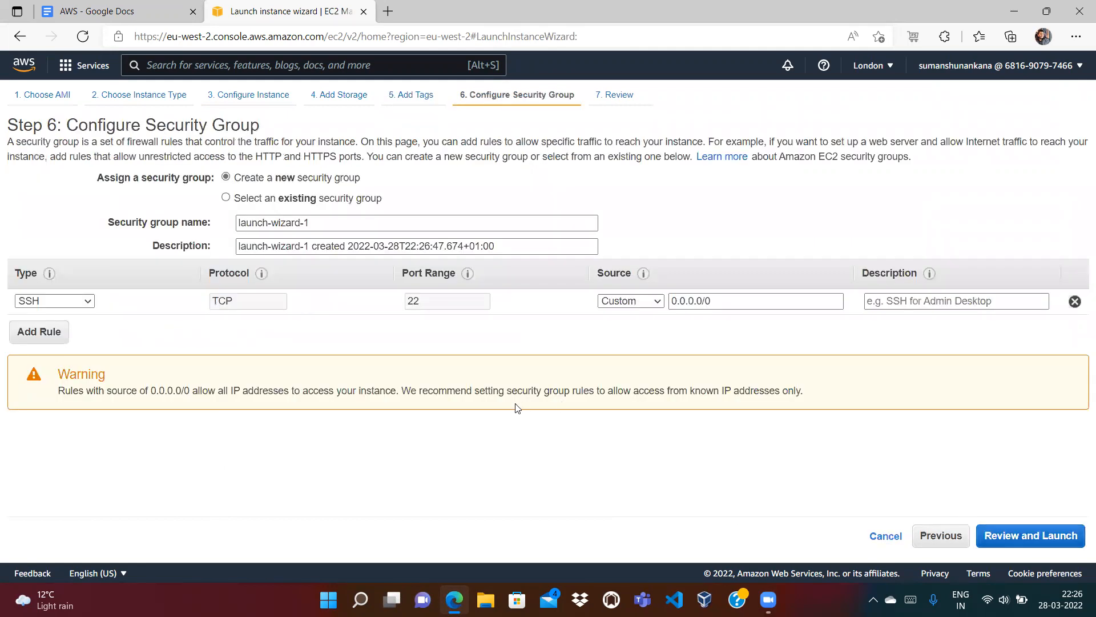
Step: Allow SSH from Anywhere and add an NFS inbound rule on port 2049, then view the AWS notes
{"action": "left_click", "coordinate": [653, 301]}
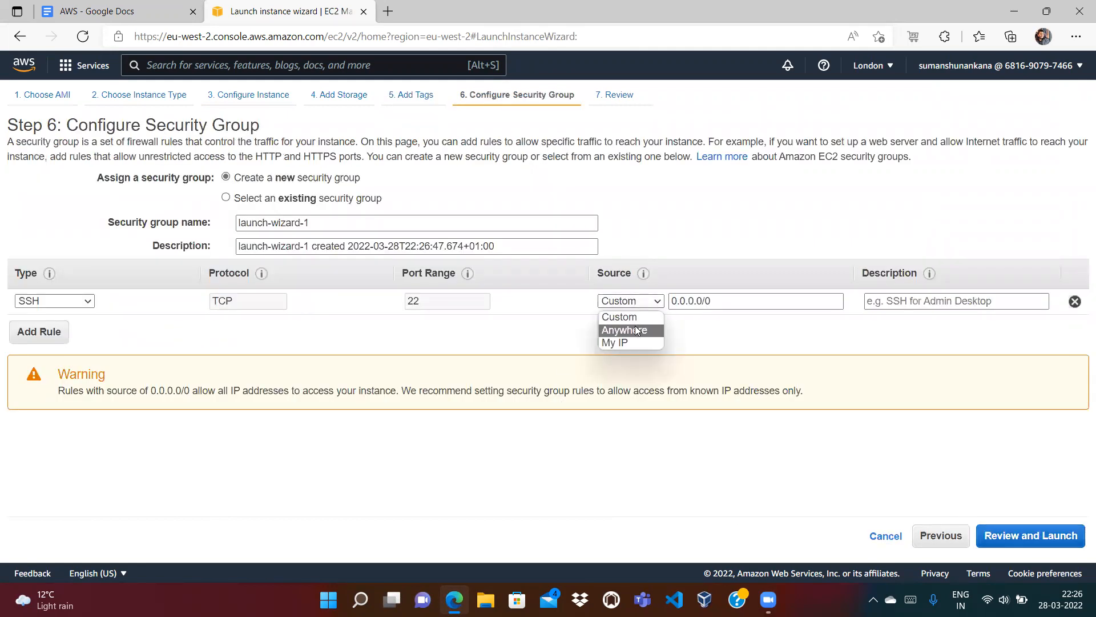
{"action": "left_click", "coordinate": [625, 330]}
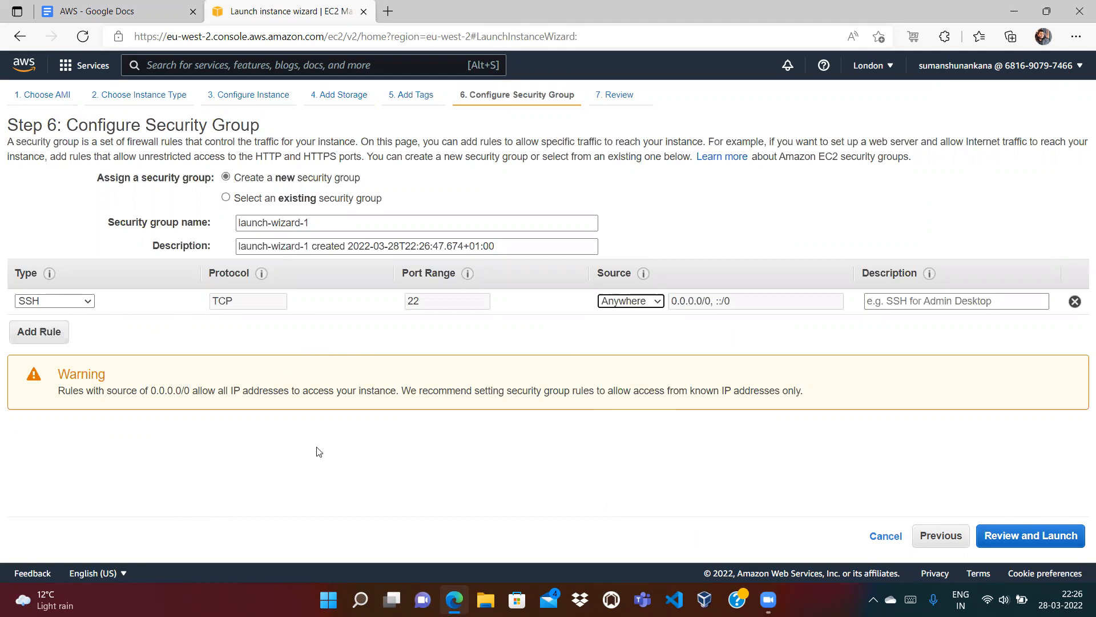
{"action": "left_click", "coordinate": [45, 337]}
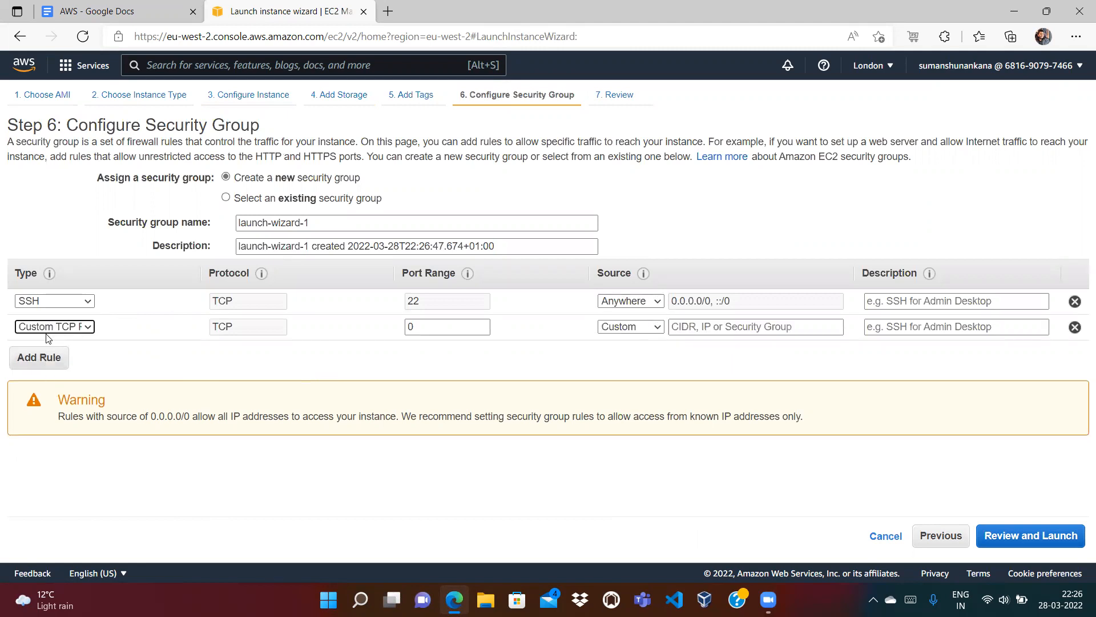
{"action": "left_click", "coordinate": [78, 324]}
{"action": "key", "text": "n"}
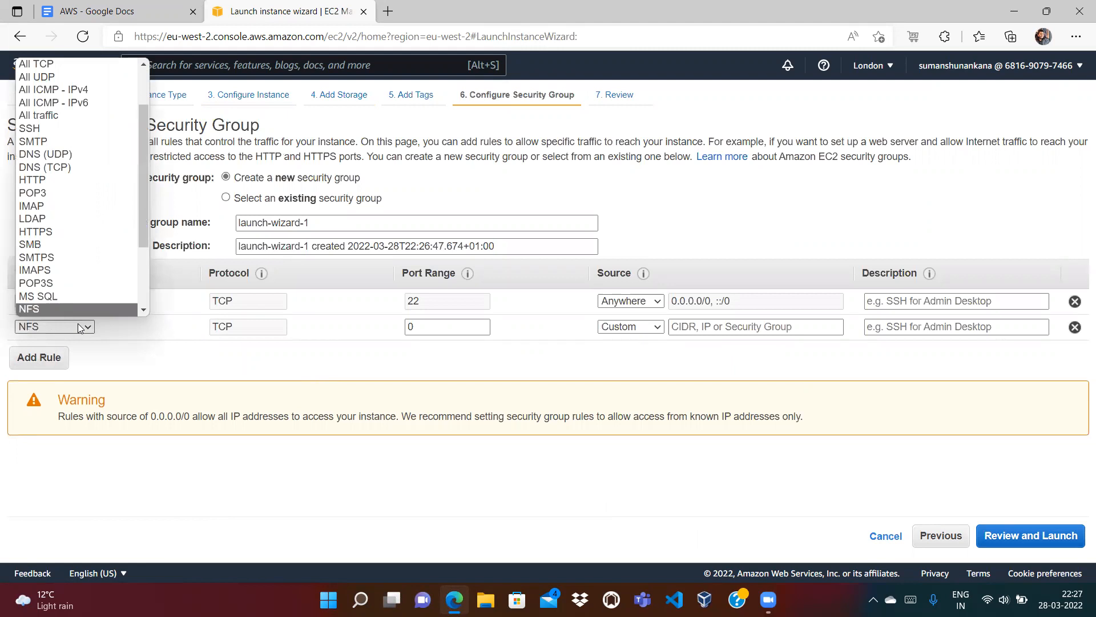
{"action": "key", "text": "Return"}
{"action": "left_click", "coordinate": [151, 11]}
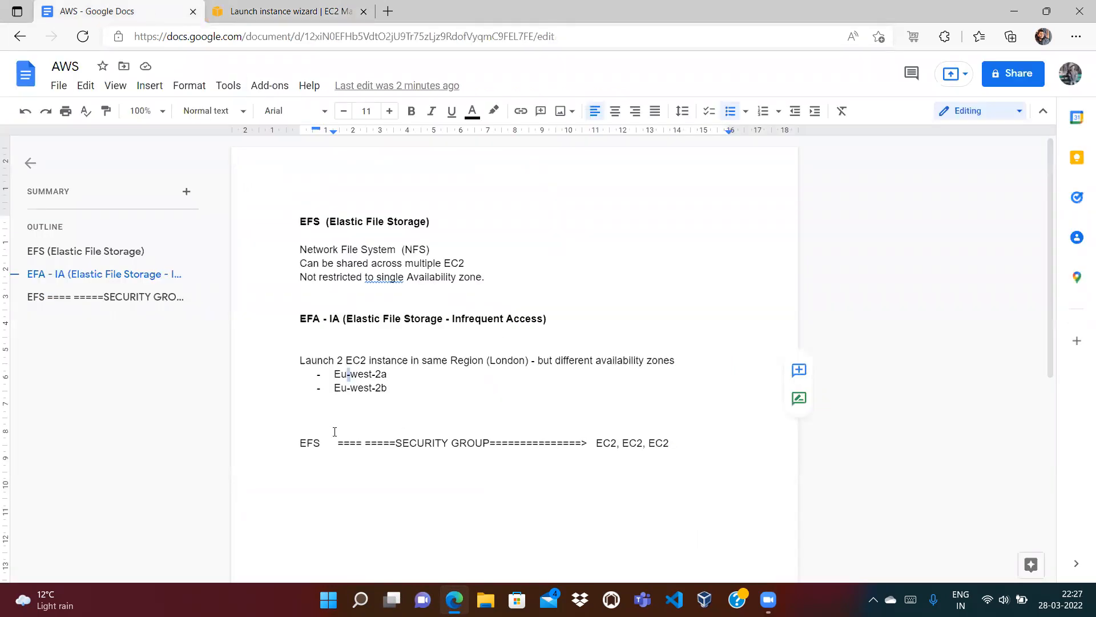
Step: Highlight EFS in the security-group note, then go back to the launch wizard
{"action": "double_click", "coordinate": [306, 443]}
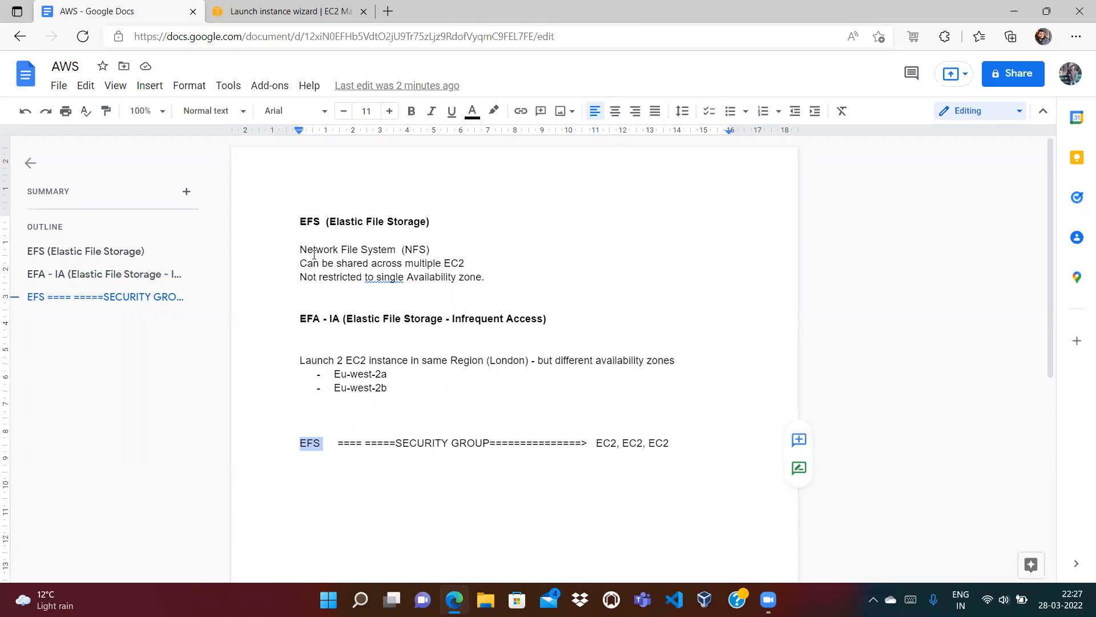
{"action": "left_click", "coordinate": [299, 11]}
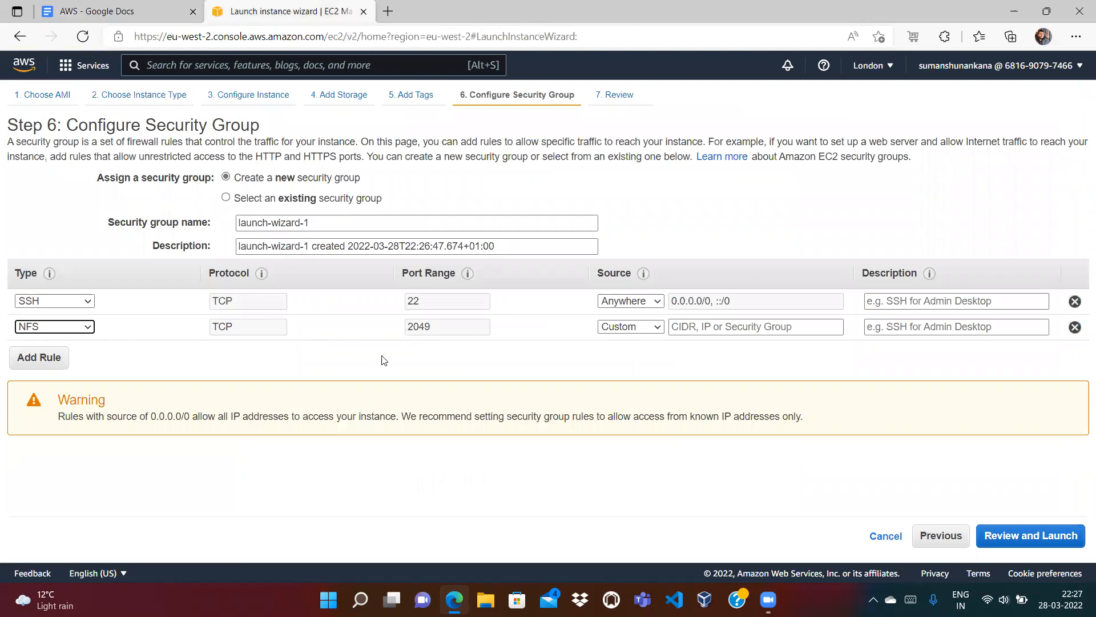
Step: Set the NFS rule's source to Anywhere and proceed through Review and Launch
{"action": "left_click", "coordinate": [640, 327]}
{"action": "left_click", "coordinate": [631, 355]}
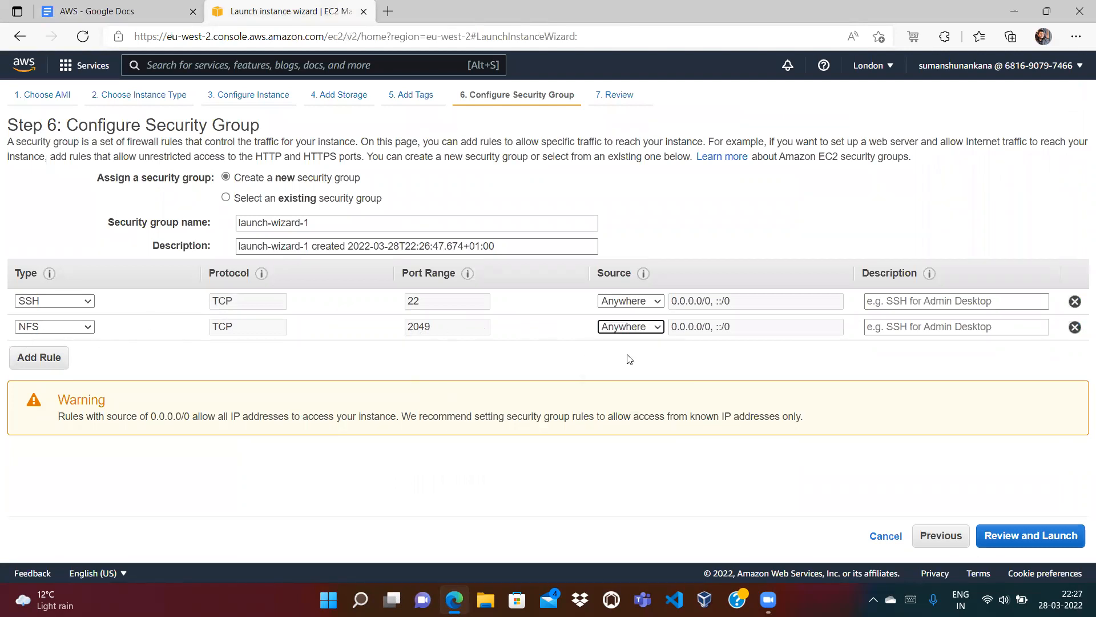
{"action": "left_click", "coordinate": [1060, 539]}
{"action": "left_click", "coordinate": [1061, 537]}
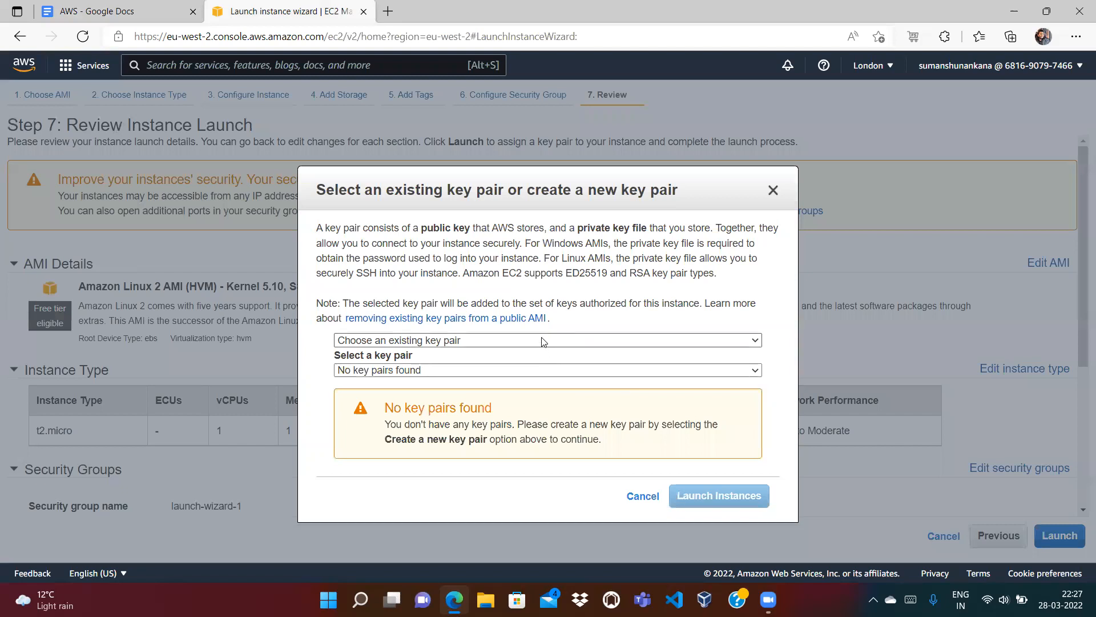
Step: Create and download a new key pair named efs, then launch the instance
{"action": "left_click", "coordinate": [543, 342]}
{"action": "left_click", "coordinate": [463, 370]}
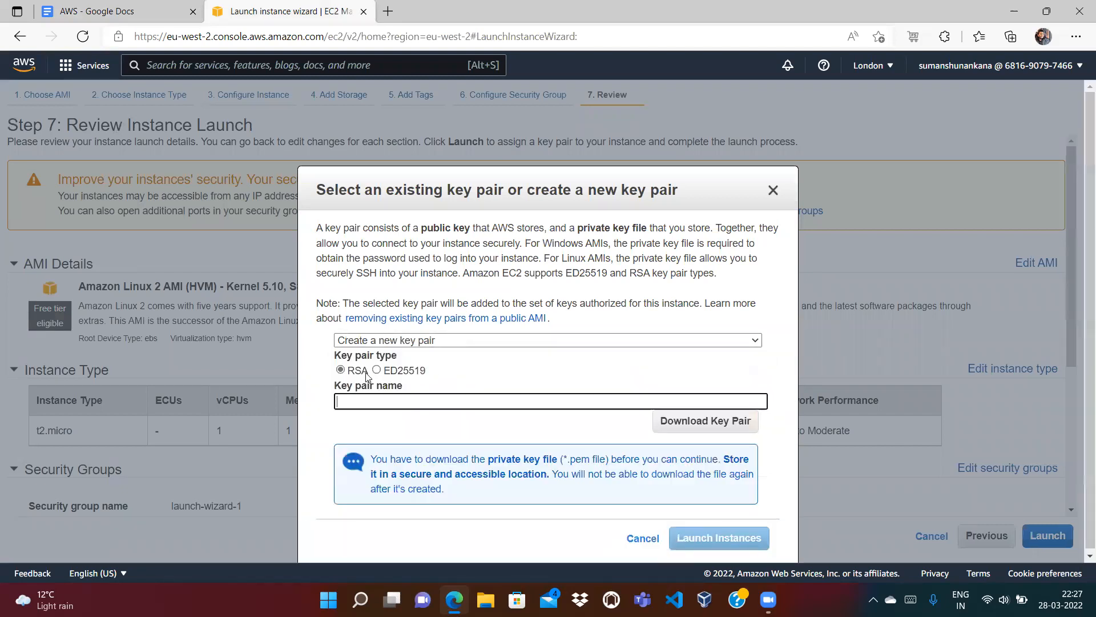
{"action": "type", "text": "efs"}
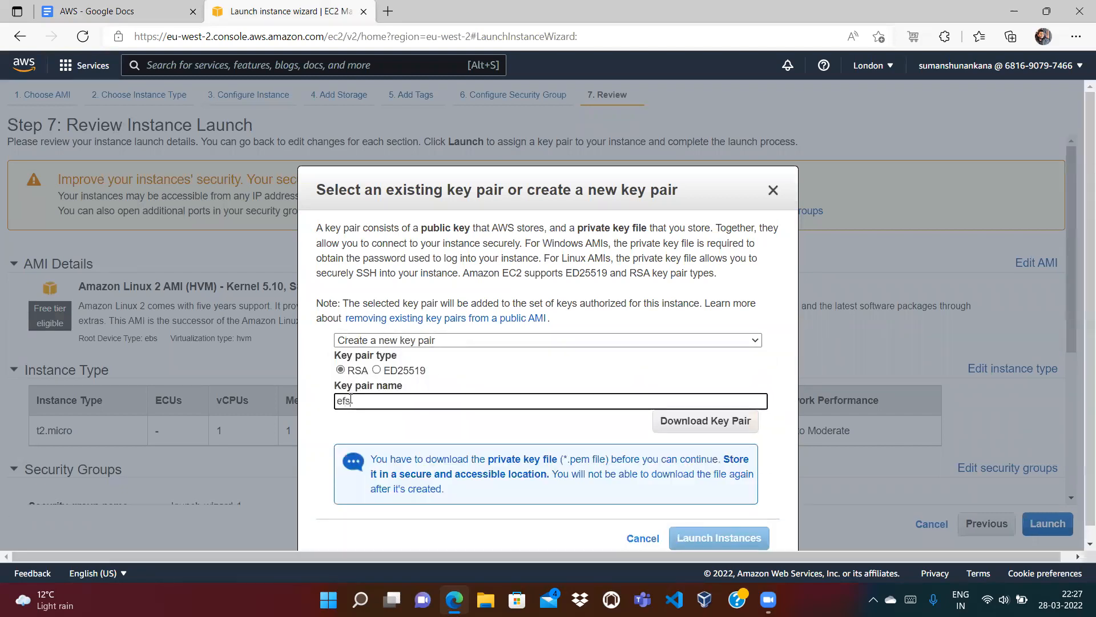
{"action": "left_click", "coordinate": [710, 422]}
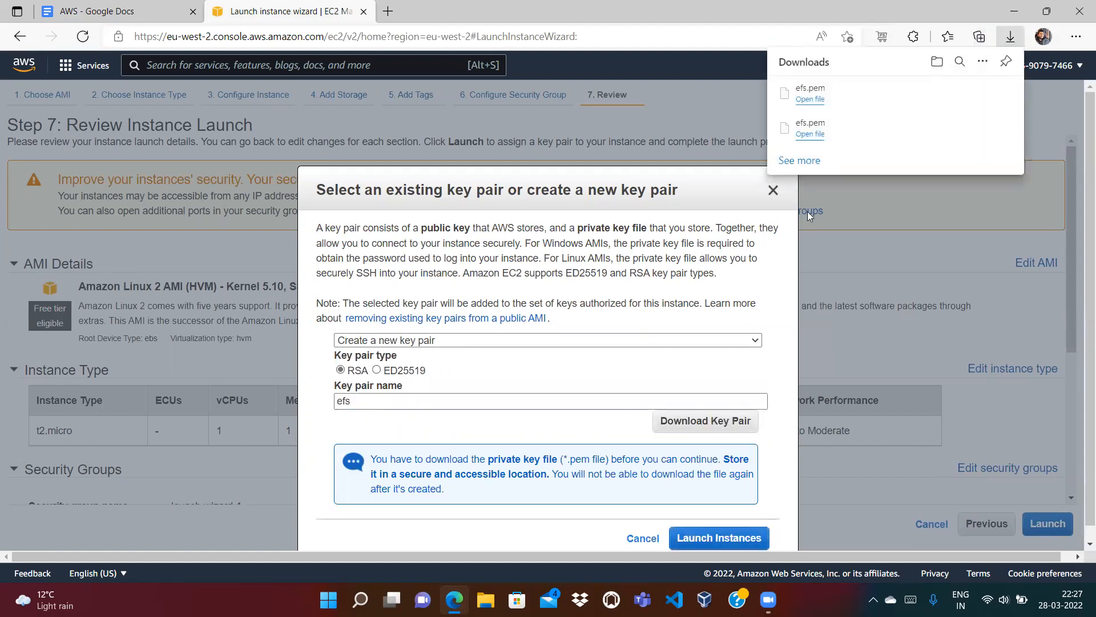
{"action": "left_click", "coordinate": [708, 535]}
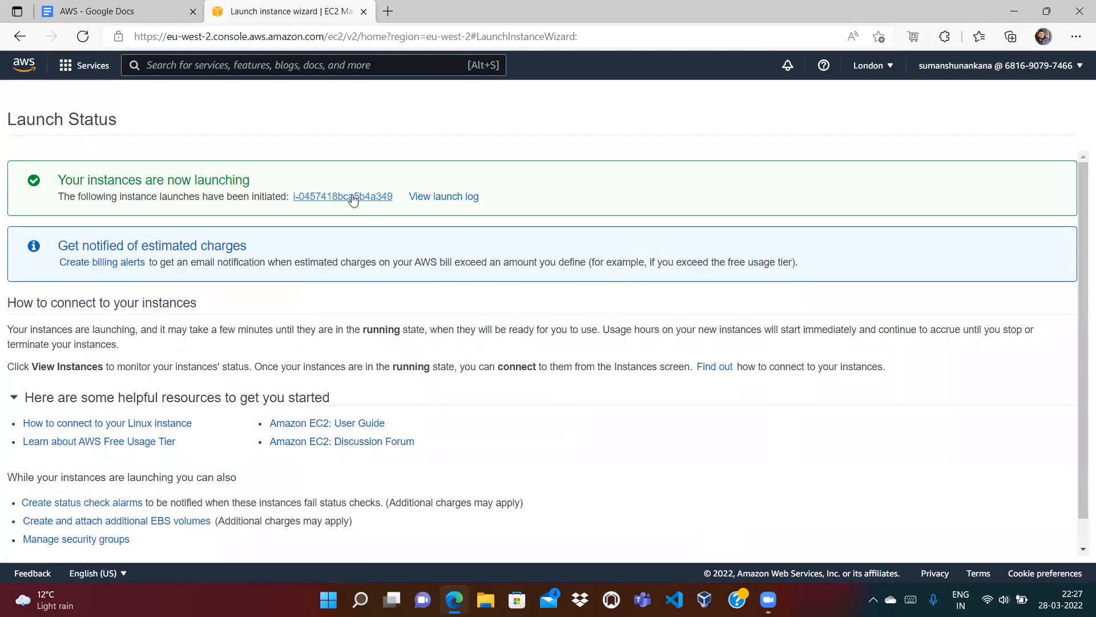
Step: Clear the instance filter, select First-EC2, and refresh to see it Pending
{"action": "left_click", "coordinate": [353, 197]}
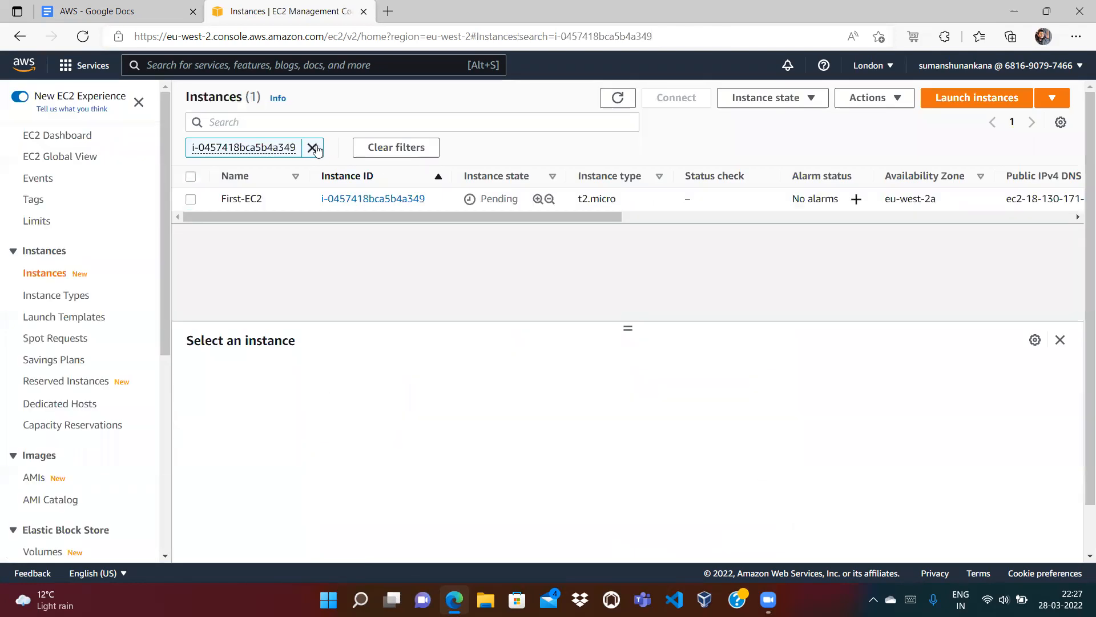
{"action": "left_click", "coordinate": [313, 148]}
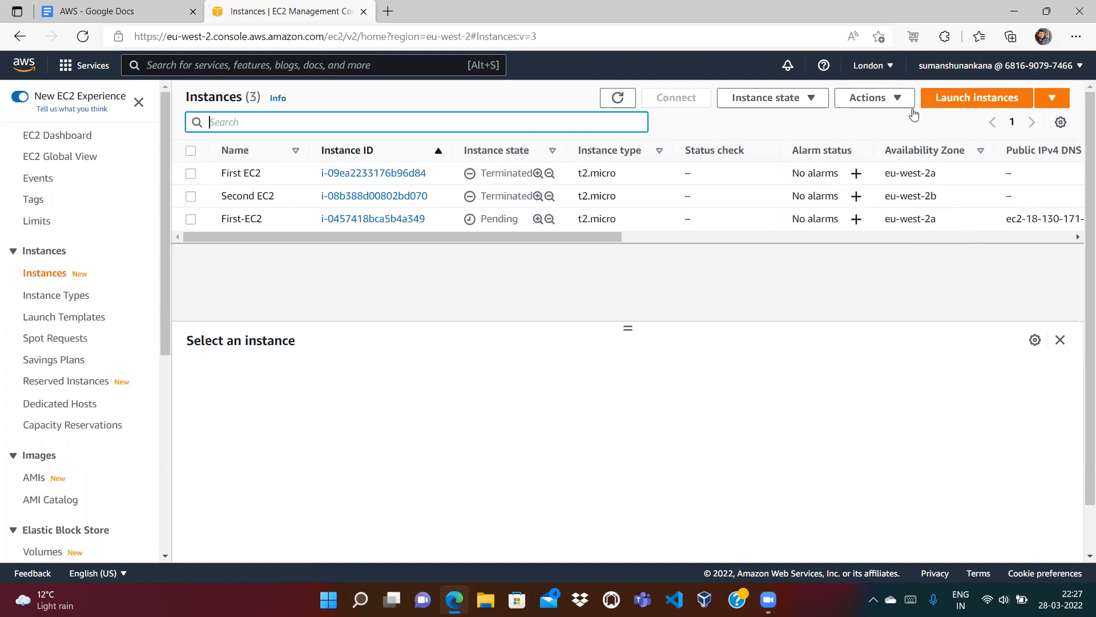
{"action": "double_click", "coordinate": [483, 220]}
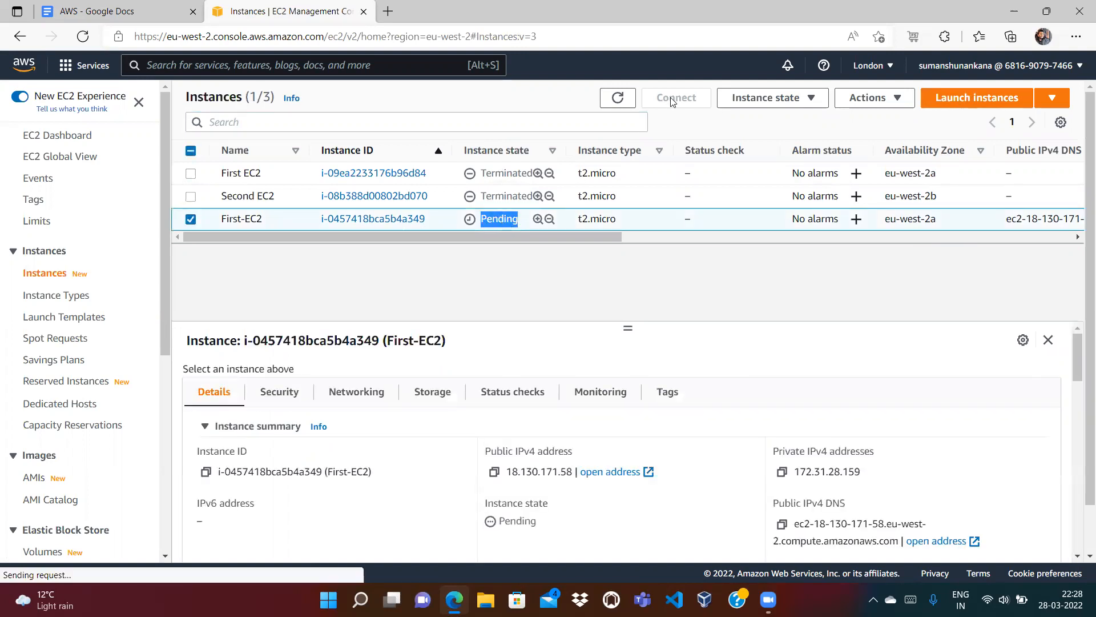
{"action": "left_click", "coordinate": [617, 97]}
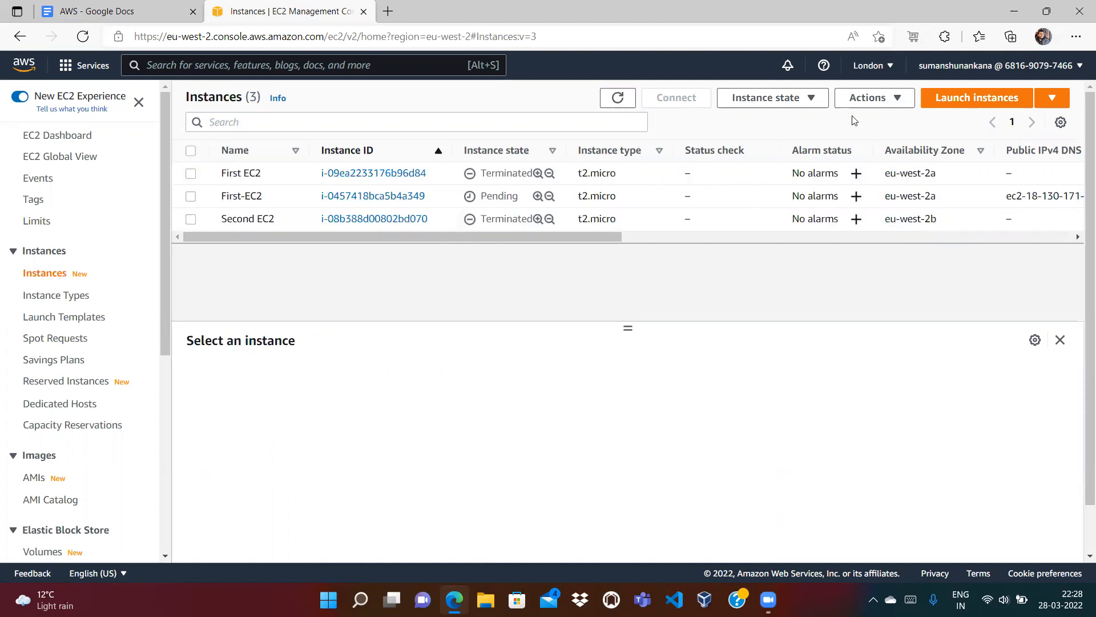
Step: Begin a second launch from the Amazon Linux 2 kernel 5.10 AMI, checking the eu-west-2a note
{"action": "left_click", "coordinate": [969, 99]}
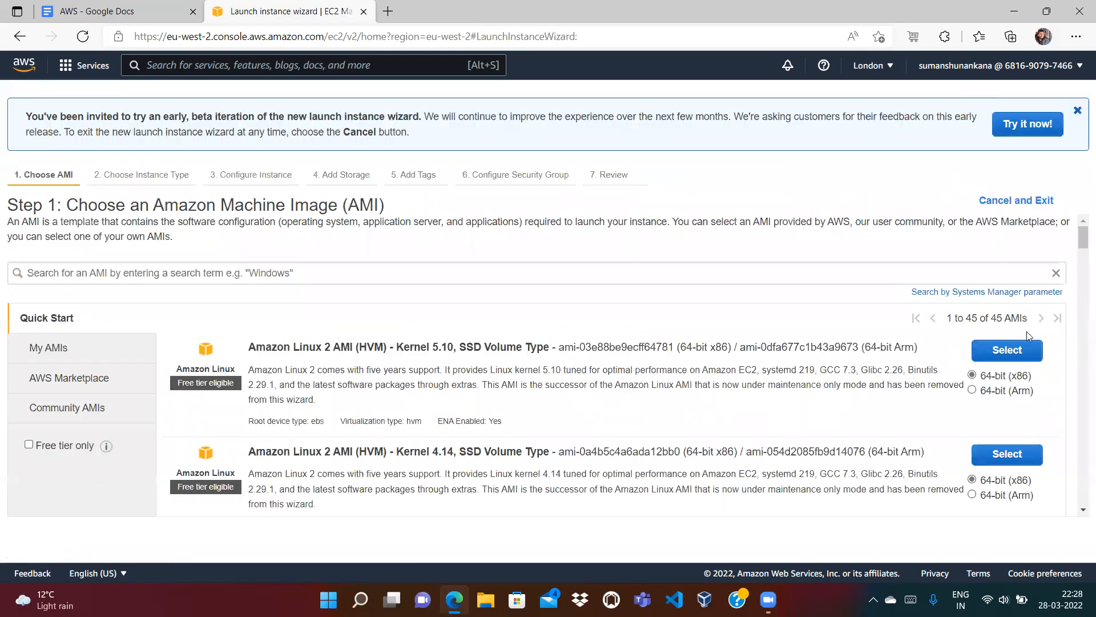
{"action": "left_click", "coordinate": [1012, 353]}
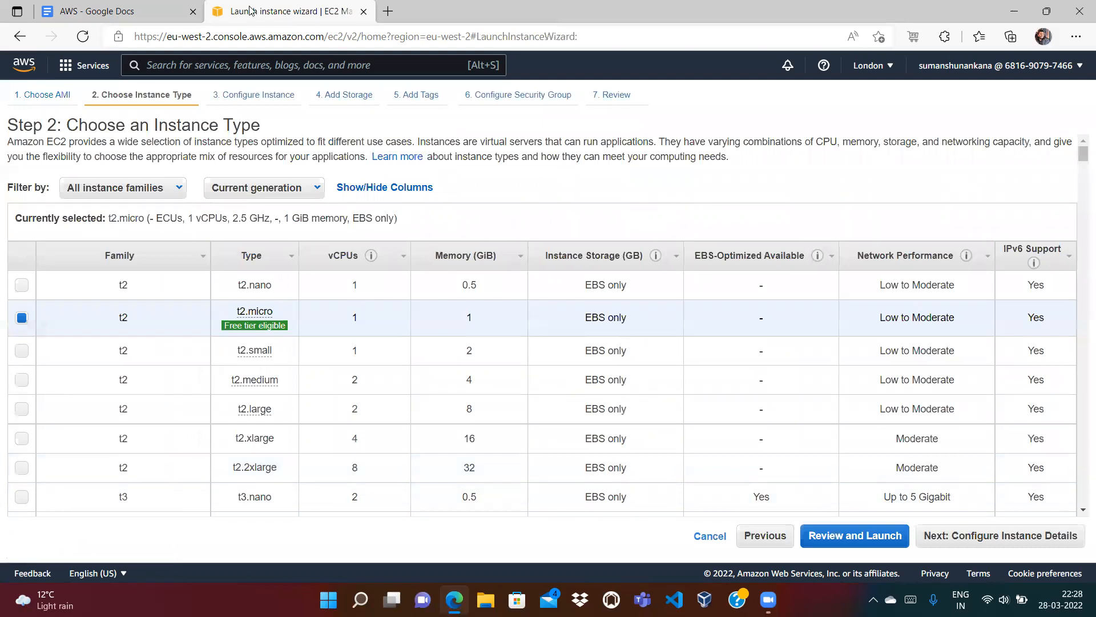
{"action": "left_click", "coordinate": [133, 10]}
{"action": "left_click", "coordinate": [401, 381]}
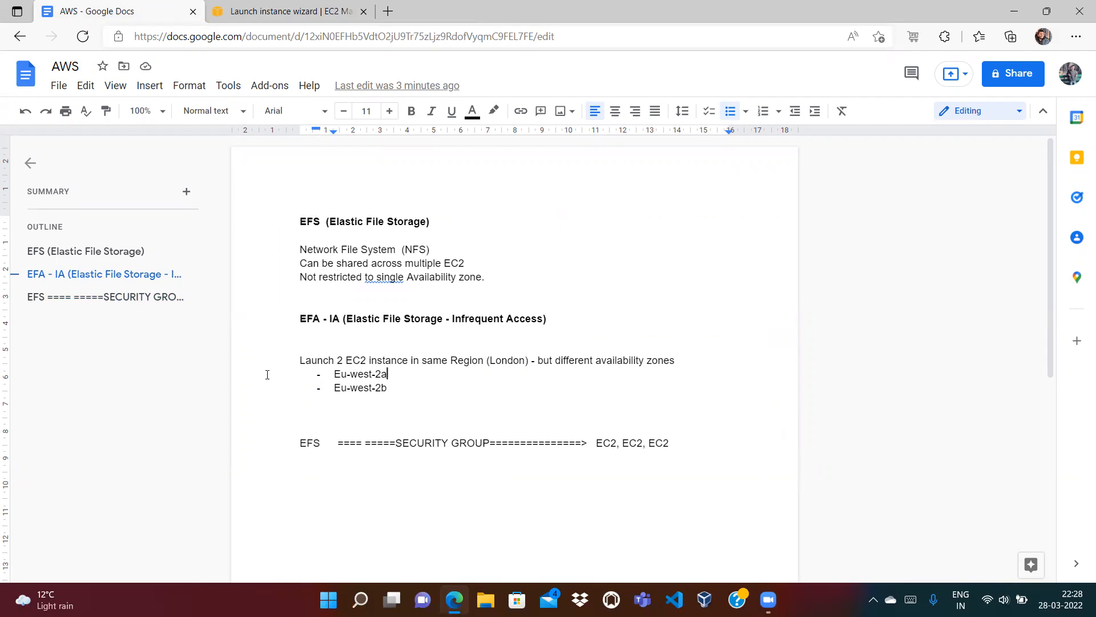
{"action": "left_click", "coordinate": [294, 11]}
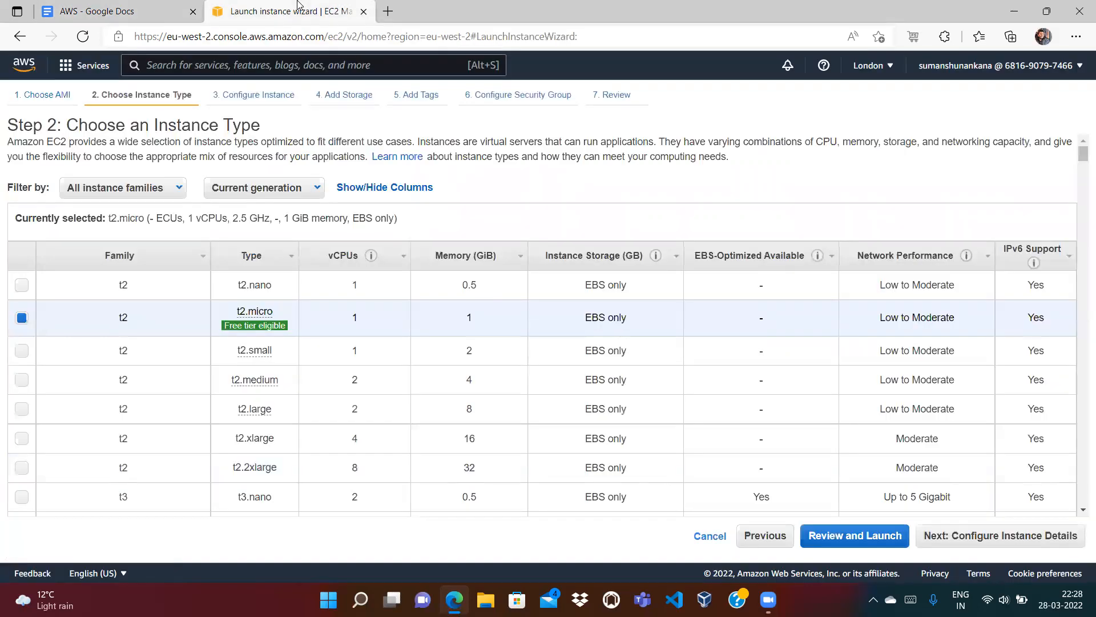
Step: Keep t2.micro, choose subnet eu-west-2b, and keep the default 8 GiB storage
{"action": "left_click", "coordinate": [1032, 539]}
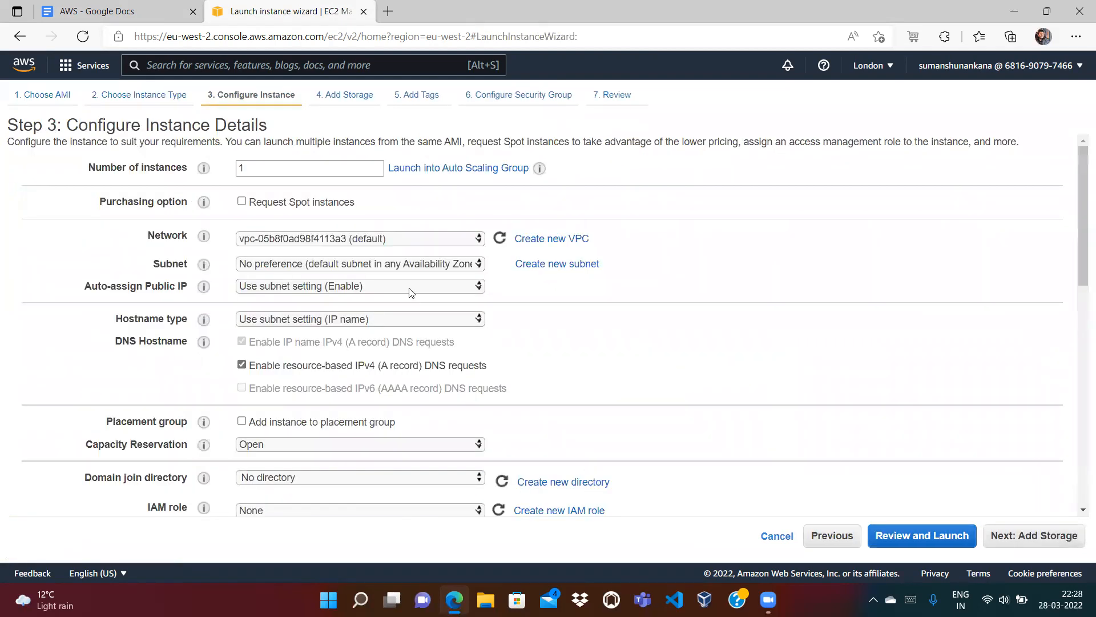
{"action": "left_click", "coordinate": [362, 268]}
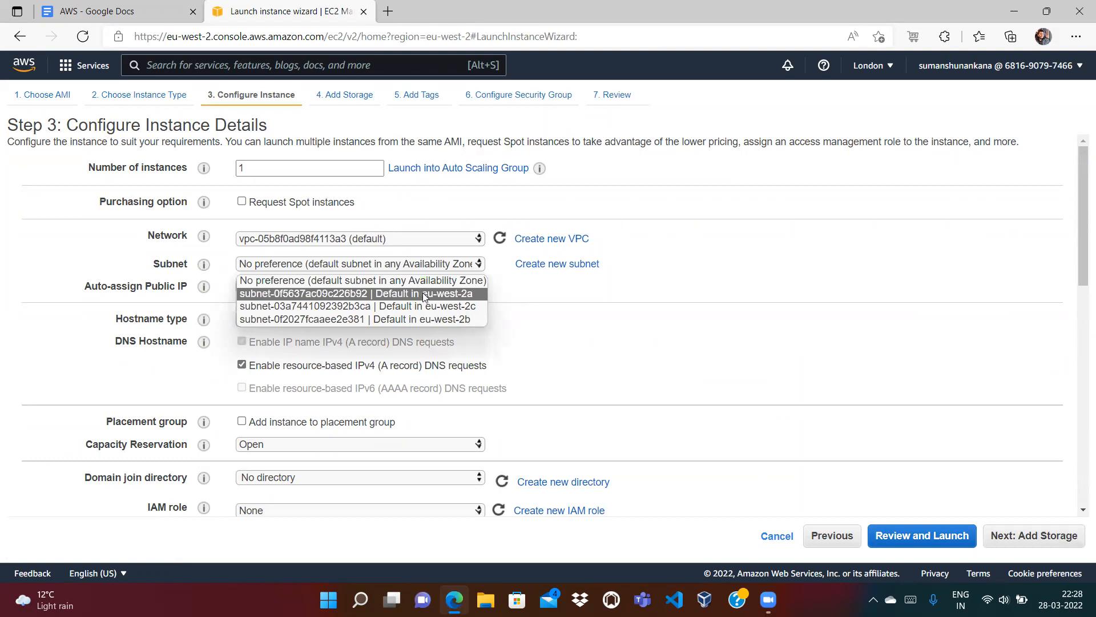
{"action": "left_click", "coordinate": [410, 321]}
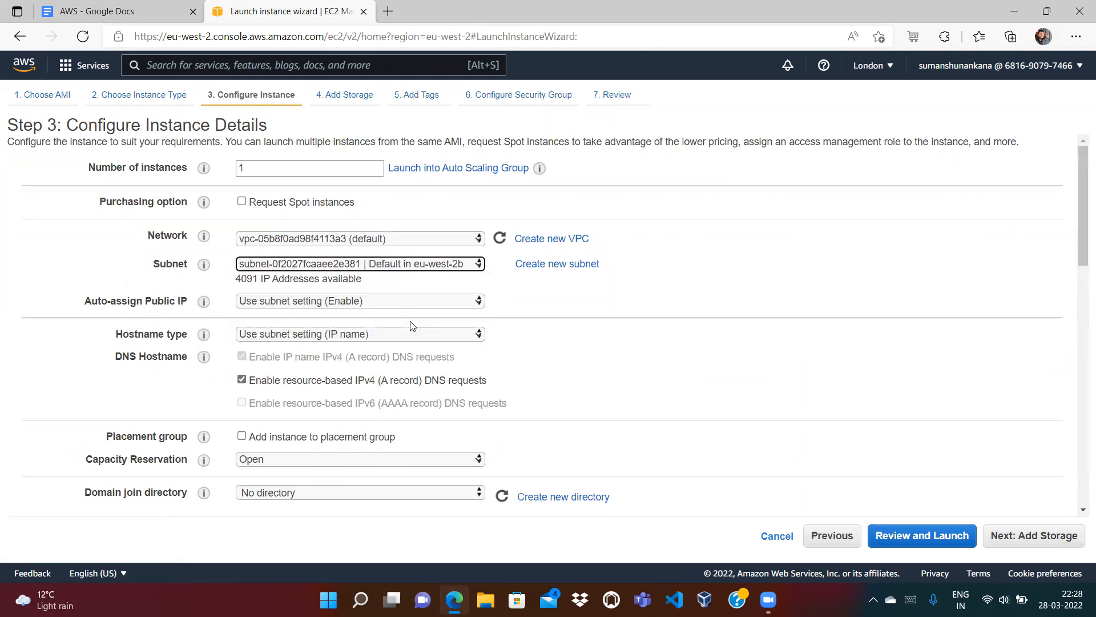
{"action": "left_click", "coordinate": [1027, 536]}
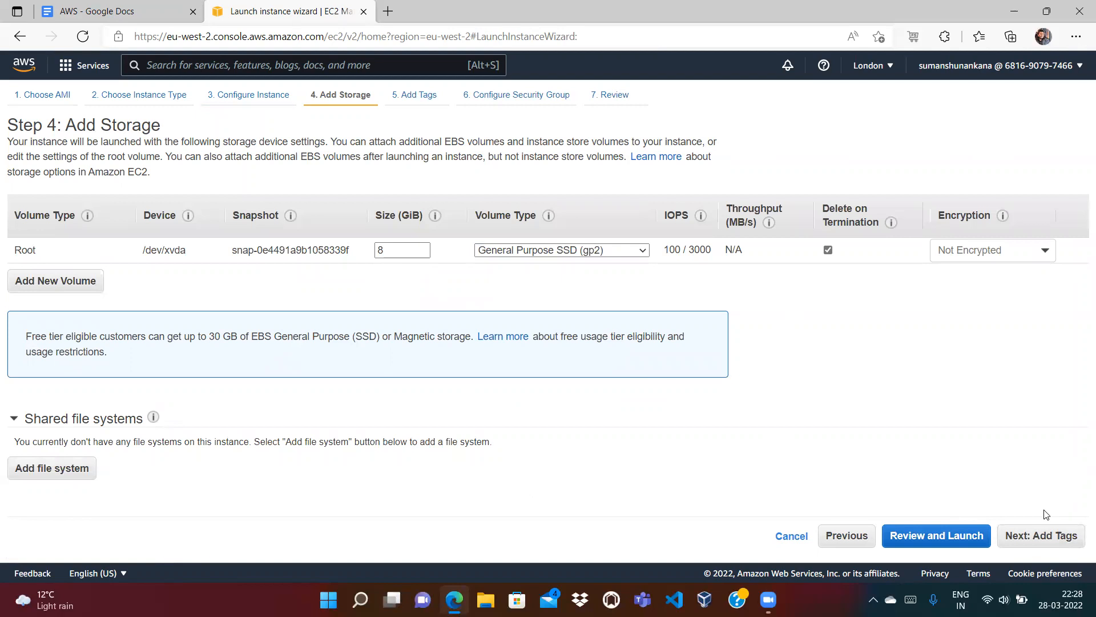
{"action": "left_click", "coordinate": [1029, 537]}
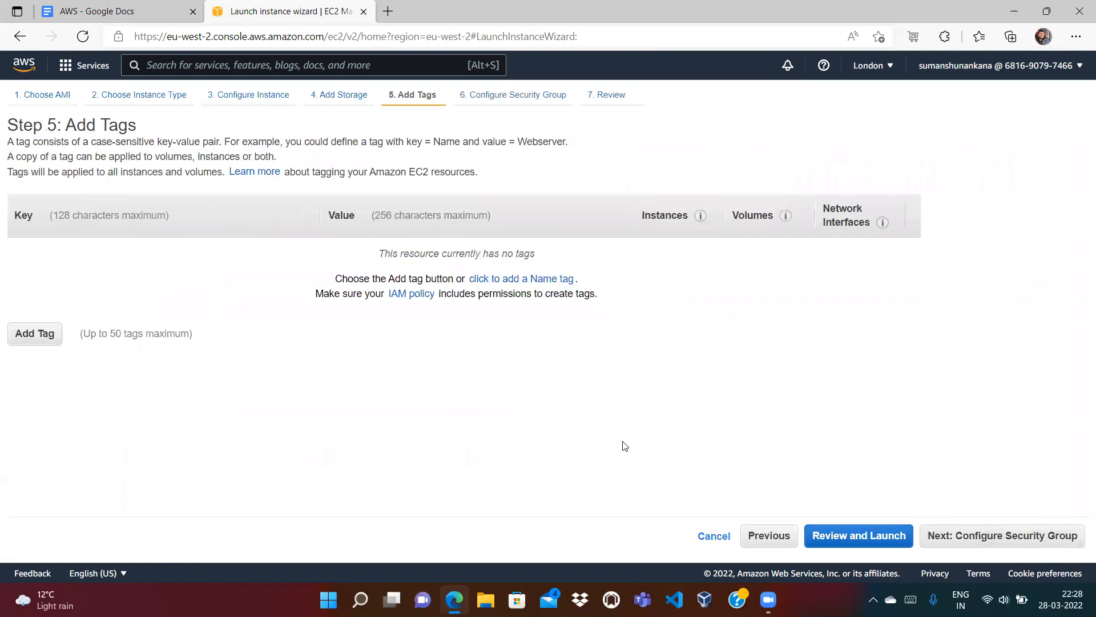
Step: Add tags Name = Second-EC2 and Owner = the owner's e-mail address
{"action": "left_click", "coordinate": [43, 338]}
{"action": "type", "text": "Name"}
{"action": "key", "text": "Tab"}
{"action": "type", "text": "Second-EC2"}
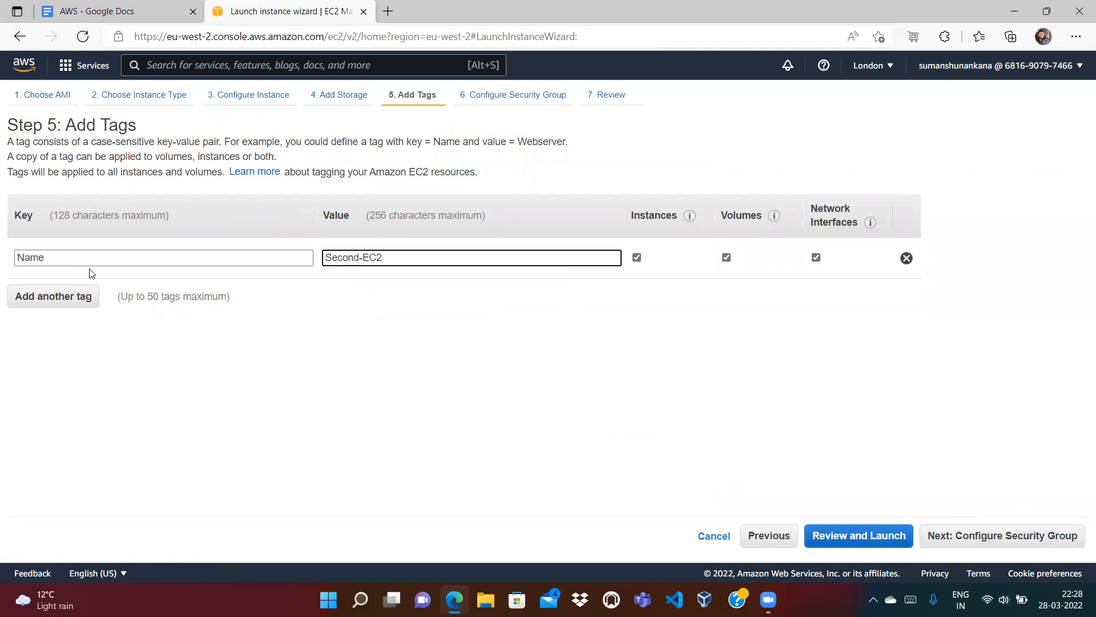
{"action": "left_click", "coordinate": [26, 296]}
{"action": "type", "text": "Owner"}
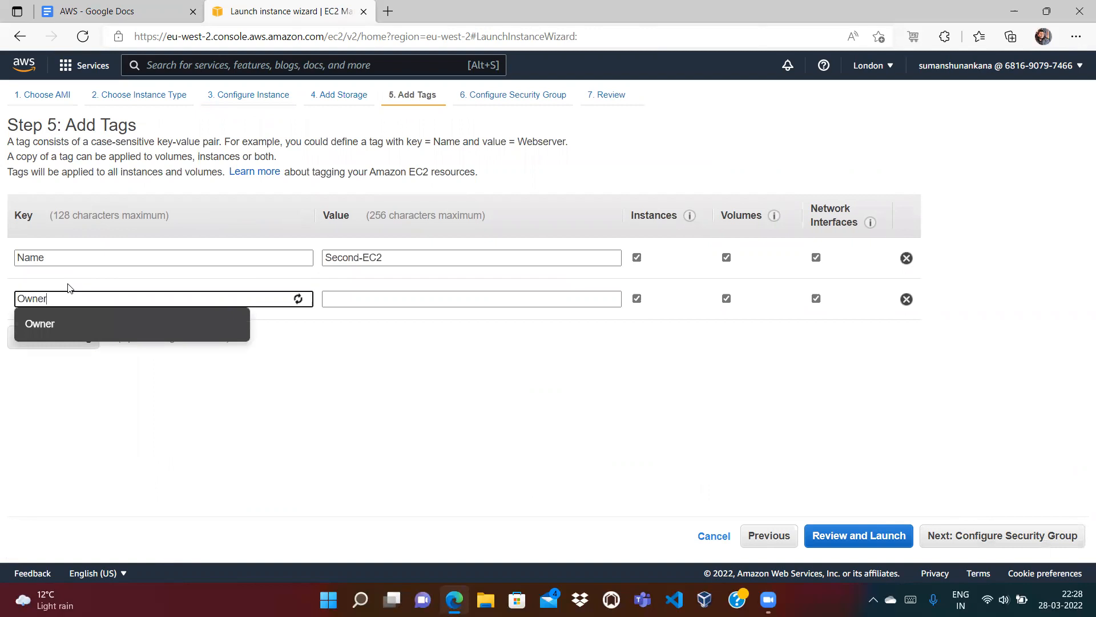
{"action": "key", "text": "Tab"}
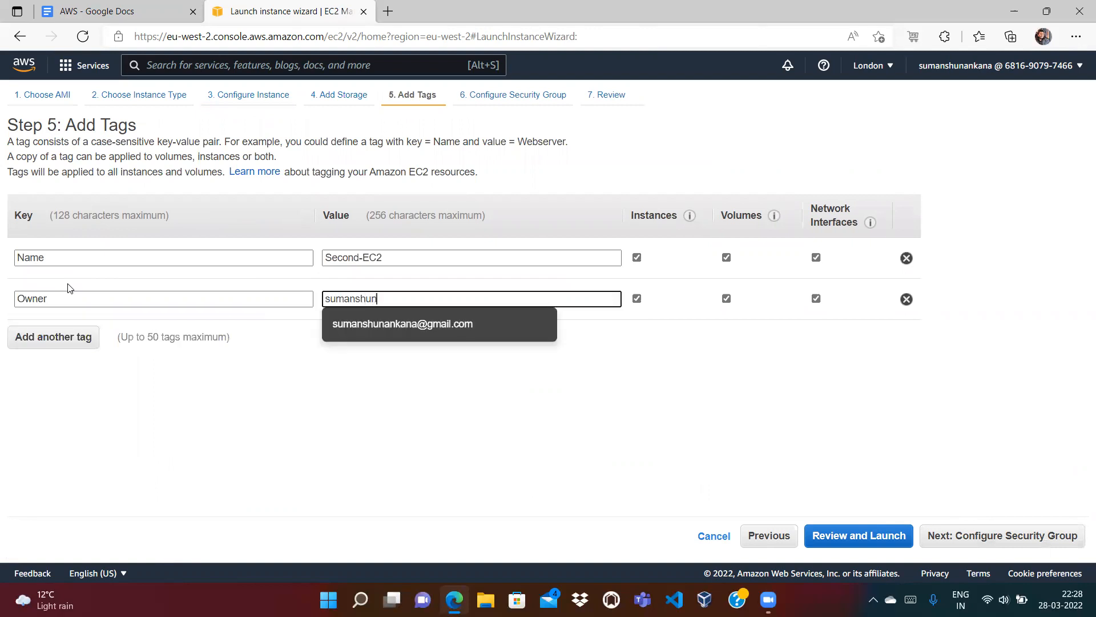
{"action": "key", "text": "Tab"}
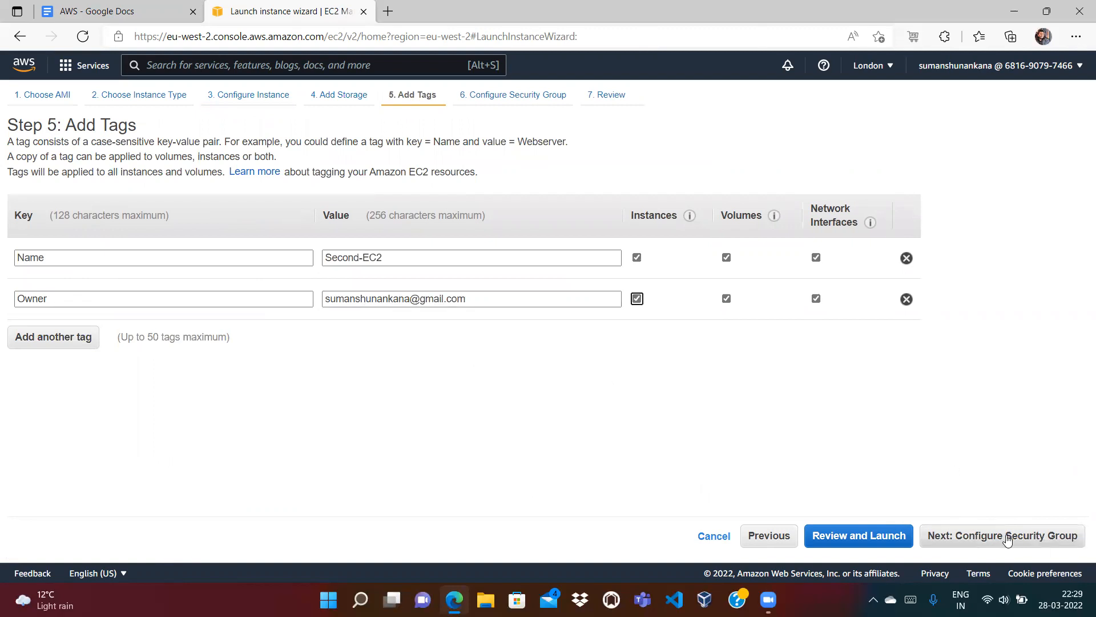
{"action": "left_click", "coordinate": [1006, 535]}
Step: Remove the new rules and reuse existing group launch-wizard-1 with its SSH and NFS rules
{"action": "left_click", "coordinate": [642, 301]}
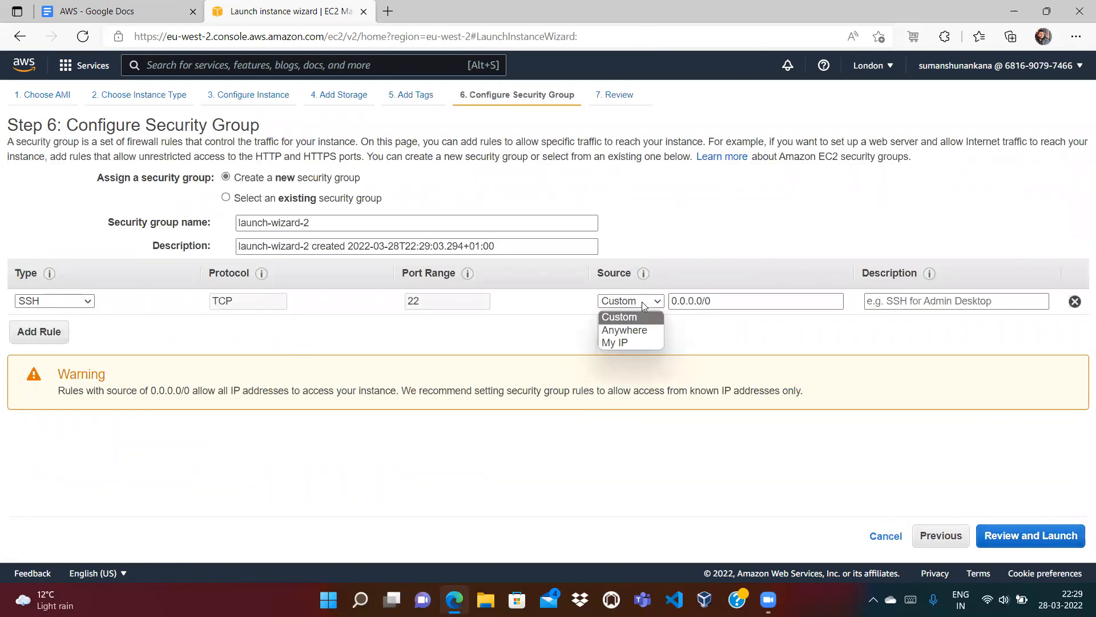
{"action": "left_click", "coordinate": [37, 334]}
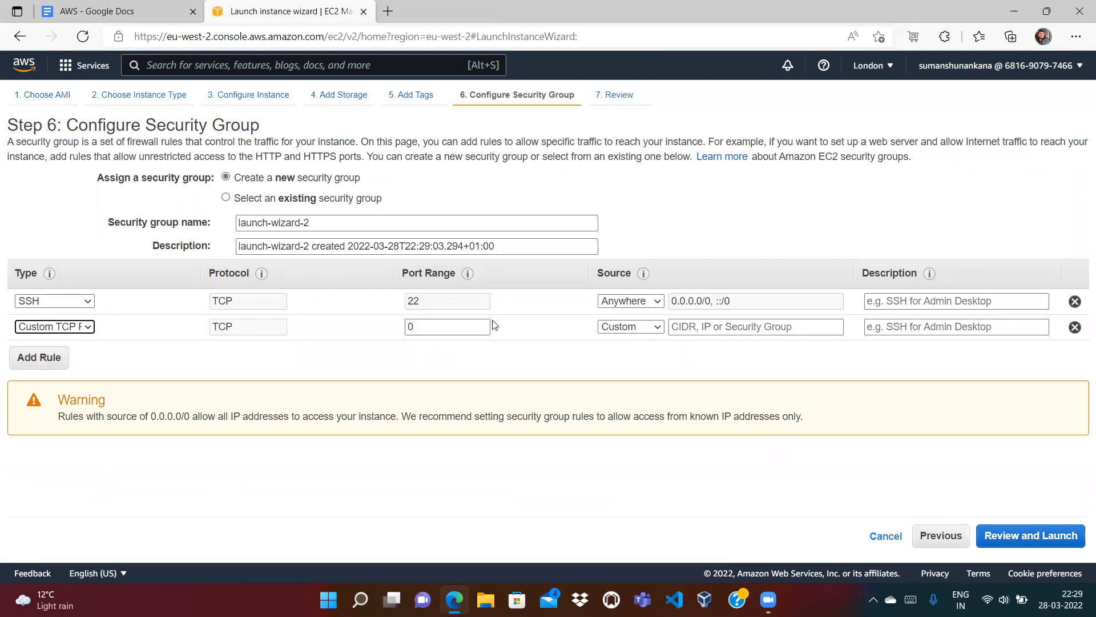
{"action": "left_click", "coordinate": [1076, 327]}
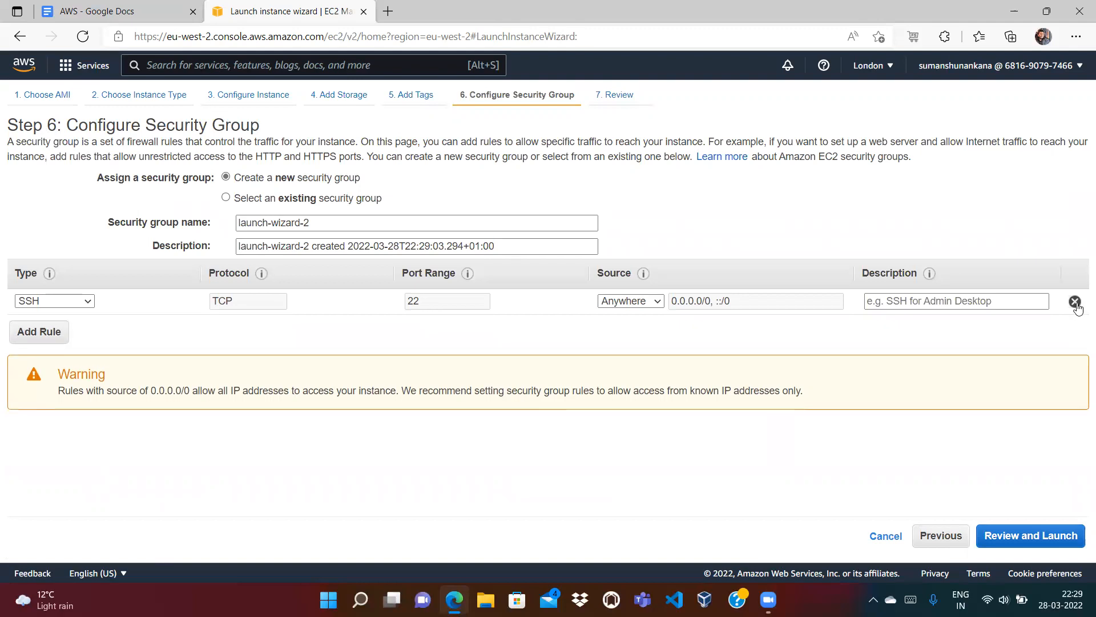
{"action": "left_click", "coordinate": [1076, 301]}
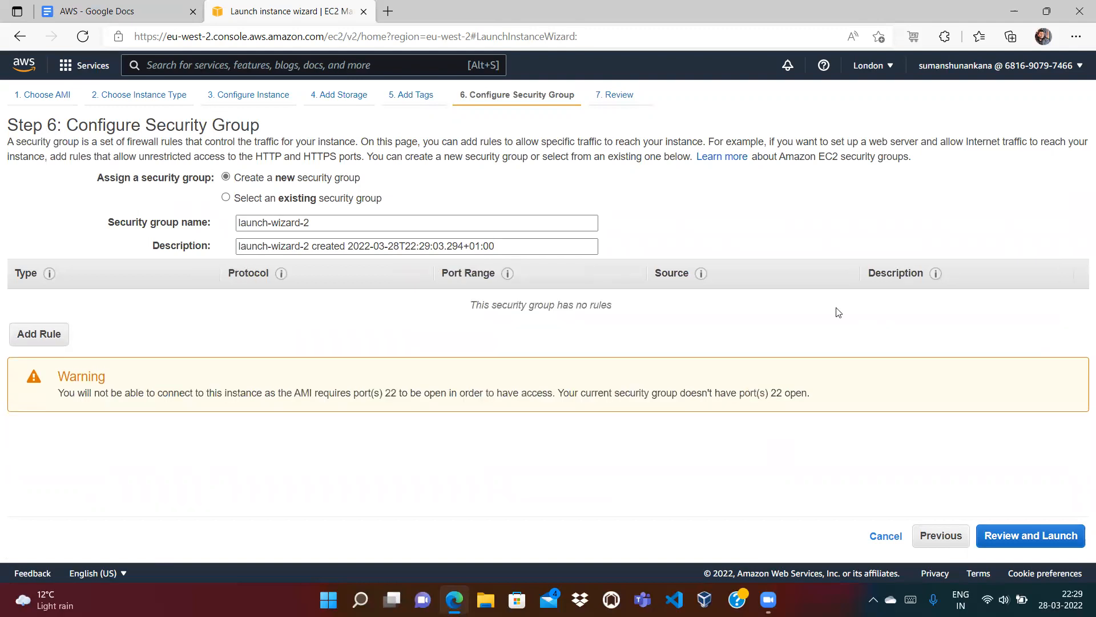
{"action": "left_click", "coordinate": [227, 198]}
{"action": "left_click", "coordinate": [24, 278]}
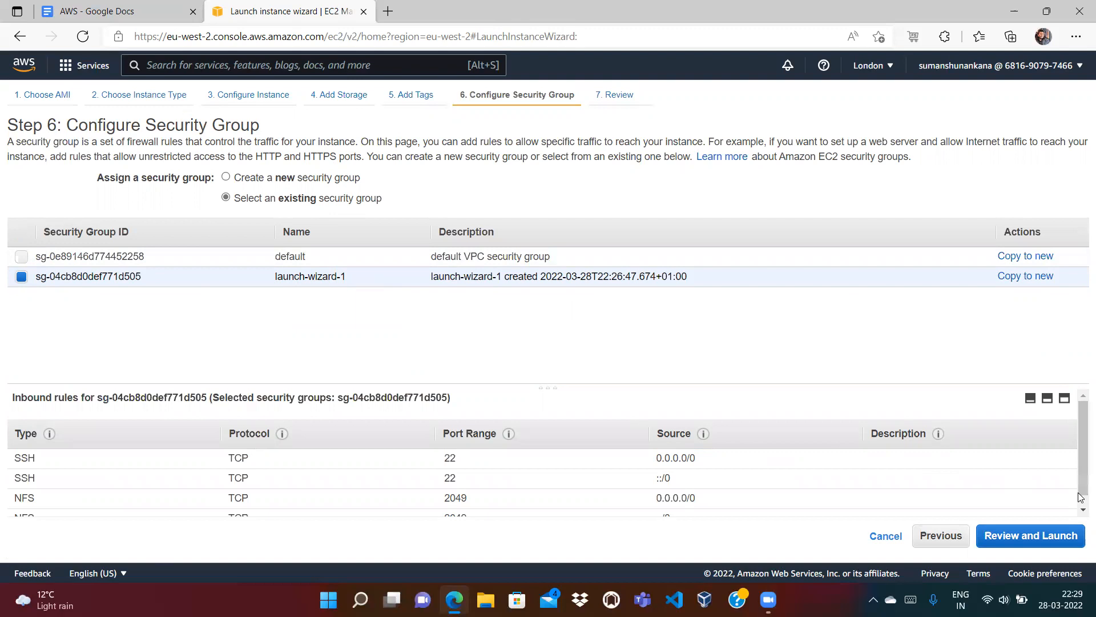
{"action": "scroll", "coordinate": [1081, 503], "scroll_direction": "down", "scroll_amount": 1}
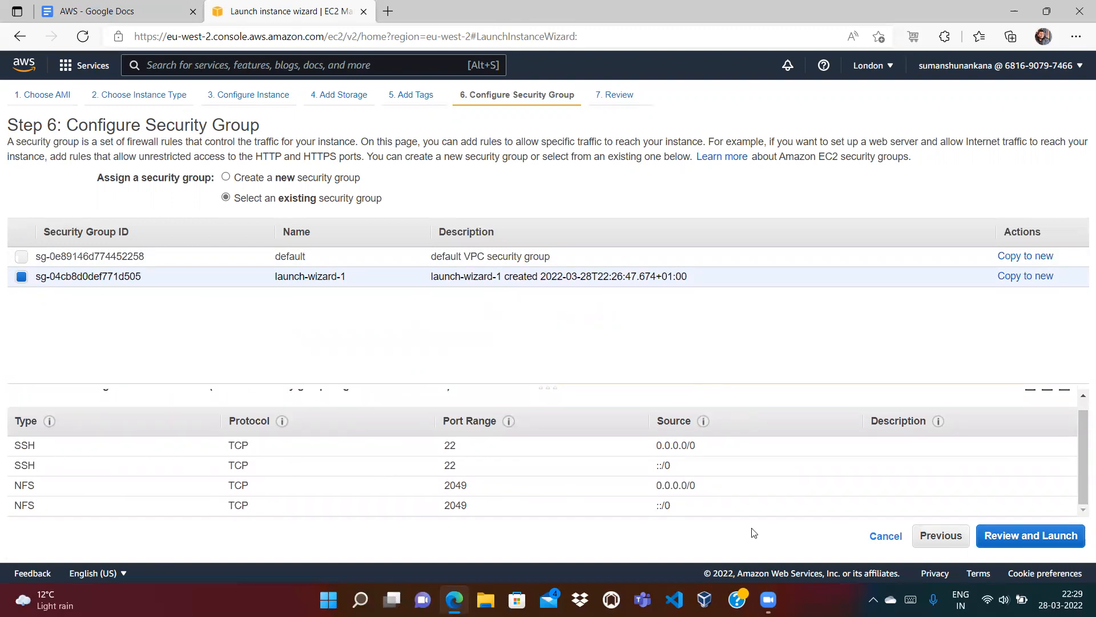
Step: Launch Second-EC2 with the existing efs key pair, acknowledging access to the private key file
{"action": "left_click", "coordinate": [1062, 539]}
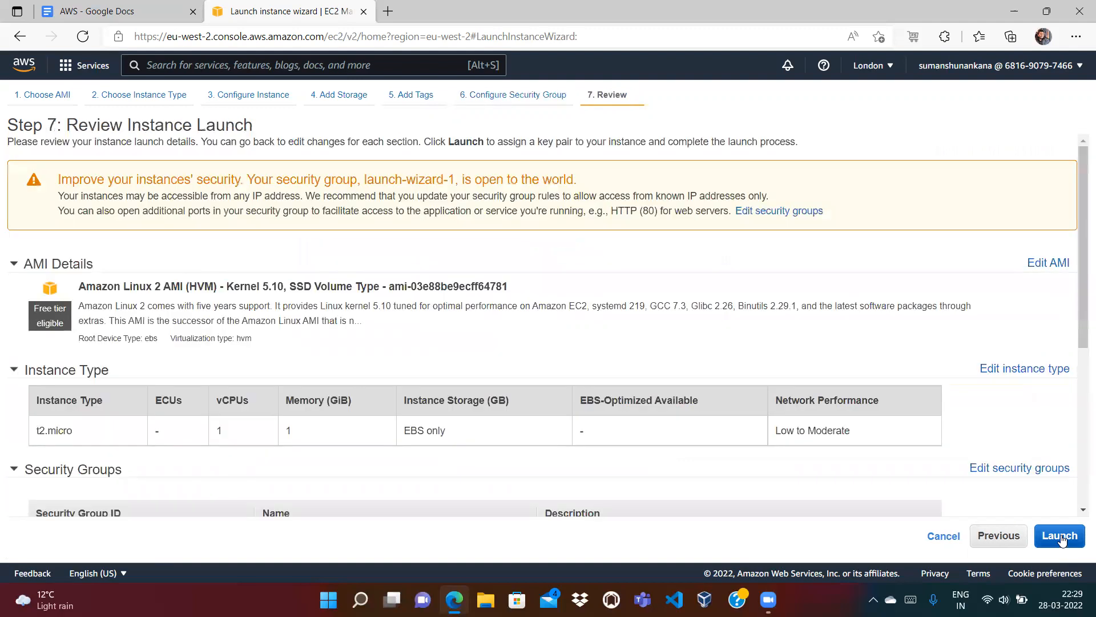
{"action": "left_click", "coordinate": [1052, 536]}
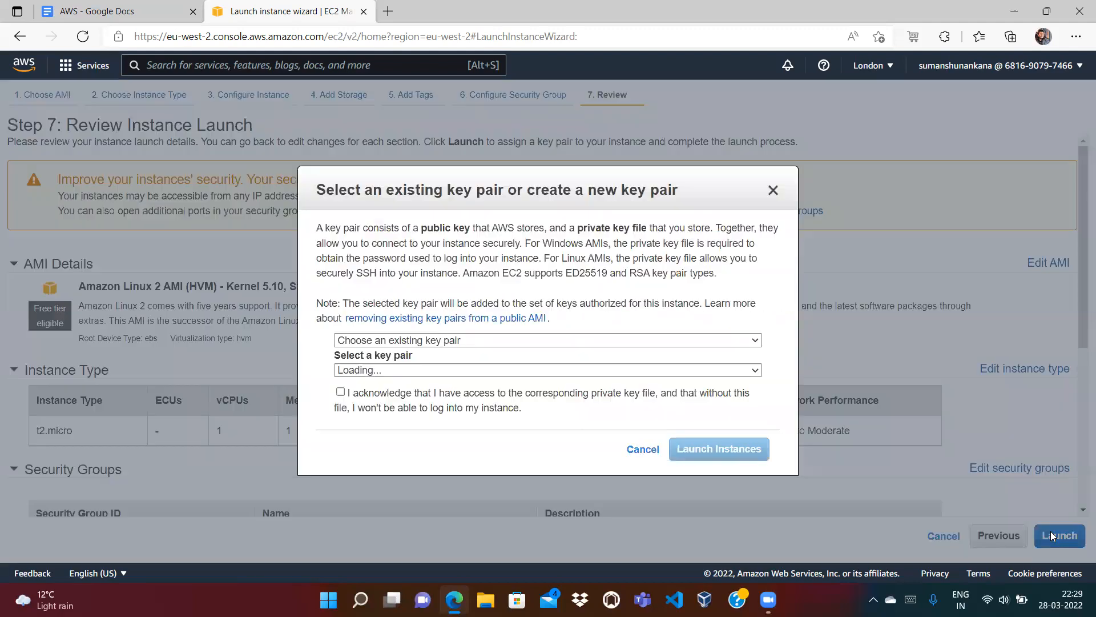
{"action": "left_click", "coordinate": [340, 393]}
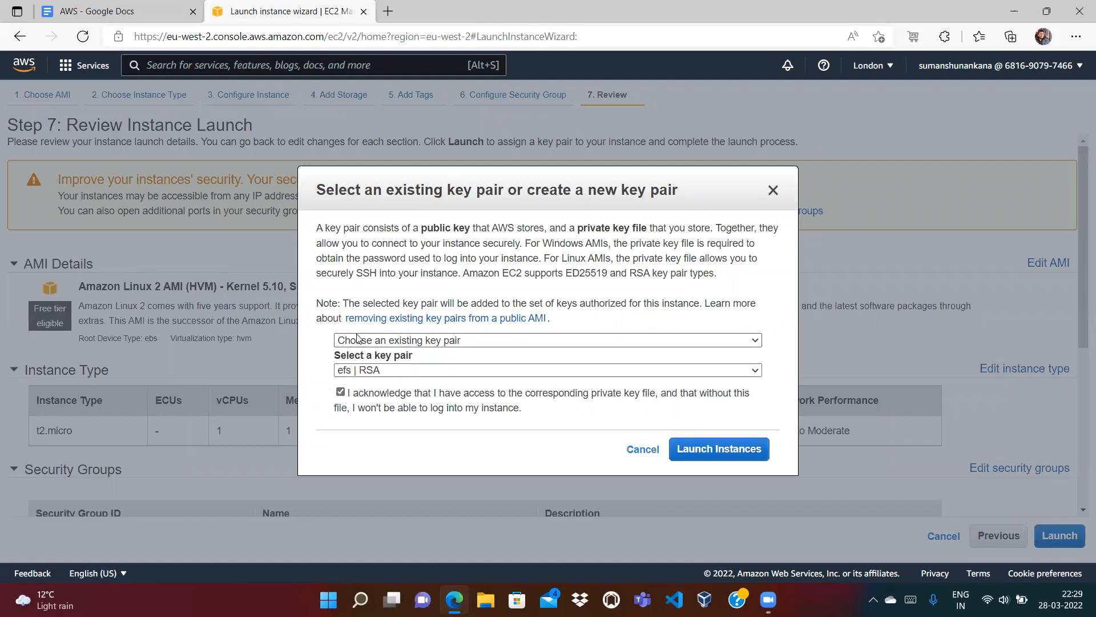
{"action": "left_click", "coordinate": [721, 449]}
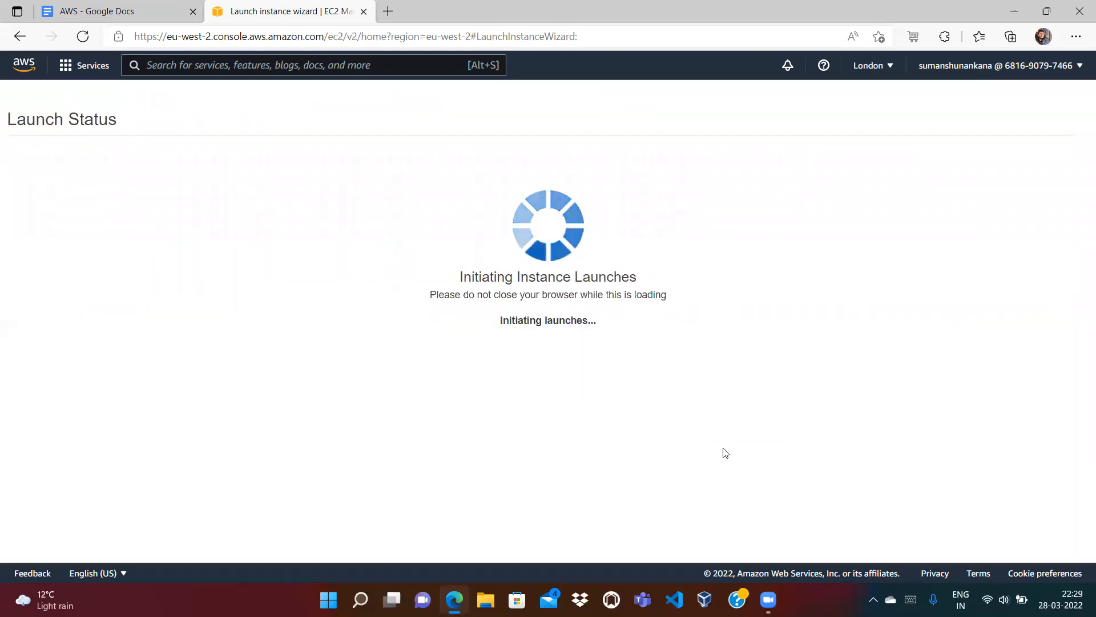
Step: Clear the instance ID filter to list all instances and confirm First-EC2 is Running
{"action": "left_click", "coordinate": [370, 197]}
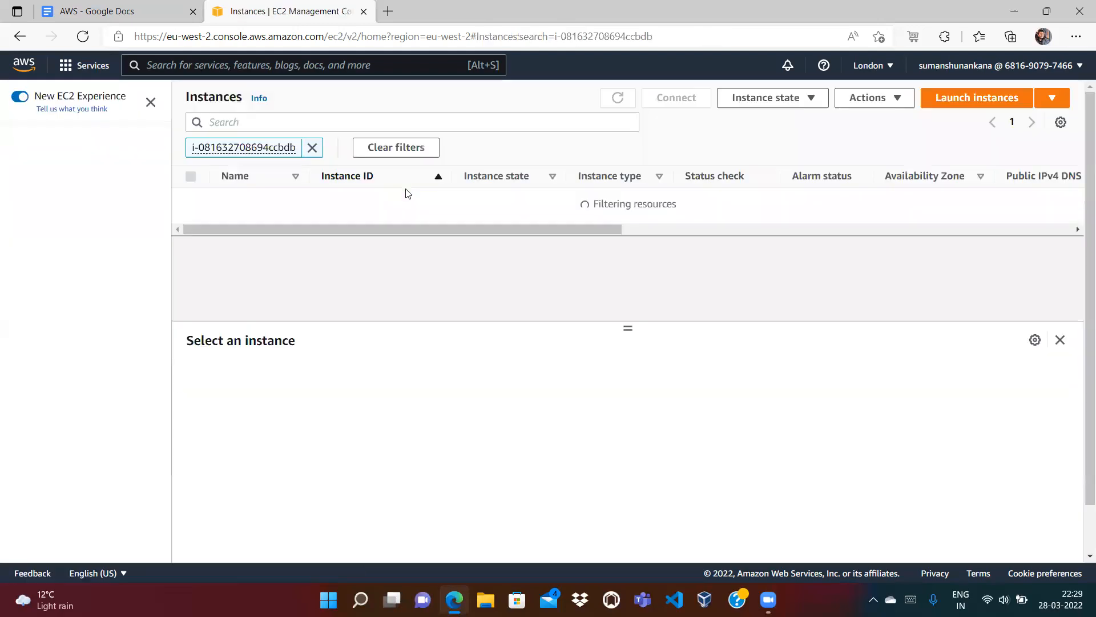
{"action": "left_click", "coordinate": [313, 147]}
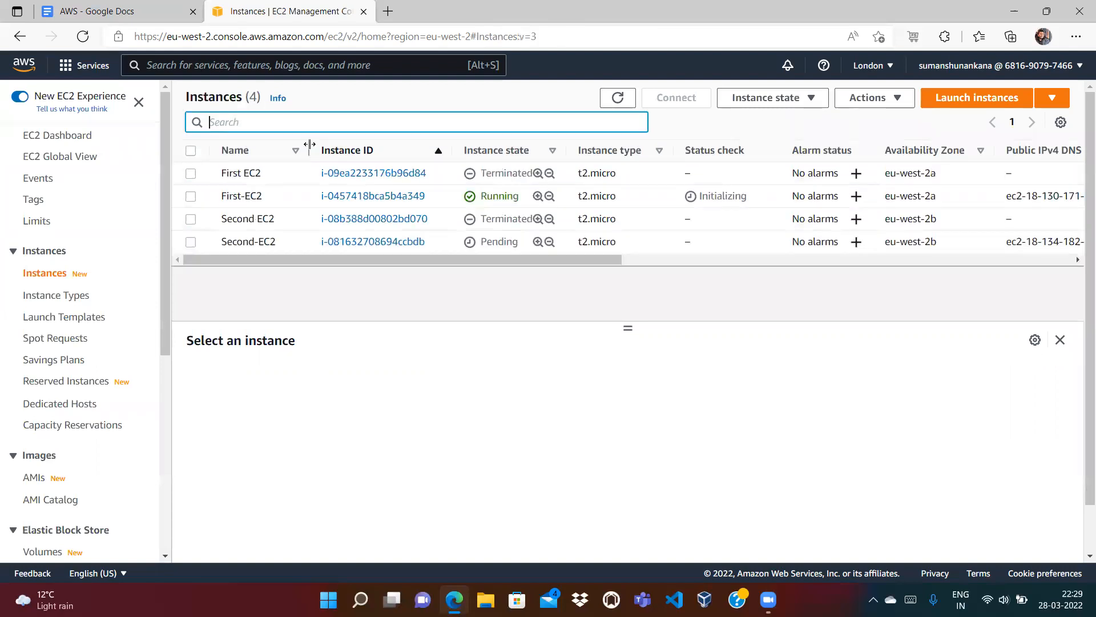
{"action": "left_click", "coordinate": [491, 197]}
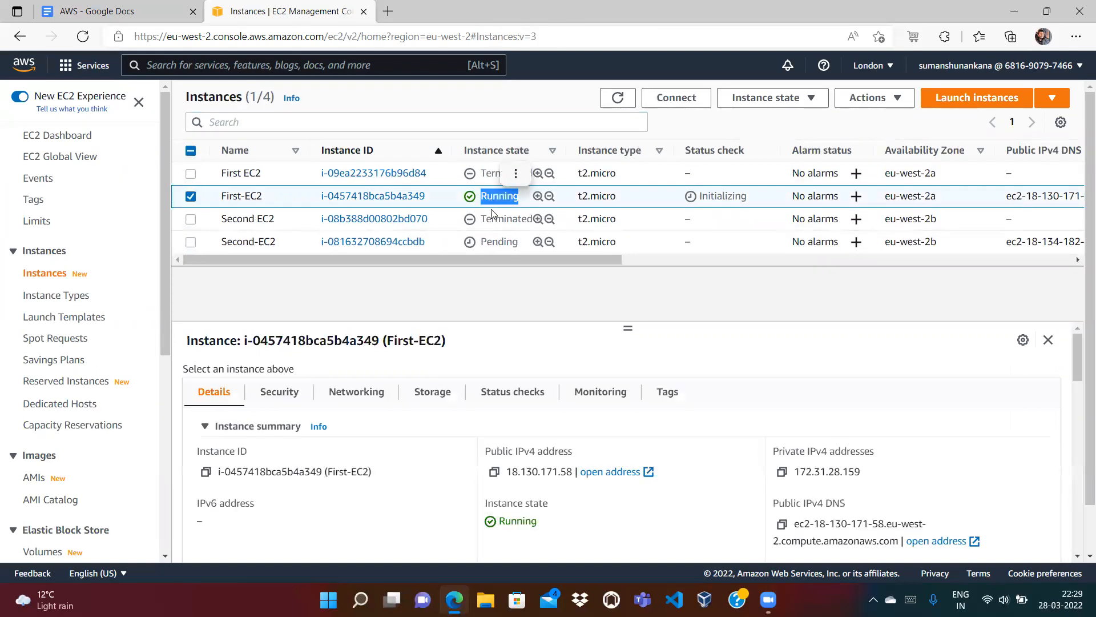
{"action": "left_click_drag", "start_coordinate": [487, 242], "coordinate": [493, 242]}
{"action": "left_click", "coordinate": [617, 99]}
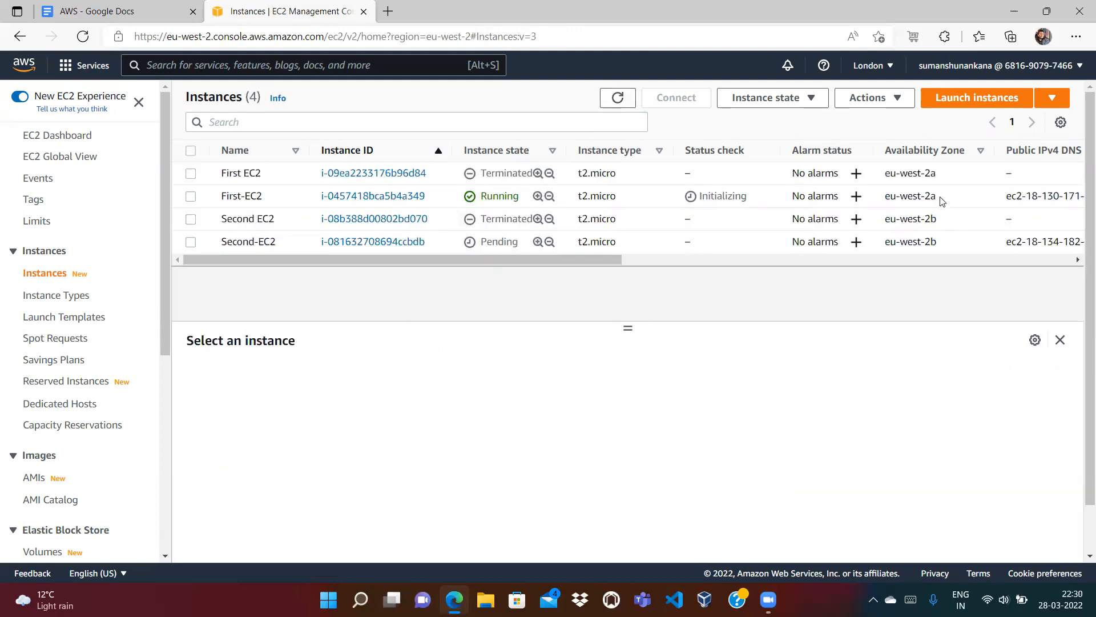
Step: Verify First-EC2 is in eu-west-2a and Second-EC2 in eu-west-2b, then refresh the status checks
{"action": "left_click_drag", "start_coordinate": [937, 196], "coordinate": [889, 195]}
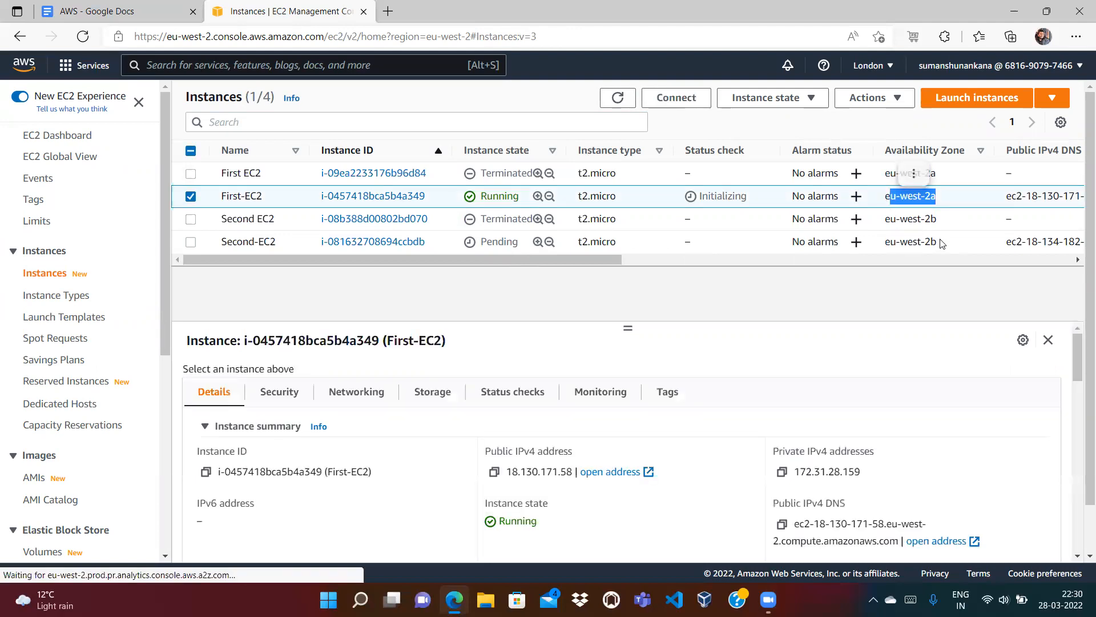
{"action": "left_click_drag", "start_coordinate": [939, 242], "coordinate": [884, 241]}
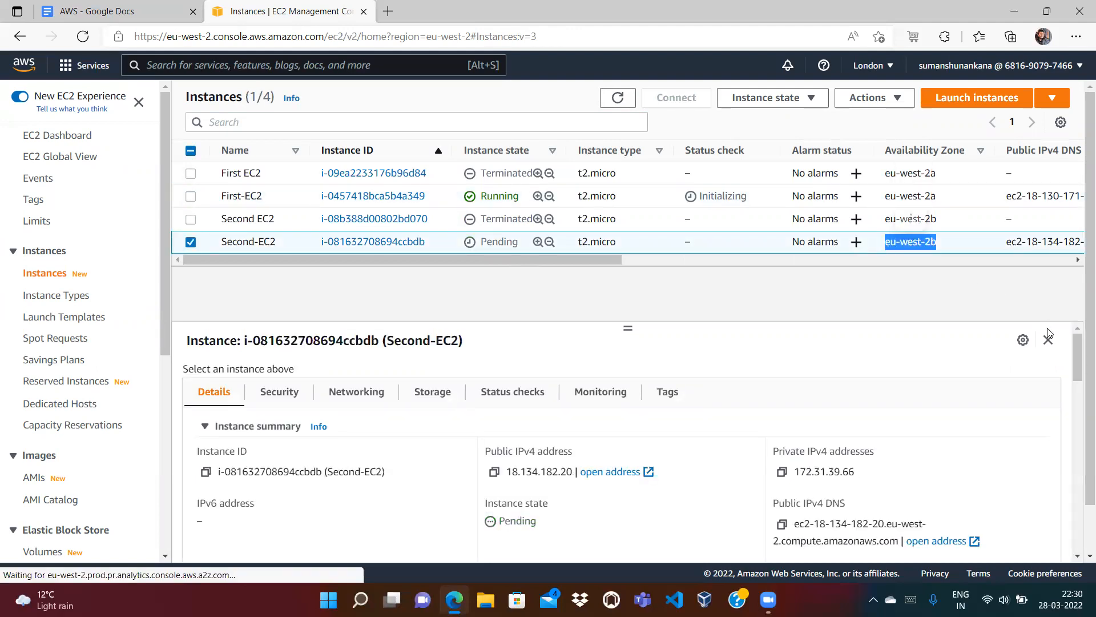
{"action": "left_click", "coordinate": [1048, 341]}
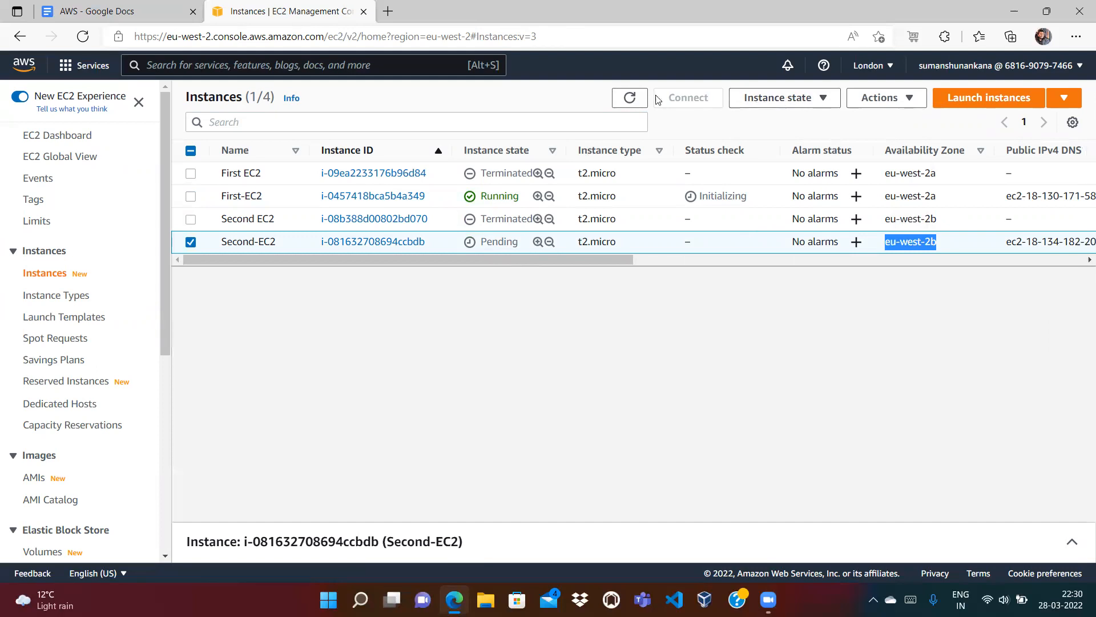
{"action": "left_click", "coordinate": [627, 100]}
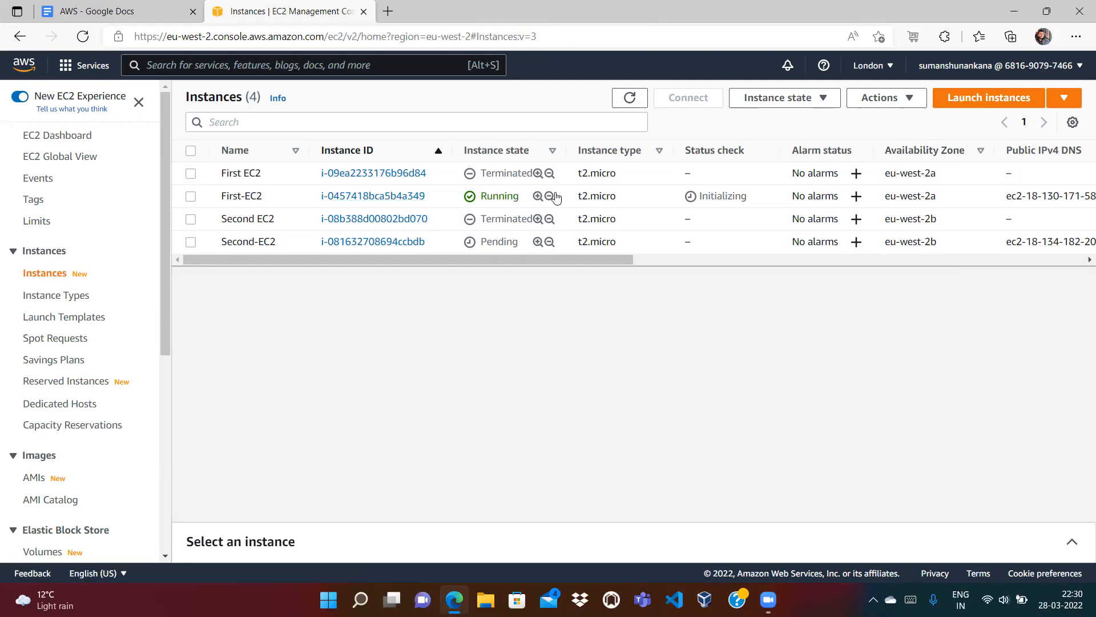
{"action": "left_click", "coordinate": [630, 105]}
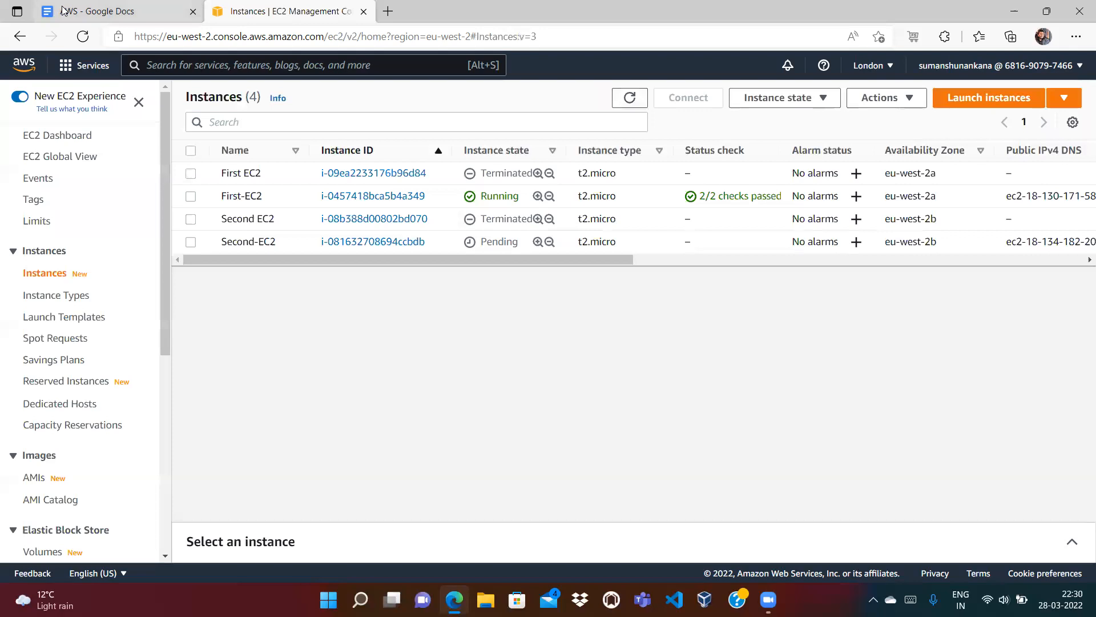
{"action": "key", "text": "ctrl+Tab"}
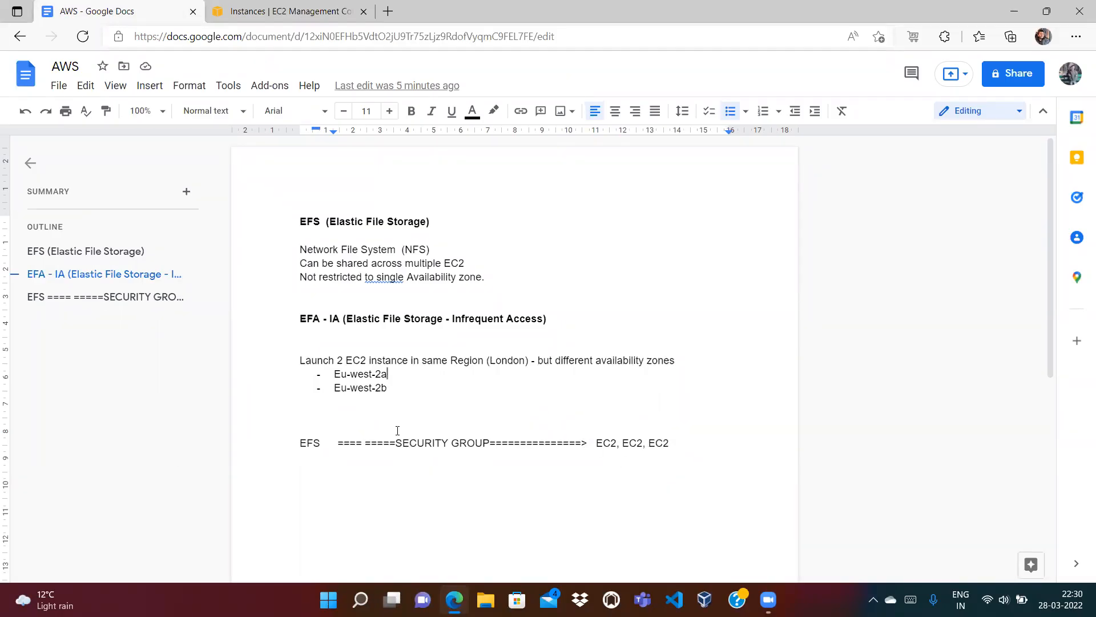
Step: Highlight EFS in the zone notes, then return to the EC2 Instances list
{"action": "double_click", "coordinate": [305, 444]}
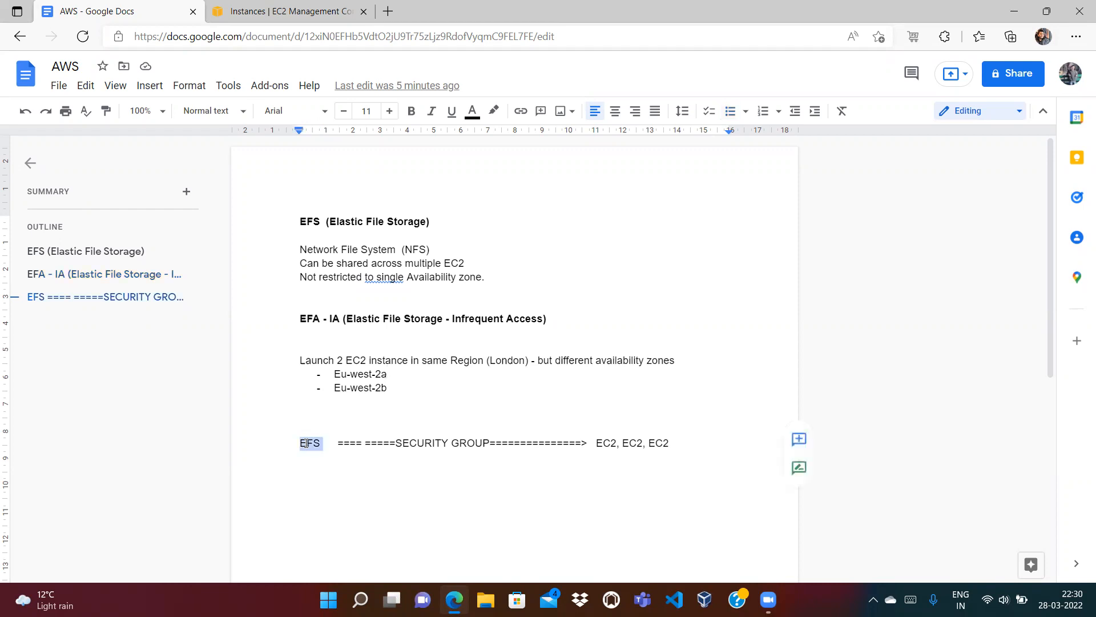
{"action": "left_click", "coordinate": [291, 9]}
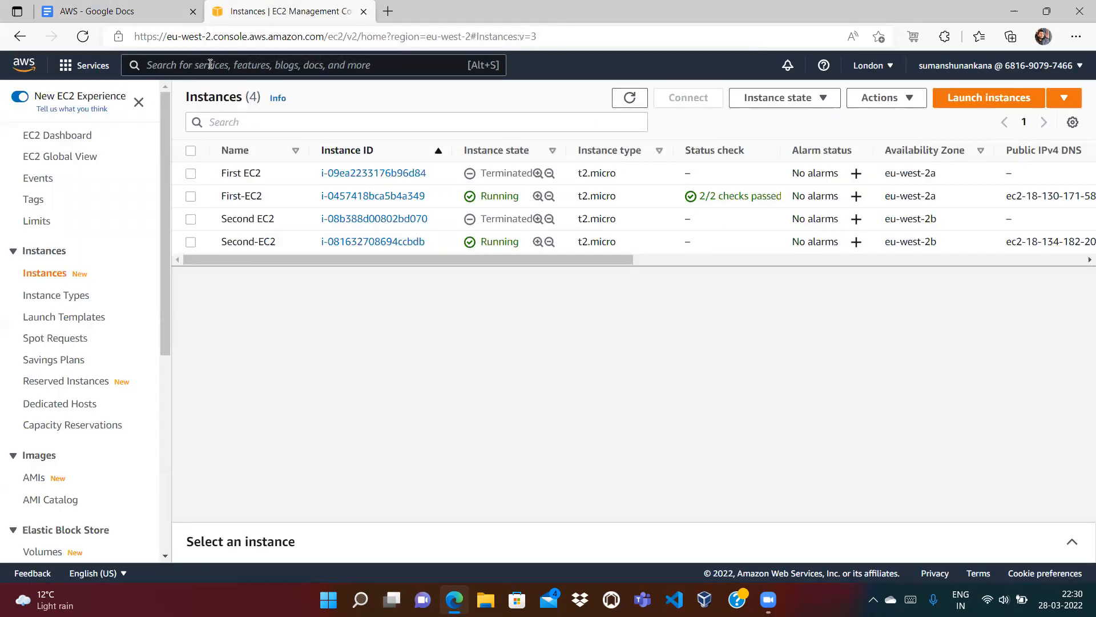
Step: Search for AWS free tier in a new tab and open the AWS Free Tier page
{"action": "left_click", "coordinate": [389, 11]}
{"action": "type", "text": "a"}
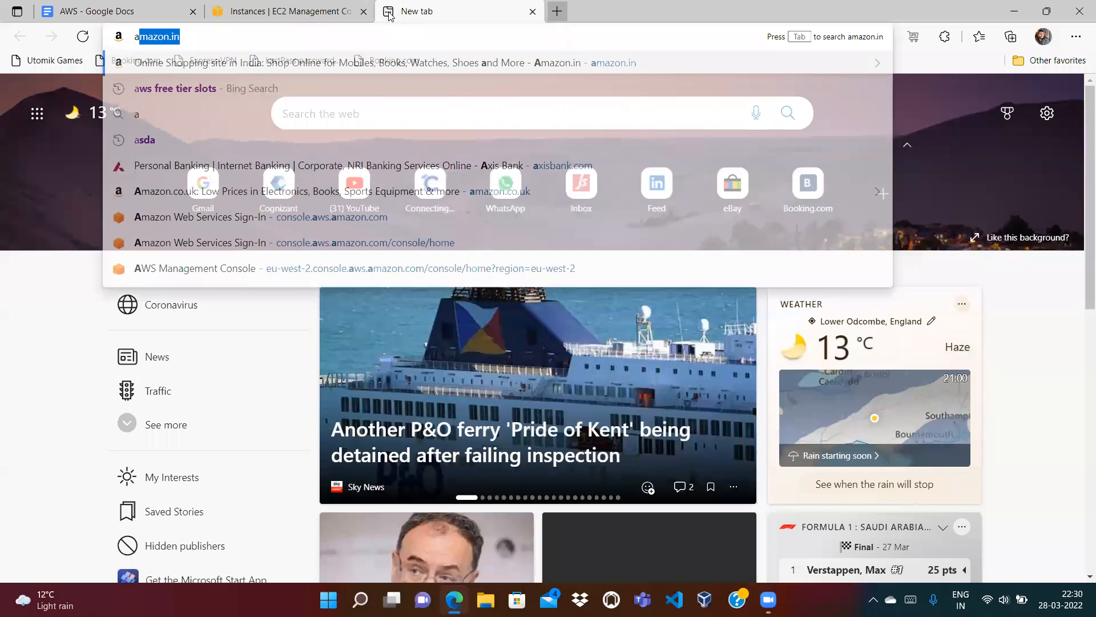
{"action": "left_click", "coordinate": [166, 88]}
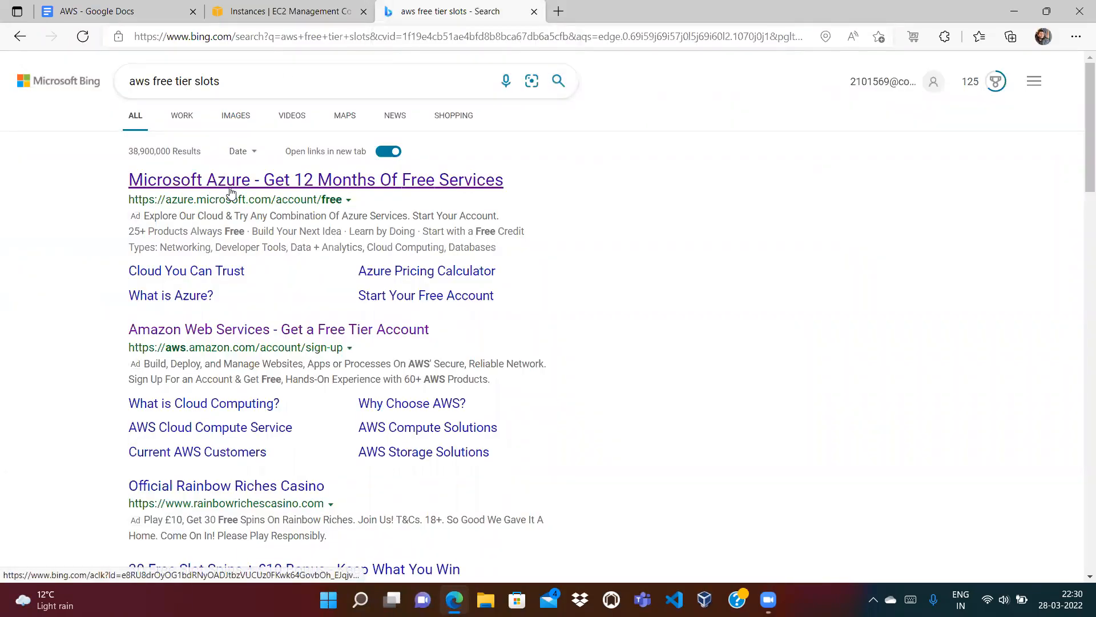
{"action": "left_click", "coordinate": [215, 339]}
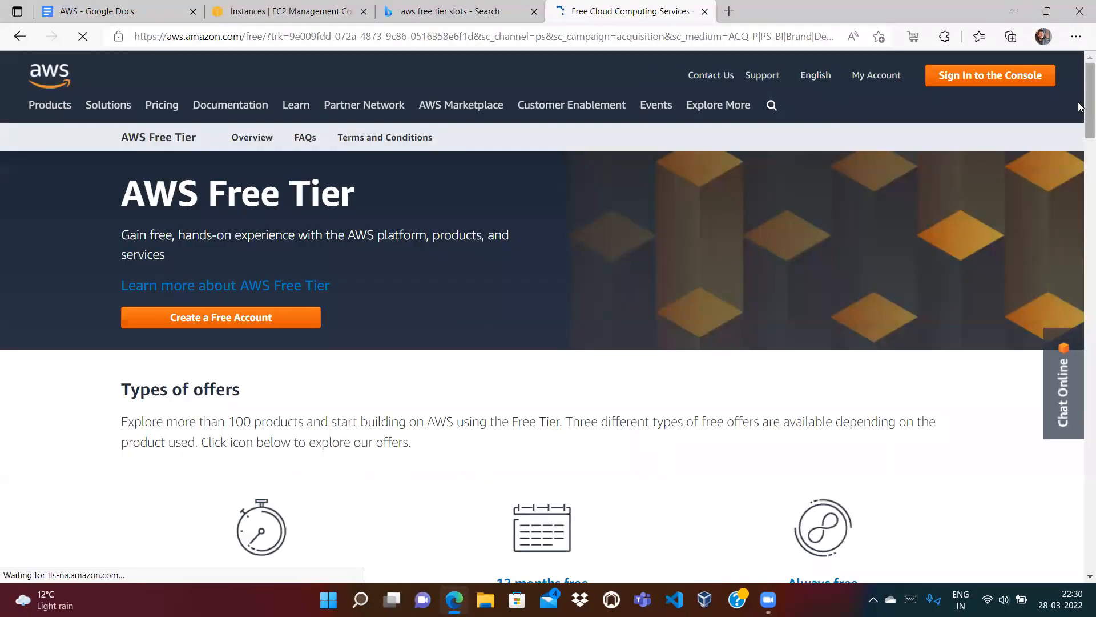
{"action": "left_click_drag", "start_coordinate": [1088, 98], "coordinate": [1088, 144]}
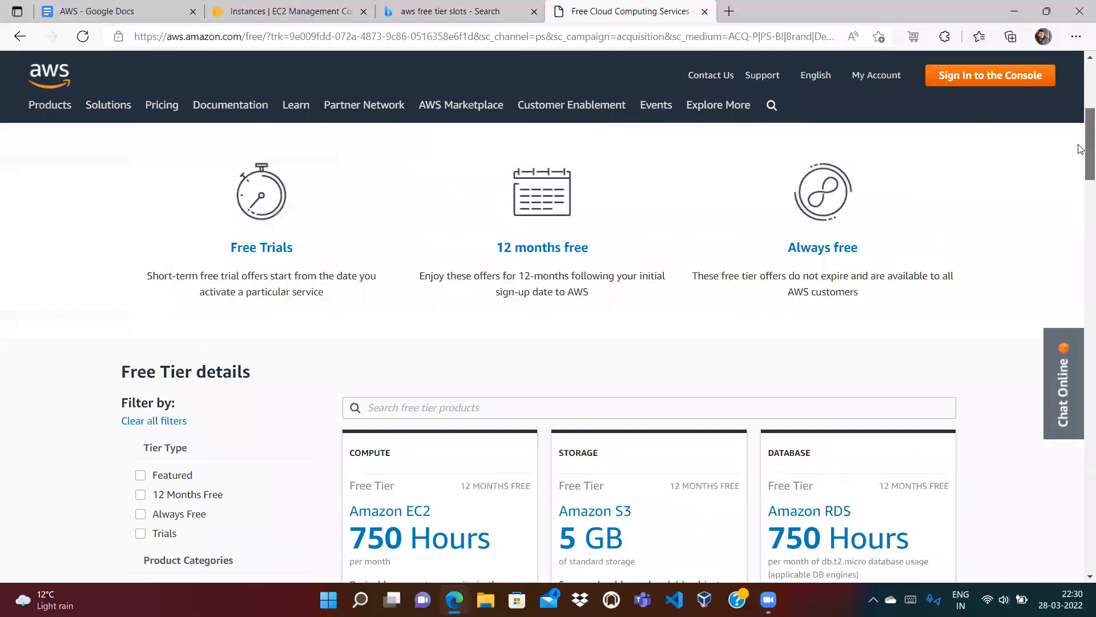
Step: Filter the Free Tier details by 'efs' to show Amazon EFS's 5 GB free for 12 months
{"action": "left_click", "coordinate": [431, 408]}
{"action": "type", "text": "efs"}
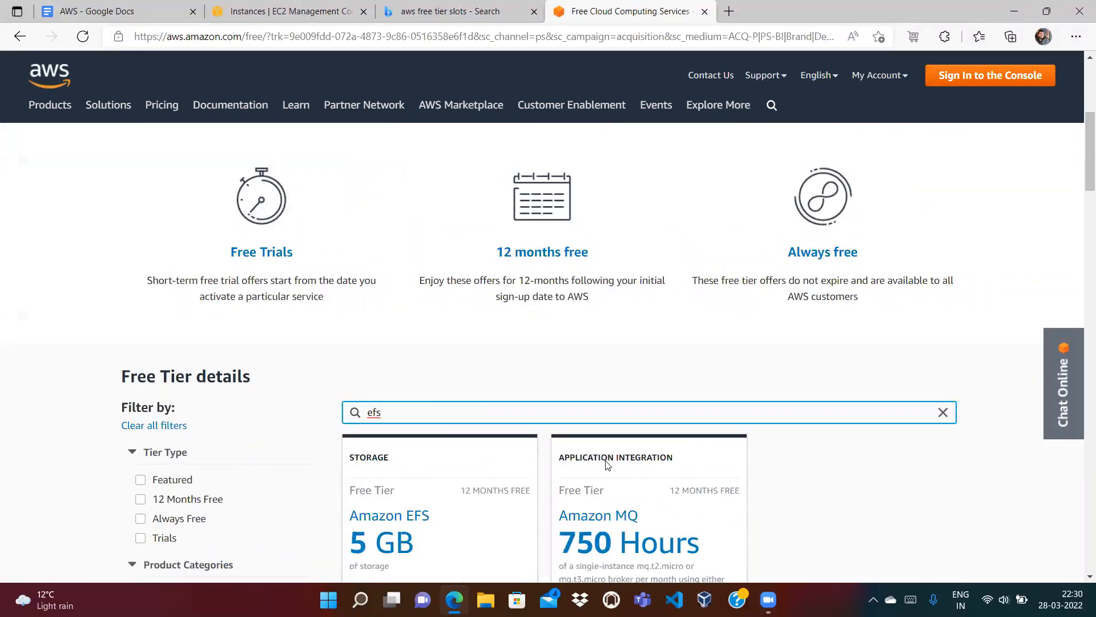
{"action": "scroll", "coordinate": [1081, 206], "scroll_direction": "down", "scroll_amount": 5}
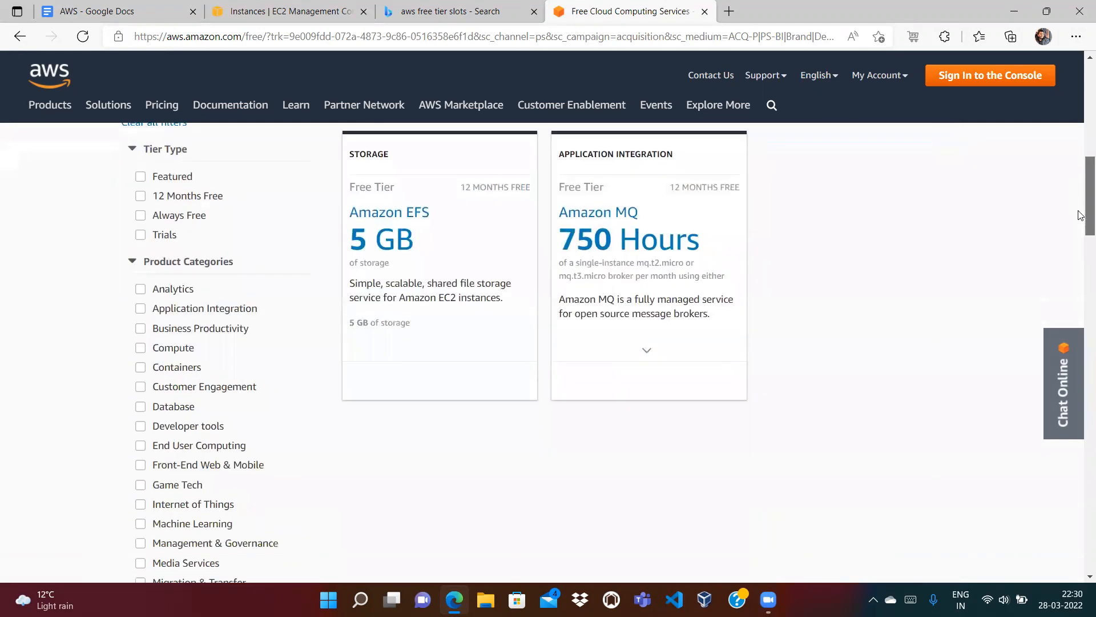
{"action": "mouse_move", "coordinate": [1085, 219]}
{"action": "left_mouse_down"}
{"action": "mouse_move", "coordinate": [1085, 176]}
{"action": "mouse_move", "coordinate": [1081, 198]}
{"action": "left_mouse_up"}
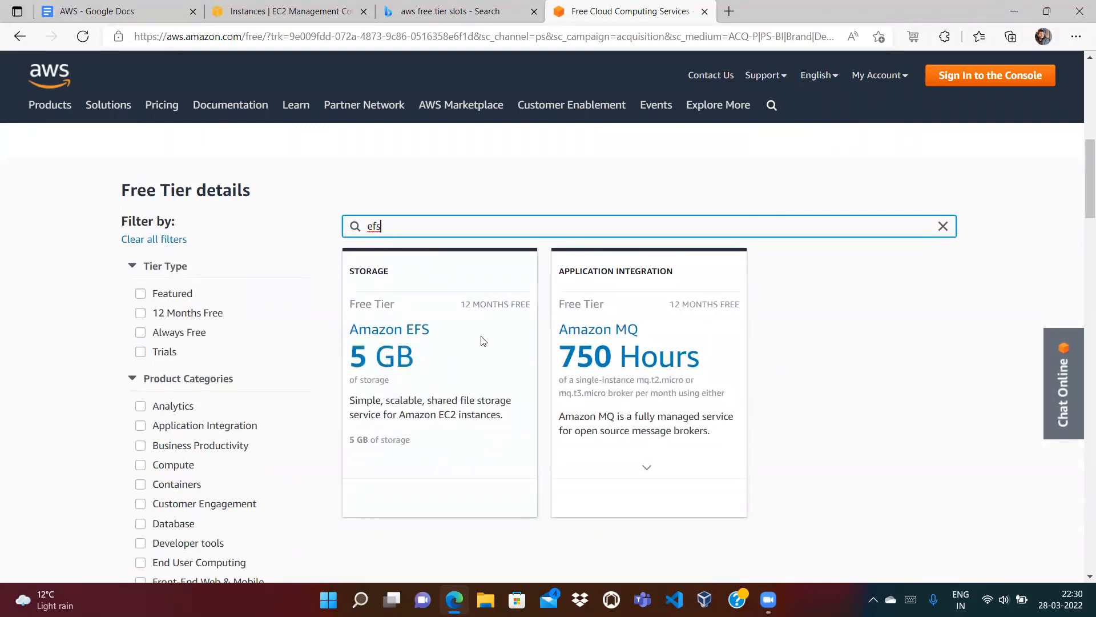
{"action": "left_click_drag", "start_coordinate": [463, 304], "coordinate": [526, 305]}
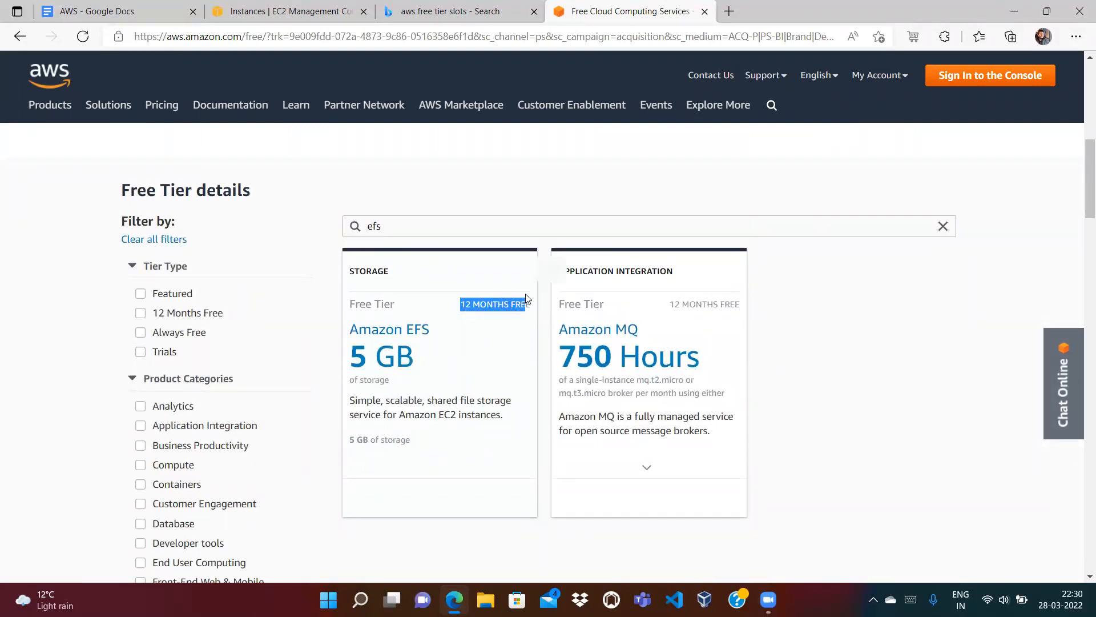
{"action": "left_click_drag", "start_coordinate": [394, 304], "coordinate": [349, 304]}
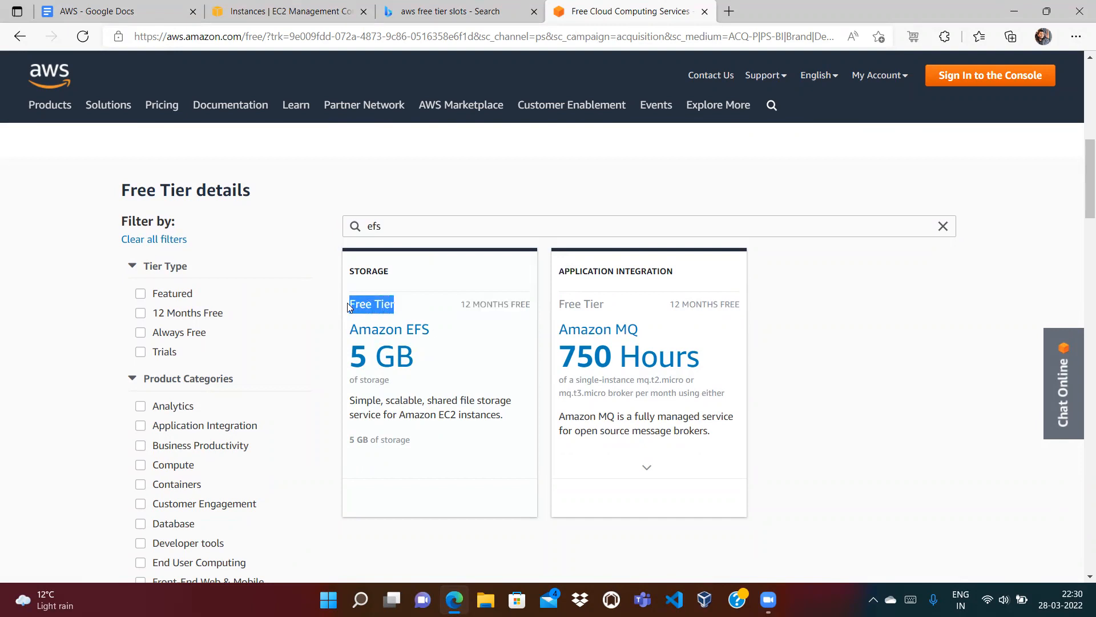
{"action": "left_click", "coordinate": [298, 233]}
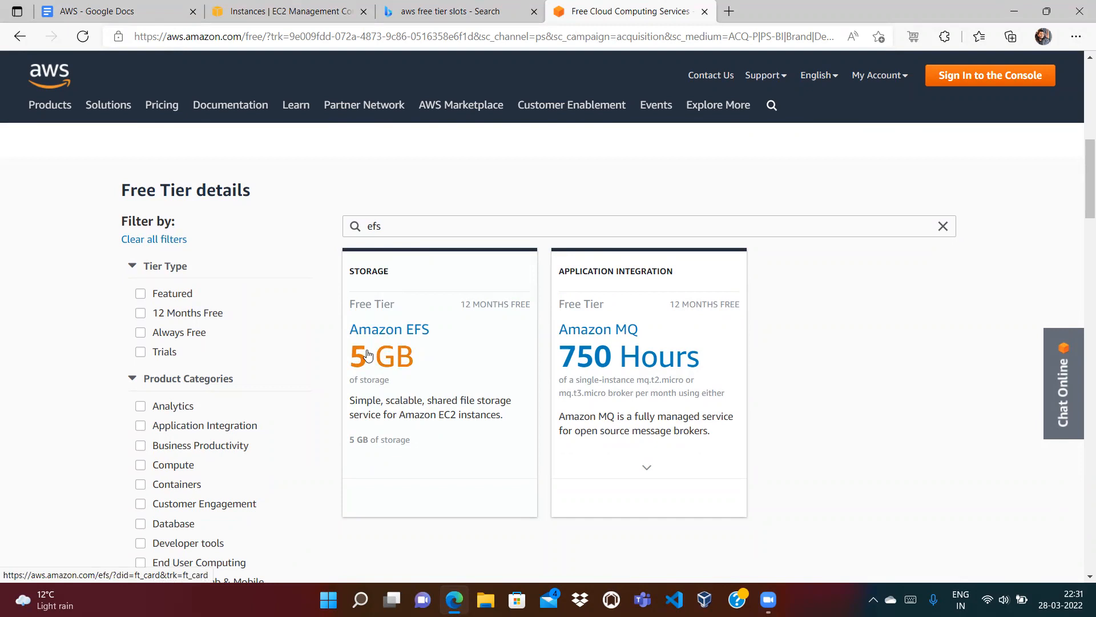
{"action": "left_click", "coordinate": [705, 12]}
Step: Close the leftover tab, search EFS in the console, and open the EFS file systems list
{"action": "left_click", "coordinate": [533, 11]}
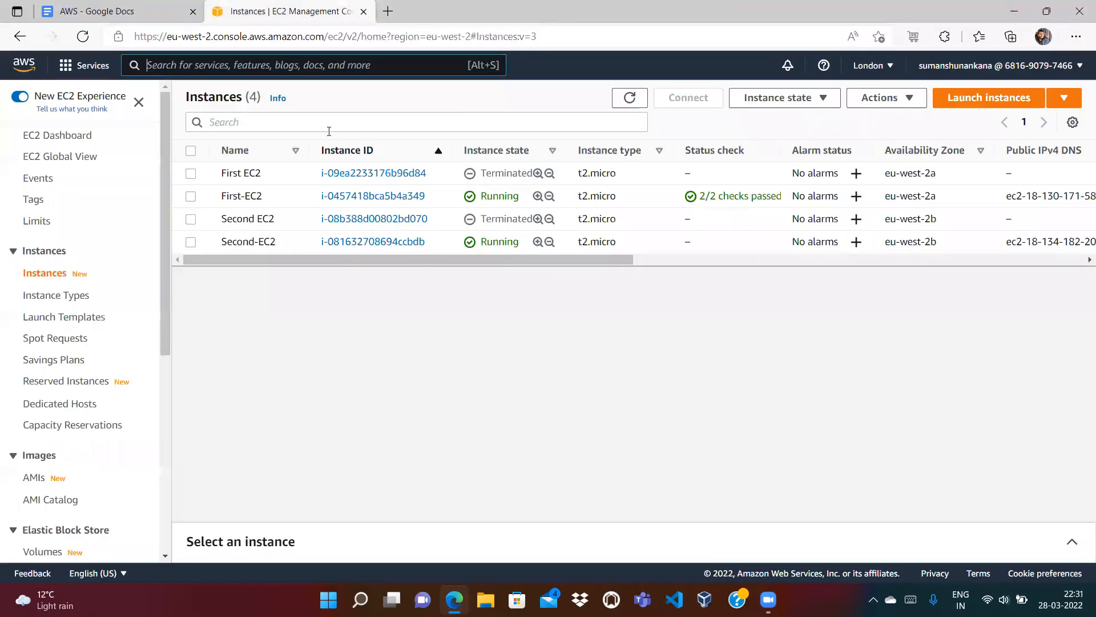
{"action": "type", "text": "EFS"}
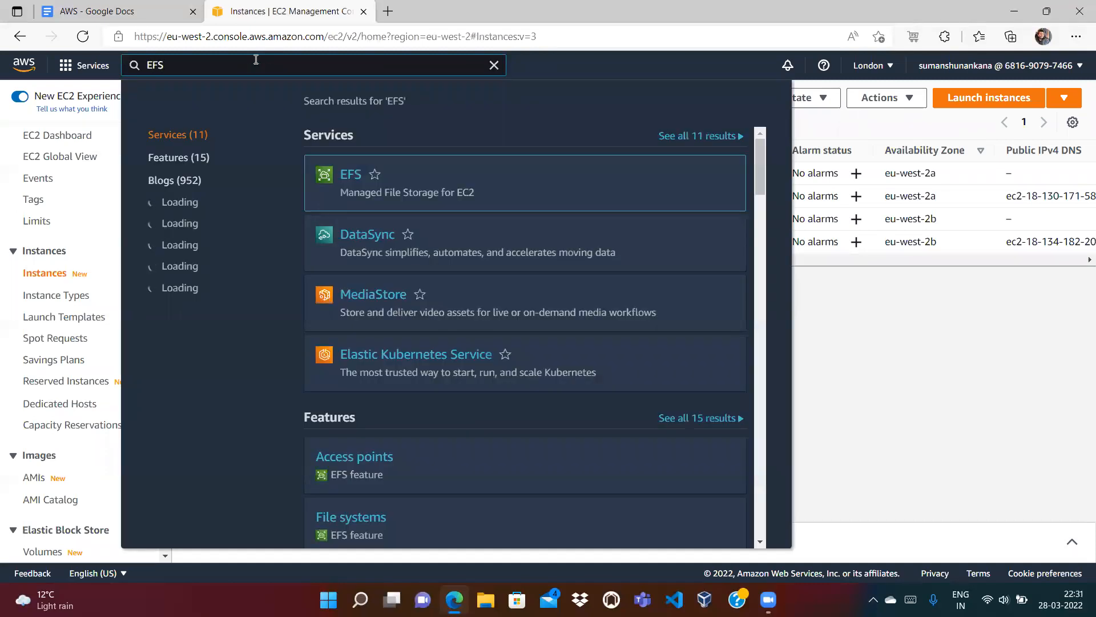
{"action": "mouse_move", "coordinate": [350, 182]}
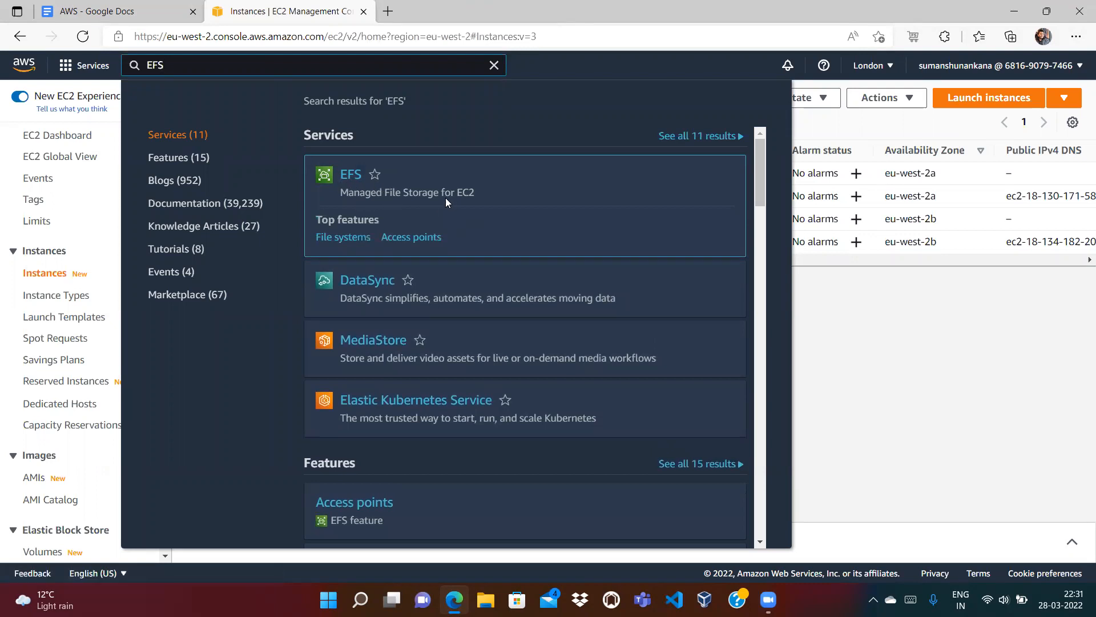
{"action": "left_click", "coordinate": [346, 178]}
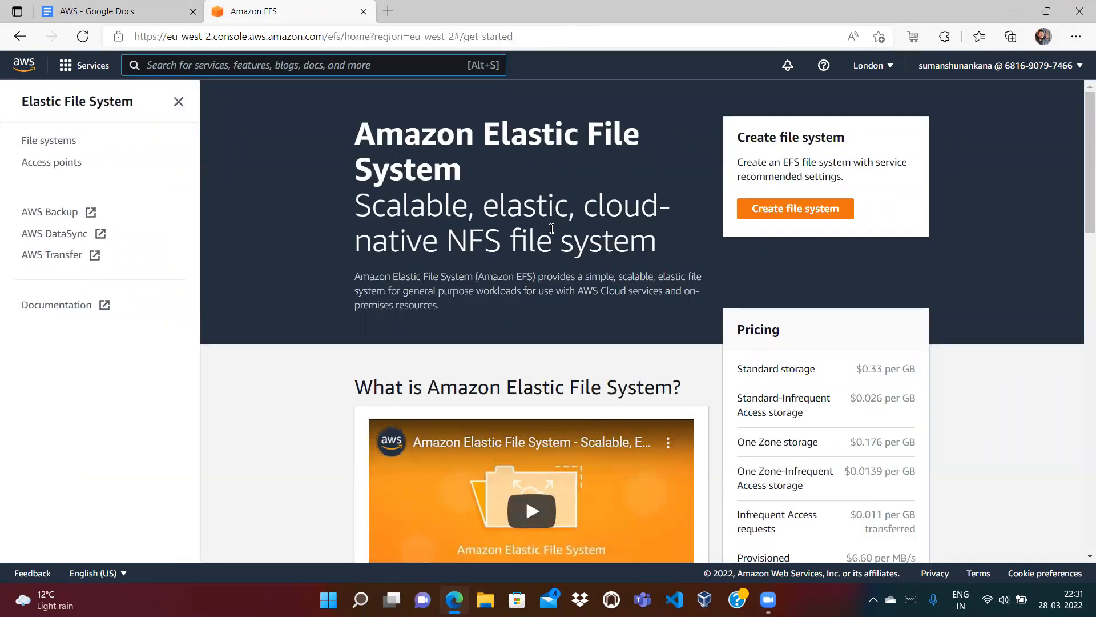
{"action": "left_click", "coordinate": [50, 141]}
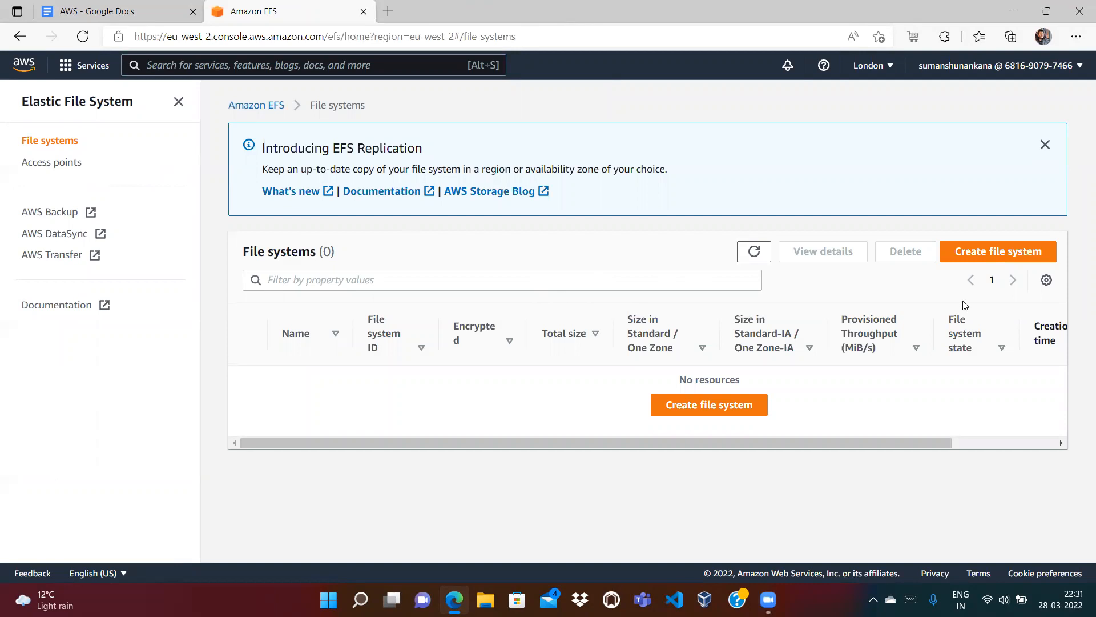
Step: Start a new file system and name it MyEFS
{"action": "left_click", "coordinate": [983, 255]}
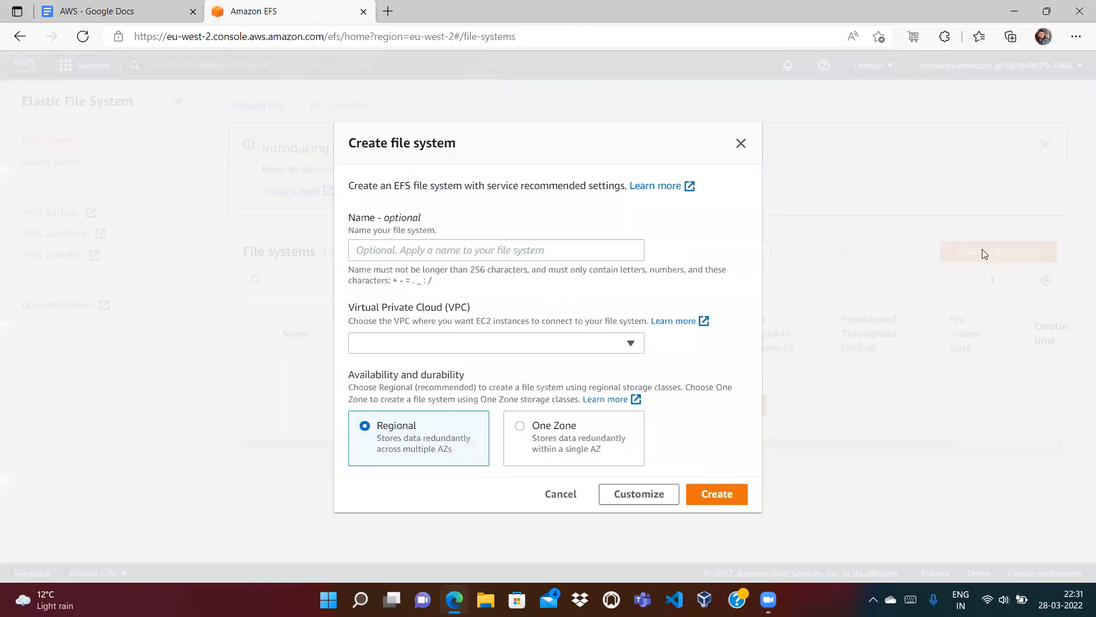
{"action": "left_click", "coordinate": [570, 250]}
{"action": "type", "text": "MyEFS"}
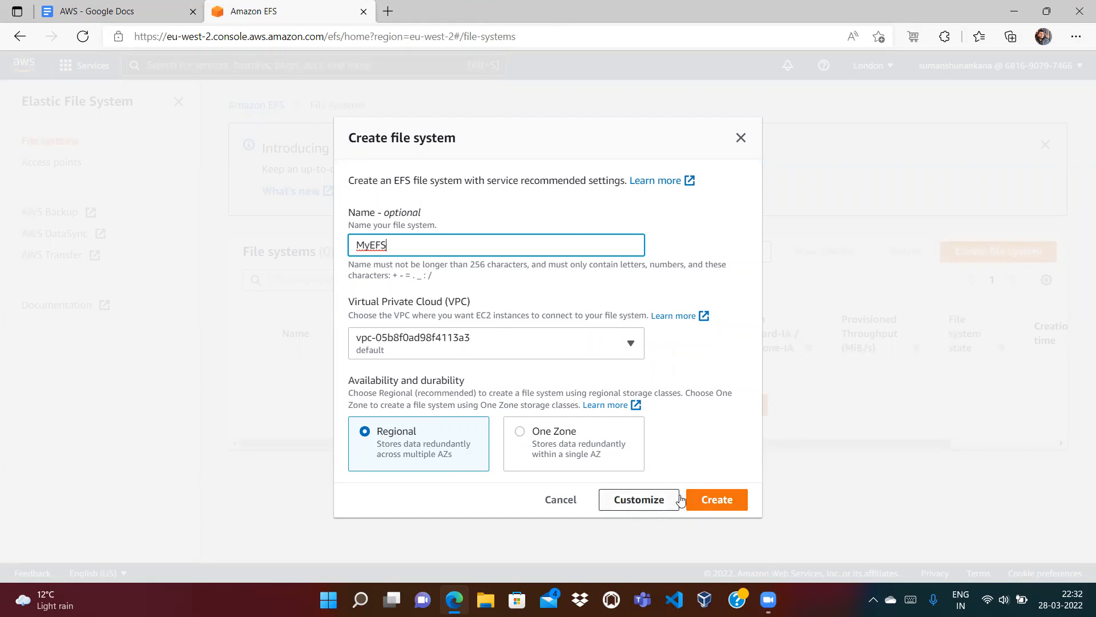
Step: Open MyEFS's customizable settings and review the Infrequent Access lifecycle option
{"action": "left_click", "coordinate": [641, 501]}
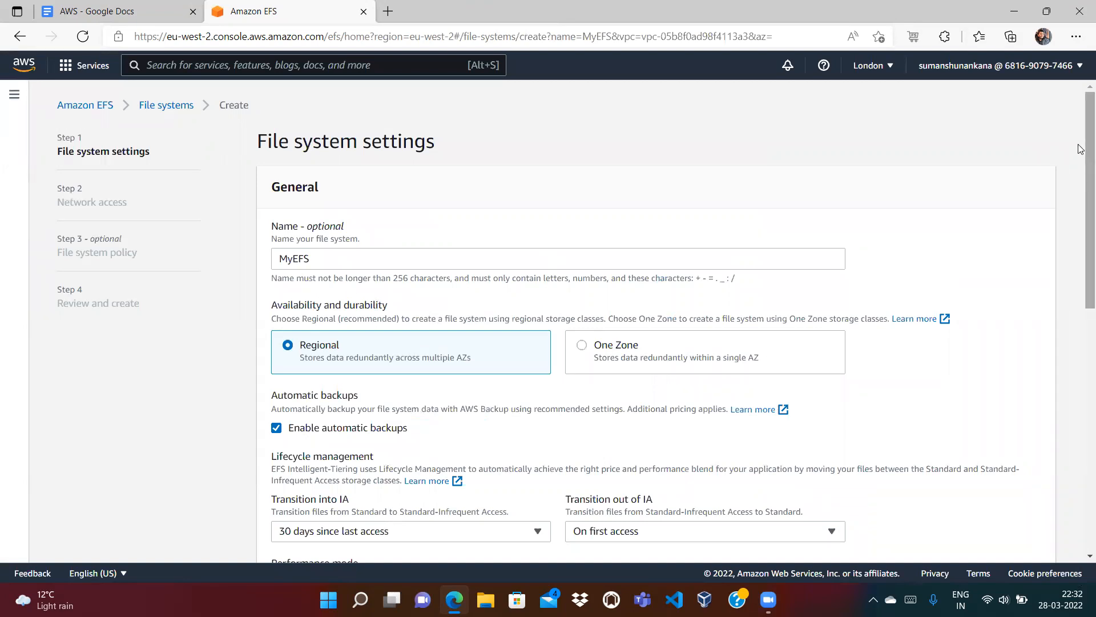
{"action": "scroll", "coordinate": [1081, 148], "scroll_direction": "down", "scroll_amount": 3}
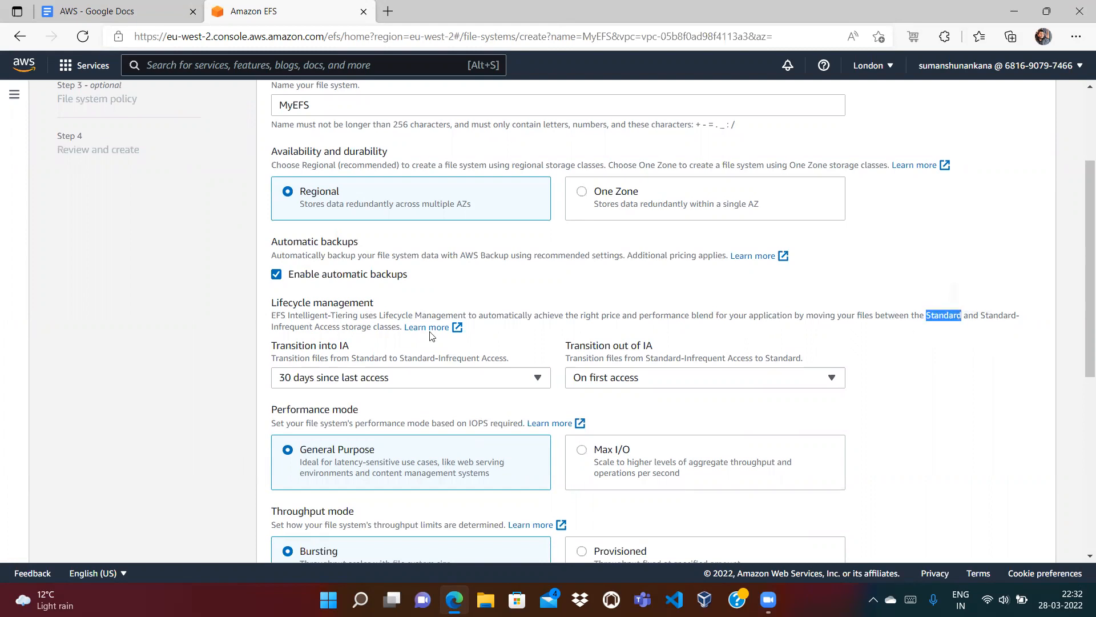
{"action": "left_click_drag", "start_coordinate": [276, 329], "coordinate": [337, 329]}
{"action": "left_click", "coordinate": [114, 12]}
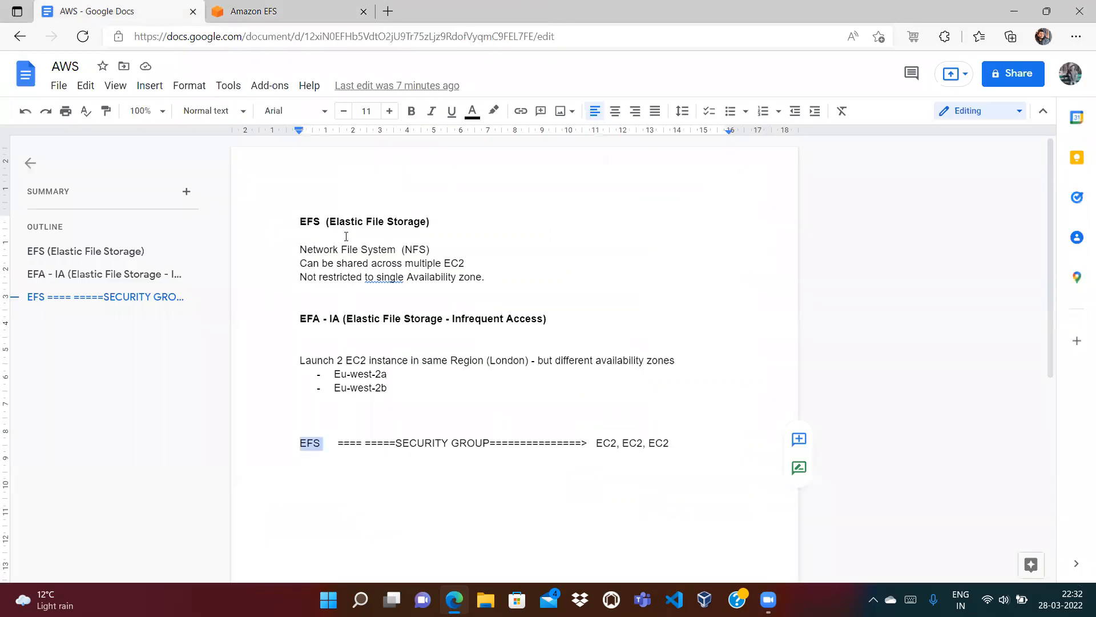
{"action": "double_click", "coordinate": [310, 222]}
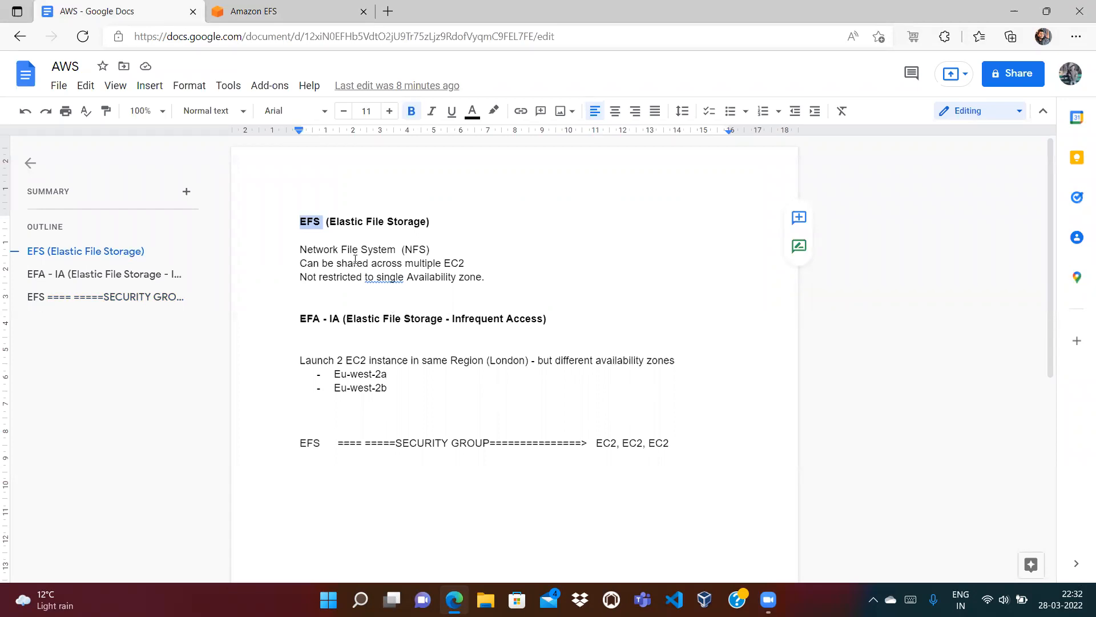
{"action": "left_click", "coordinate": [315, 233]}
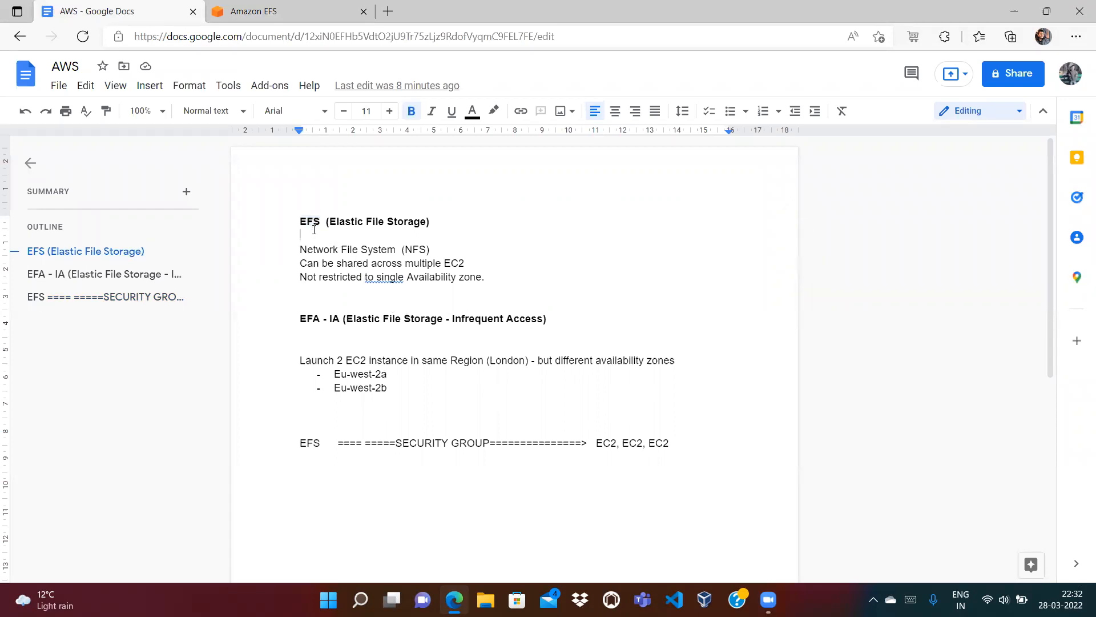
{"action": "double_click", "coordinate": [313, 221]}
{"action": "left_click", "coordinate": [331, 224]}
{"action": "left_click", "coordinate": [325, 222]}
Step: Leave MyEFS's Transition into IA at 30 days and continue to network access
{"action": "left_click", "coordinate": [297, 12]}
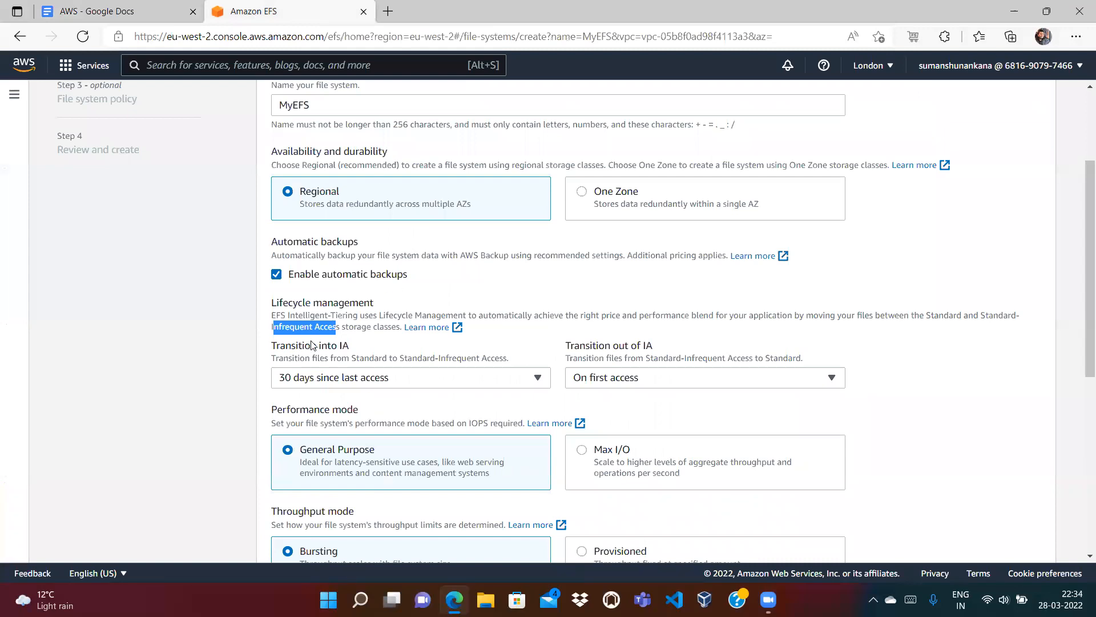
{"action": "left_click", "coordinate": [334, 336]}
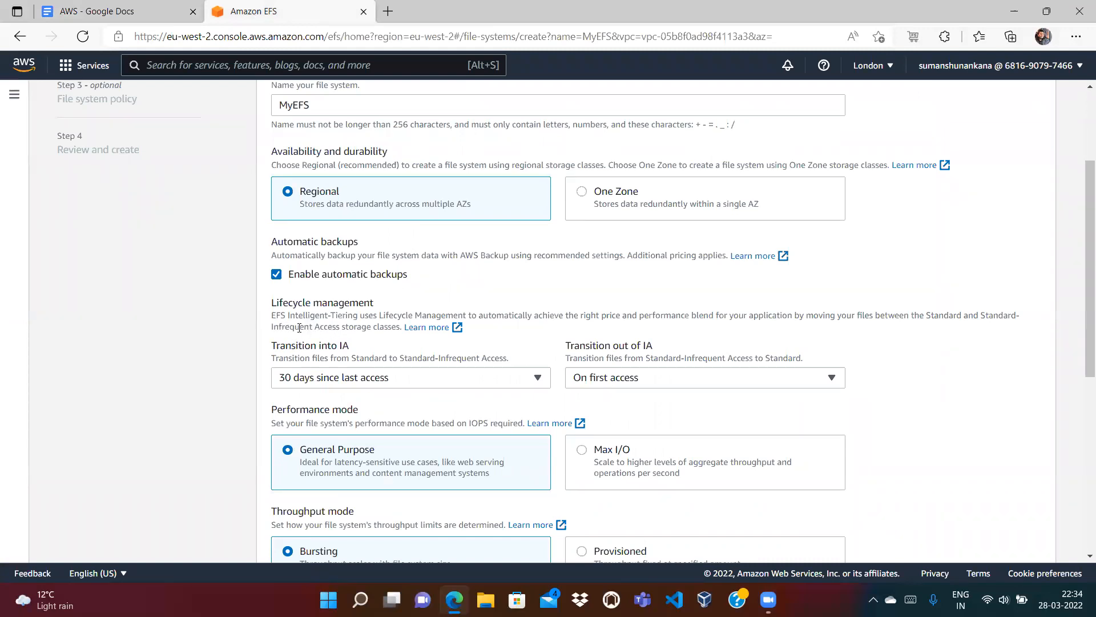
{"action": "left_click", "coordinate": [337, 381]}
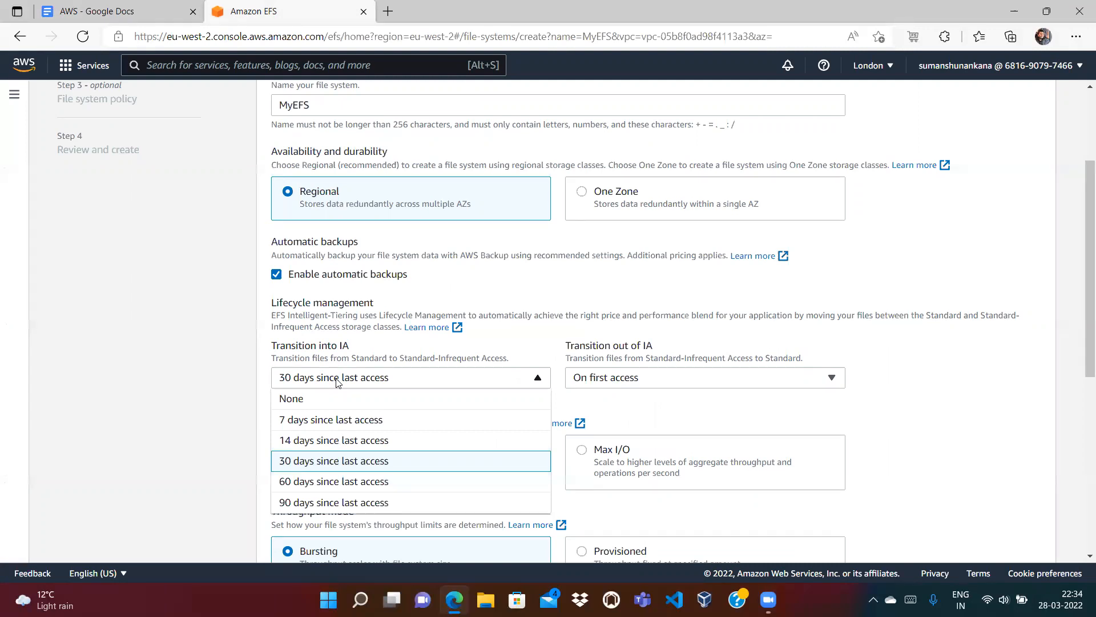
{"action": "left_click", "coordinate": [338, 381]}
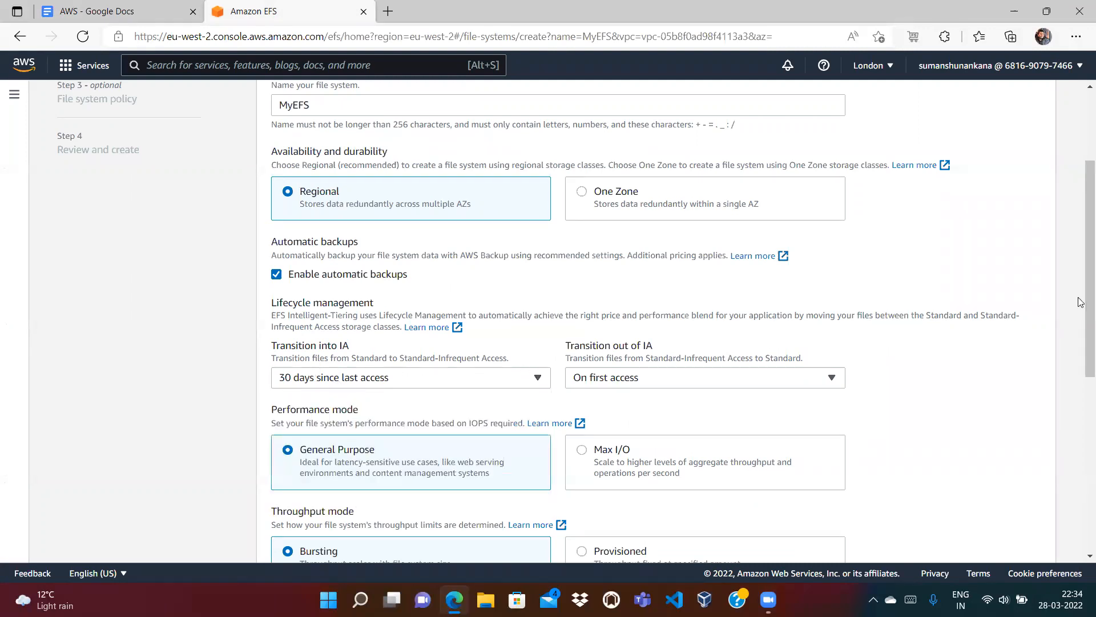
{"action": "left_click_drag", "start_coordinate": [1080, 291], "coordinate": [1081, 493]}
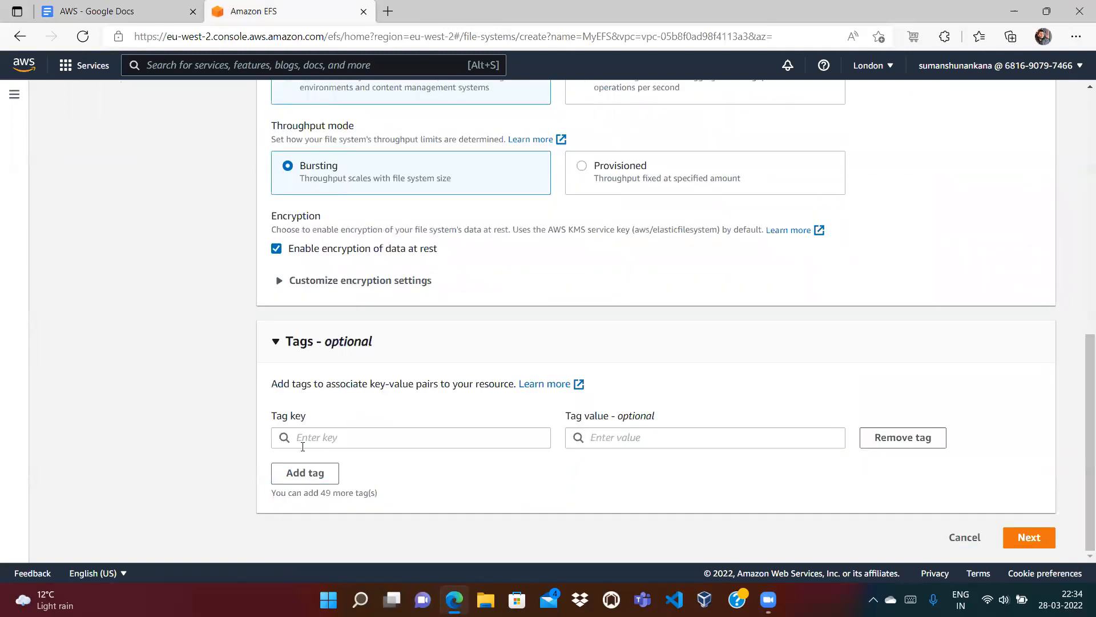
{"action": "left_click", "coordinate": [1029, 538]}
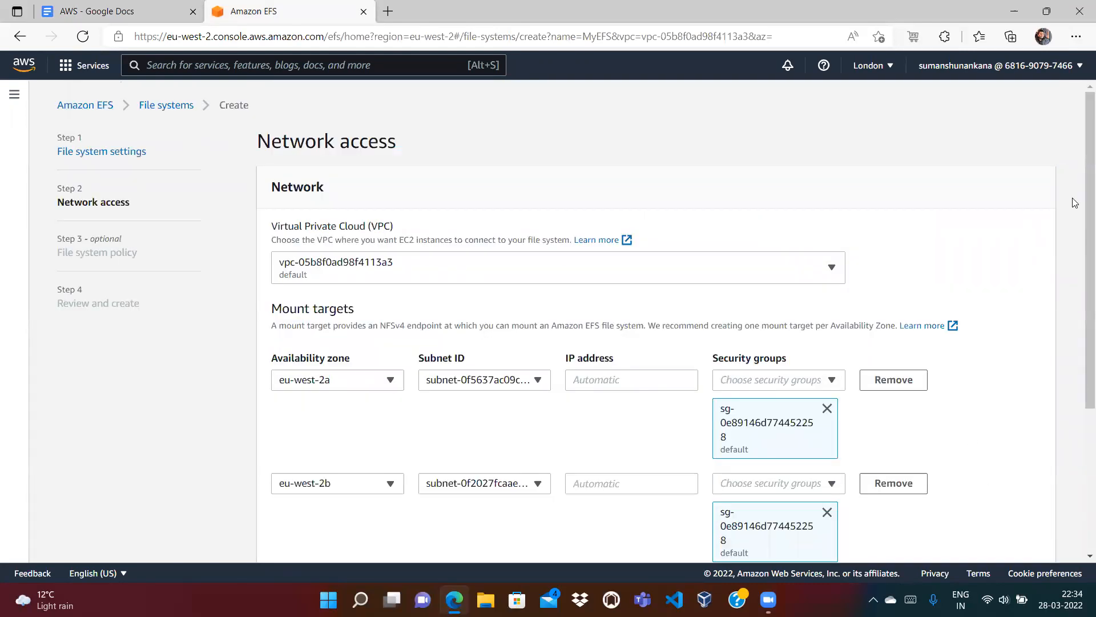
Step: Remove the eu-west-2c mount target and the default security groups from the remaining targets
{"action": "left_click_drag", "start_coordinate": [1080, 190], "coordinate": [1081, 286]}
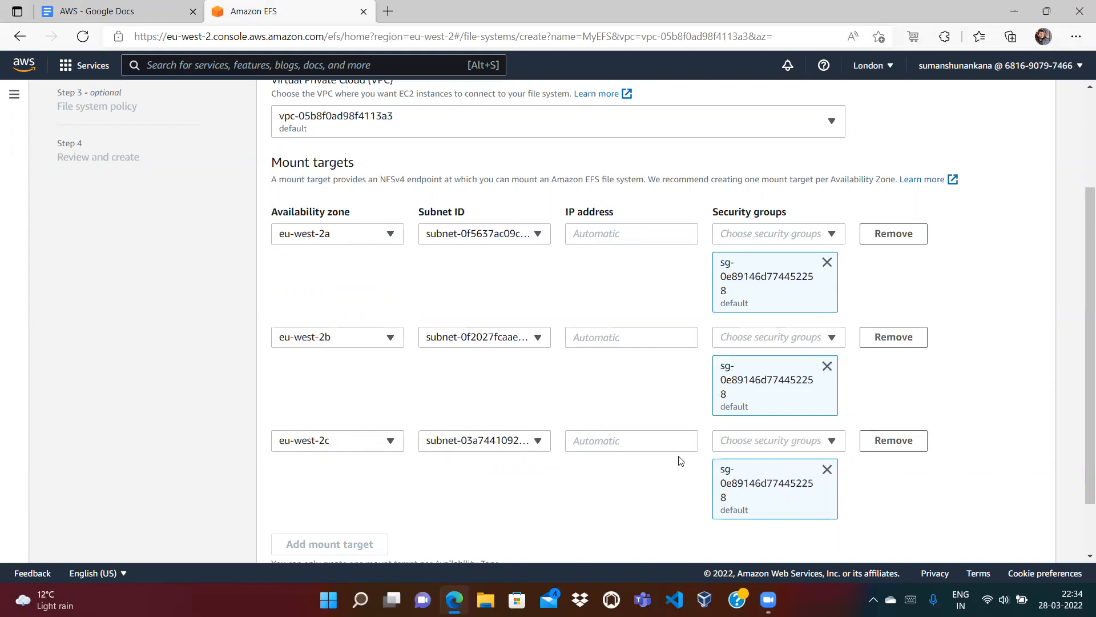
{"action": "left_click", "coordinate": [894, 441]}
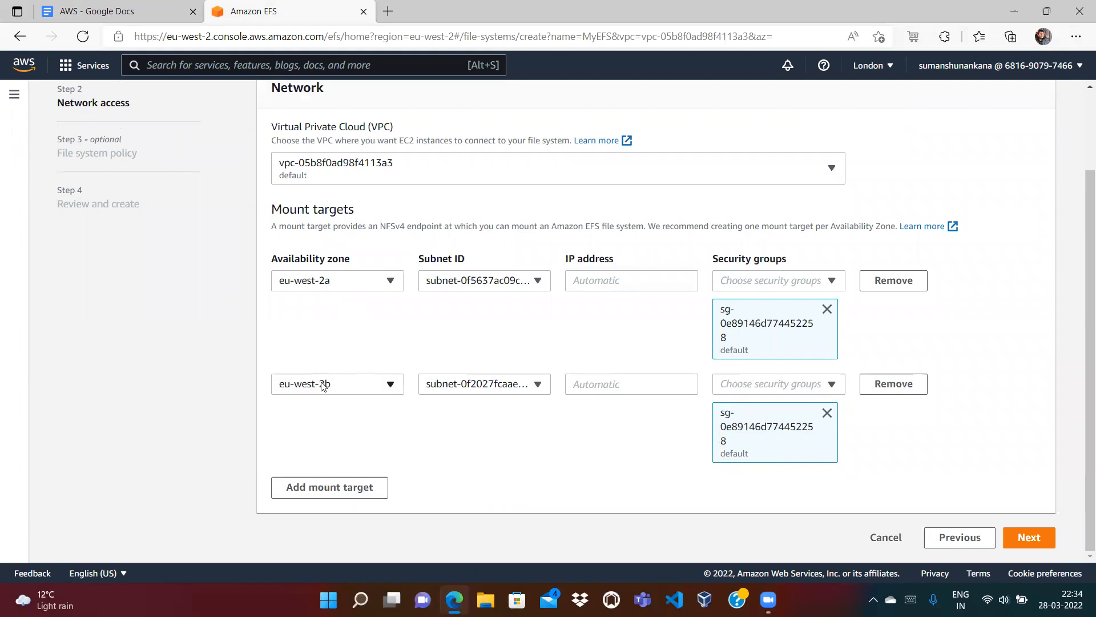
{"action": "left_click", "coordinate": [827, 308]}
{"action": "left_click", "coordinate": [827, 413]}
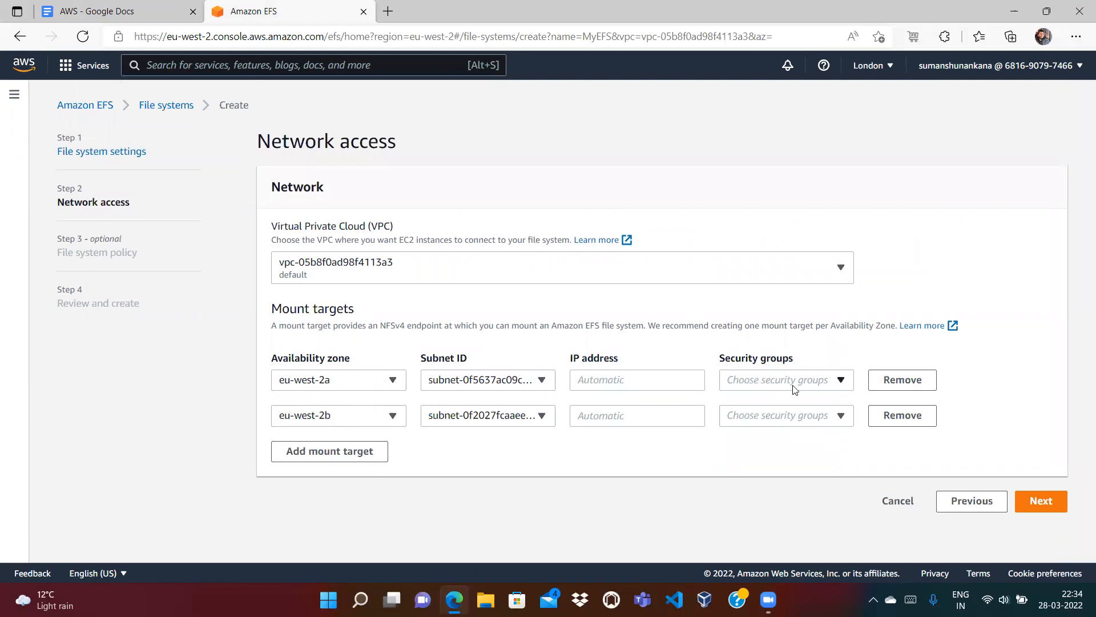
Step: Assign the launch-wizard-1 security group to the eu-west-2a and eu-west-2b mount targets
{"action": "left_click", "coordinate": [829, 380]}
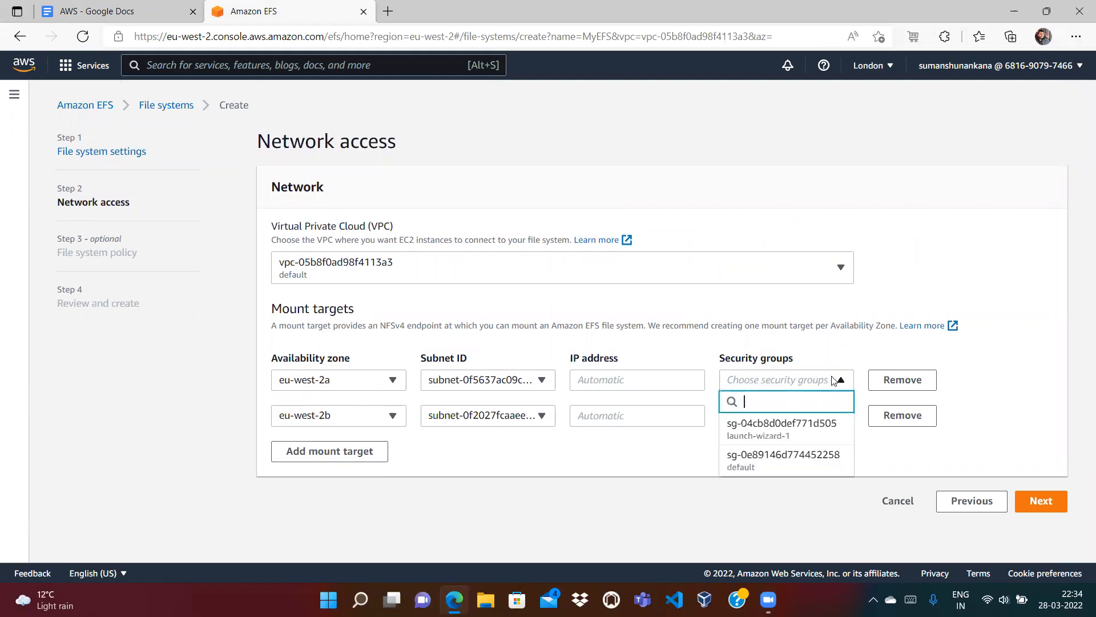
{"action": "left_click", "coordinate": [762, 429]}
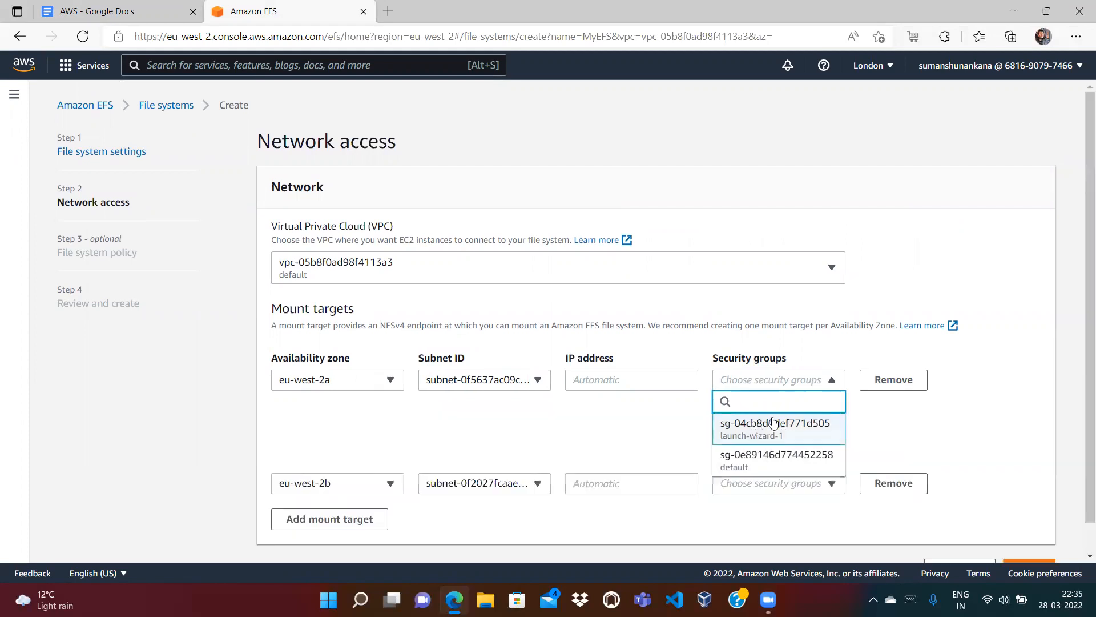
{"action": "left_click", "coordinate": [792, 487]}
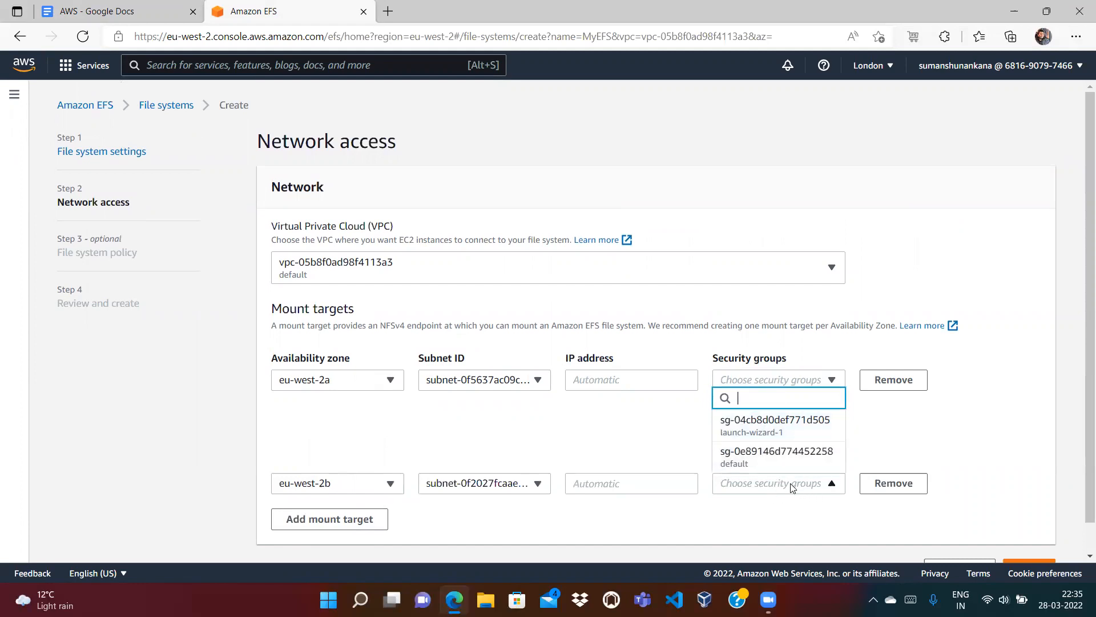
{"action": "left_click", "coordinate": [778, 432]}
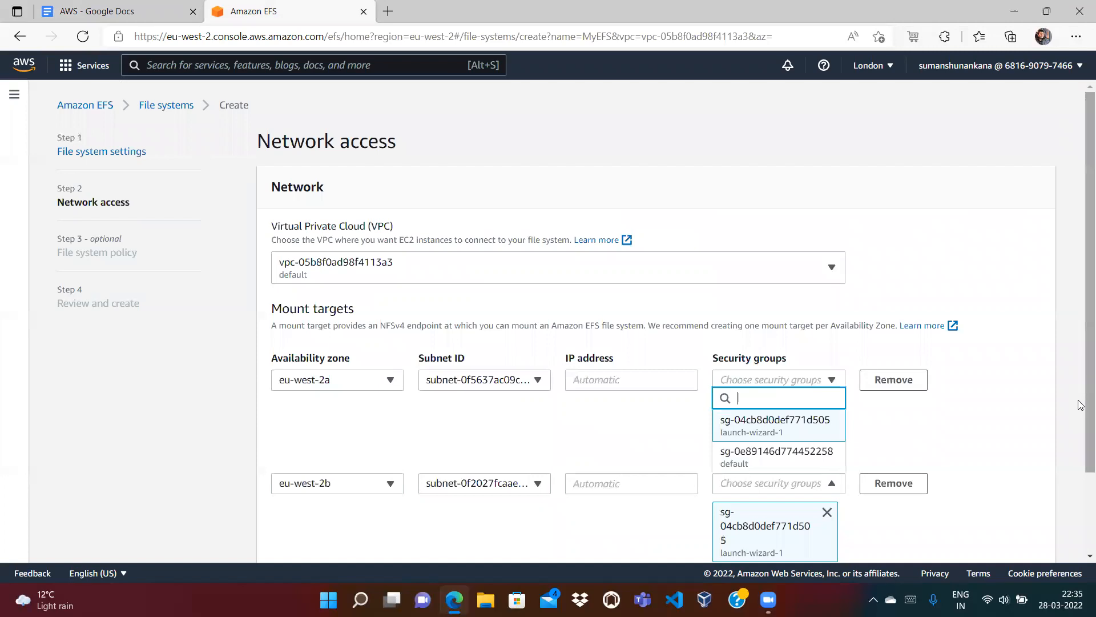
{"action": "left_click_drag", "start_coordinate": [1086, 405], "coordinate": [1081, 459]}
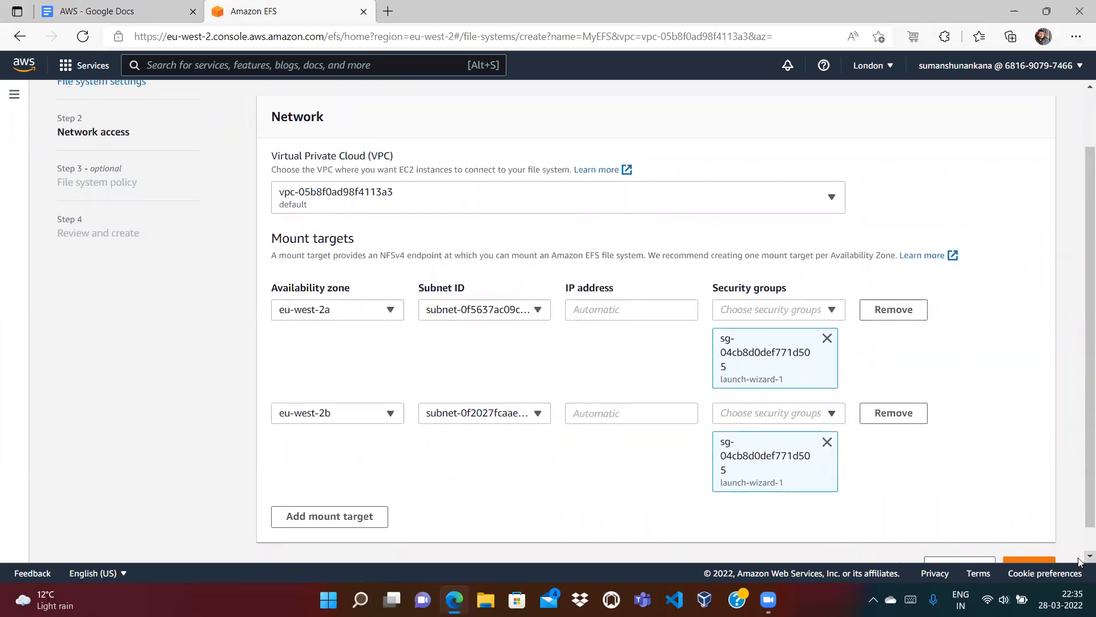
{"action": "scroll", "coordinate": [1081, 554], "scroll_direction": "down", "scroll_amount": 1}
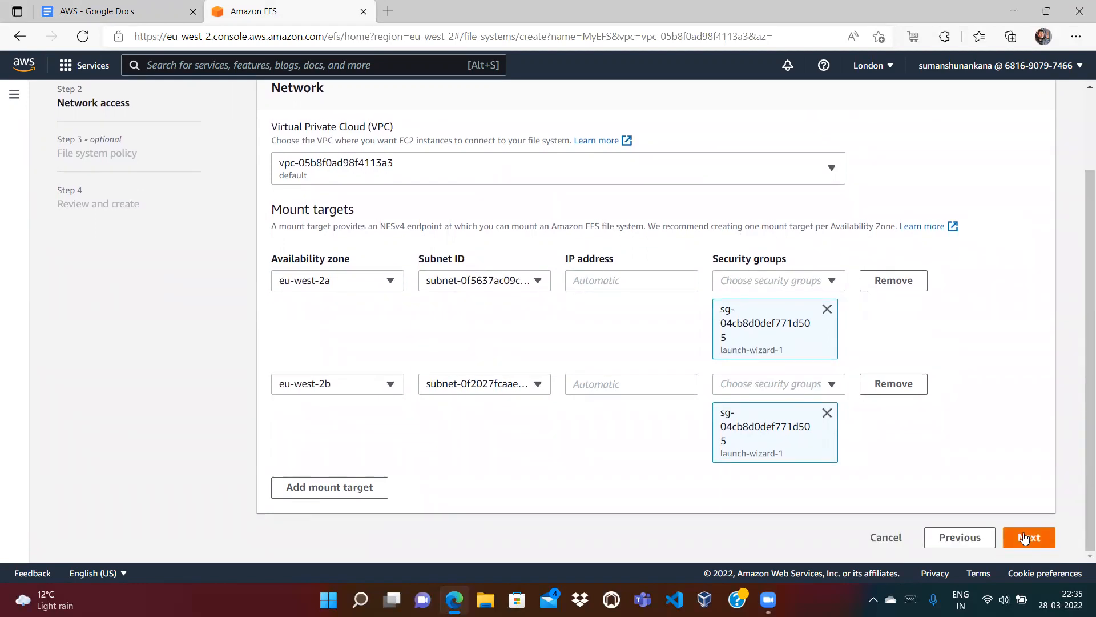
{"action": "left_click", "coordinate": [1025, 537]}
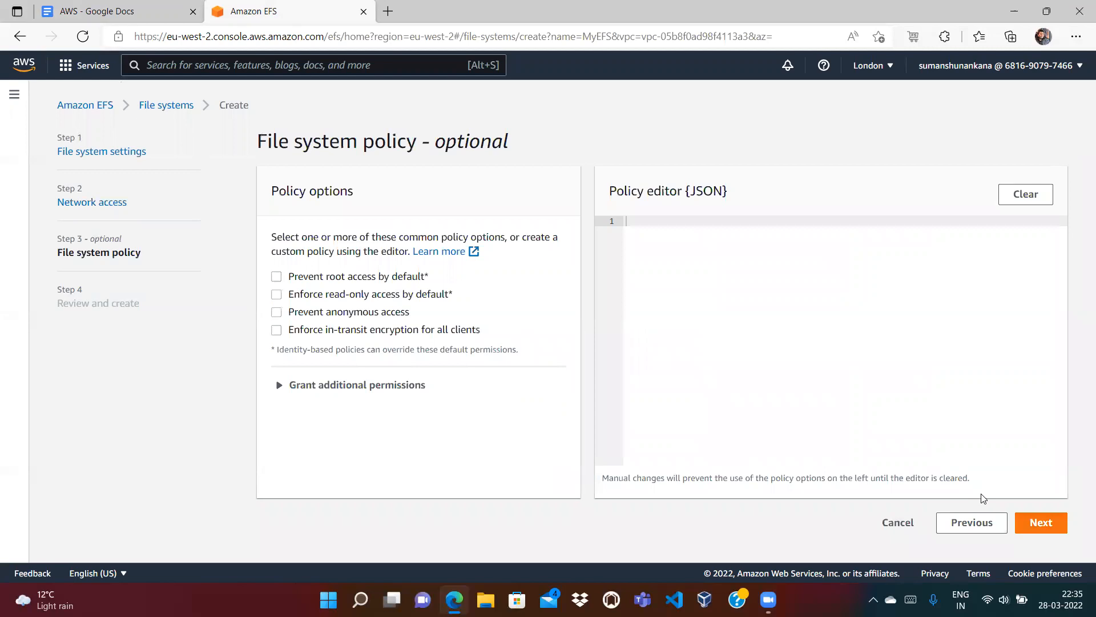
Step: Skip the file system policy, review MyEFS's settings, and create it
{"action": "left_click", "coordinate": [1041, 524]}
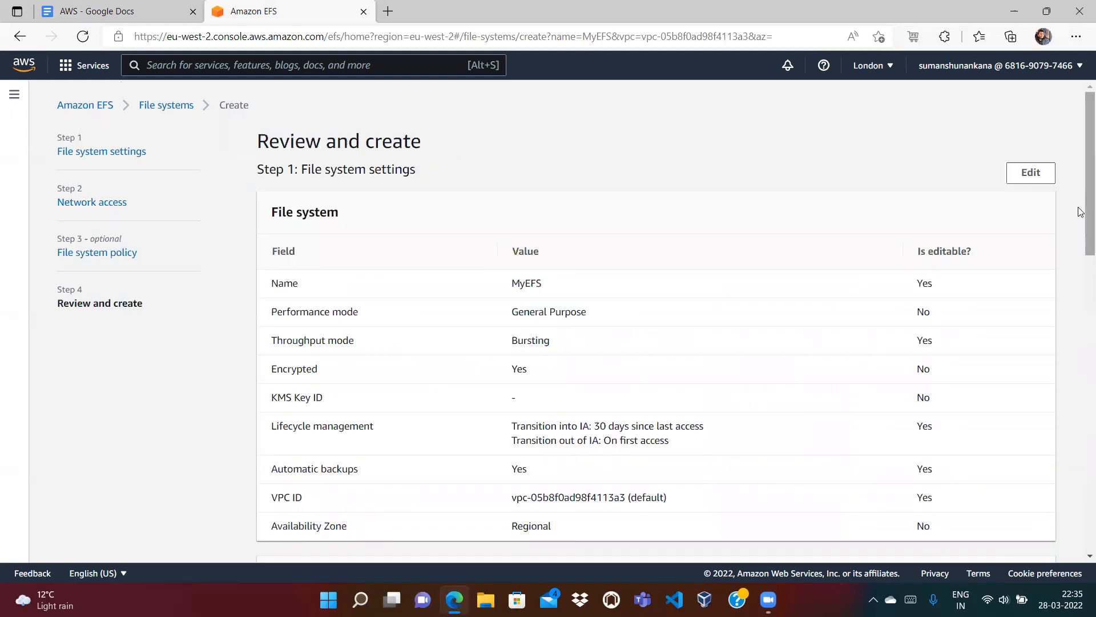
{"action": "scroll", "coordinate": [1081, 283], "scroll_direction": "down", "scroll_amount": 3}
{"action": "scroll", "coordinate": [1081, 282], "scroll_direction": "down", "scroll_amount": 8}
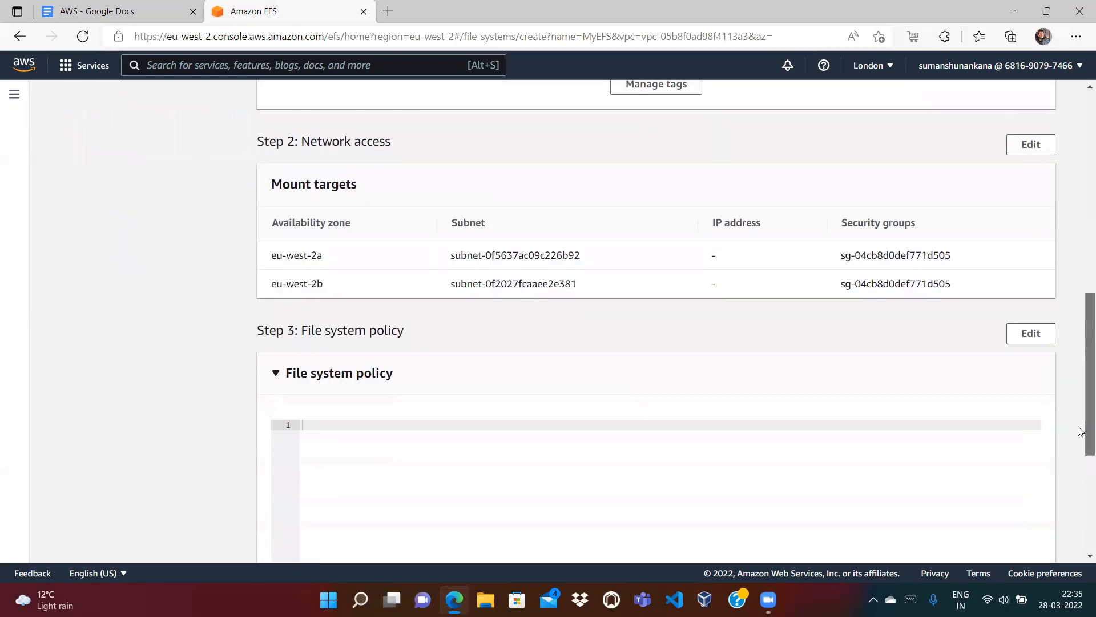
{"action": "scroll", "coordinate": [1081, 457], "scroll_direction": "down", "scroll_amount": 3}
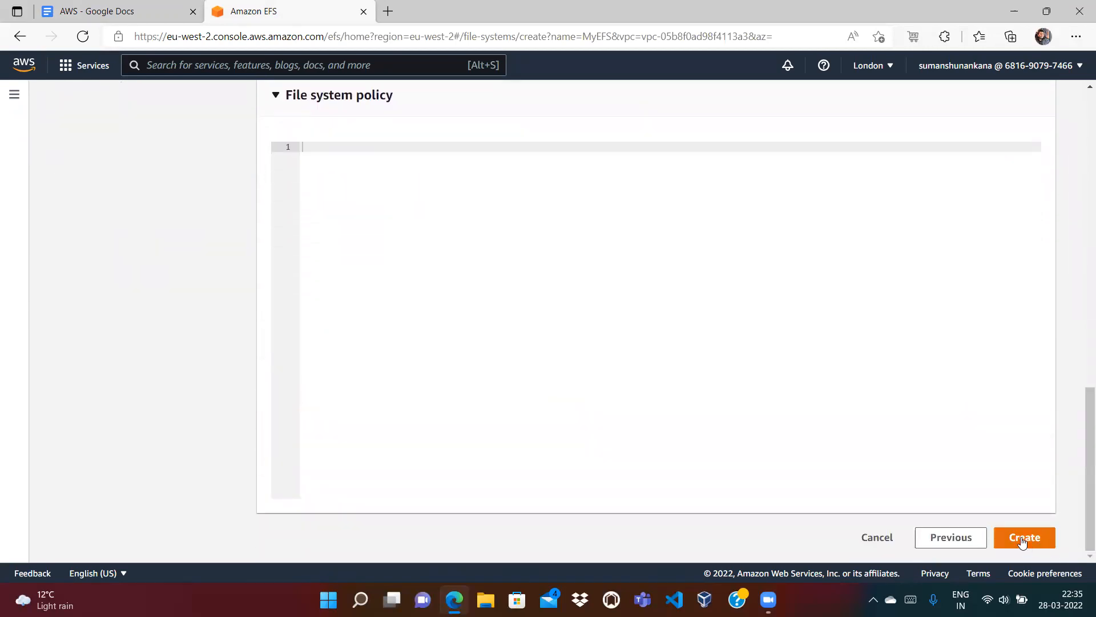
{"action": "left_click", "coordinate": [1023, 538]}
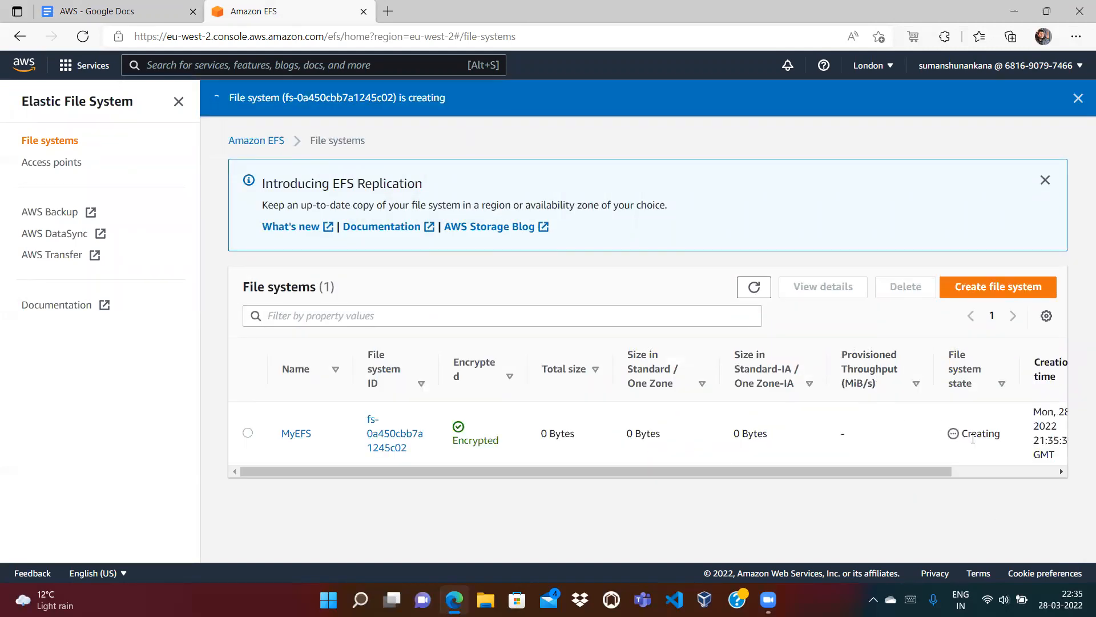
Step: Refresh the file systems list until MyEFS shows Available, then open it
{"action": "double_click", "coordinate": [973, 437]}
{"action": "left_click", "coordinate": [754, 288]}
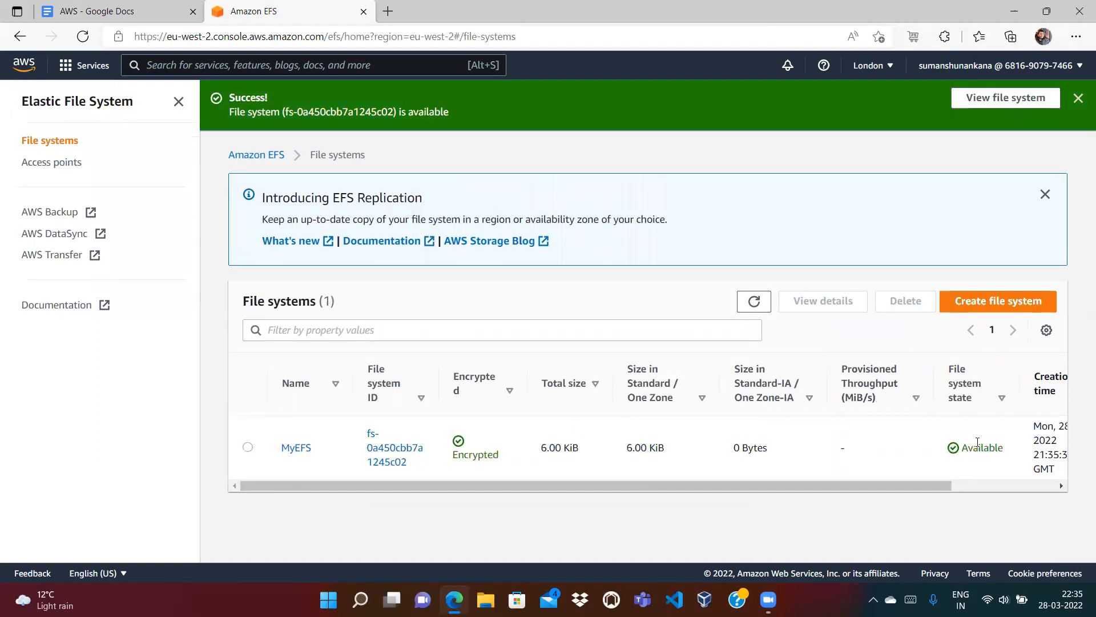
{"action": "double_click", "coordinate": [978, 445]}
{"action": "left_click", "coordinate": [296, 449]}
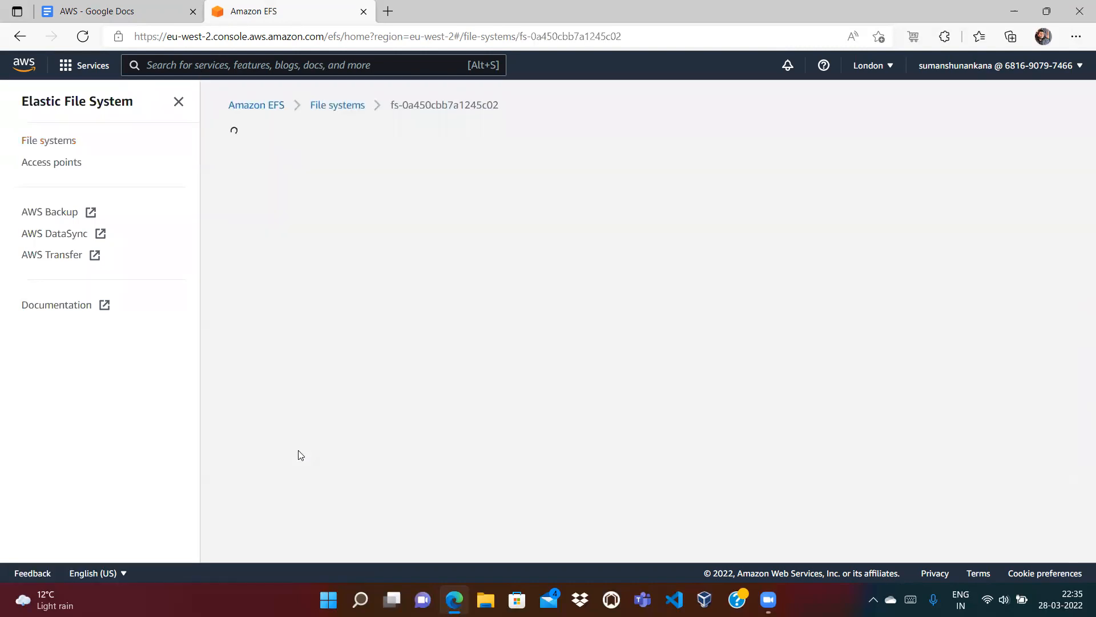
Step: View MyEFS's Network mount targets in eu-west-2a and eu-west-2b, refreshing their status
{"action": "left_click_drag", "start_coordinate": [1081, 342], "coordinate": [1082, 457]}
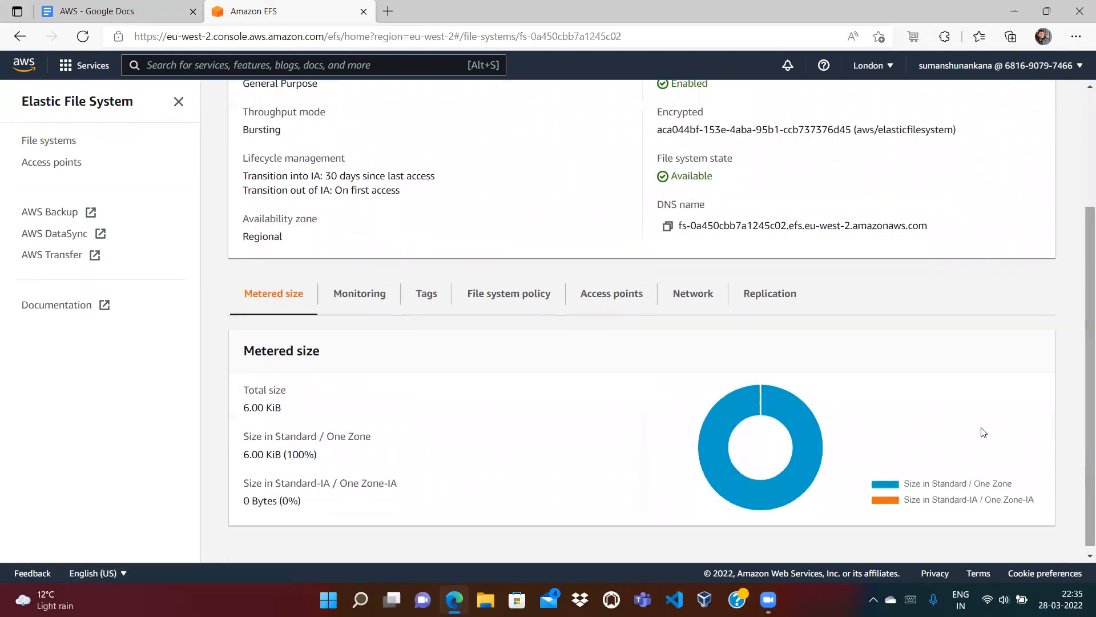
{"action": "left_click", "coordinate": [698, 306]}
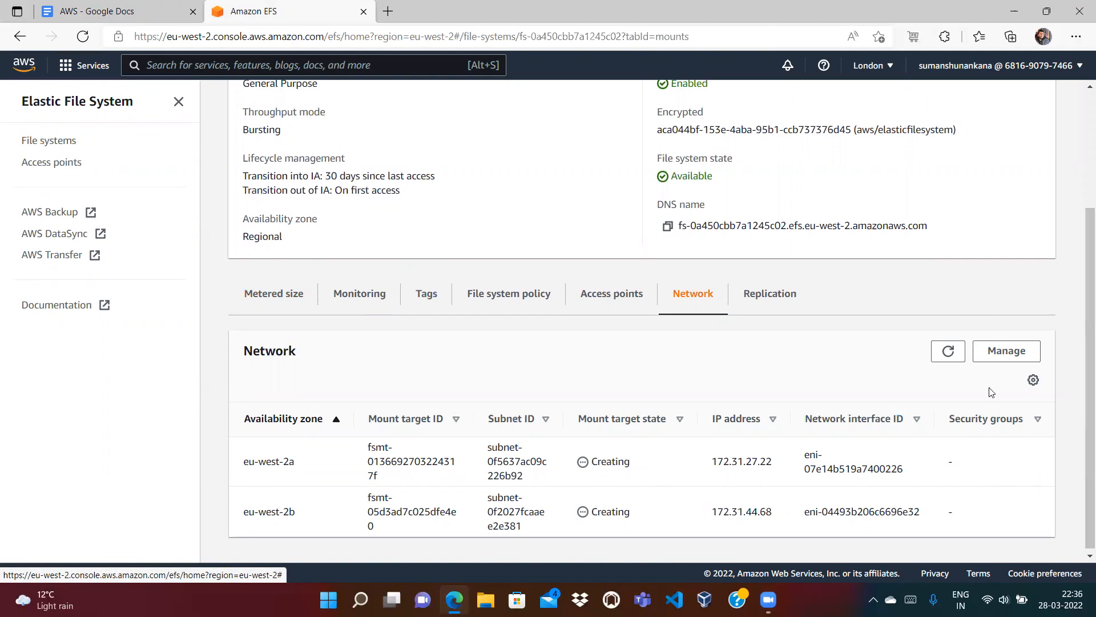
{"action": "left_click", "coordinate": [948, 351]}
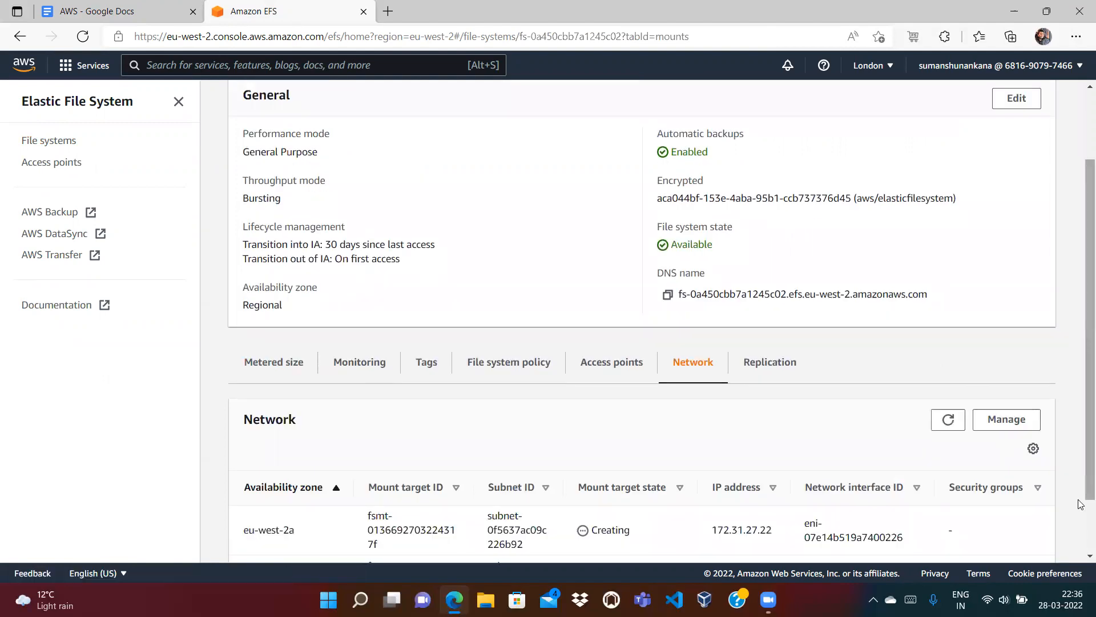
{"action": "scroll", "coordinate": [1082, 517], "scroll_direction": "down", "scroll_amount": 2}
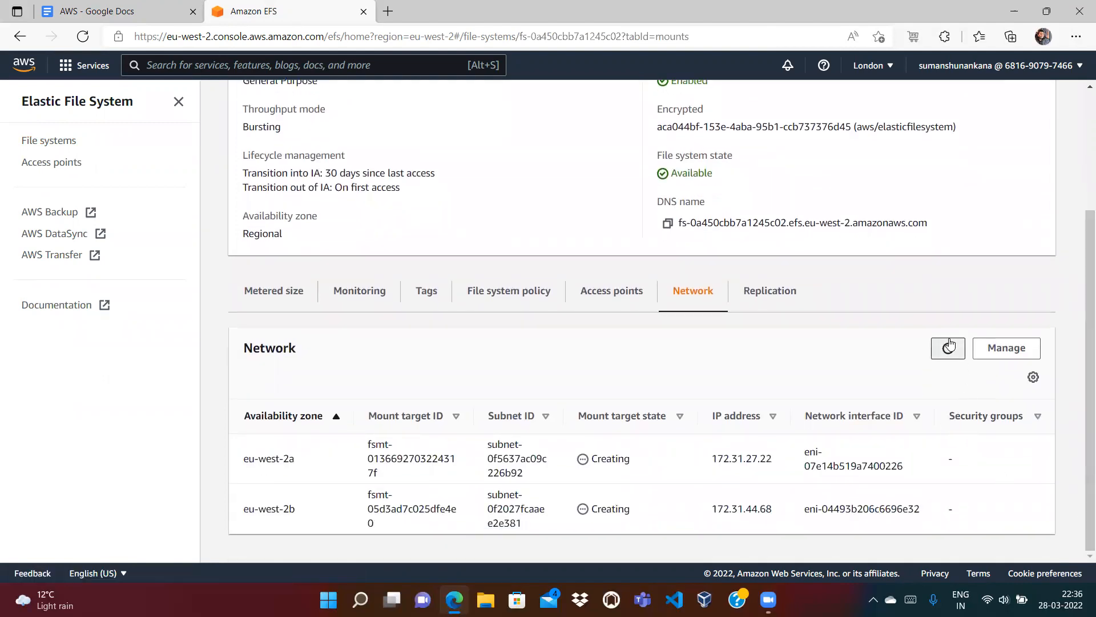
{"action": "left_click", "coordinate": [948, 348]}
{"action": "scroll", "coordinate": [971, 372], "scroll_direction": "down", "scroll_amount": 2}
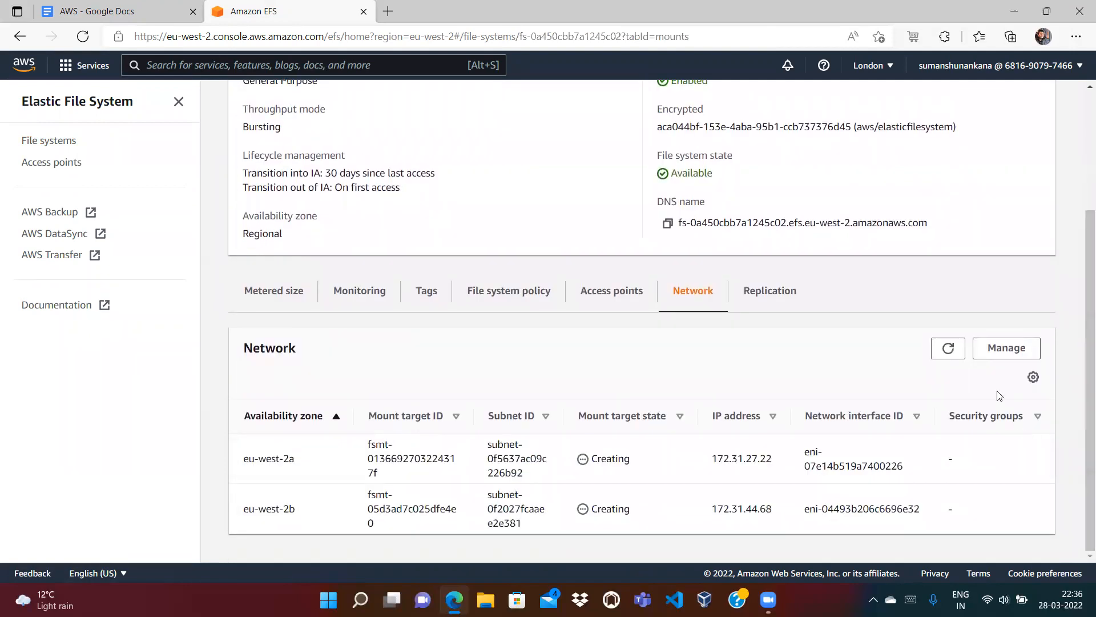
{"action": "left_click", "coordinate": [948, 349]}
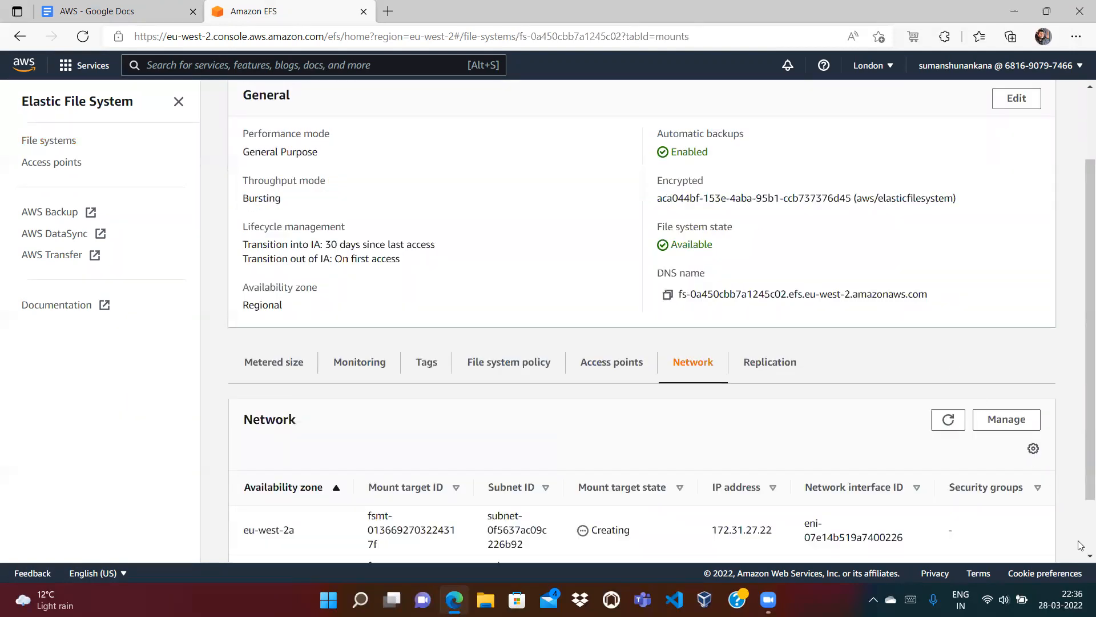
{"action": "scroll", "coordinate": [1081, 545], "scroll_direction": "down", "scroll_amount": 2}
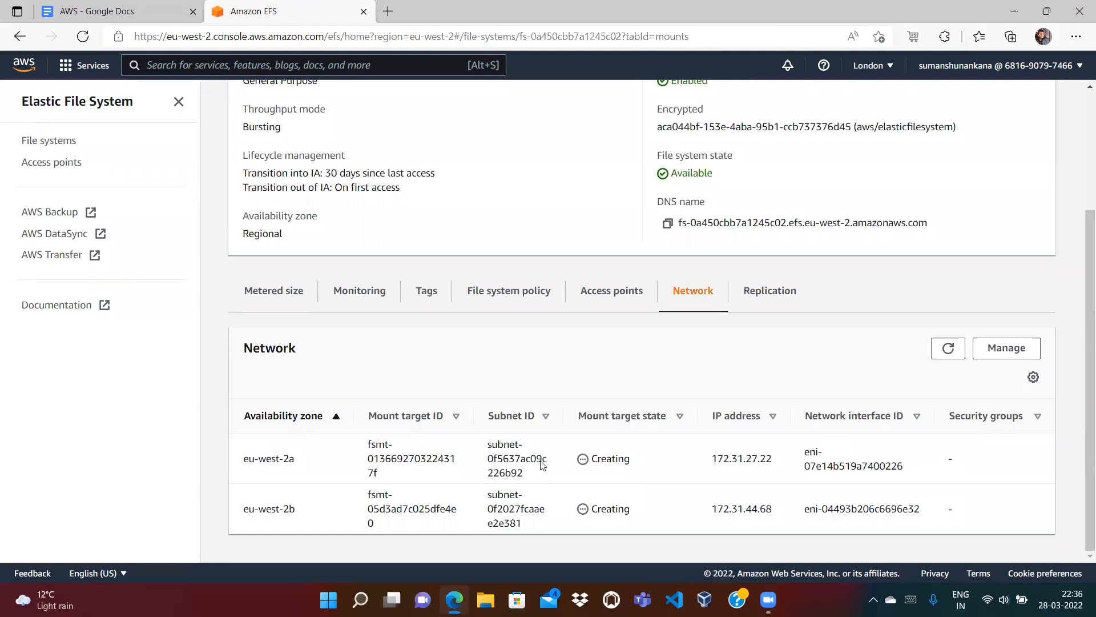
Step: Open the EC2 service in a new browser tab and switch to it
{"action": "left_click", "coordinate": [337, 63]}
{"action": "type", "text": "EC2"}
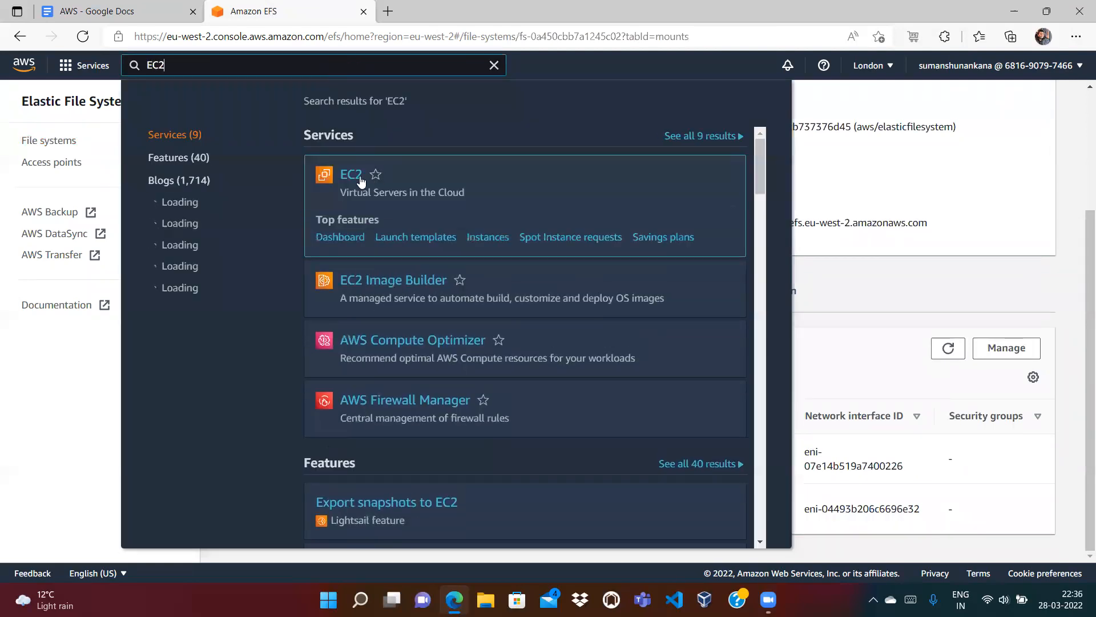
{"action": "right_click", "coordinate": [360, 175]}
{"action": "left_click", "coordinate": [382, 182]}
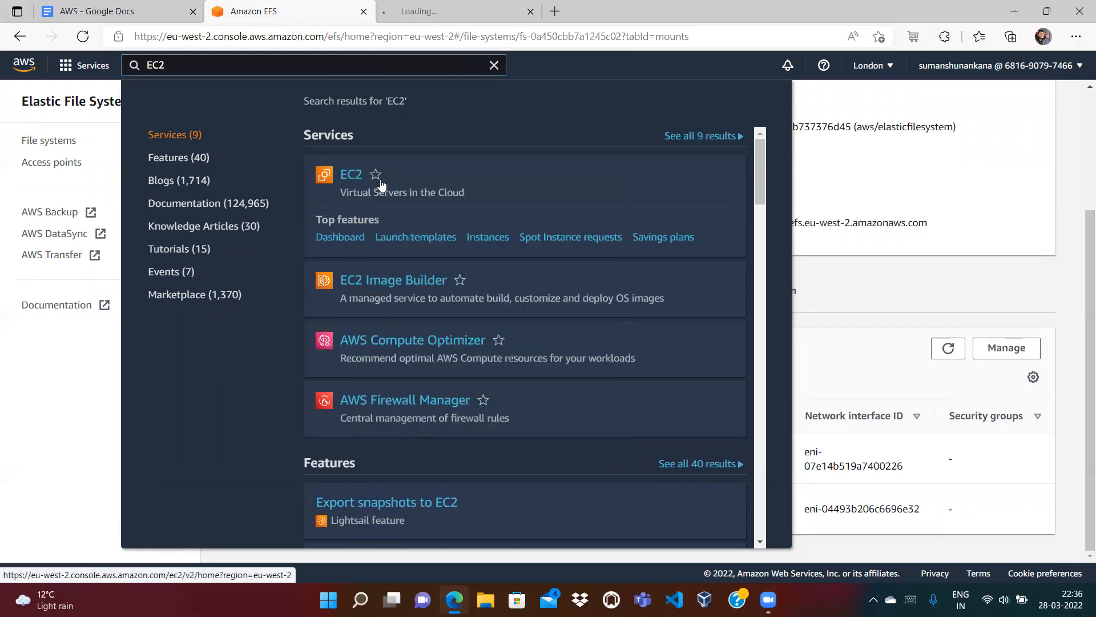
{"action": "left_click", "coordinate": [494, 65]}
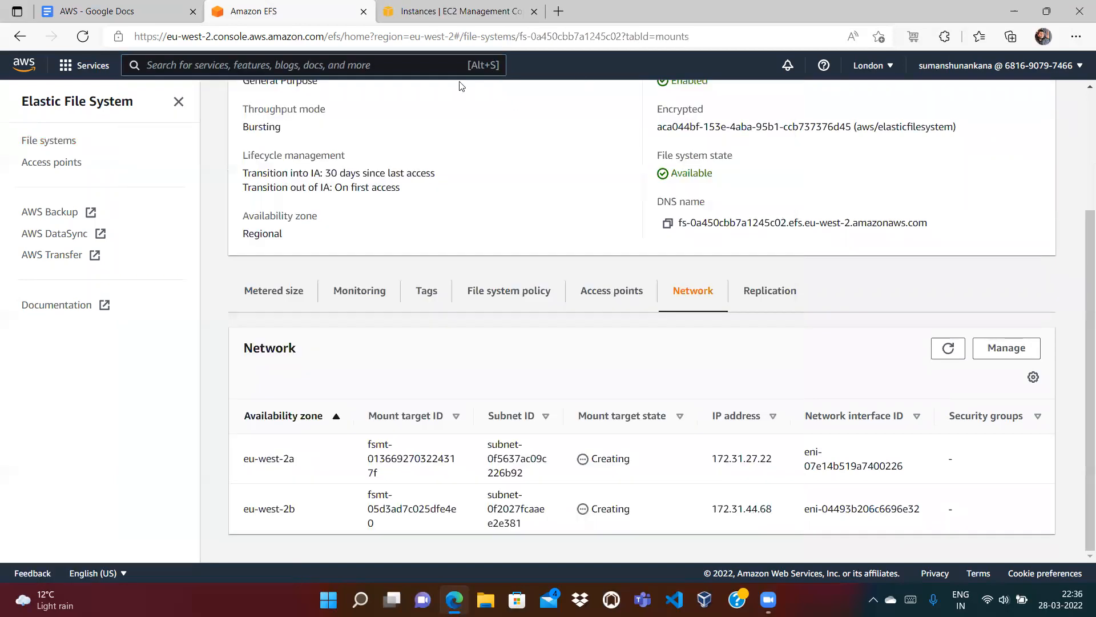
{"action": "left_click", "coordinate": [462, 13]}
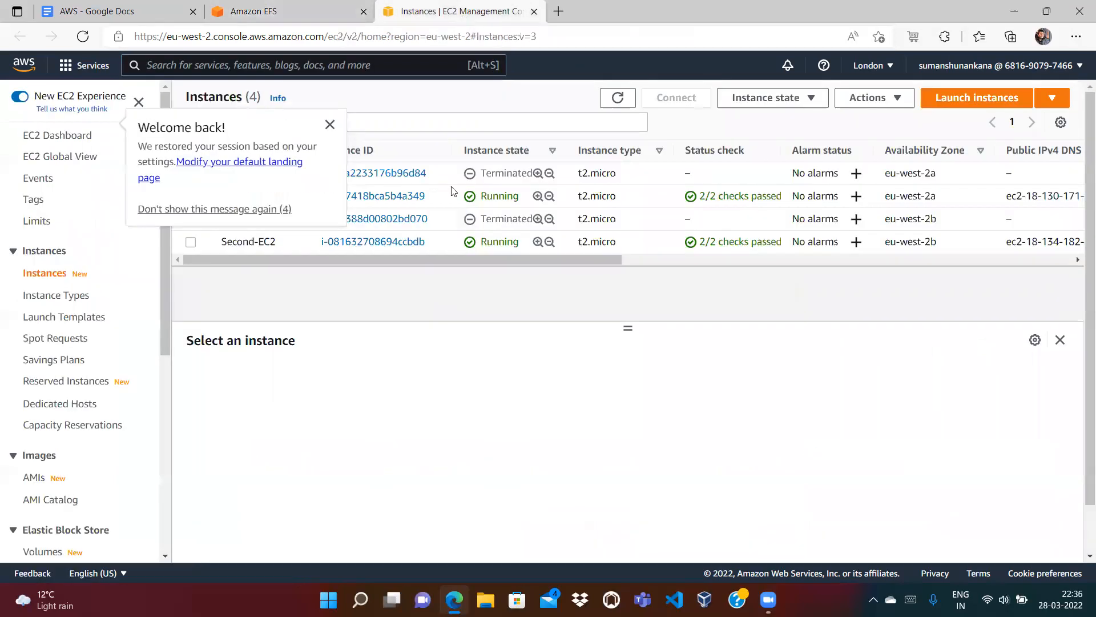
Step: Select the running First-EC2 instance and copy its public IPv4 address 18.130.171.58
{"action": "left_click", "coordinate": [330, 124]}
{"action": "left_click", "coordinate": [618, 97]}
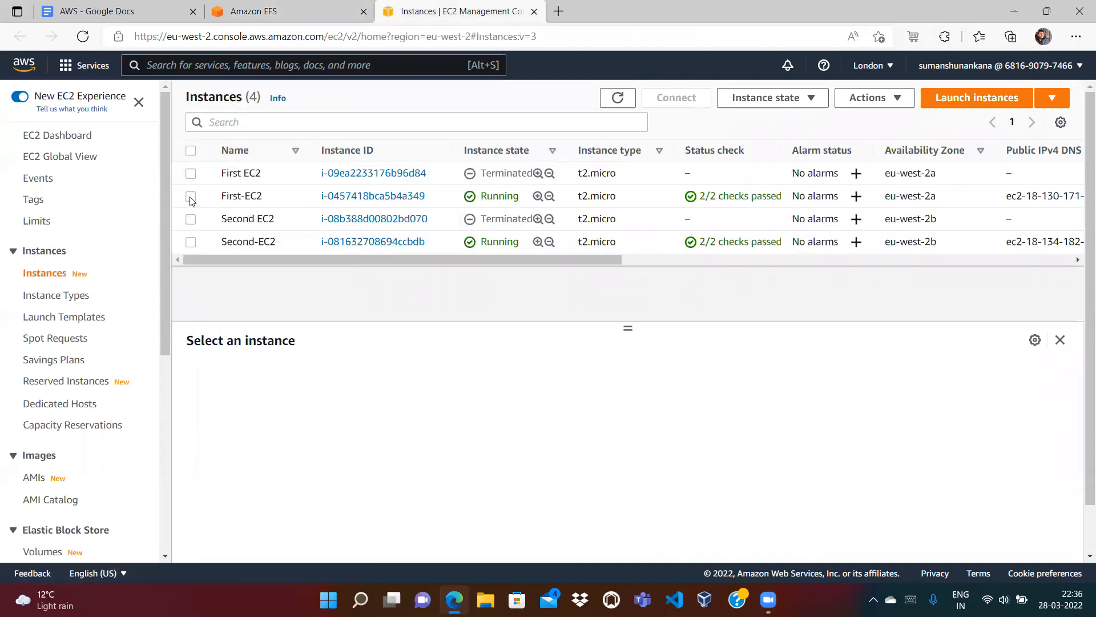
{"action": "left_click", "coordinate": [191, 197]}
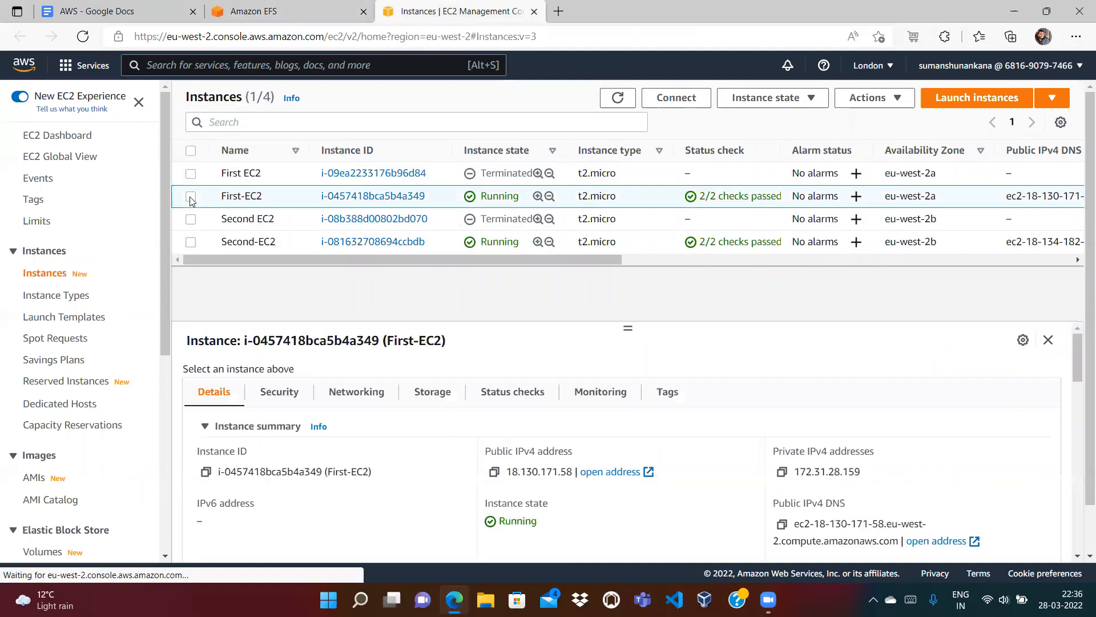
{"action": "left_click", "coordinate": [494, 473]}
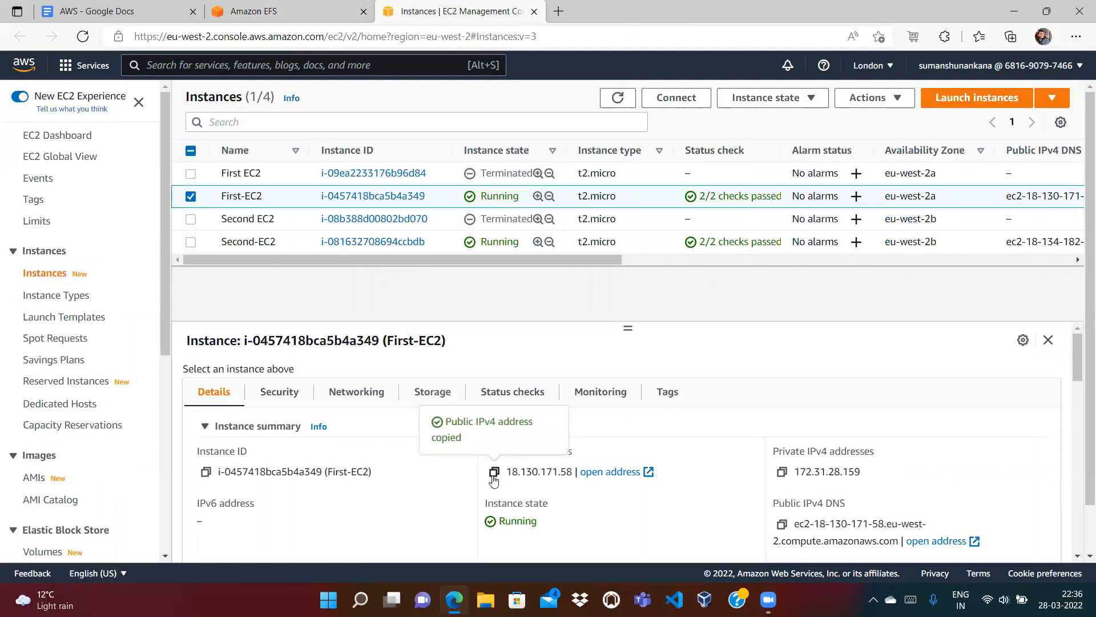
{"action": "key", "text": "super+r"}
Step: Launch Command Prompt with cmd, change into the Downloads folder and list its files
{"action": "type", "text": "cmd"}
{"action": "key", "text": "Return"}
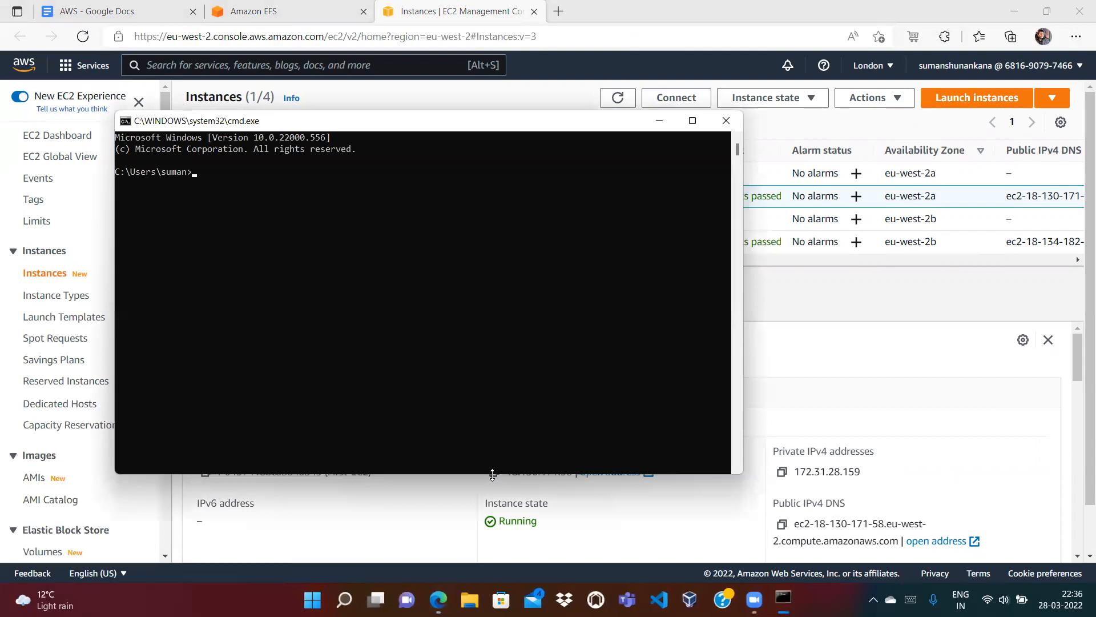
{"action": "left_click_drag", "start_coordinate": [556, 126], "coordinate": [784, 238]}
{"action": "type", "text": "cd Downloads"}
{"action": "key", "text": "Return"}
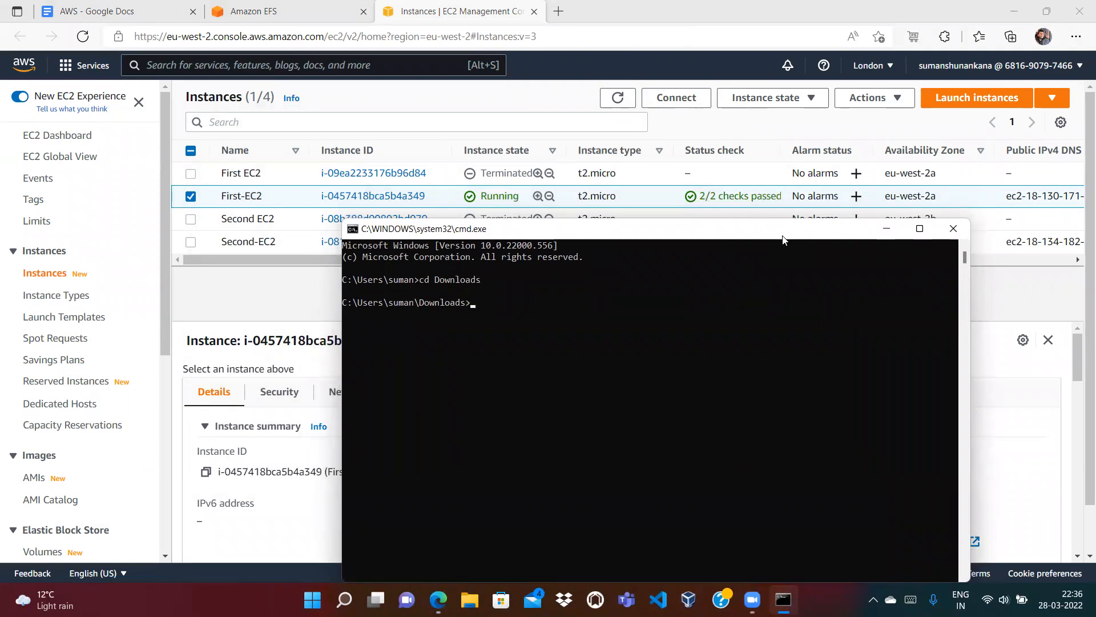
{"action": "type", "text": "dir"}
{"action": "key", "text": "Return"}
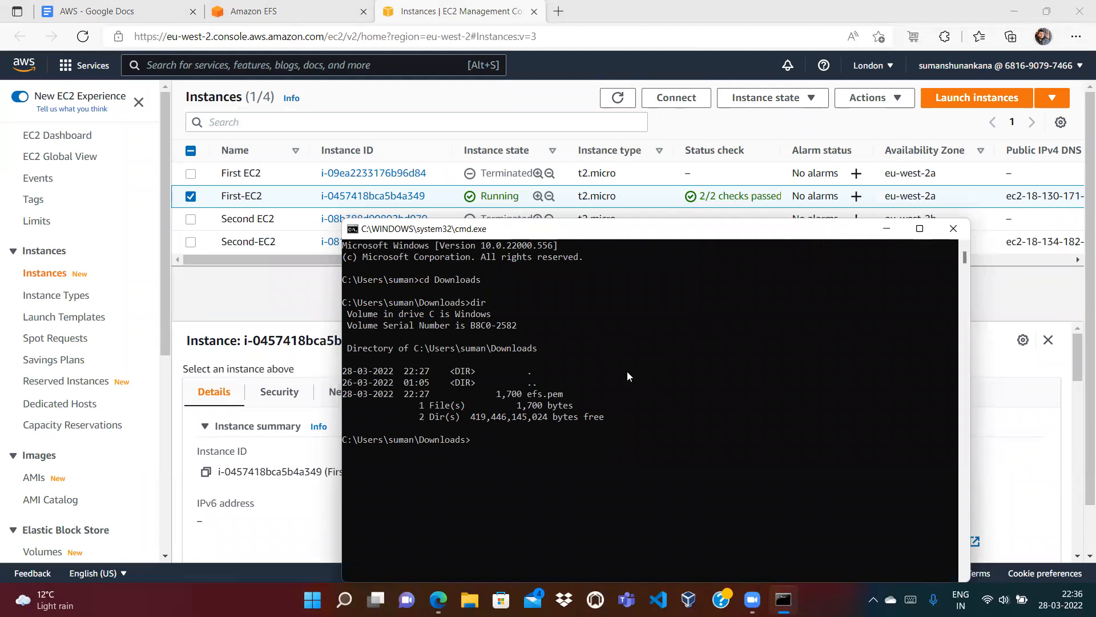
{"action": "type", "text": "cls"}
{"action": "key", "text": "Return"}
Step: SSH into First-EC2 as ec2-user with efs.pem, accept the host key, then return to EFS
{"action": "type", "text": "ssh -i efs.pem"}
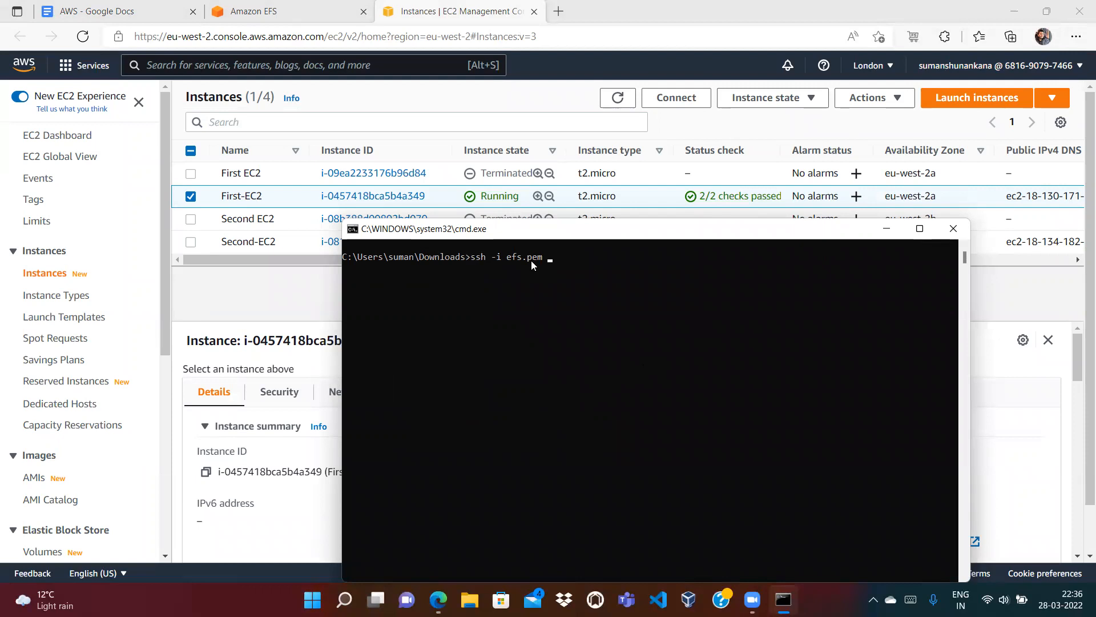
{"action": "type", "text": "-user@"}
{"action": "key", "text": "ctrl+v"}
{"action": "key", "text": "Return"}
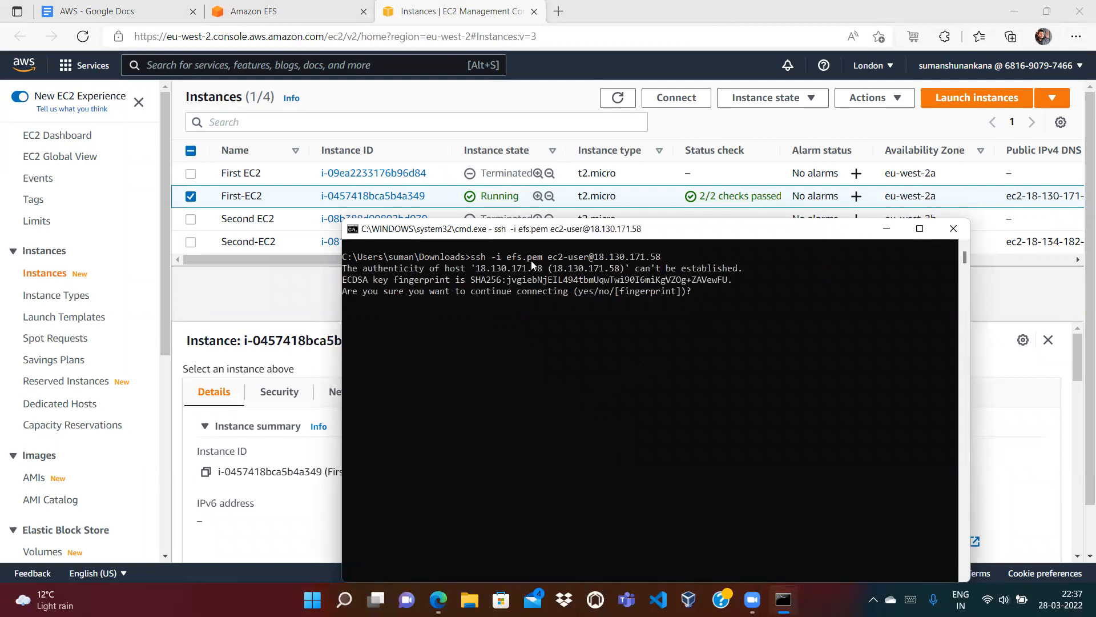
{"action": "type", "text": "yes"}
{"action": "key", "text": "Return"}
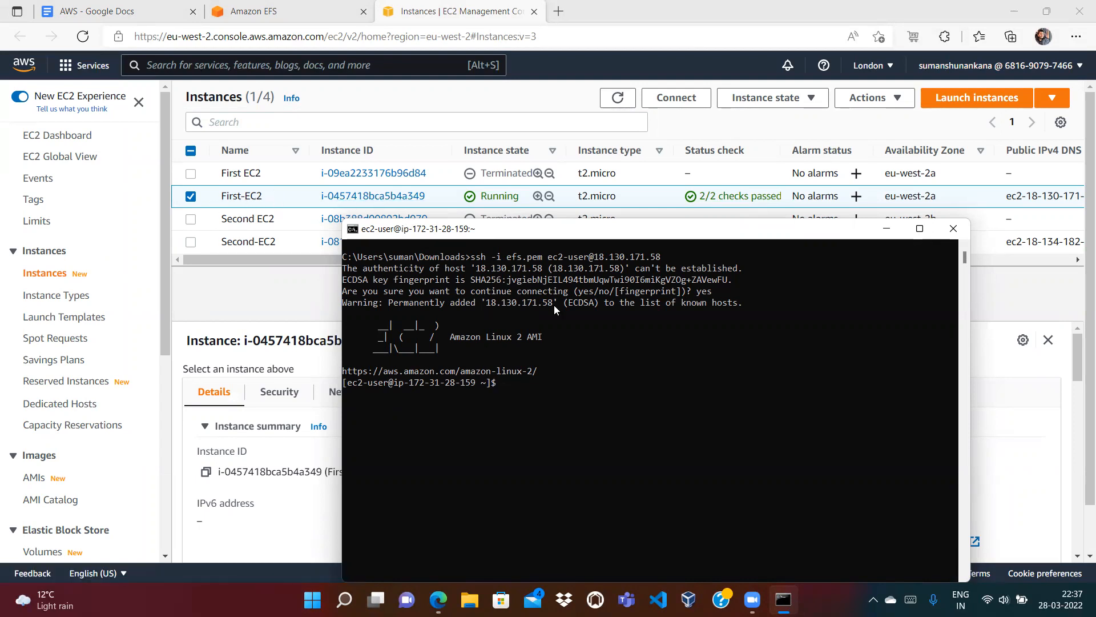
{"action": "left_click", "coordinate": [887, 228]}
{"action": "left_click", "coordinate": [302, 13]}
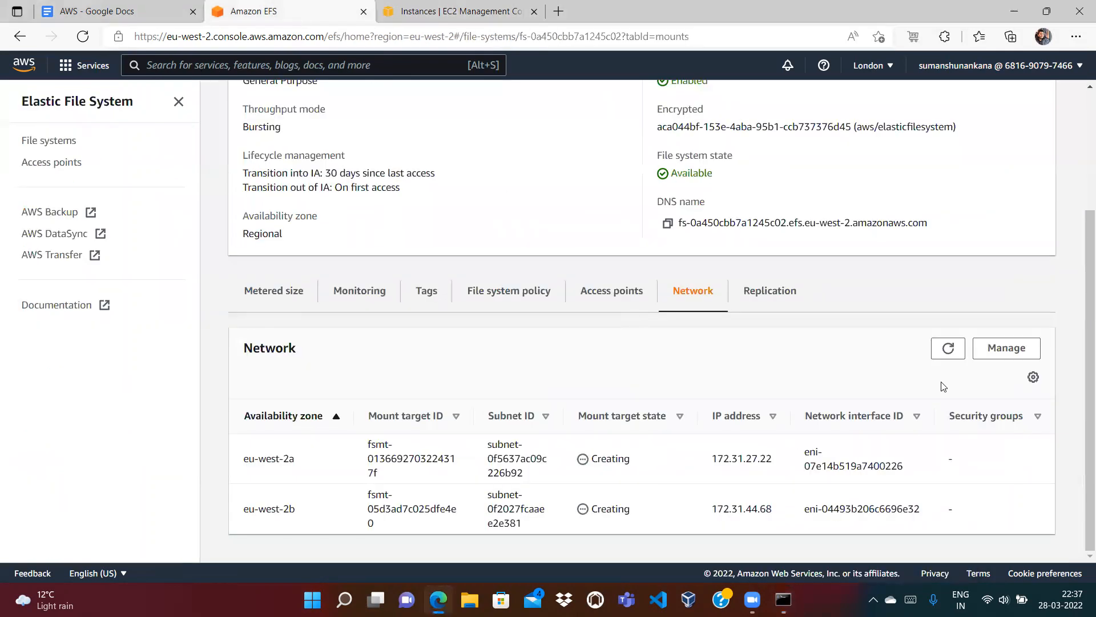
Step: Refresh MyEFS's mount targets to confirm both are Available, then go back to File systems
{"action": "left_click", "coordinate": [948, 347]}
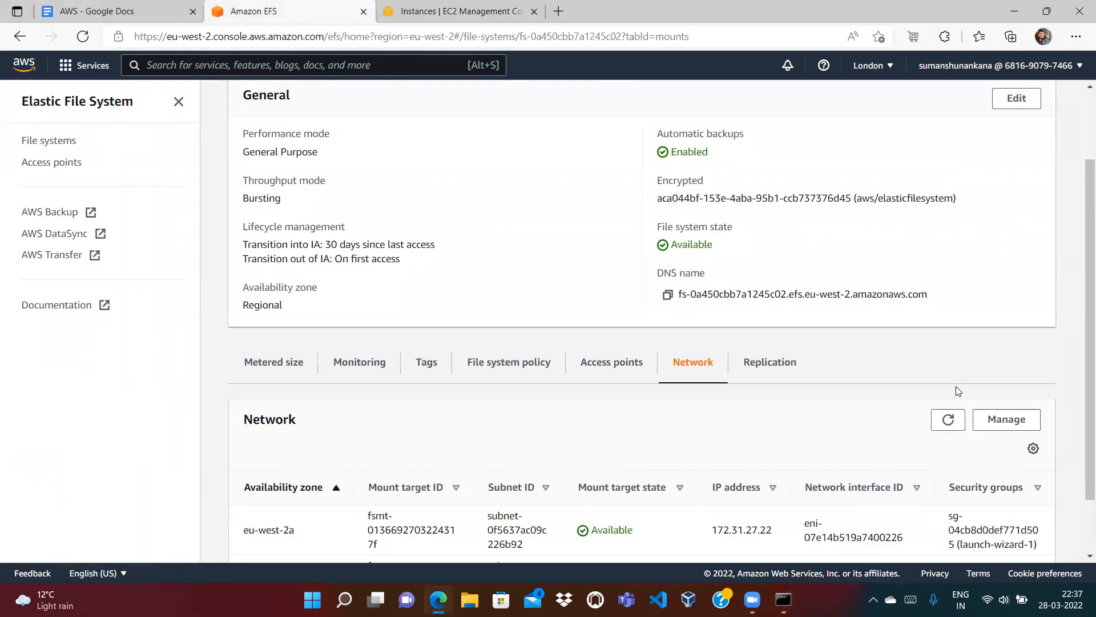
{"action": "scroll", "coordinate": [1081, 521], "scroll_direction": "down", "scroll_amount": 1}
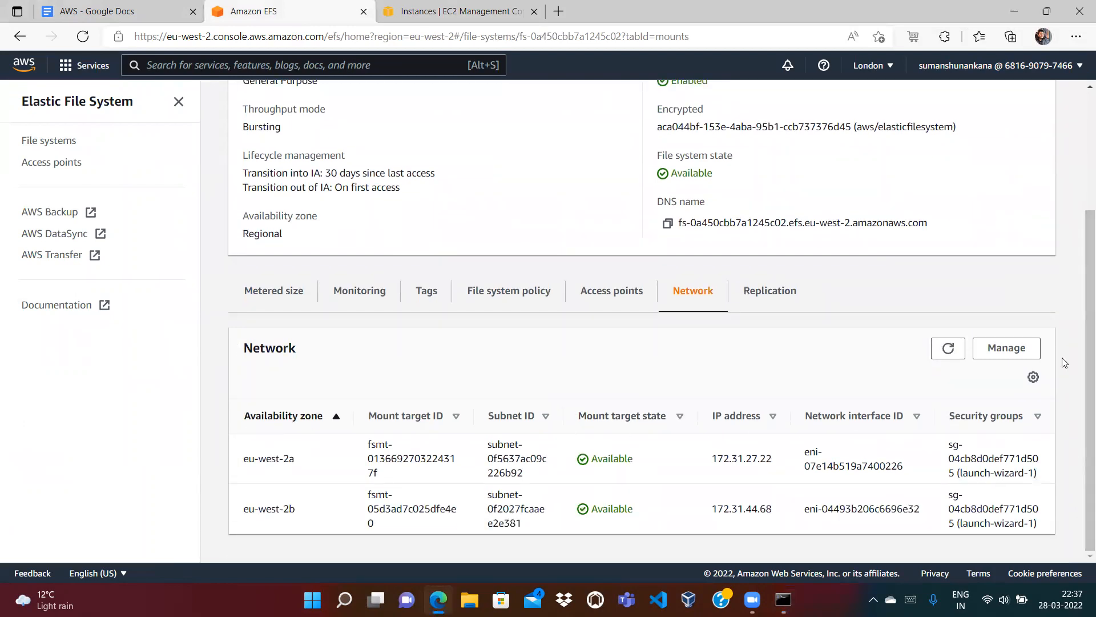
{"action": "scroll", "coordinate": [1081, 127], "scroll_direction": "up", "scroll_amount": 3}
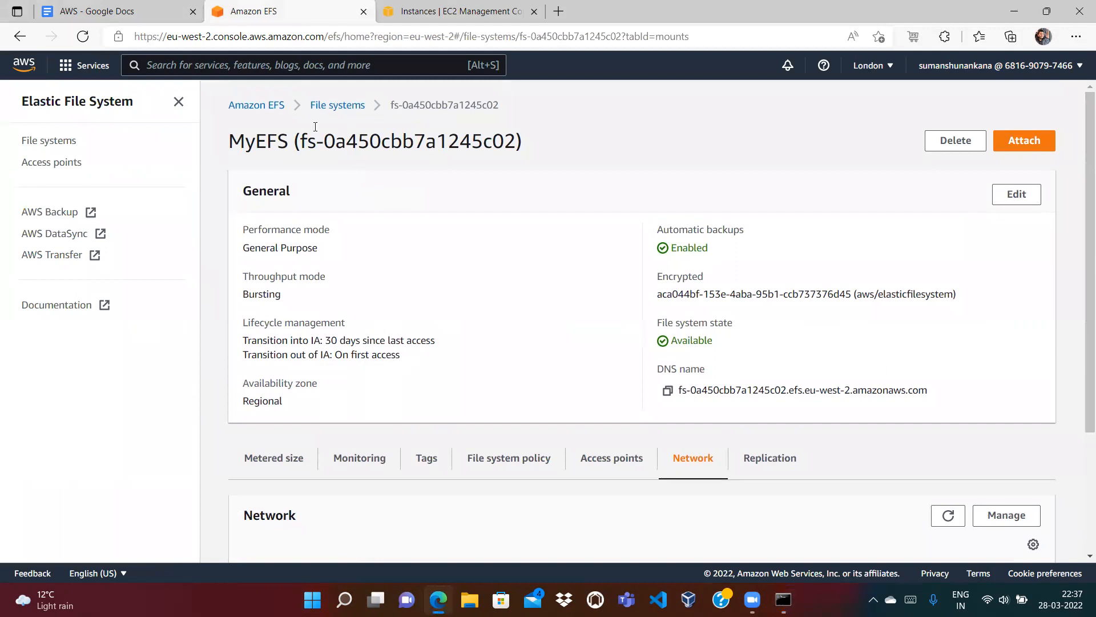
{"action": "left_click", "coordinate": [339, 108]}
Step: In the AWS notes, delete the trailing ', EC2' so the security-group line ends 'EC2, EC2'
{"action": "left_click", "coordinate": [135, 9]}
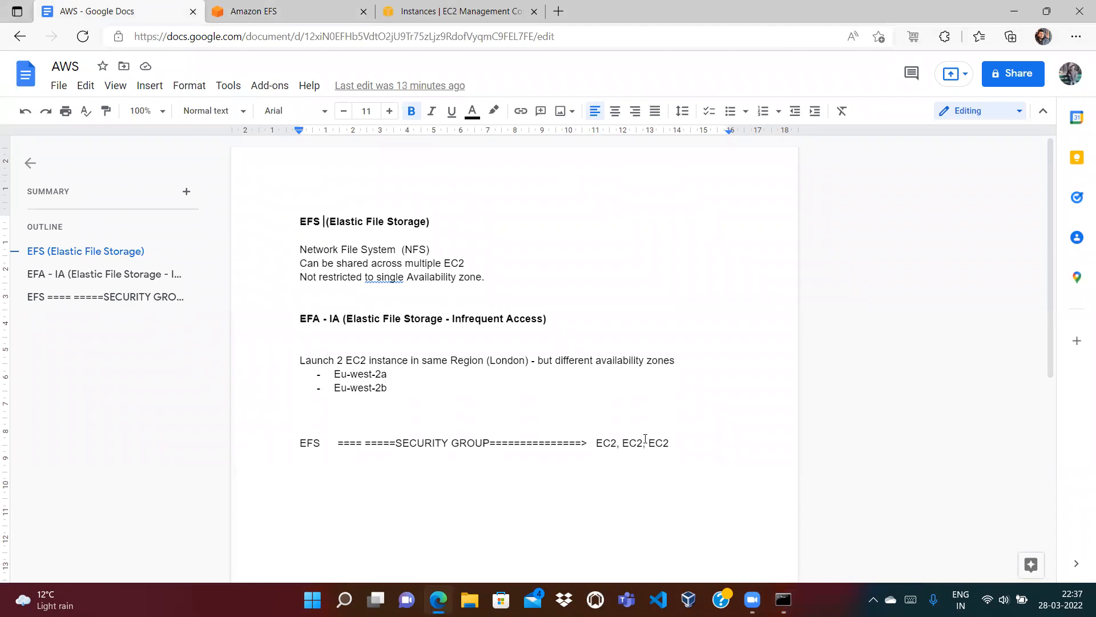
{"action": "left_click", "coordinate": [675, 441]}
{"action": "key", "text": "BackSpace"}
{"action": "key", "text": "BackSpace"}
{"action": "key", "text": "BackSpace"}
{"action": "key", "text": "BackSpace"}
{"action": "key", "text": "BackSpace"}
{"action": "key", "text": "BackSpace"}
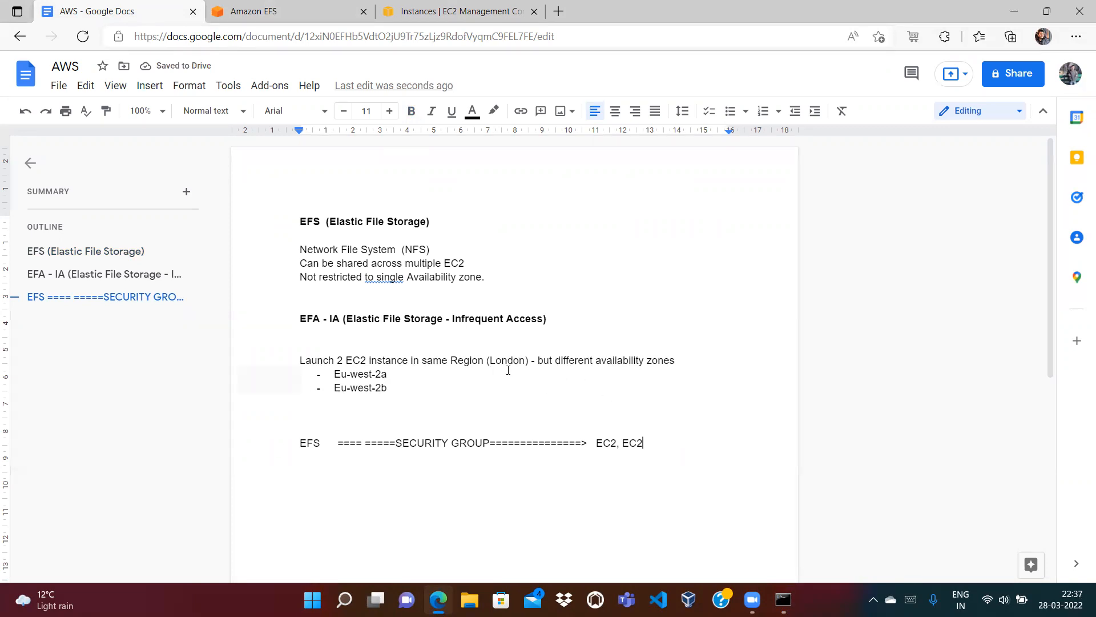
{"action": "double_click", "coordinate": [308, 443]}
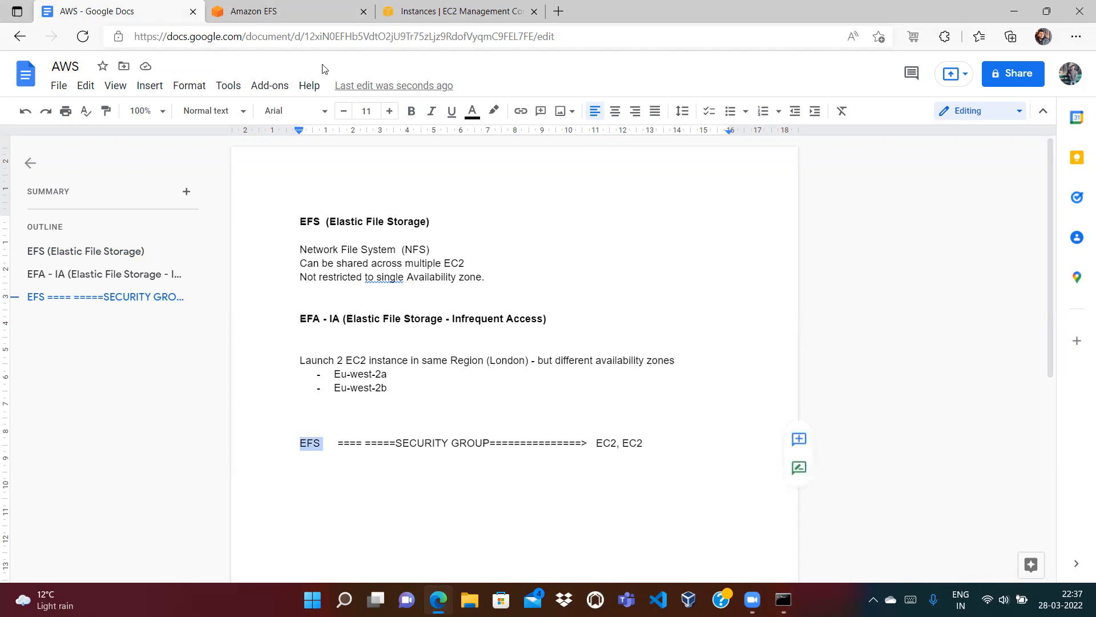
{"action": "left_click", "coordinate": [292, 11]}
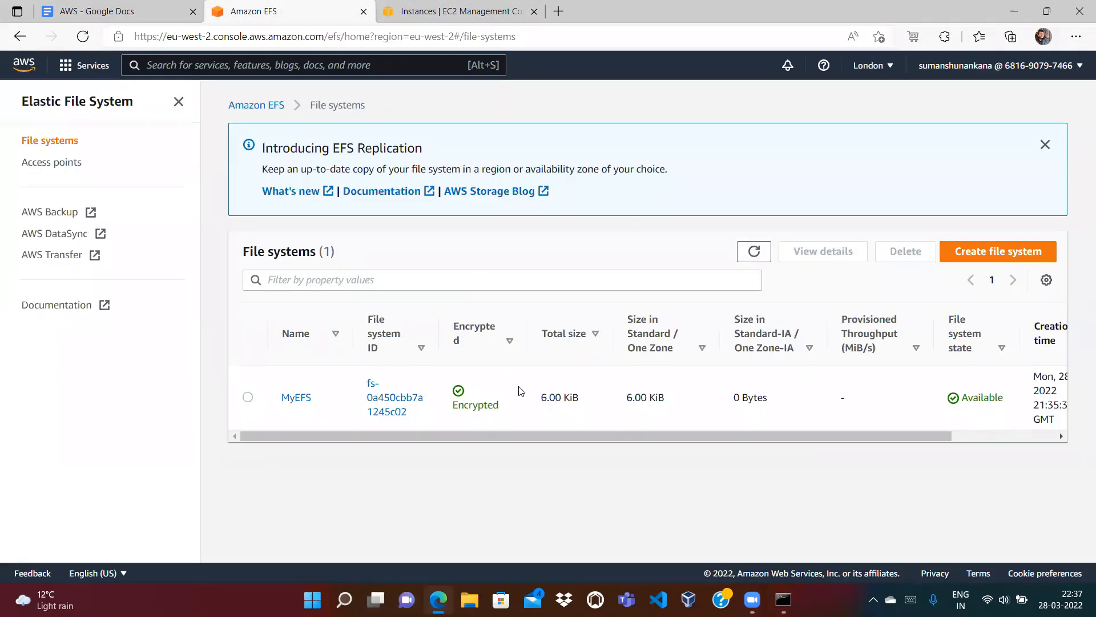
Step: View MyEFS's Attach instructions, select file system ID fs-0a450cbb7a1245c02, then return to File systems
{"action": "left_click", "coordinate": [294, 404]}
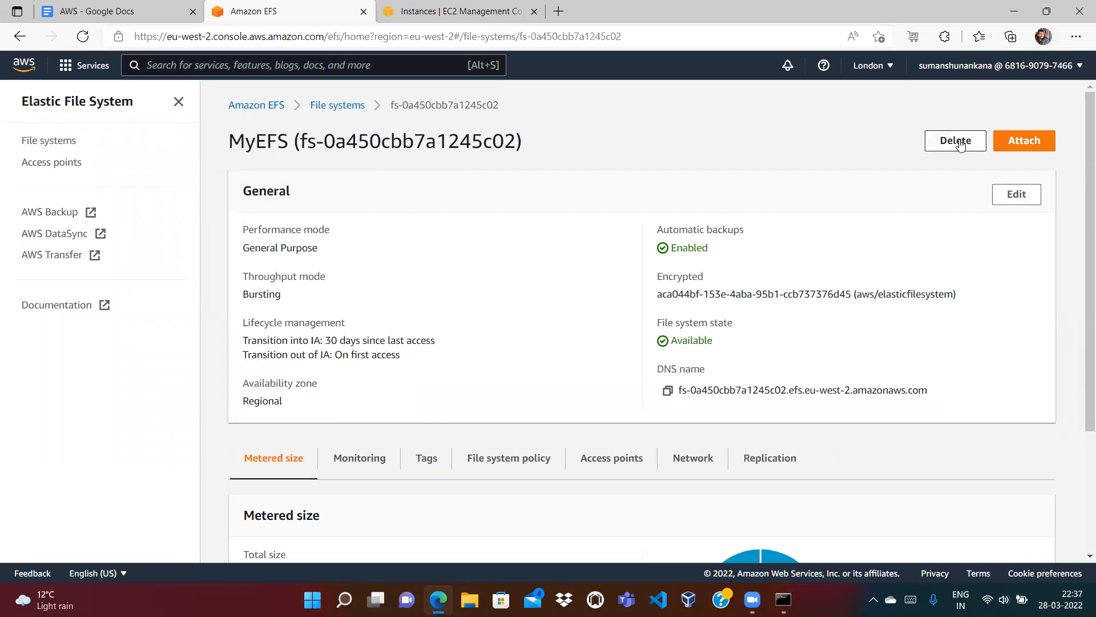
{"action": "left_click", "coordinate": [1036, 145]}
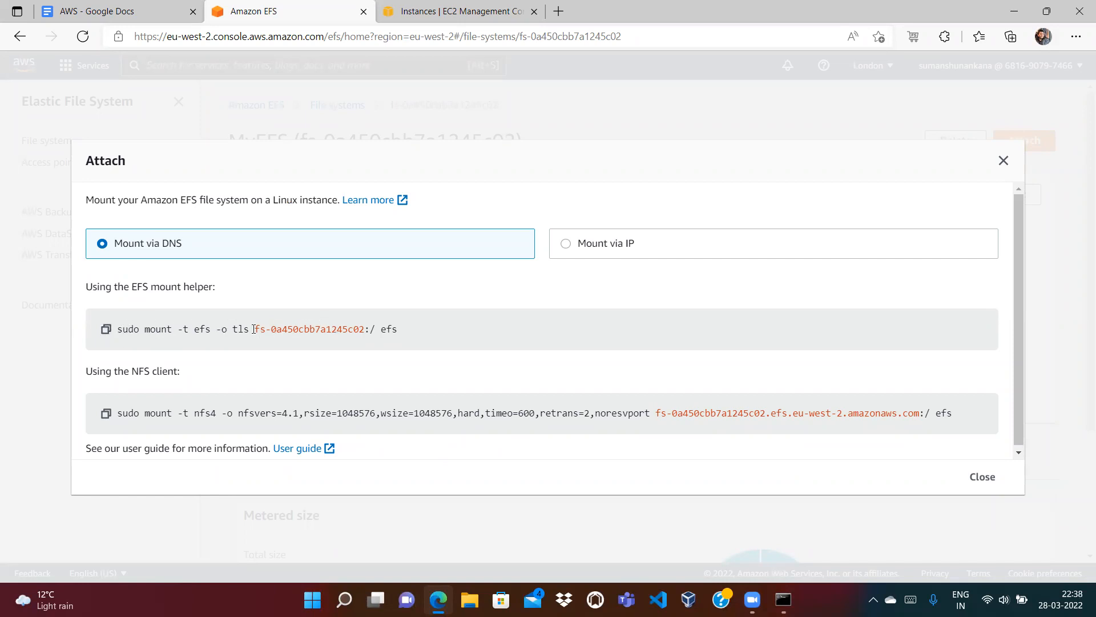
{"action": "left_click_drag", "start_coordinate": [270, 330], "coordinate": [366, 331]}
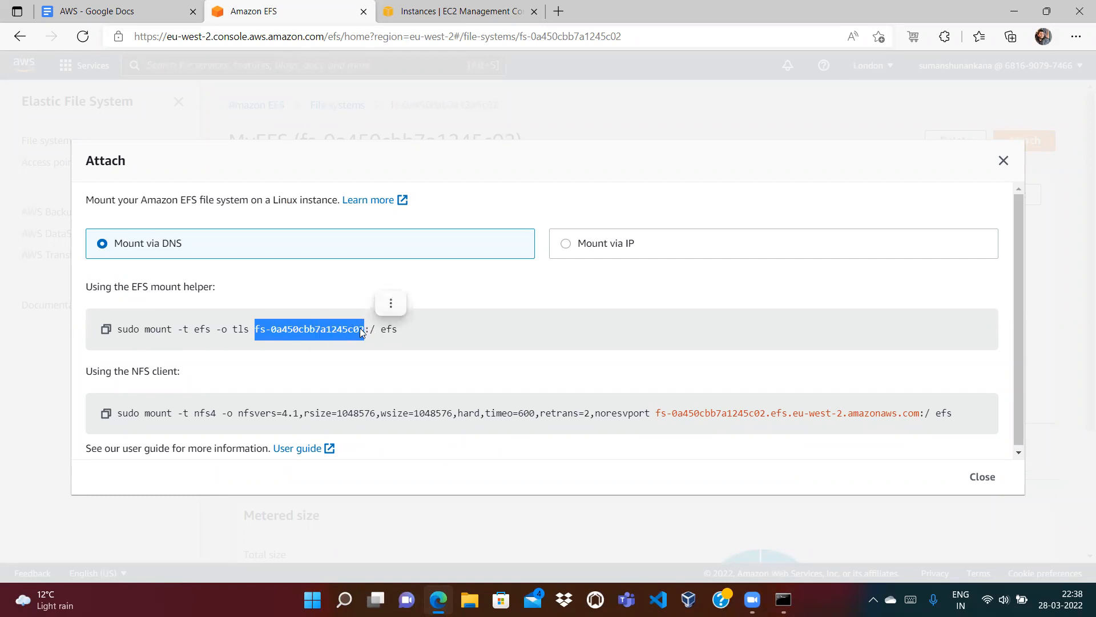
{"action": "left_click", "coordinate": [1003, 161]}
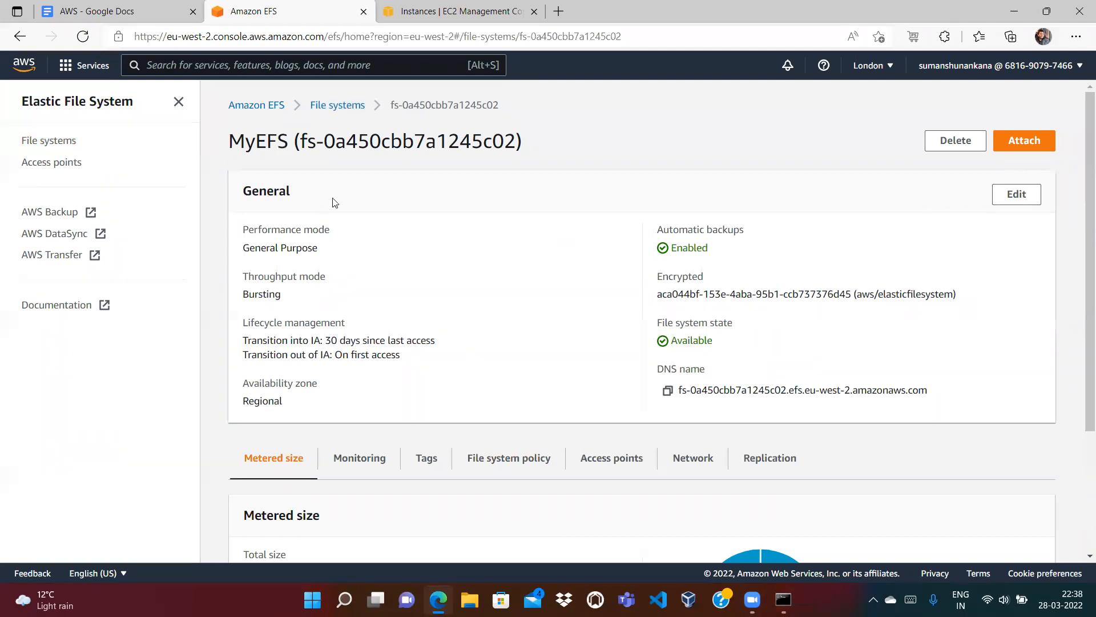
{"action": "left_click", "coordinate": [341, 107]}
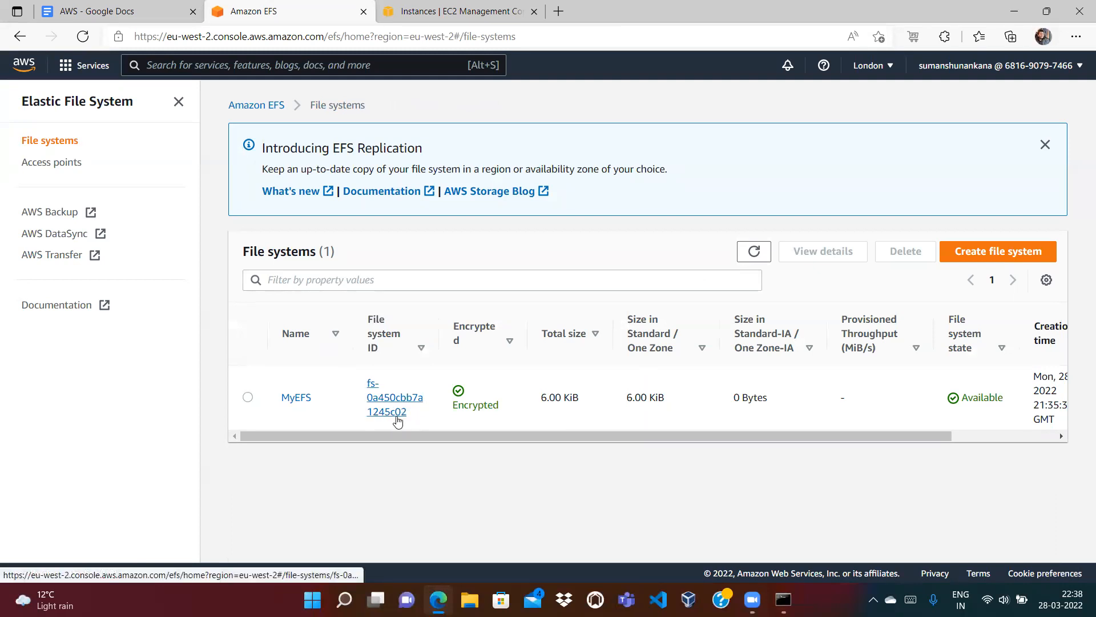
Step: Reopen MyEFS's Attach instructions and examine the 'sudo mount -t efs -o tls' mount-helper command
{"action": "left_click", "coordinate": [296, 397]}
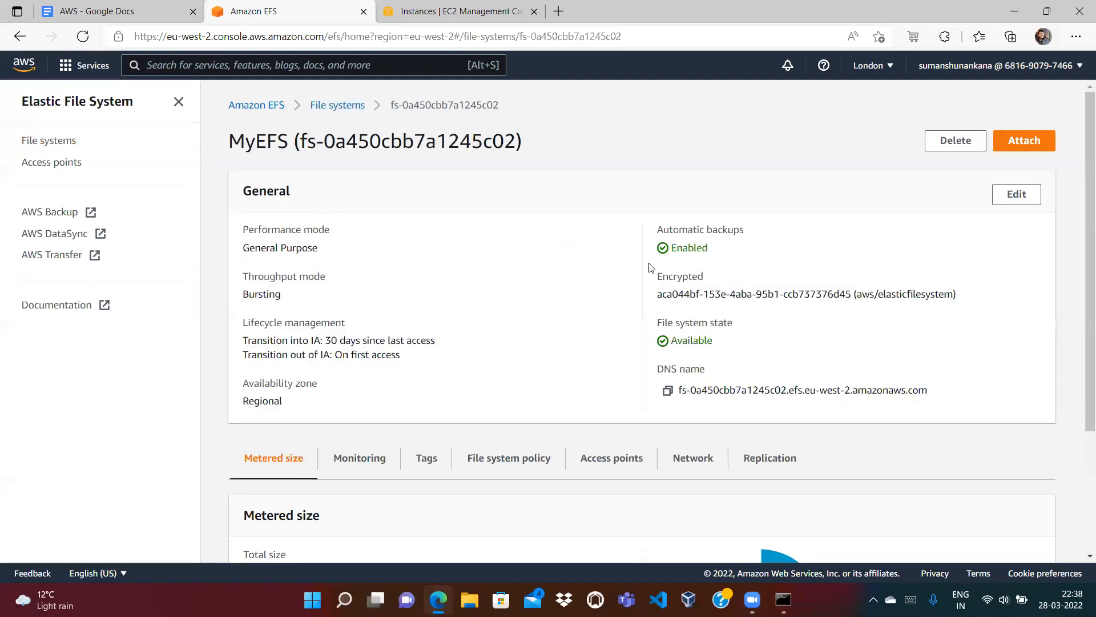
{"action": "left_click", "coordinate": [1024, 142]}
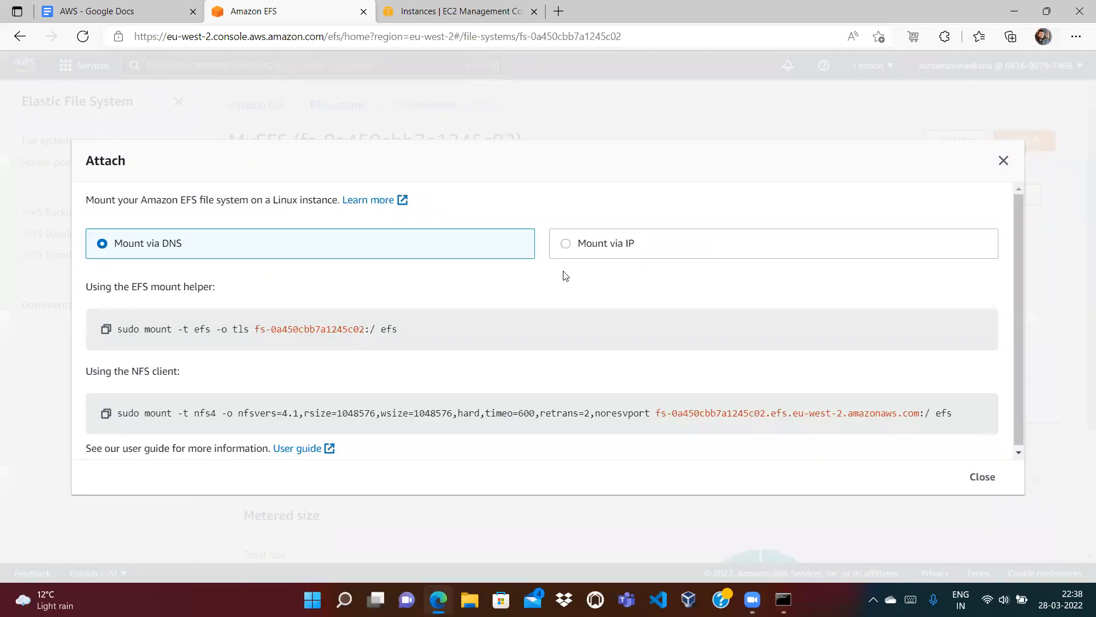
{"action": "triple_click", "coordinate": [152, 330]}
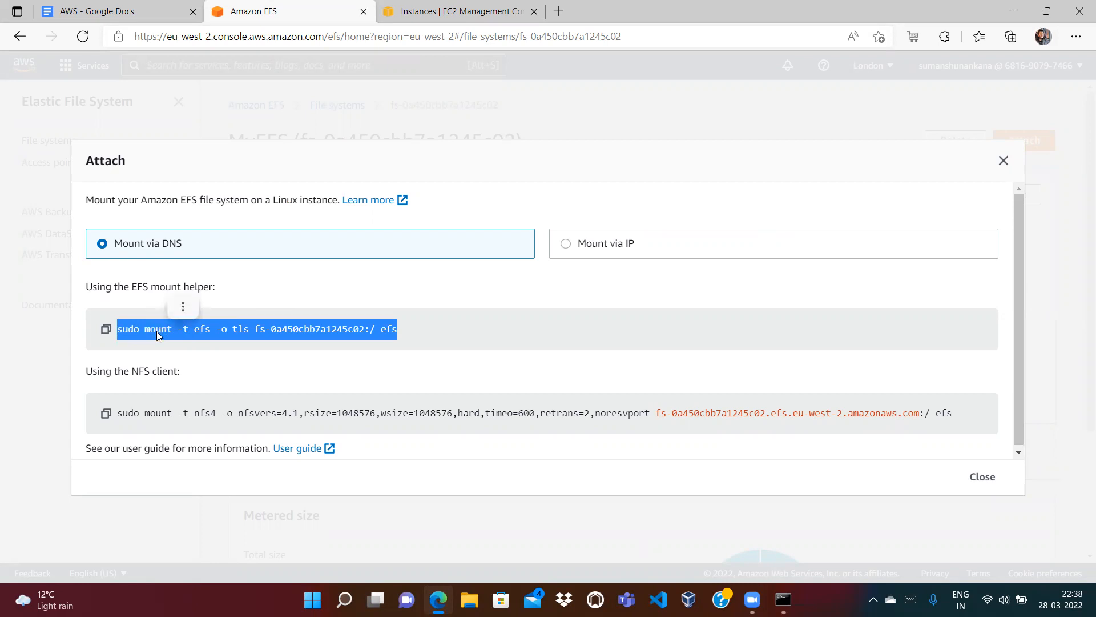
{"action": "double_click", "coordinate": [258, 330]}
{"action": "left_click_drag", "start_coordinate": [381, 331], "coordinate": [388, 331]}
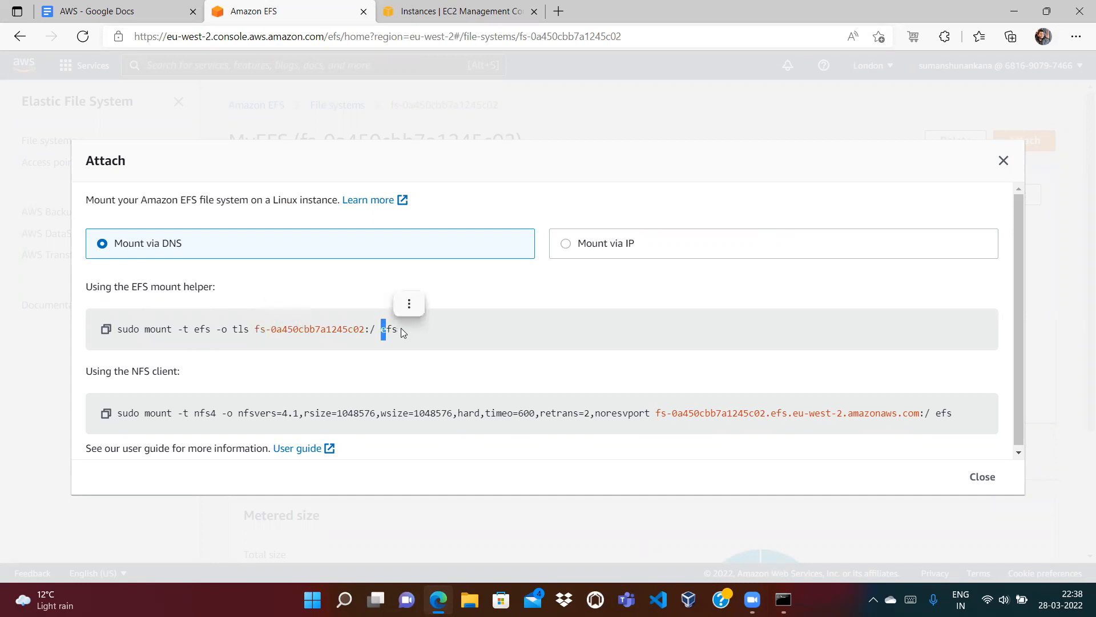
{"action": "left_click", "coordinate": [407, 334]}
Step: In the SSH session, create an efs directory in the home folder and confirm it with ls
{"action": "left_click", "coordinate": [783, 599]}
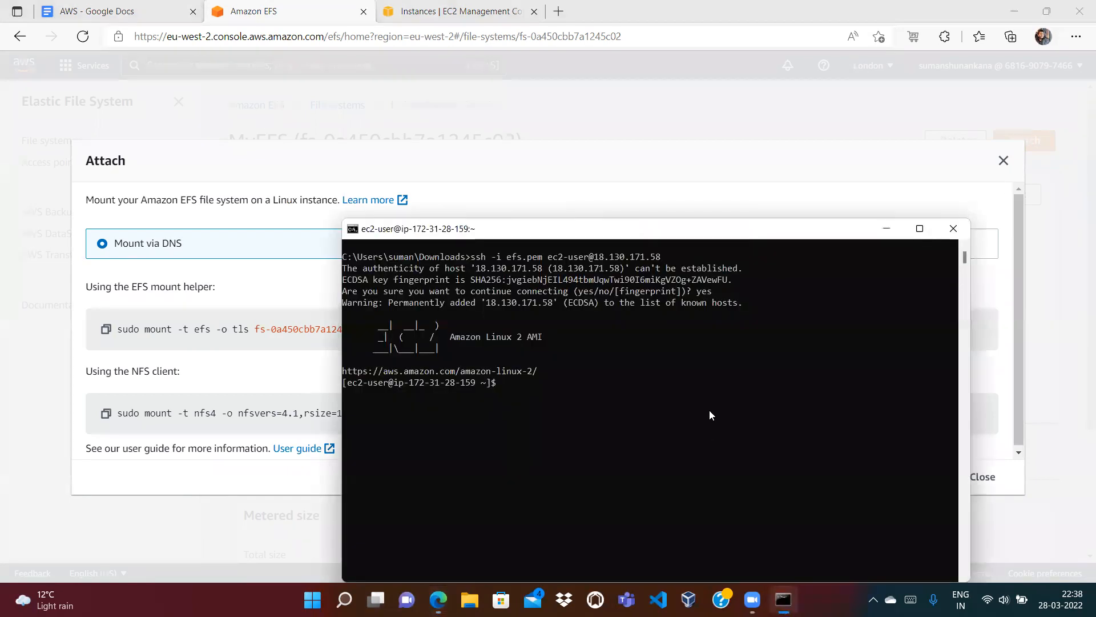
{"action": "left_click_drag", "start_coordinate": [719, 239], "coordinate": [673, 86]}
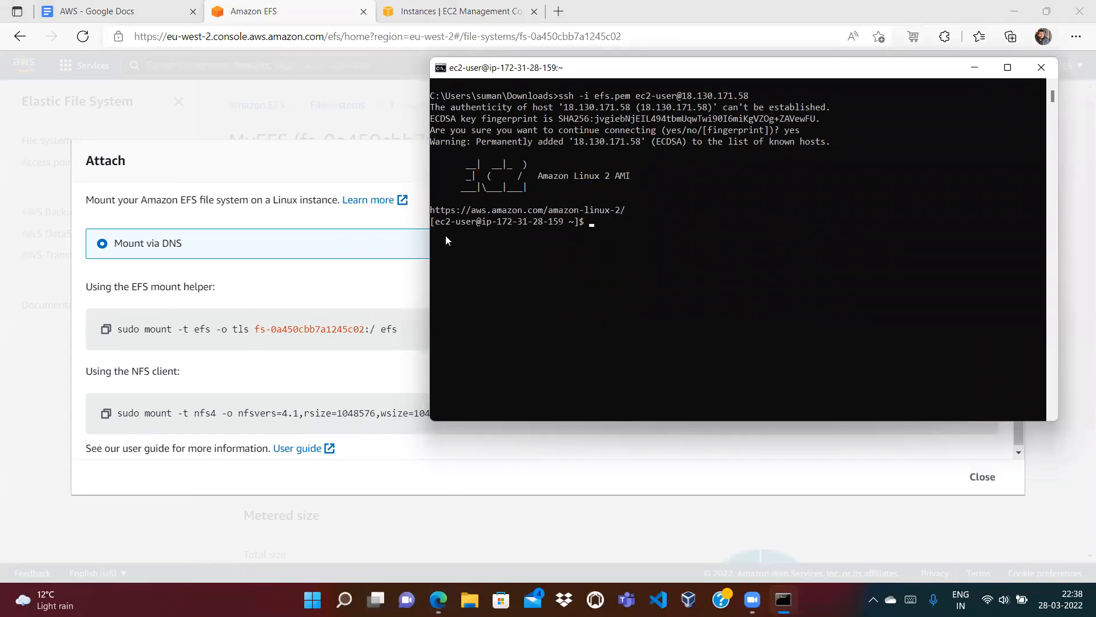
{"action": "type", "text": "ls"}
{"action": "key", "text": "Return"}
{"action": "type", "text": "mkdir efs"}
{"action": "key", "text": "Return"}
{"action": "type", "text": "ls"}
{"action": "key", "text": "Return"}
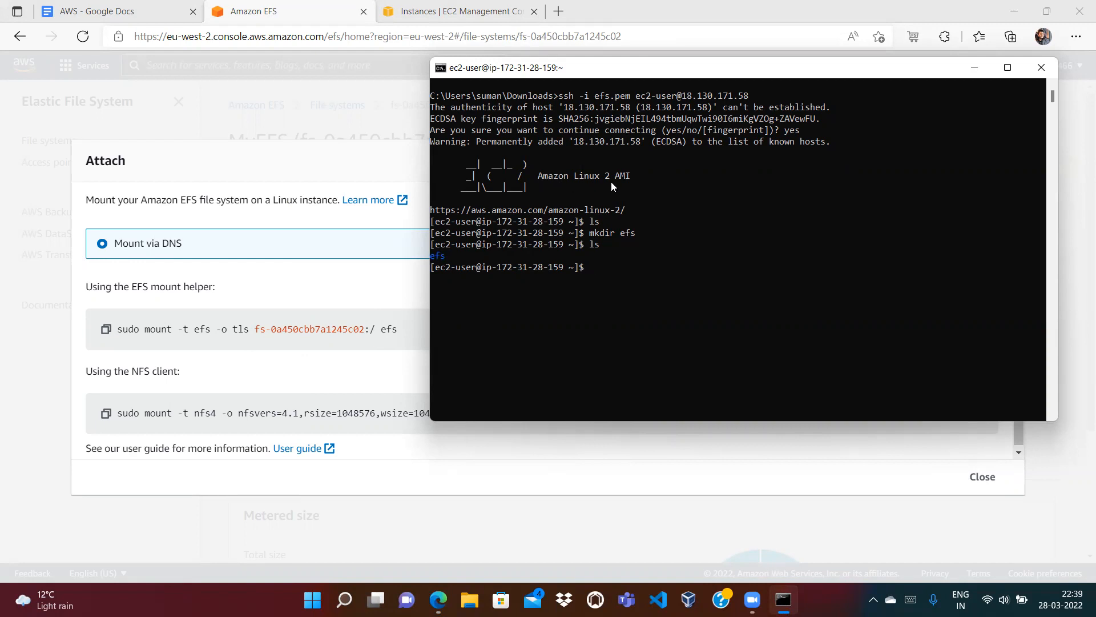
Step: Install the amazon-efs-utils package with sudo yum, approving the installation
{"action": "type", "text": "sudo yum install amazon-efs-utils"}
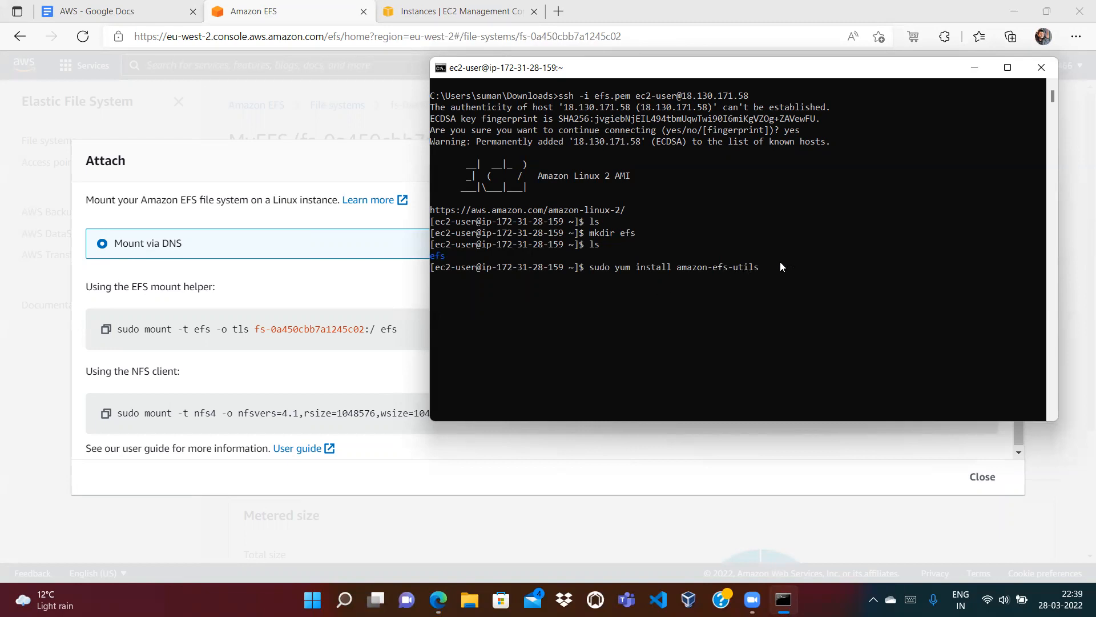
{"action": "key", "text": "Return"}
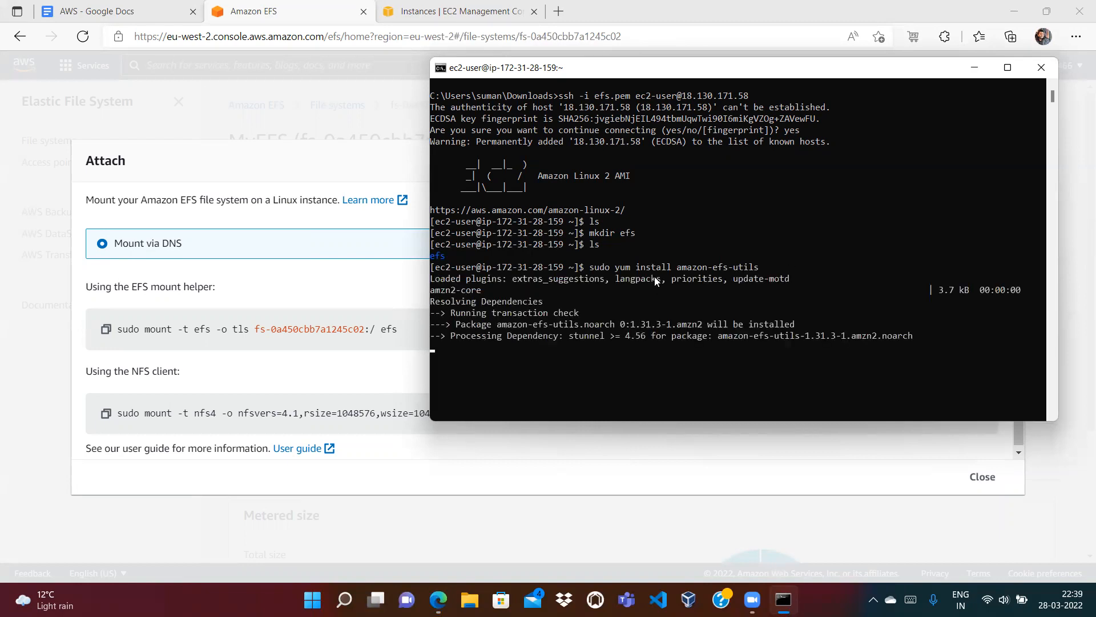
{"action": "type", "text": "y"}
{"action": "key", "text": "Return"}
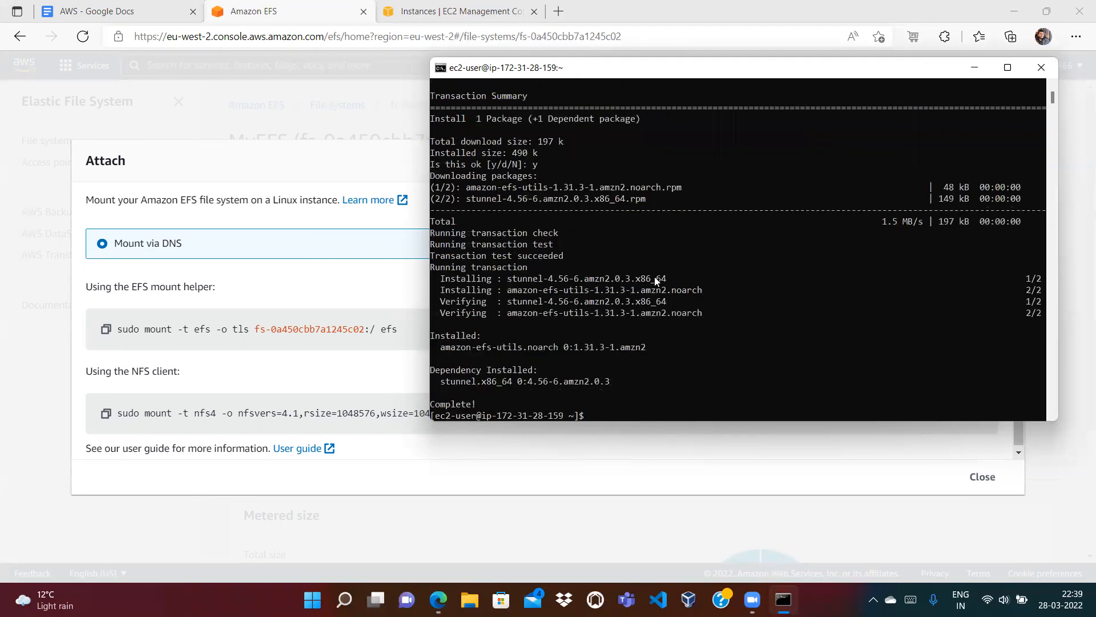
Step: Run sudo mount -t efs -o tls fs-0a450cbb7a1245c02:/ efs, then list the home directory
{"action": "type", "text": "clear"}
{"action": "key", "text": "Return"}
{"action": "key", "text": "Return"}
{"action": "key", "text": "Return"}
{"action": "key", "text": "Return"}
{"action": "key", "text": "Return"}
{"action": "key", "text": "Return"}
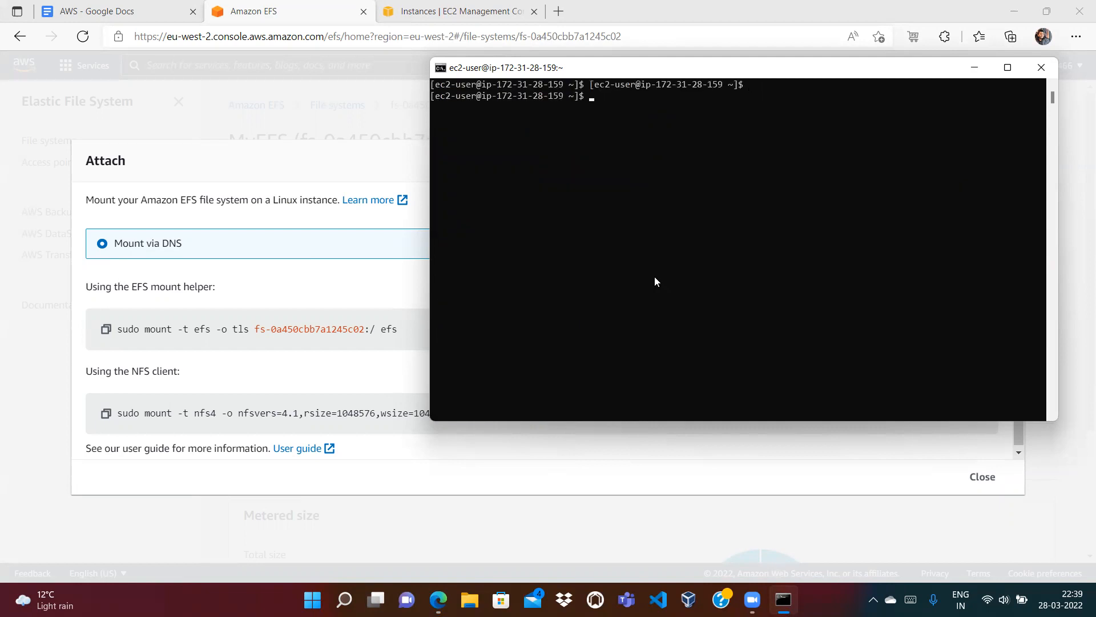
{"action": "type", "text": "sudo mount"}
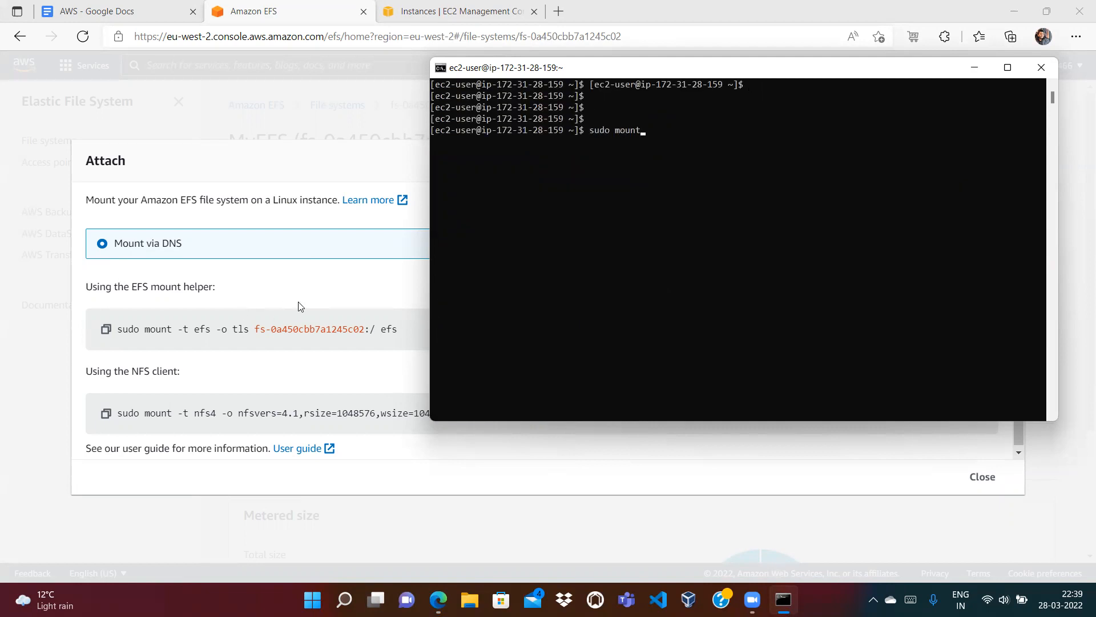
{"action": "type", "text": " -t efs -o tls fs-0a450cbb7a124"}
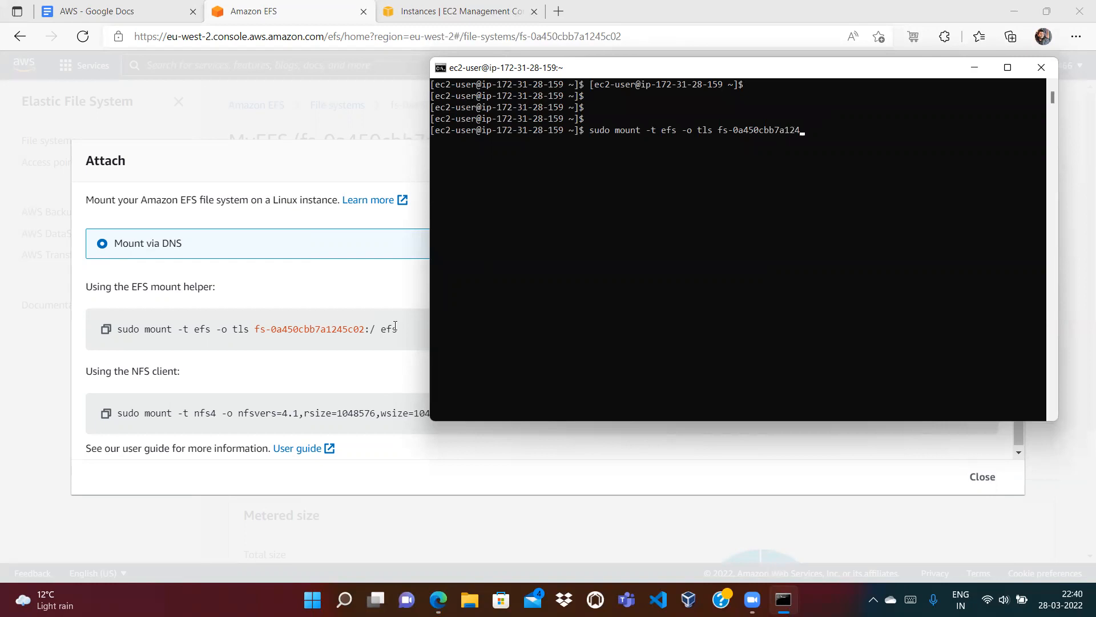
{"action": "type", "text": "5c02:/ efs"}
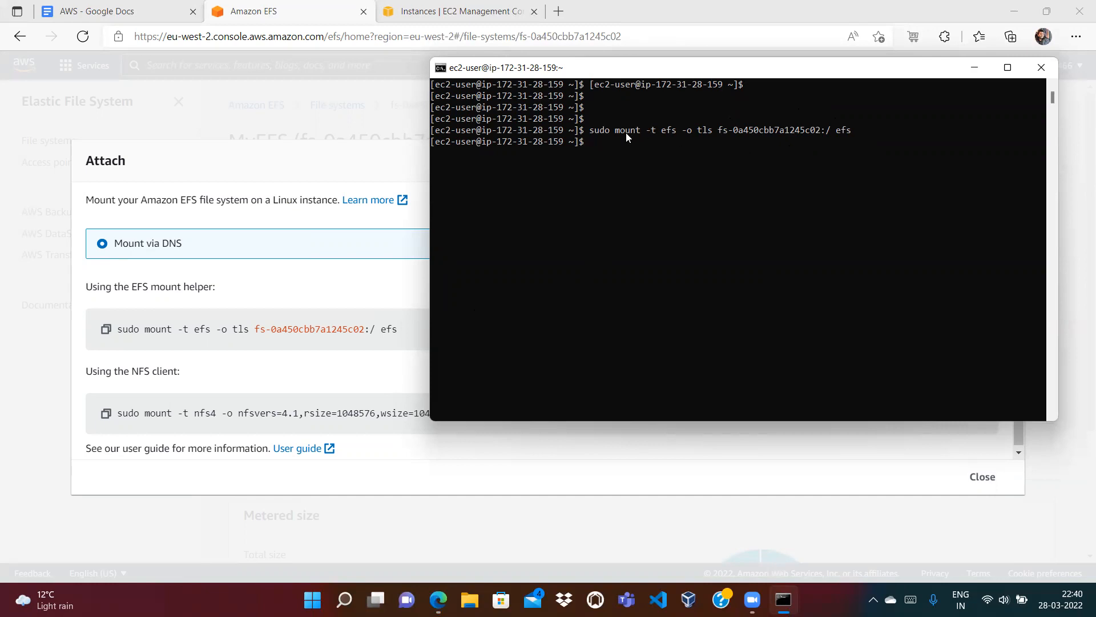
{"action": "type", "text": "ls"}
{"action": "key", "text": "Return"}
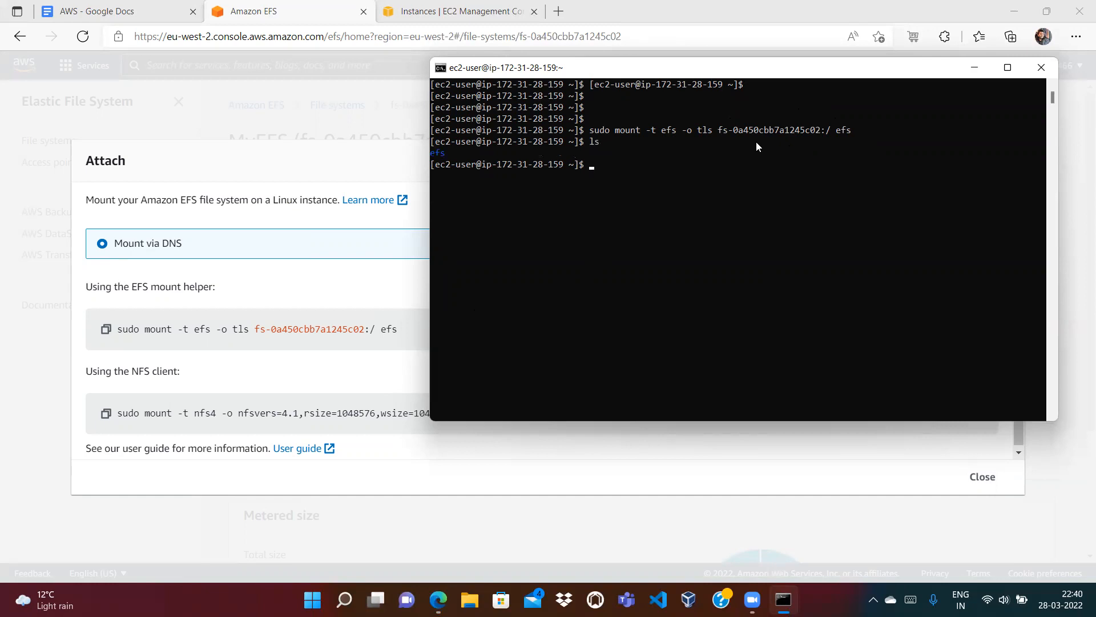
Step: Move into the mounted efs directory, switch to root, and create an empty sample.txt
{"action": "type", "text": "cd efs"}
{"action": "key", "text": "Return"}
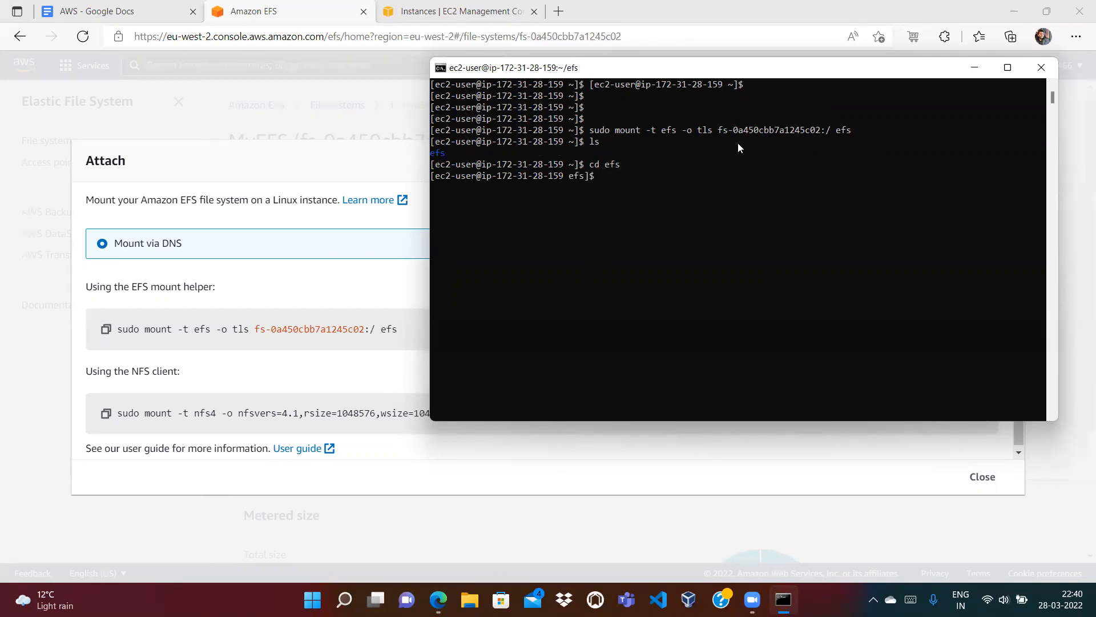
{"action": "type", "text": "pwd"}
{"action": "key", "text": "Return"}
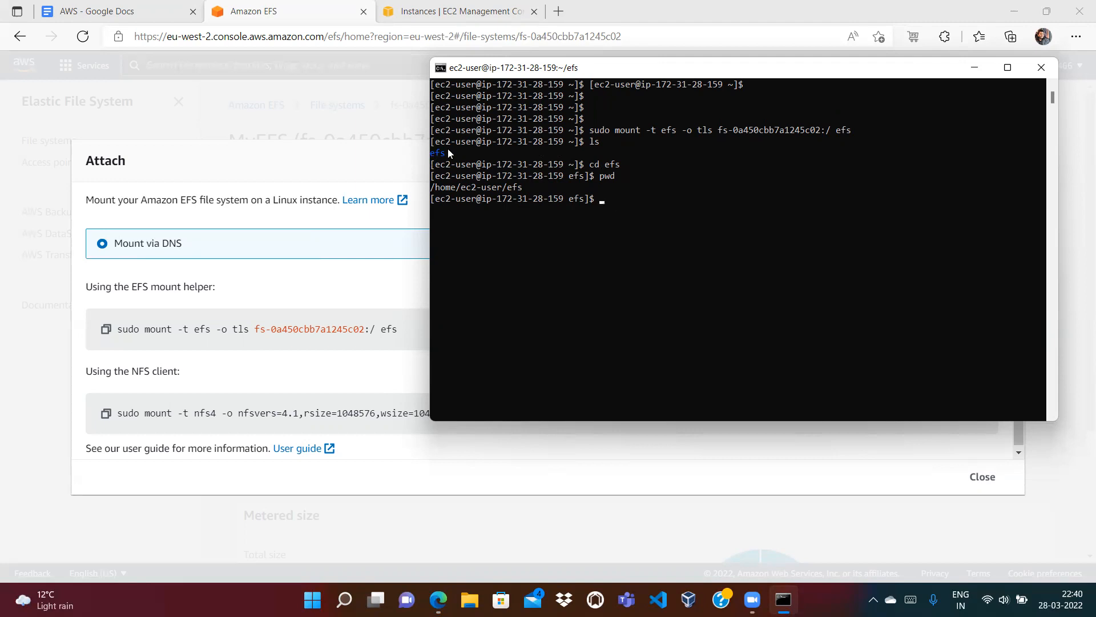
{"action": "type", "text": "touch sample.txt"}
{"action": "key", "text": "Return"}
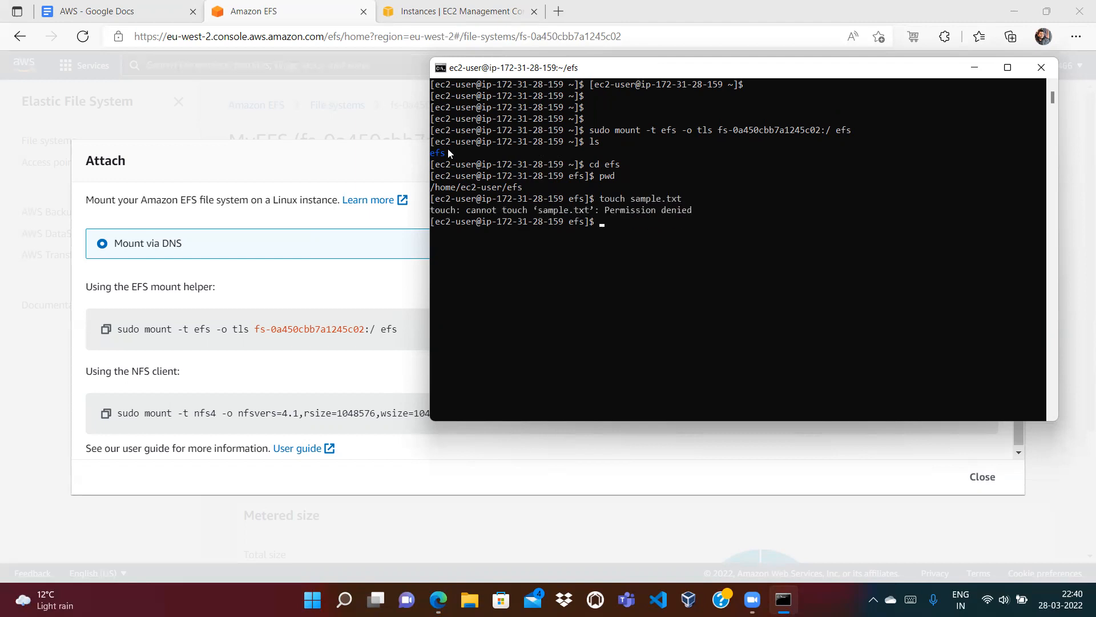
{"action": "type", "text": "sudo su"}
{"action": "key", "text": "Return"}
{"action": "type", "text": "touch s"}
{"action": "type", "text": "a,p"}
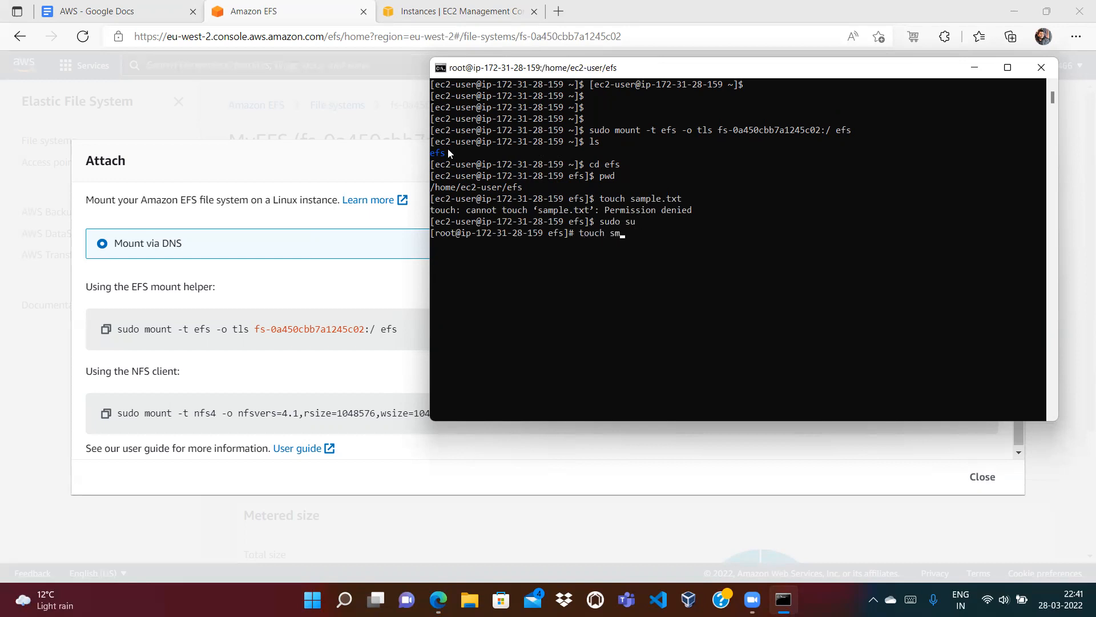
{"action": "key", "text": "BackSpace"}
{"action": "key", "text": "BackSpace"}
{"action": "type", "text": "mple.txt"}
{"action": "key", "text": "Return"}
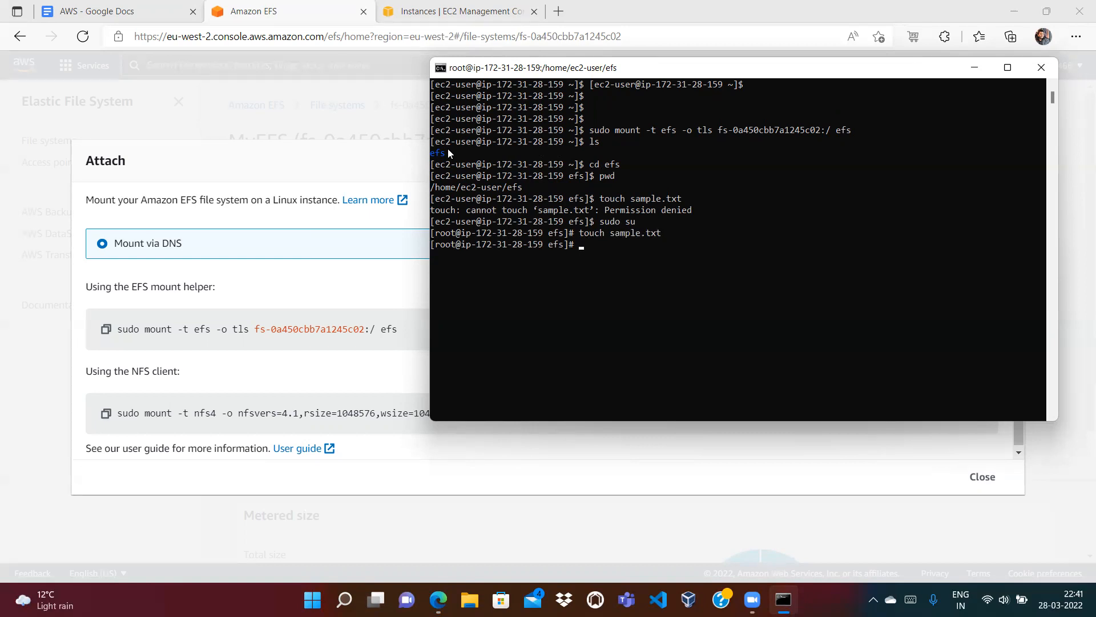
Step: Write 'hi, I am a sample.txt file' into sample.txt with nano, save it, and cat it
{"action": "type", "text": "nano sample.txt"}
{"action": "key", "text": "Return"}
{"action": "type", "text": "h"}
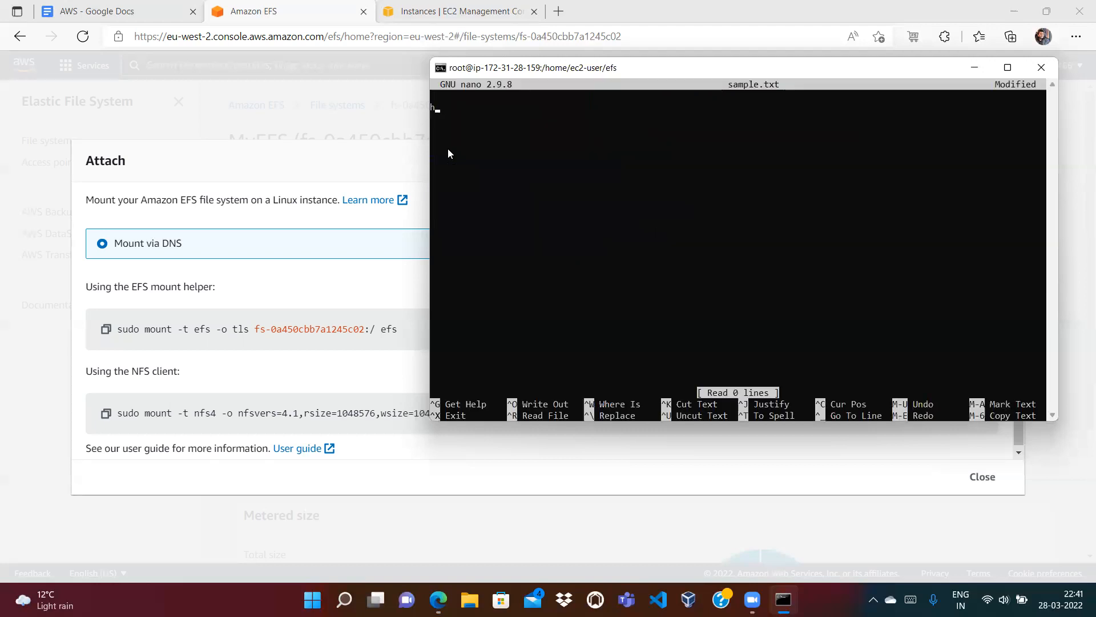
{"action": "type", "text": "i, I am s"}
{"action": "key", "text": "BackSpace"}
{"action": "type", "text": "a samble"}
{"action": "key", "text": "BackSpace"}
{"action": "key", "text": "BackSpace"}
{"action": "key", "text": "BackSpace"}
{"action": "type", "text": "ple.txt "}
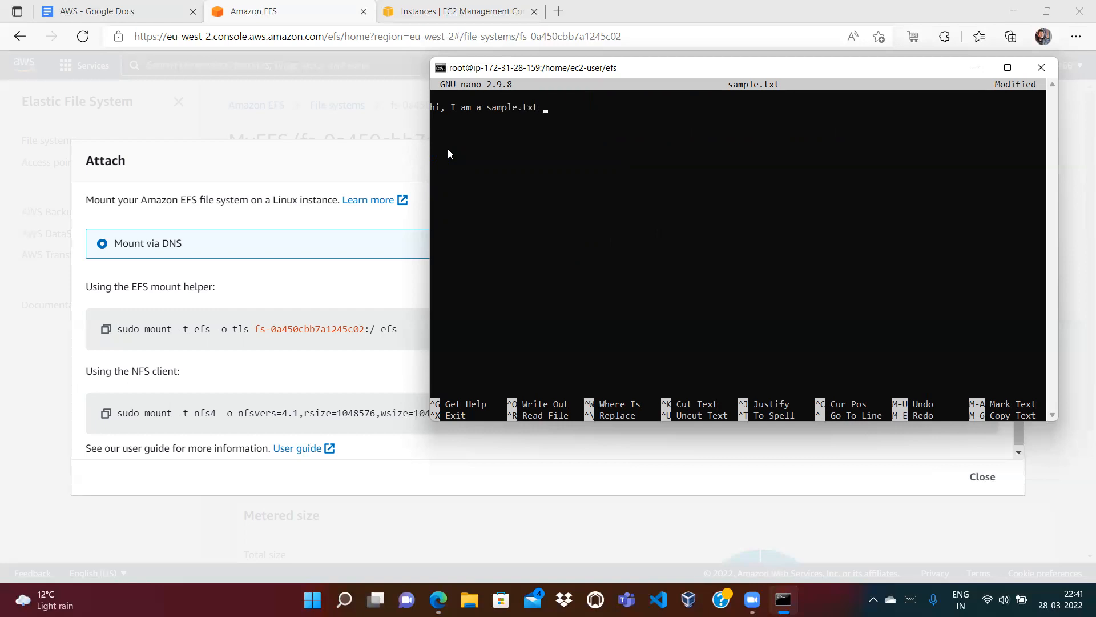
{"action": "type", "text": "file"}
{"action": "key", "text": "ctrl+x"}
{"action": "key", "text": "y"}
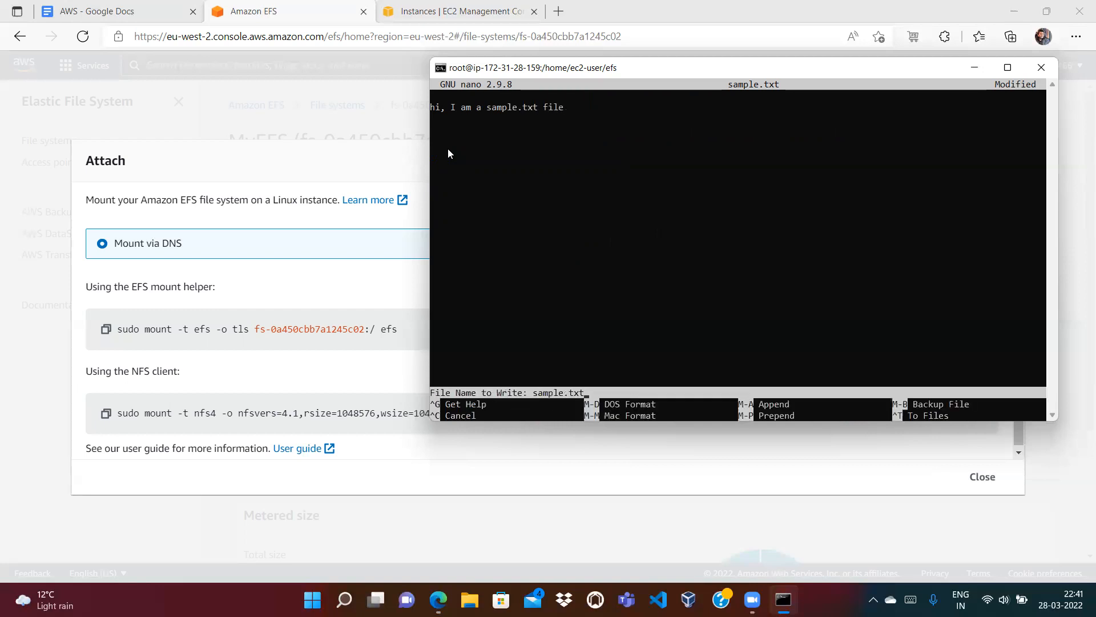
{"action": "key", "text": "Return"}
{"action": "type", "text": "cat sample.txt"}
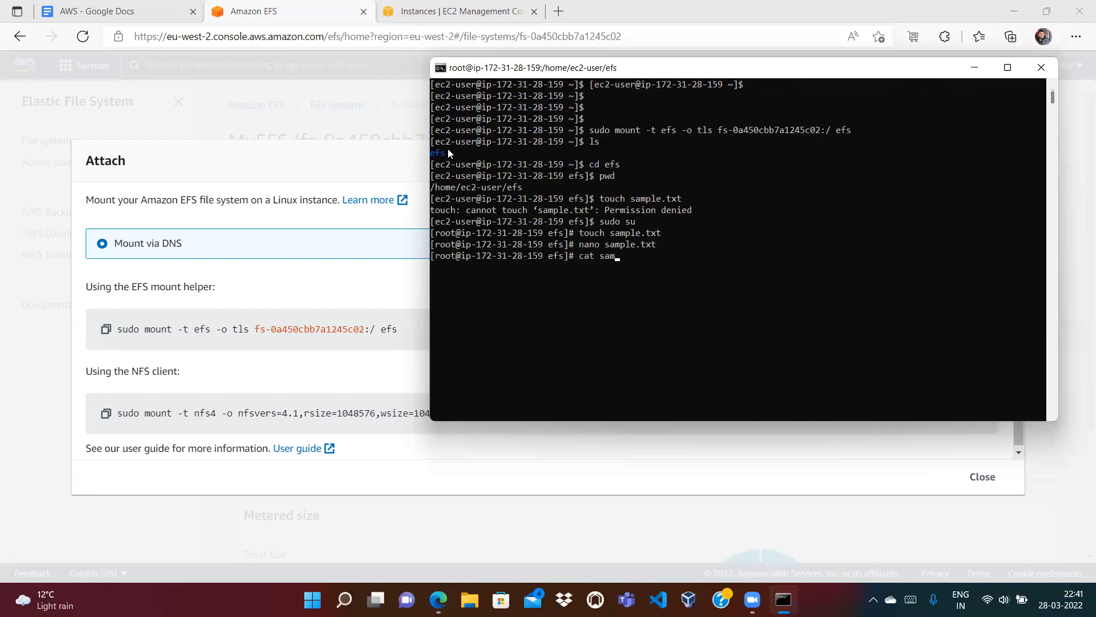
{"action": "key", "text": "Return"}
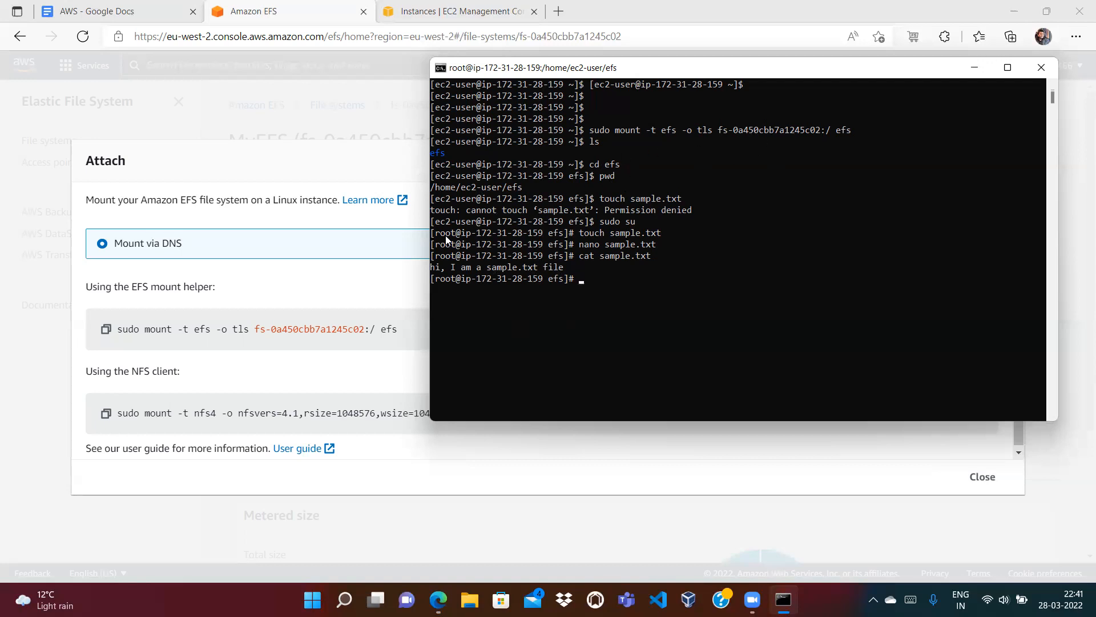
Step: Exit the root shell and log out of First-EC2, closing its SSH connection
{"action": "type", "text": "exit"}
{"action": "key", "text": "Return"}
{"action": "type", "text": "logout"}
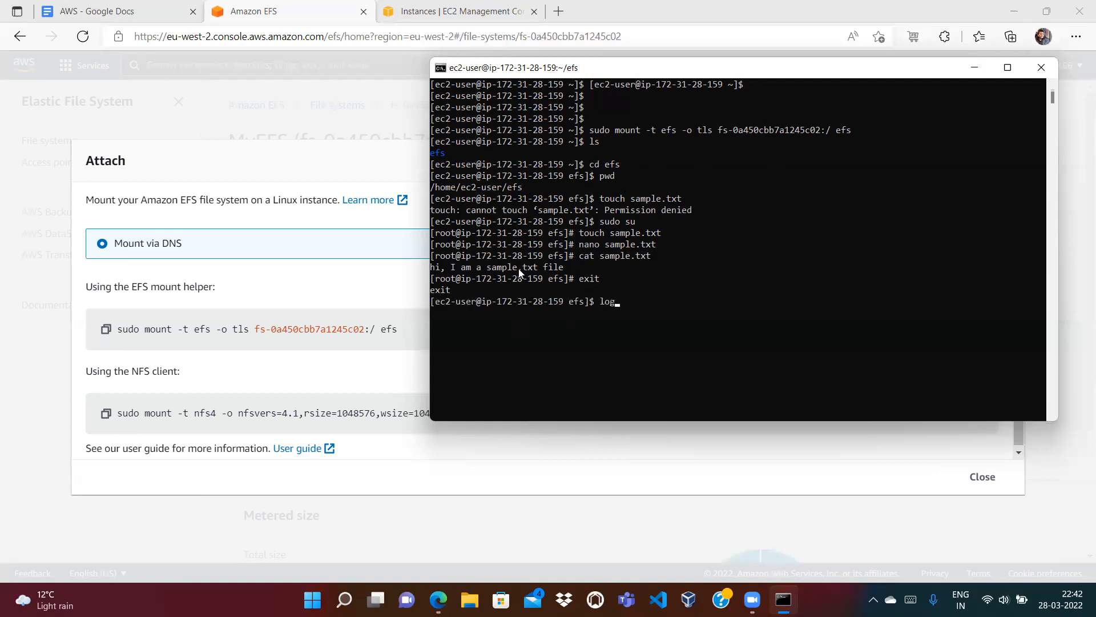
{"action": "key", "text": "Return"}
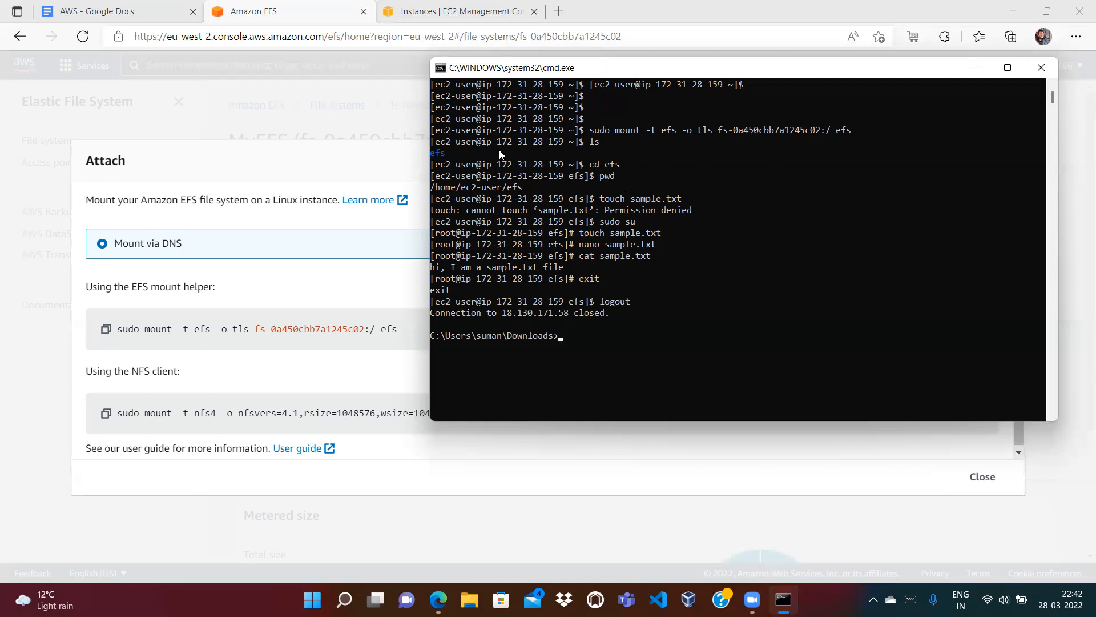
{"action": "left_click", "coordinate": [451, 11]}
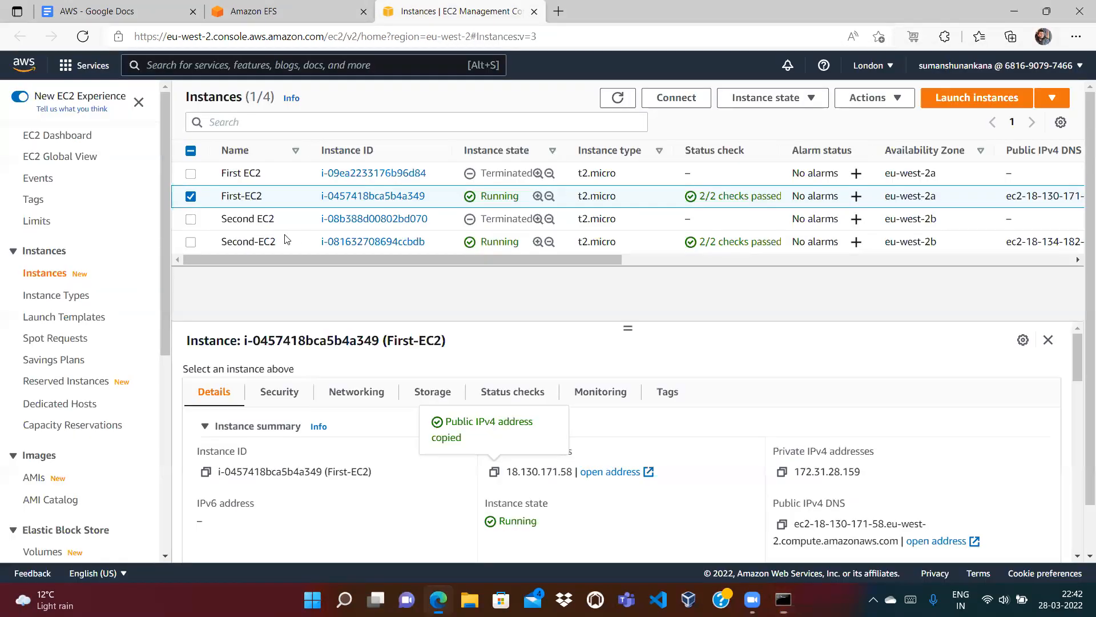
Step: Select Second-EC2 and copy its public IPv4 address 18.134.182.20
{"action": "left_click", "coordinate": [190, 196]}
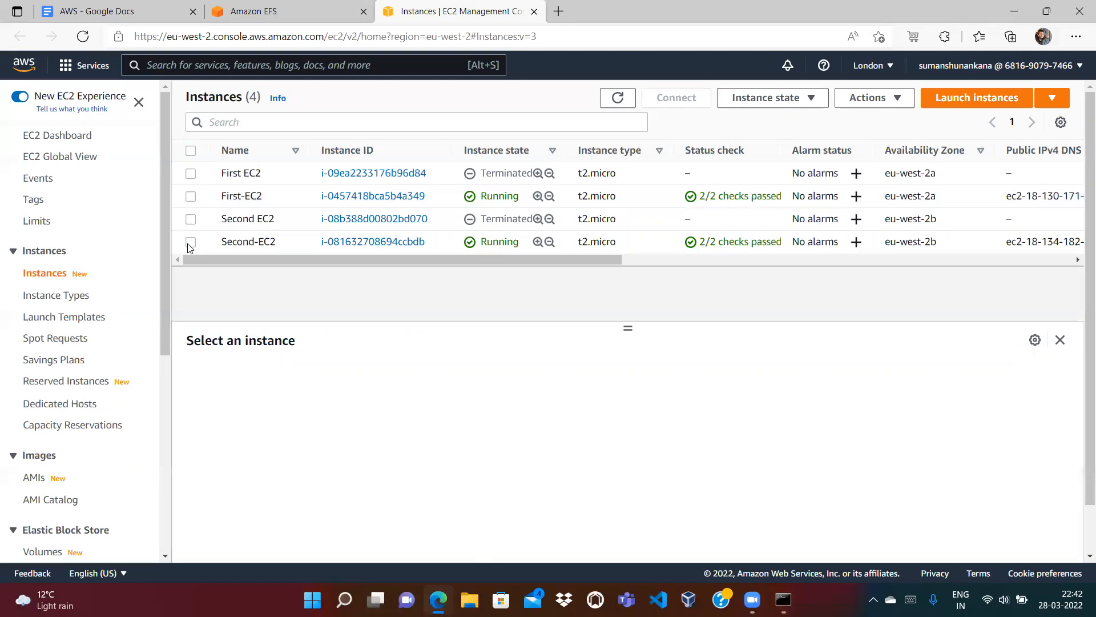
{"action": "left_click", "coordinate": [191, 244]}
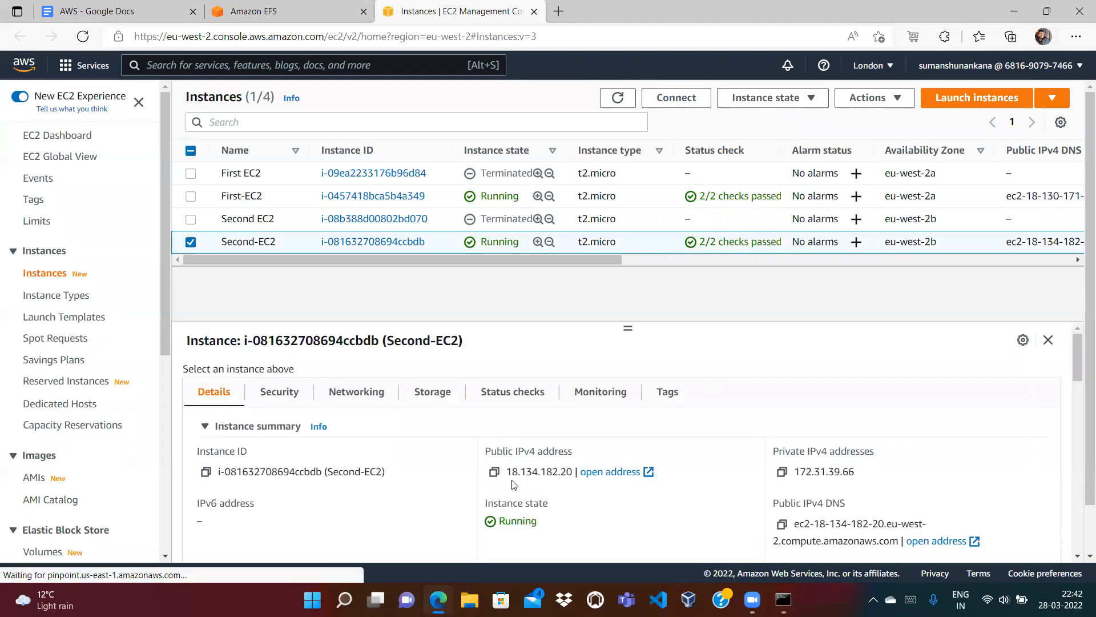
{"action": "left_click", "coordinate": [494, 472]}
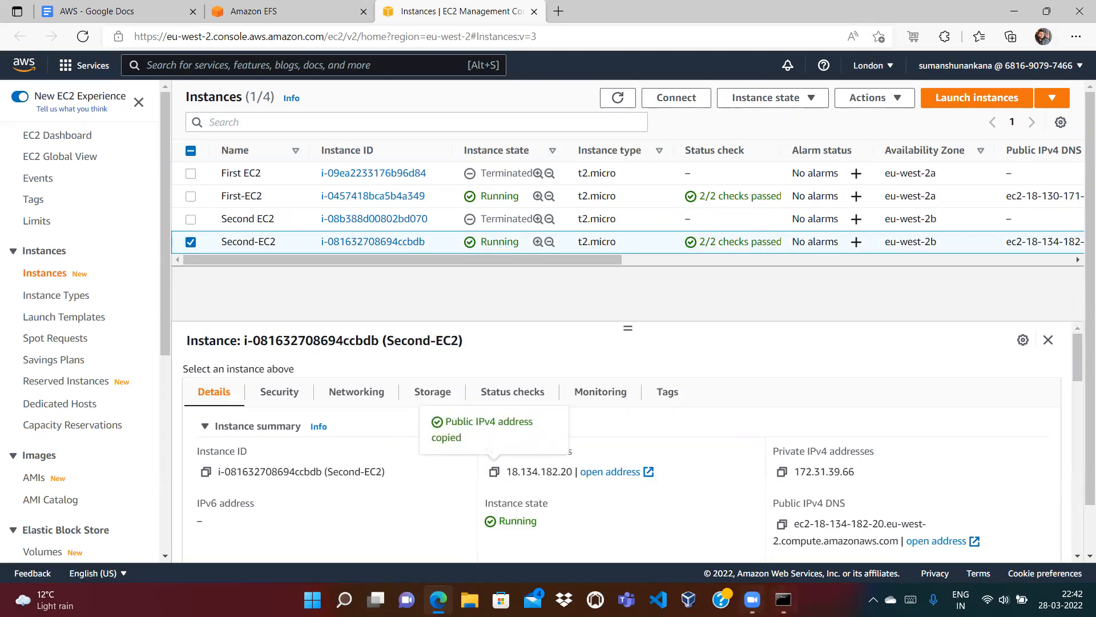
{"action": "key", "text": "alt+Tab"}
{"action": "type", "text": "cls"}
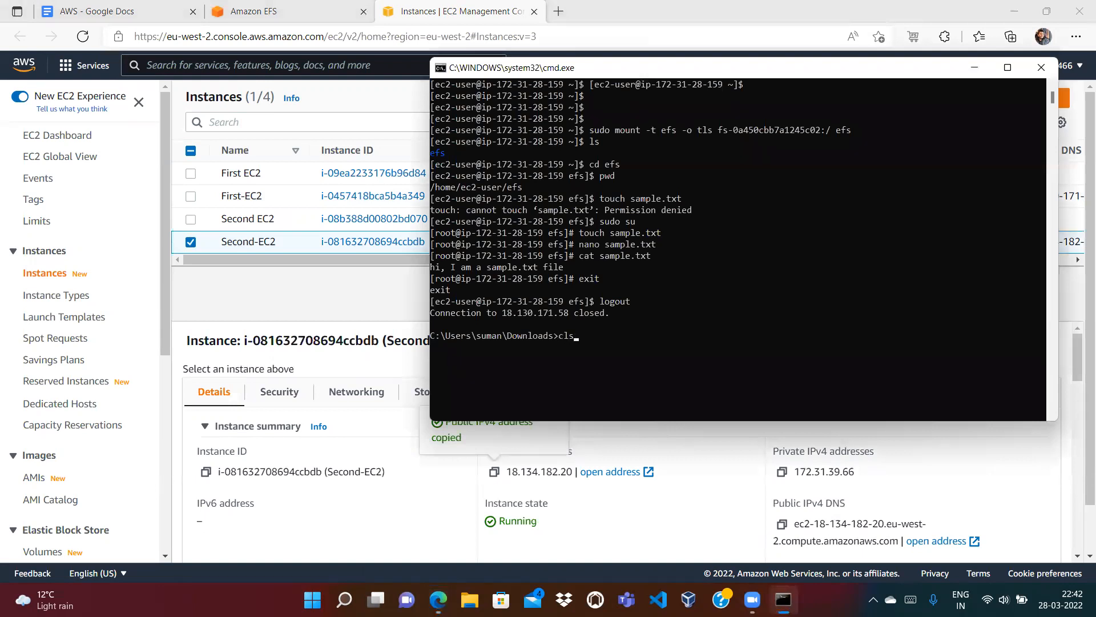
{"action": "key", "text": "Return"}
{"action": "type", "text": "ssh -i"}
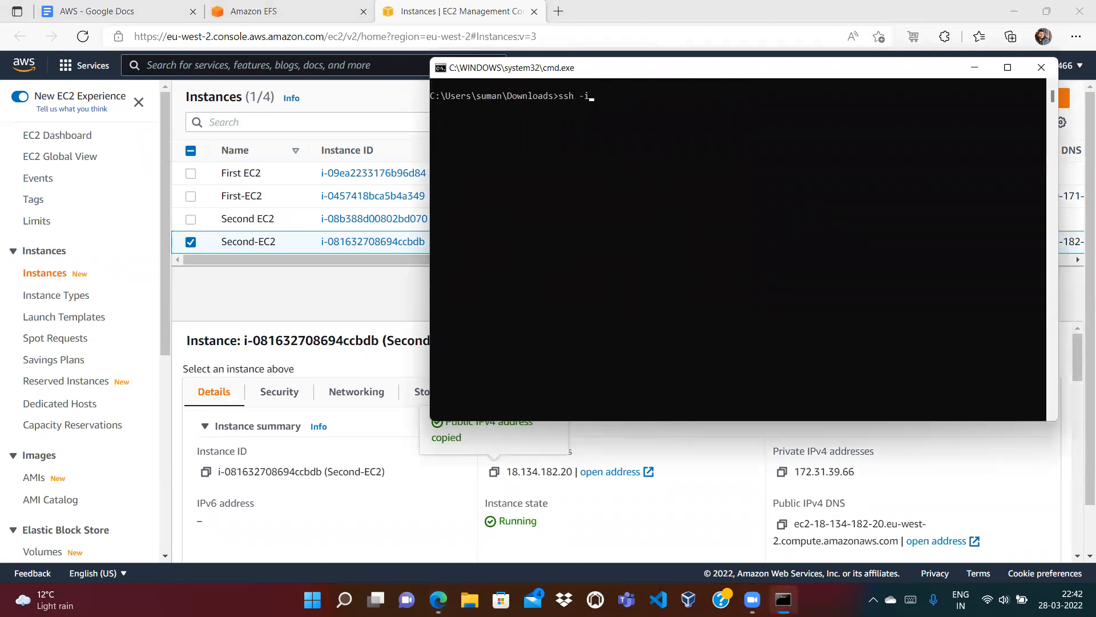
{"action": "type", "text": " efs.pem ec2-user@"}
{"action": "key", "text": "ctrl+v"}
{"action": "key", "text": "Return"}
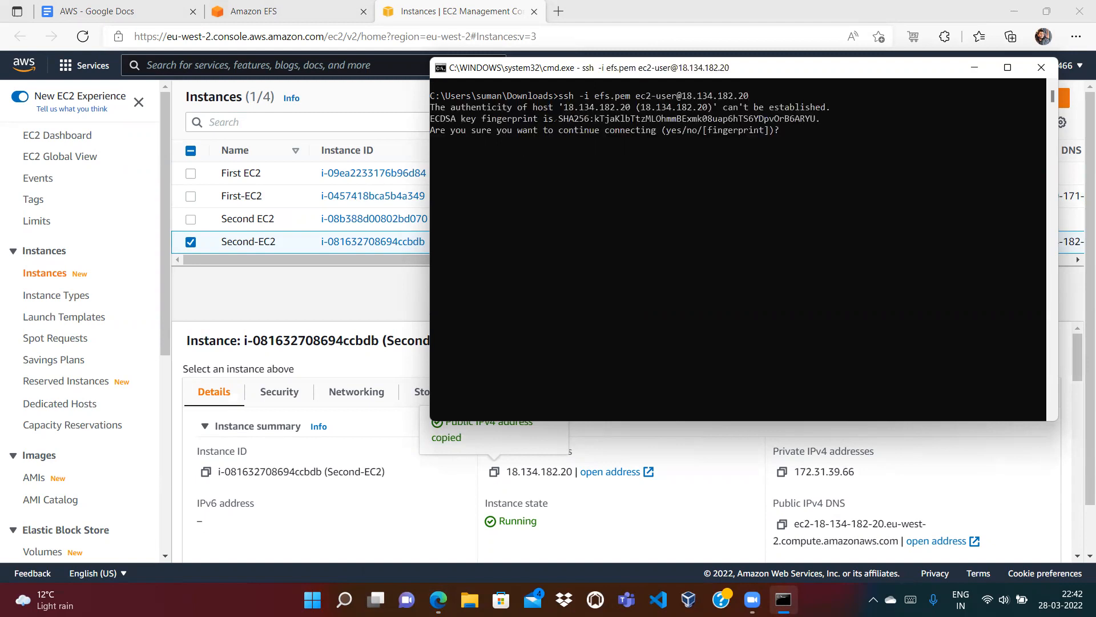
{"action": "type", "text": "yes"}
{"action": "key", "text": "Return"}
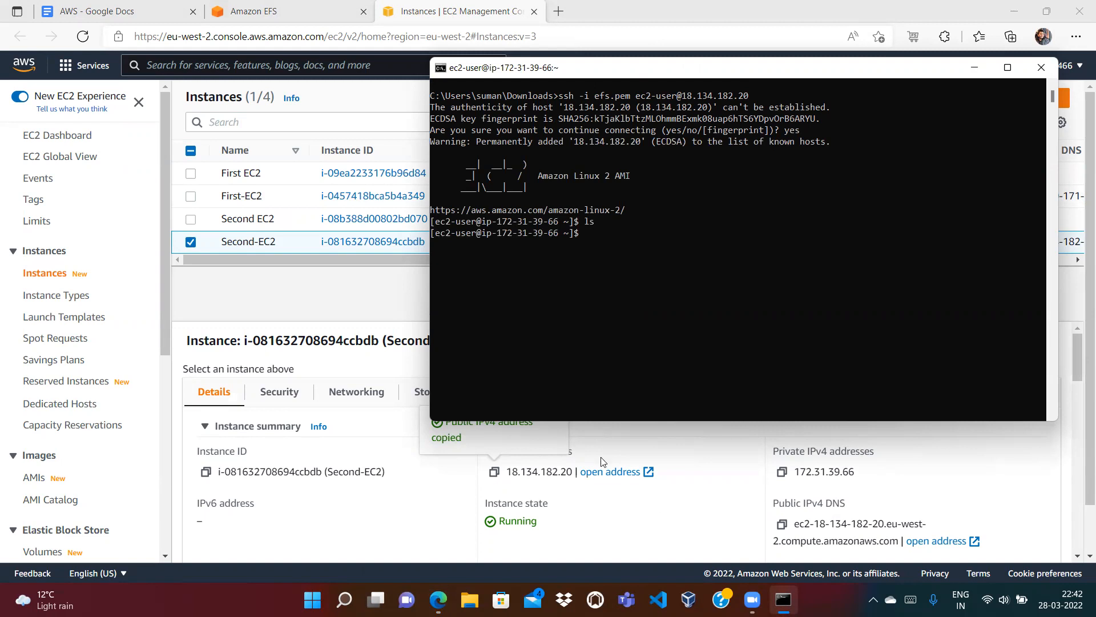
{"action": "left_click", "coordinate": [331, 12]}
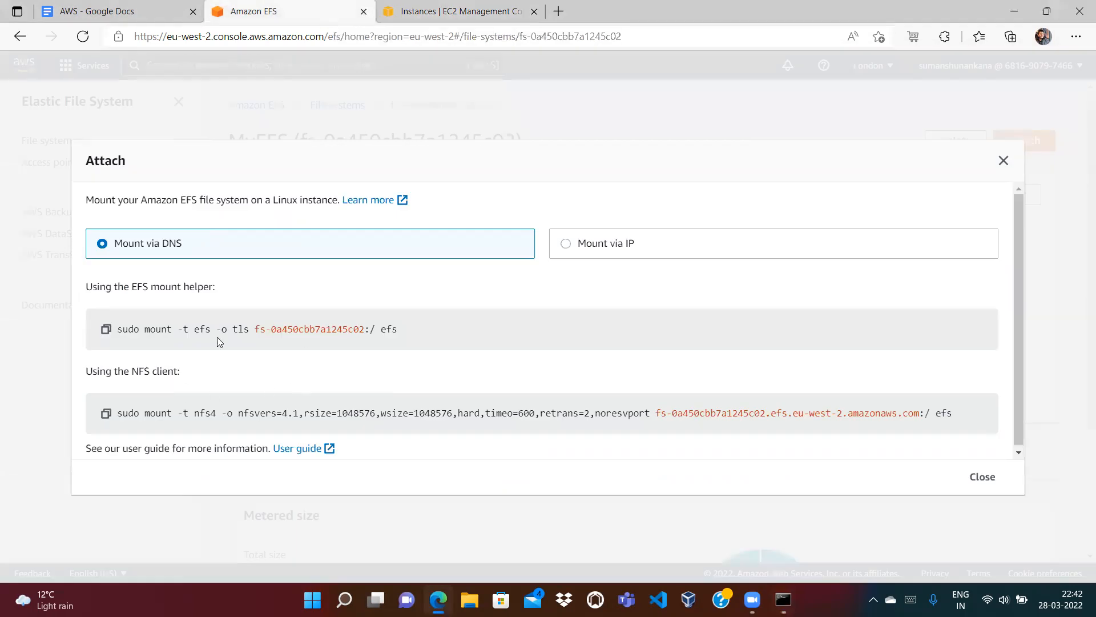
Step: Create an efs directory on Second-EC2 with mkdir efs
{"action": "key", "text": "alt+Tab"}
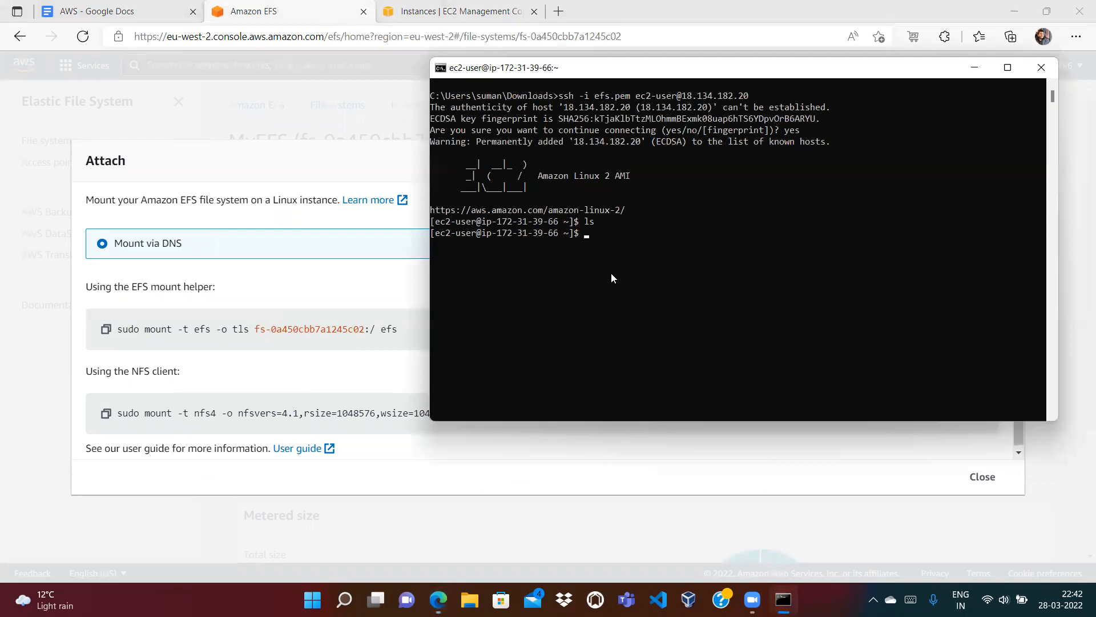
{"action": "type", "text": "mkdir efs"}
{"action": "key", "text": "Return"}
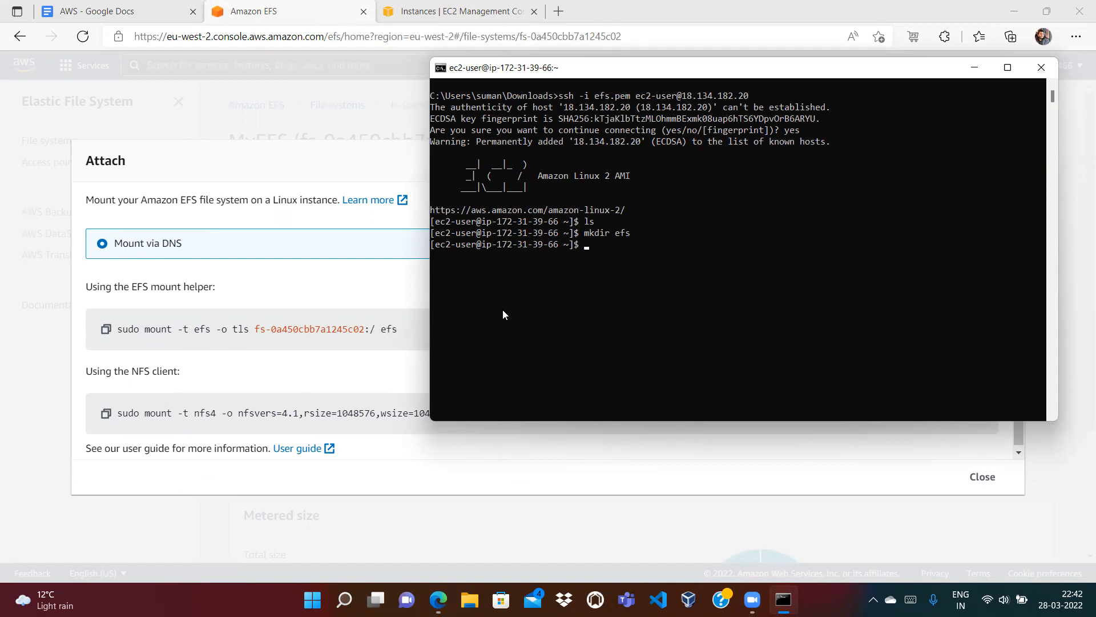
Step: Install amazon-efs-utils with sudo yum, confirming with y, then clear the terminal
{"action": "type", "text": "yum"}
{"action": "key", "text": "BackSpace"}
{"action": "key", "text": "BackSpace"}
{"action": "key", "text": "BackSpace"}
{"action": "key", "text": "BackSpace"}
{"action": "type", "text": "sudo yum install amazon-efs-utils"}
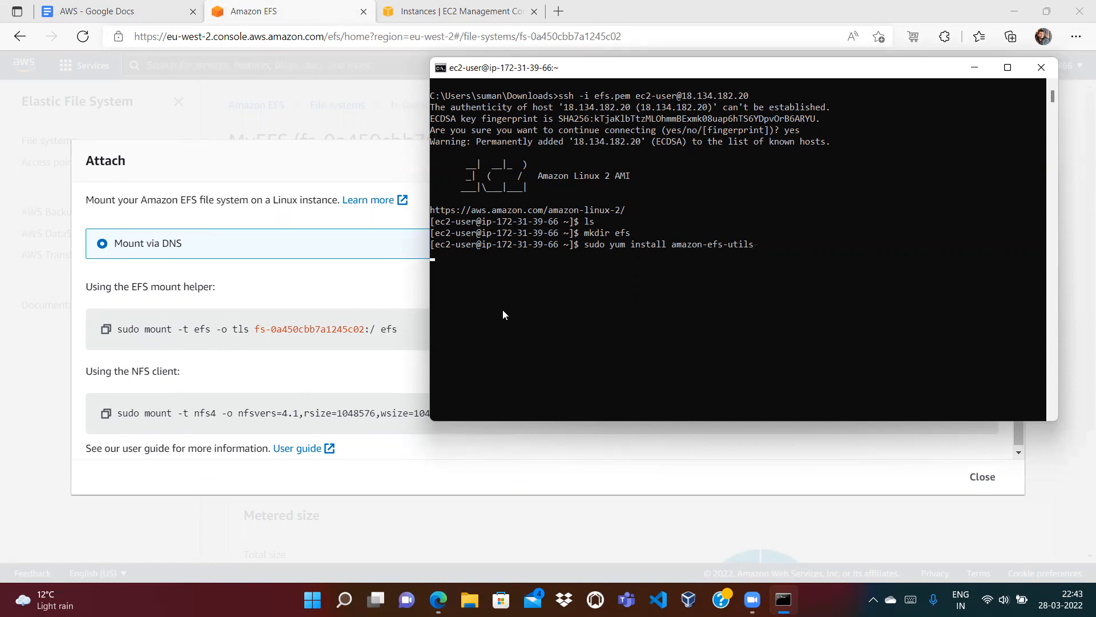
{"action": "key", "text": "Return"}
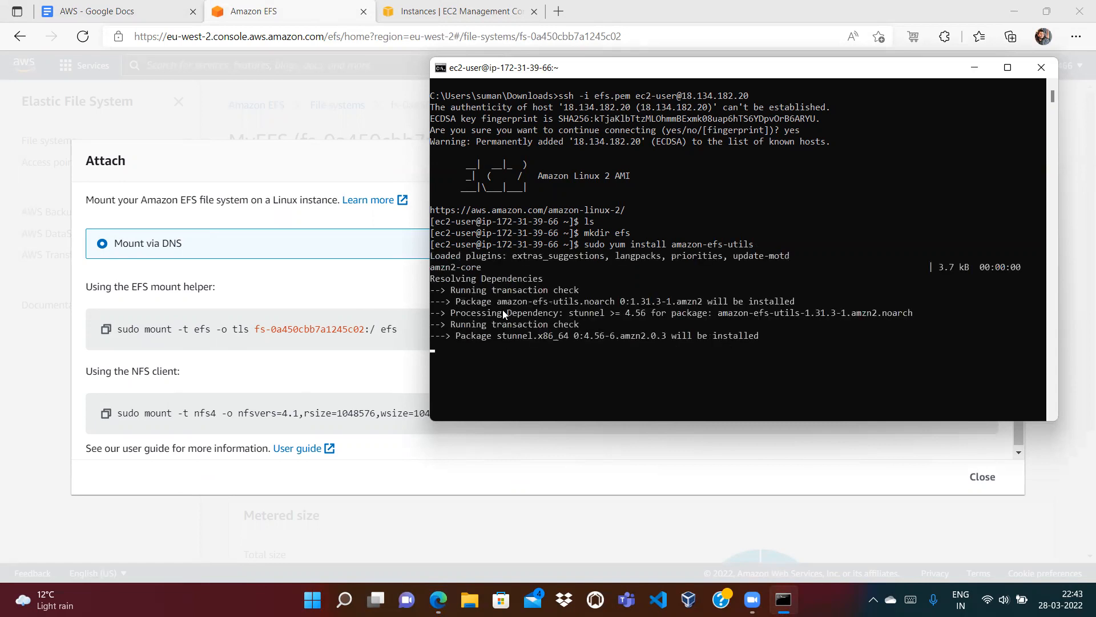
{"action": "type", "text": "y"}
{"action": "key", "text": "Return"}
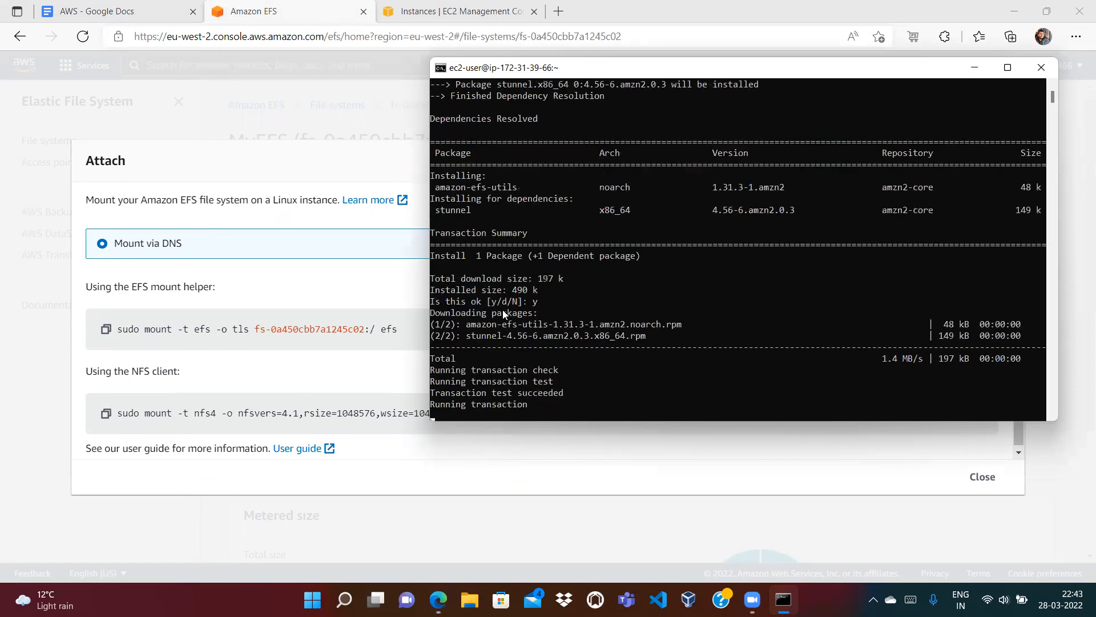
{"action": "type", "text": "clear"}
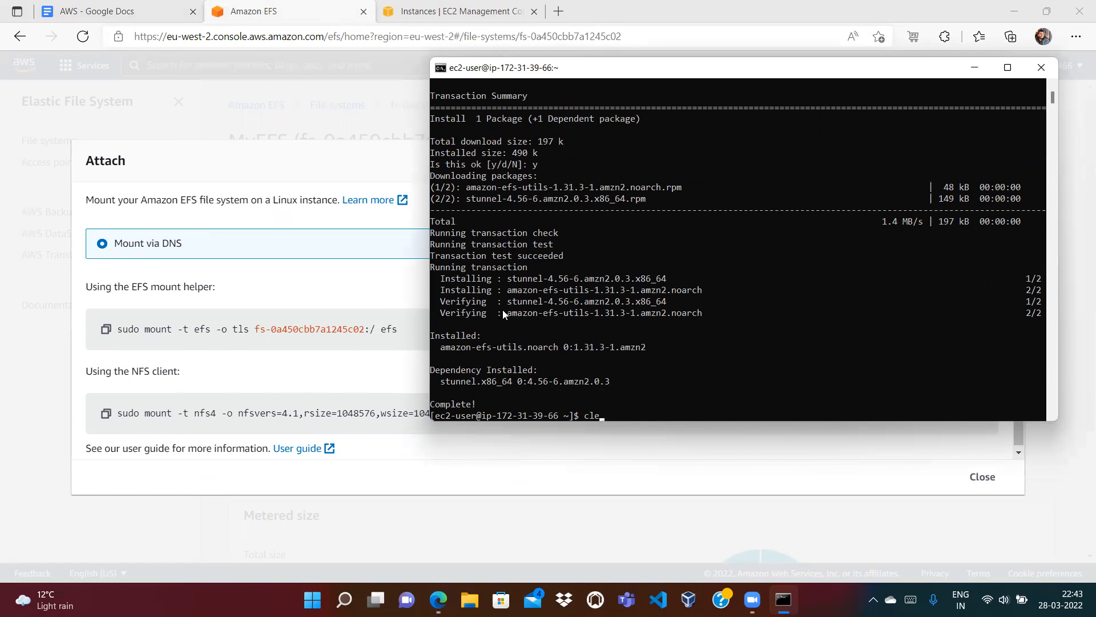
{"action": "key", "text": "Return"}
{"action": "key", "text": "Return"}
{"action": "key", "text": "Return"}
{"action": "key", "text": "Return"}
{"action": "key", "text": "Return"}
{"action": "key", "text": "Return"}
{"action": "key", "text": "Return"}
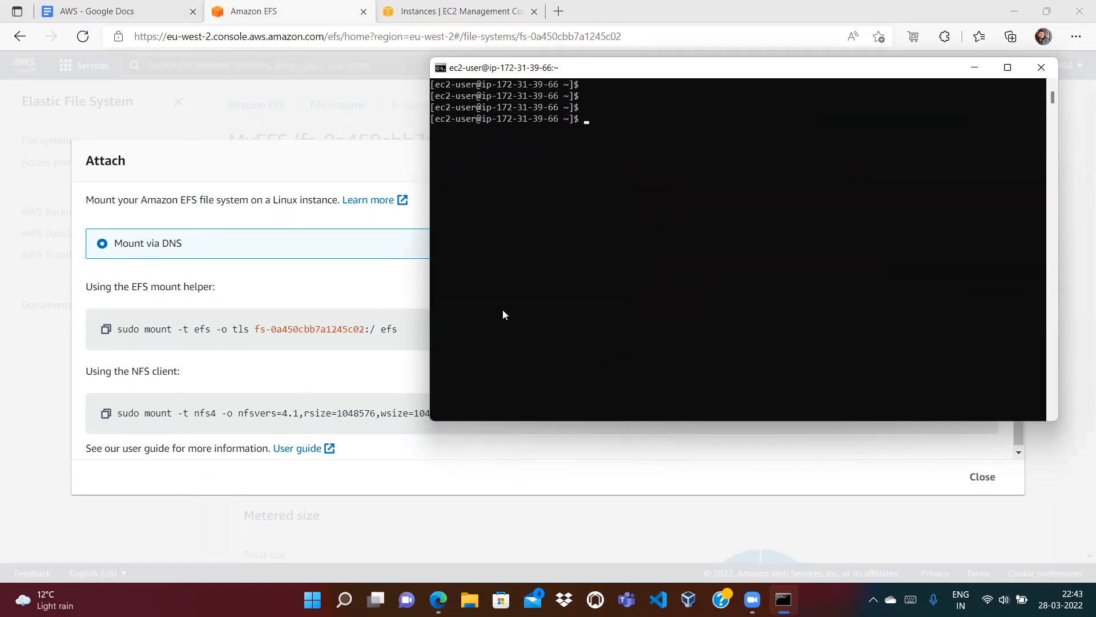
Step: Mount EFS fs-0a450cbb7a1245c02 onto efs using the TLS mount helper and list the home directory
{"action": "type", "text": "sudo m"}
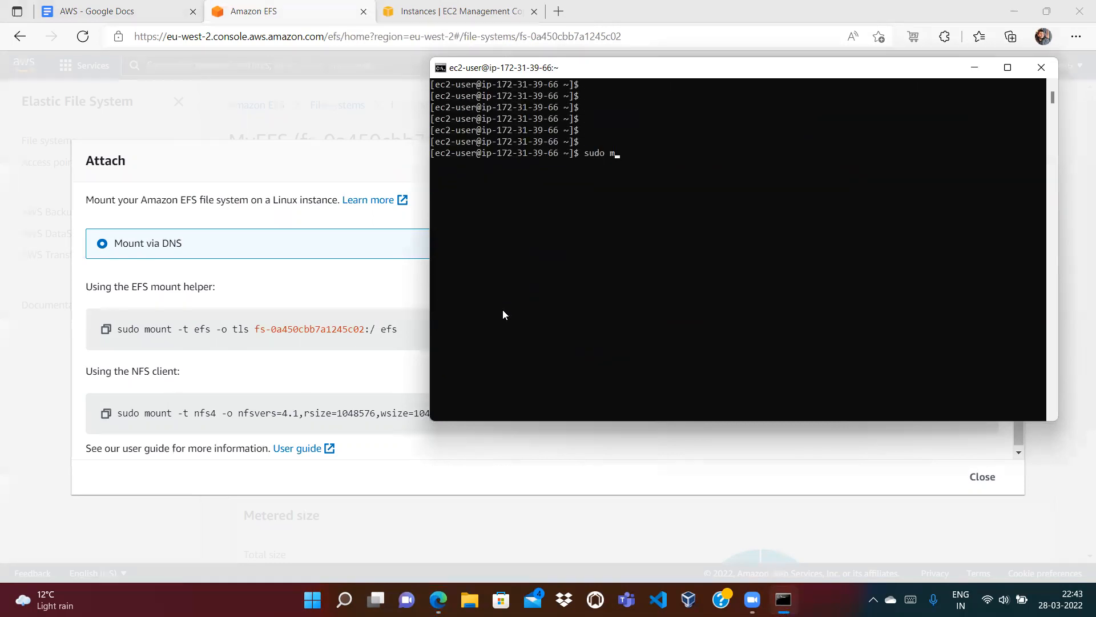
{"action": "type", "text": "ount -t efs -o tls fs-0a45"}
{"action": "type", "text": "0cbb7a1245c02:/ efs"}
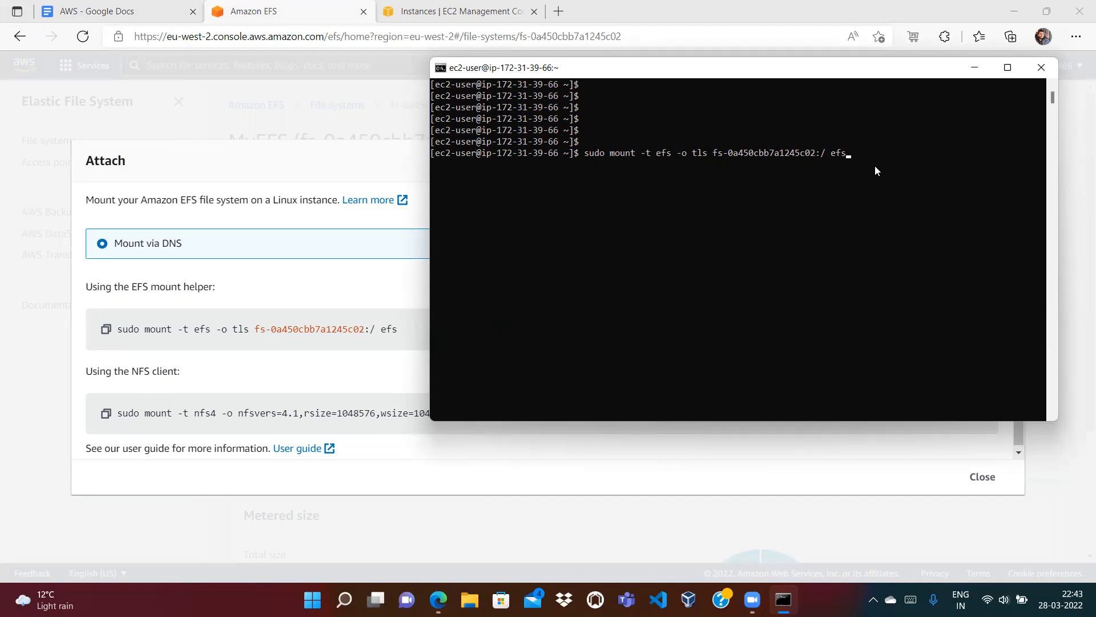
{"action": "key", "text": "Return"}
{"action": "type", "text": "ls"}
{"action": "key", "text": "Return"}
Step: Move into efs, list its files, and cat sample.txt to show 'hi, I am a sample.txt file'
{"action": "type", "text": "cd efs"}
{"action": "key", "text": "Return"}
{"action": "type", "text": "ls"}
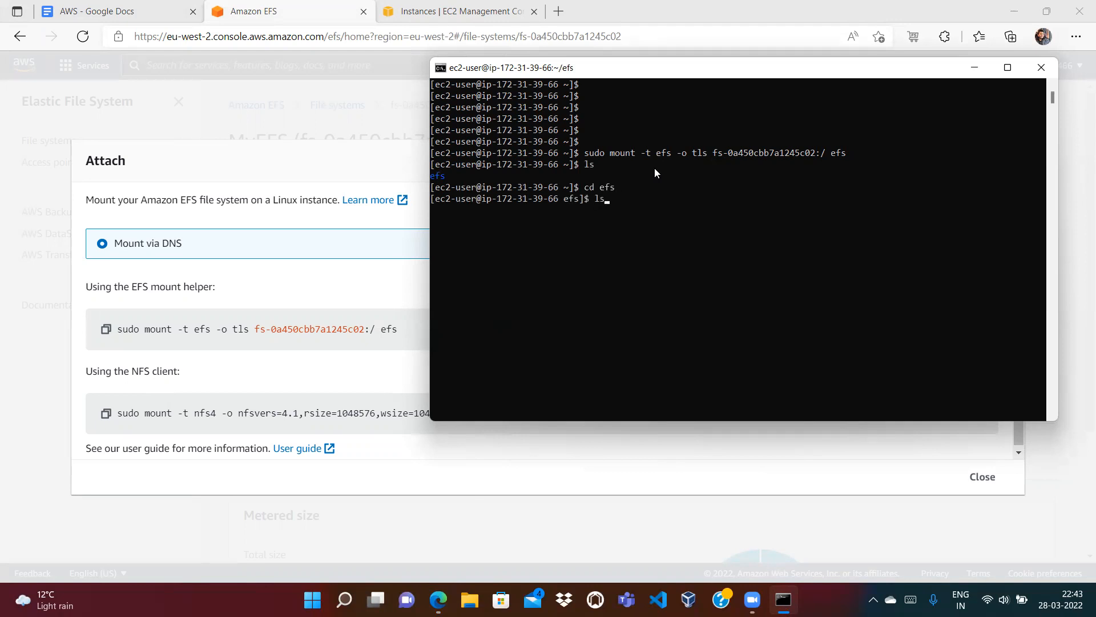
{"action": "key", "text": "Return"}
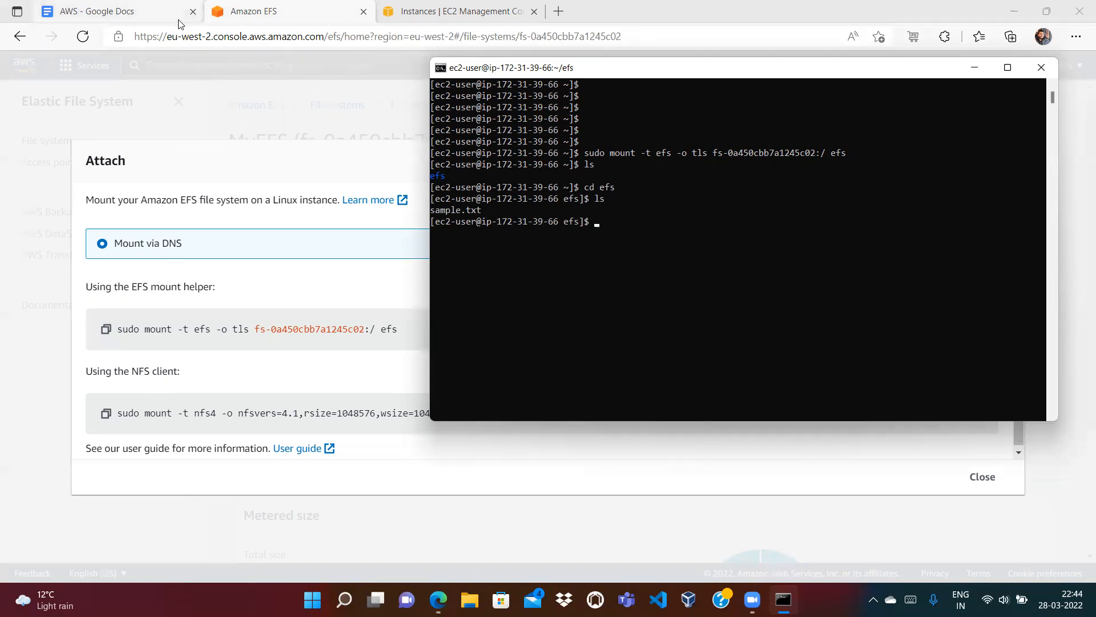
{"action": "left_click", "coordinate": [149, 17]}
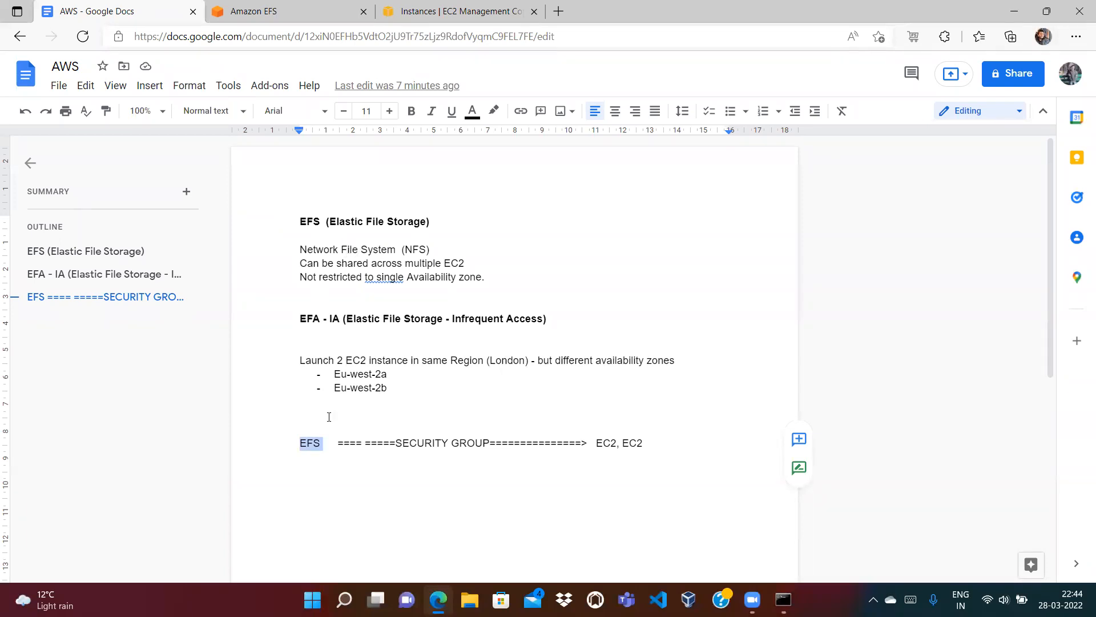
{"action": "left_click", "coordinate": [318, 441]}
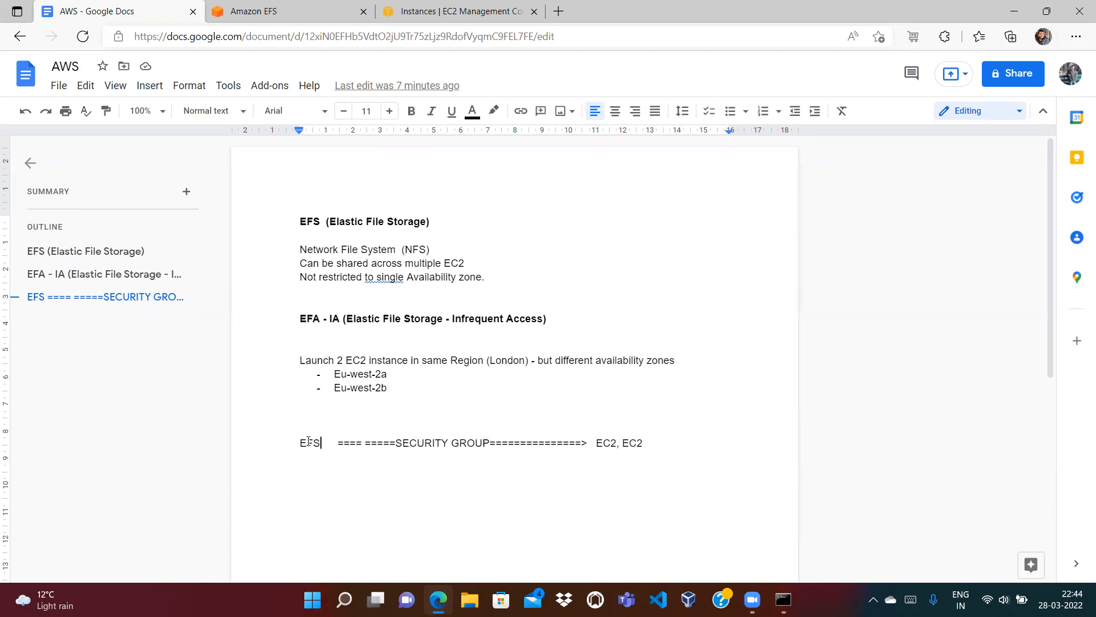
{"action": "double_click", "coordinate": [309, 444]}
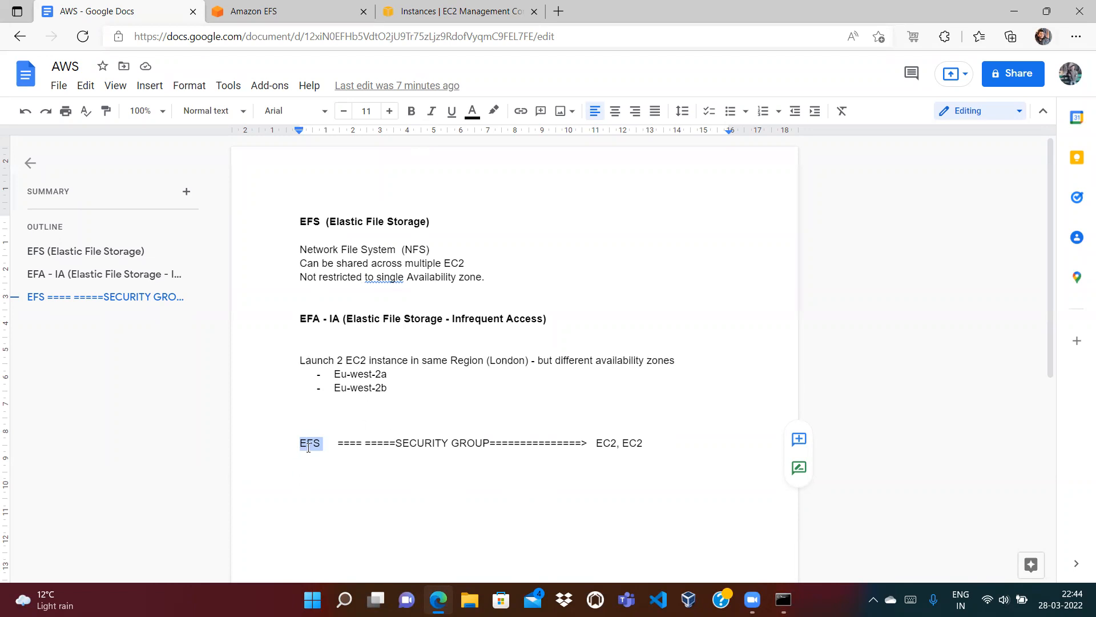
{"action": "key", "text": "alt+Tab"}
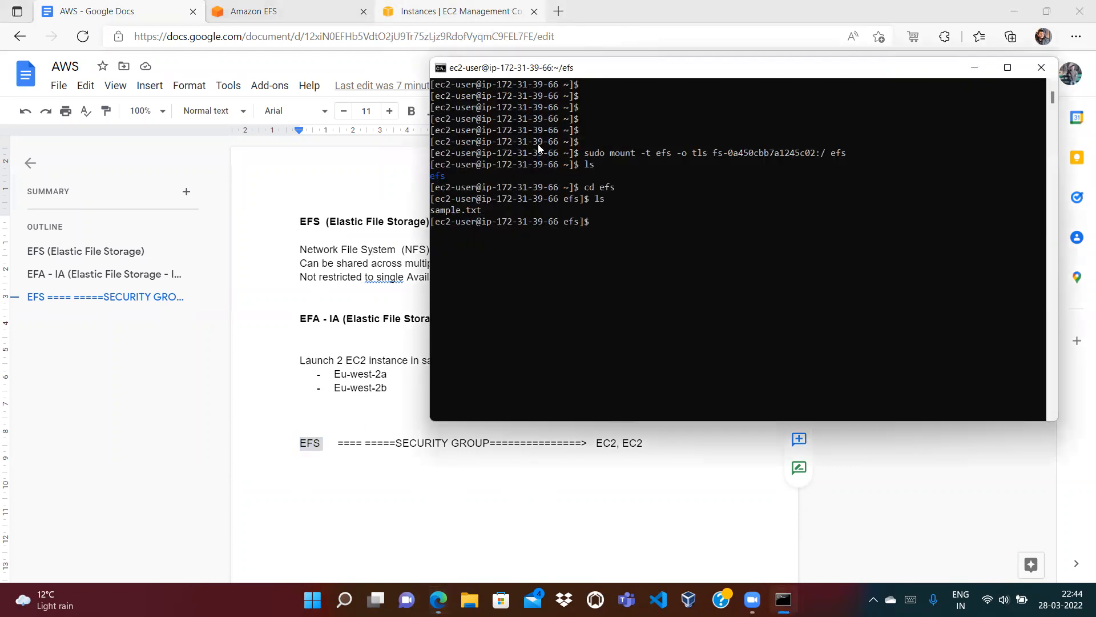
{"action": "type", "text": "cat sample.txt"}
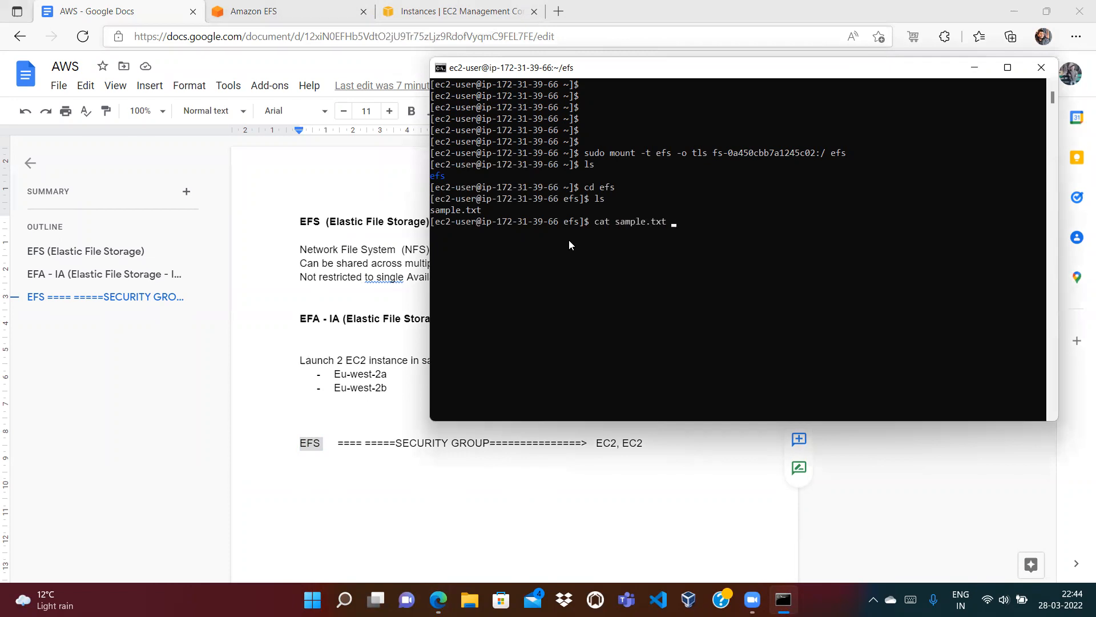
{"action": "key", "text": "Return"}
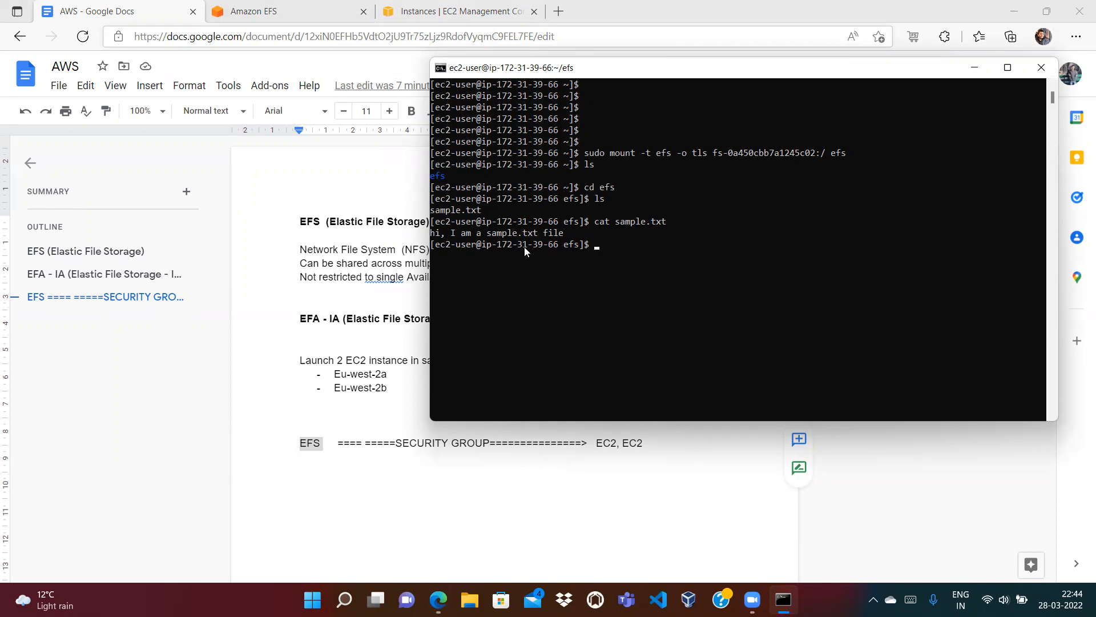
Step: Review the EFS lines in the Google Docs notes, then return to MyEFS's Attach mount commands
{"action": "left_click", "coordinate": [310, 456]}
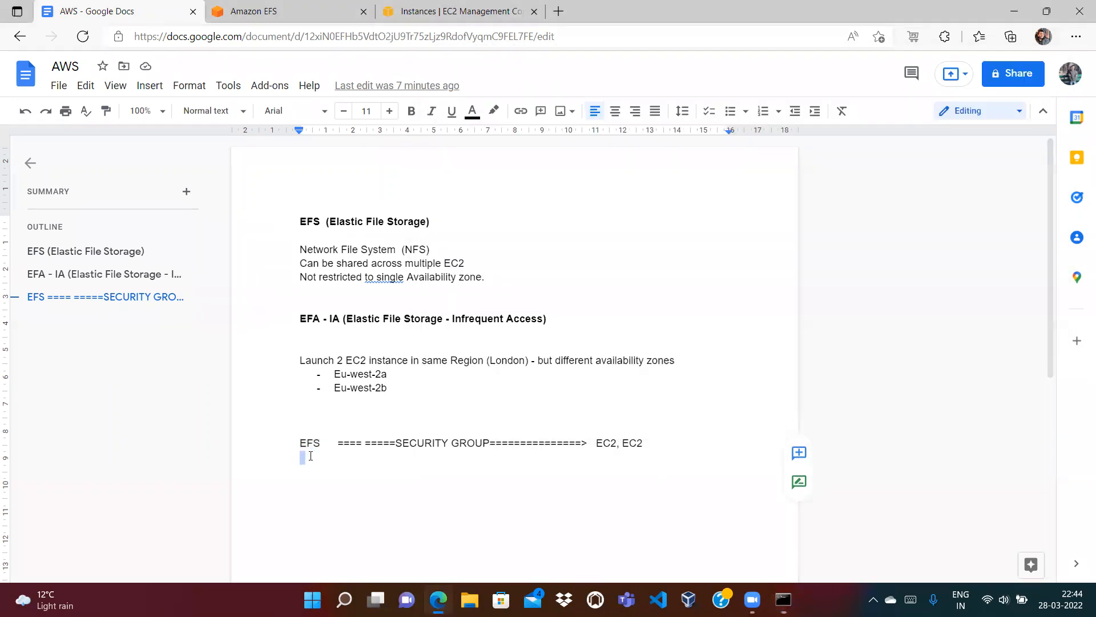
{"action": "double_click", "coordinate": [309, 442]}
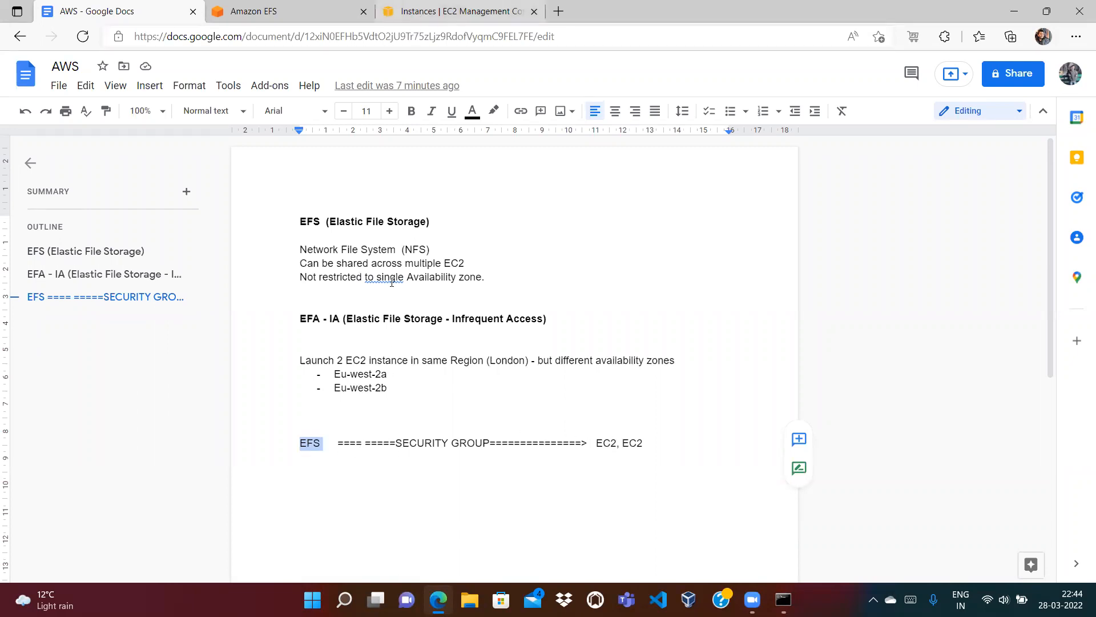
{"action": "left_click", "coordinate": [370, 278]}
{"action": "left_click", "coordinate": [314, 288]}
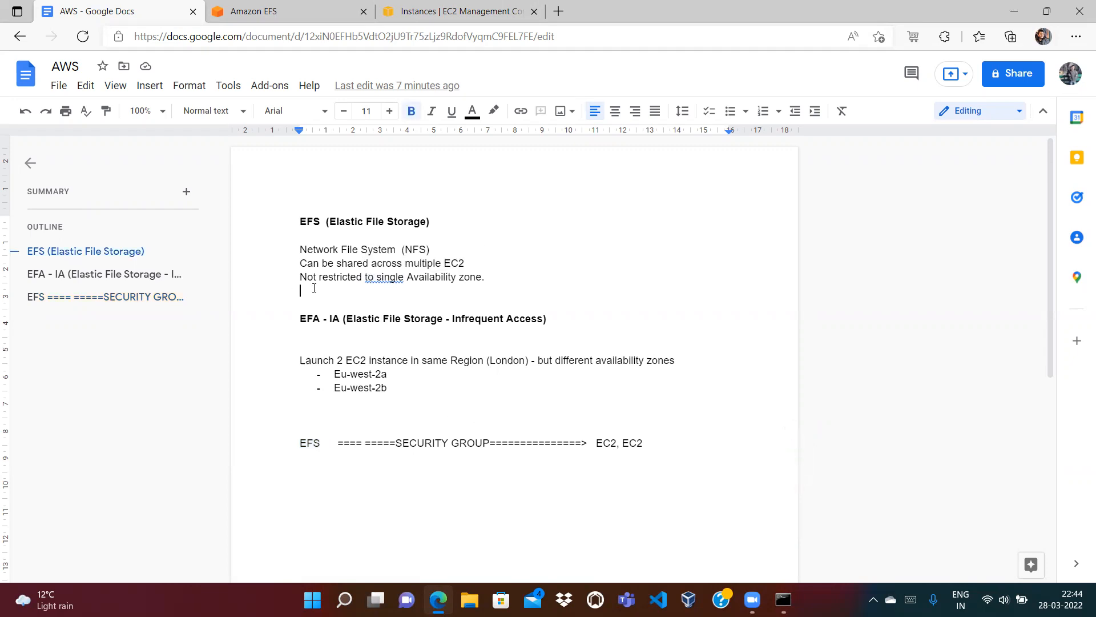
{"action": "left_click", "coordinate": [468, 261]}
{"action": "double_click", "coordinate": [306, 443]}
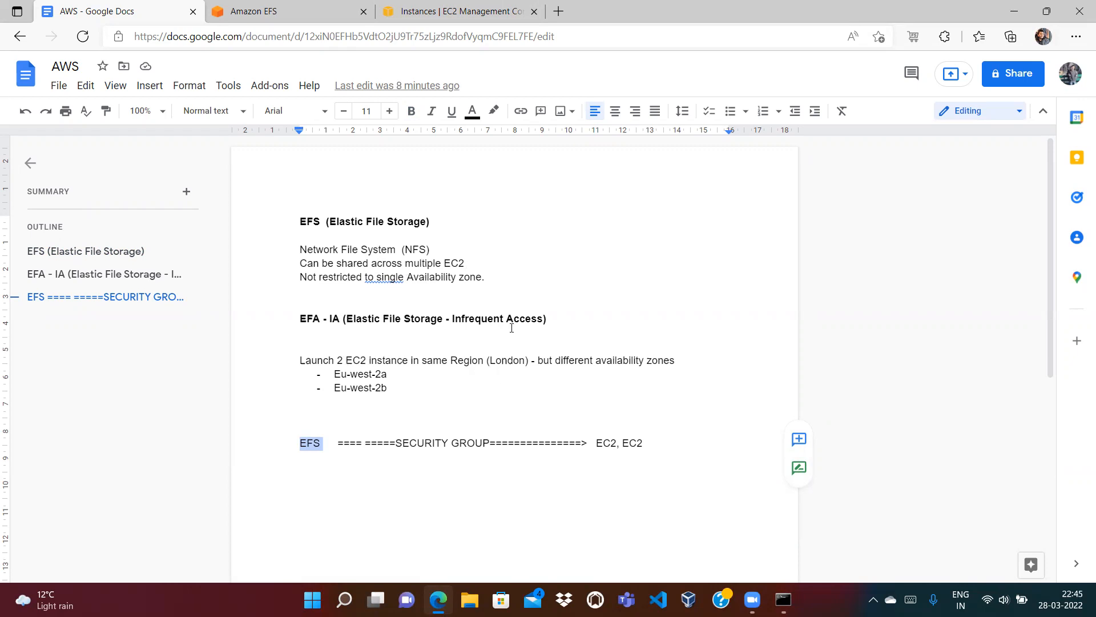
{"action": "left_click", "coordinate": [380, 460]}
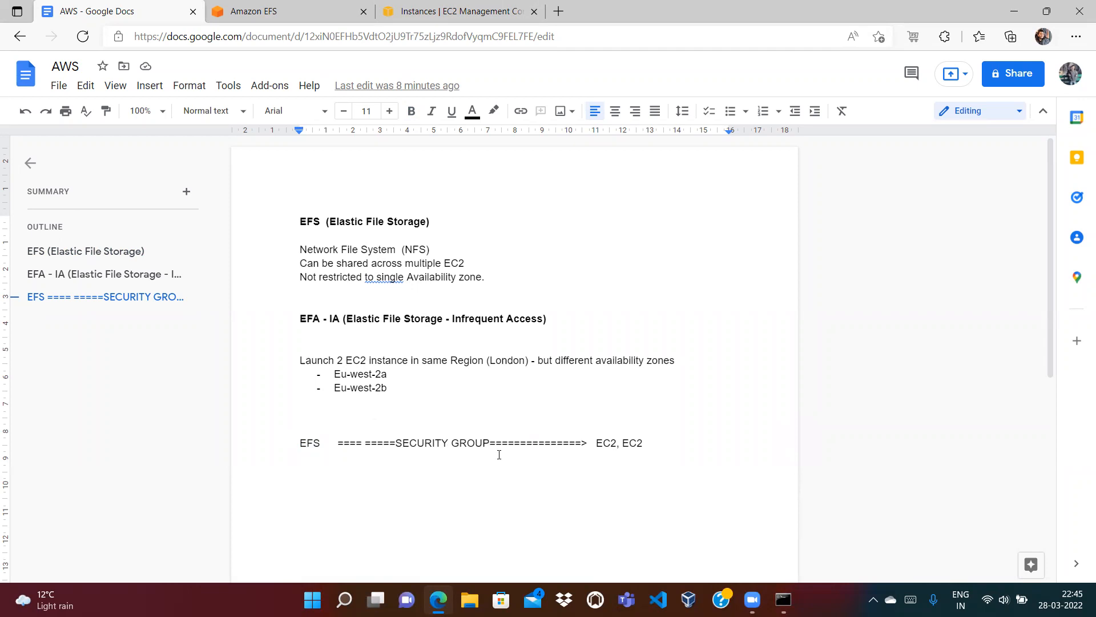
{"action": "left_click", "coordinate": [306, 17]}
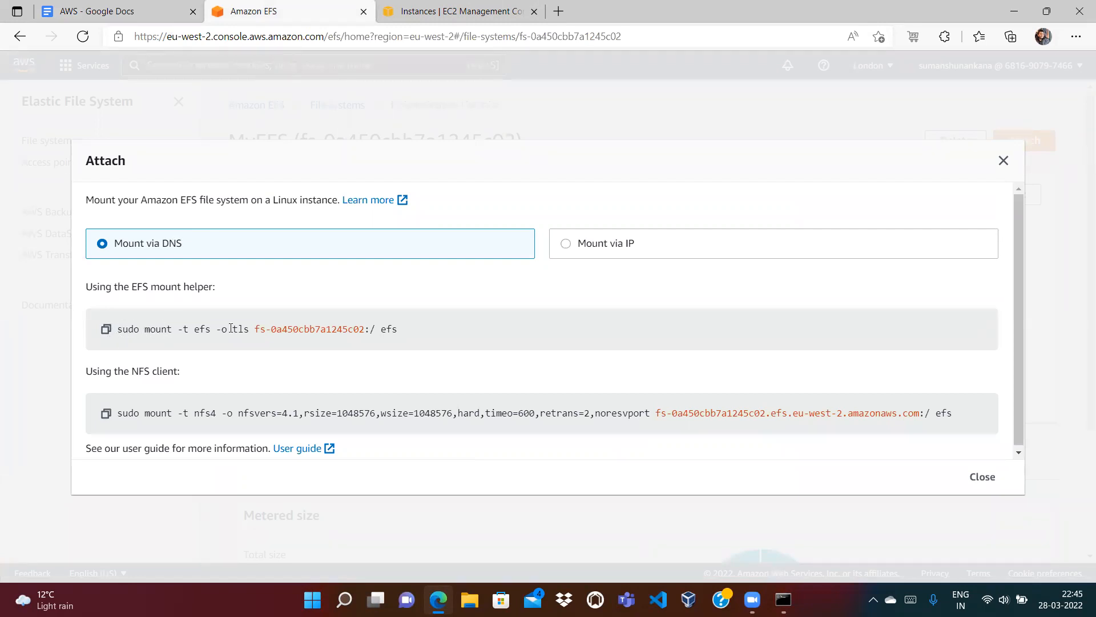
Step: Exit Second-EC2's SSH session and close the command prompt window
{"action": "left_click", "coordinate": [466, 7]}
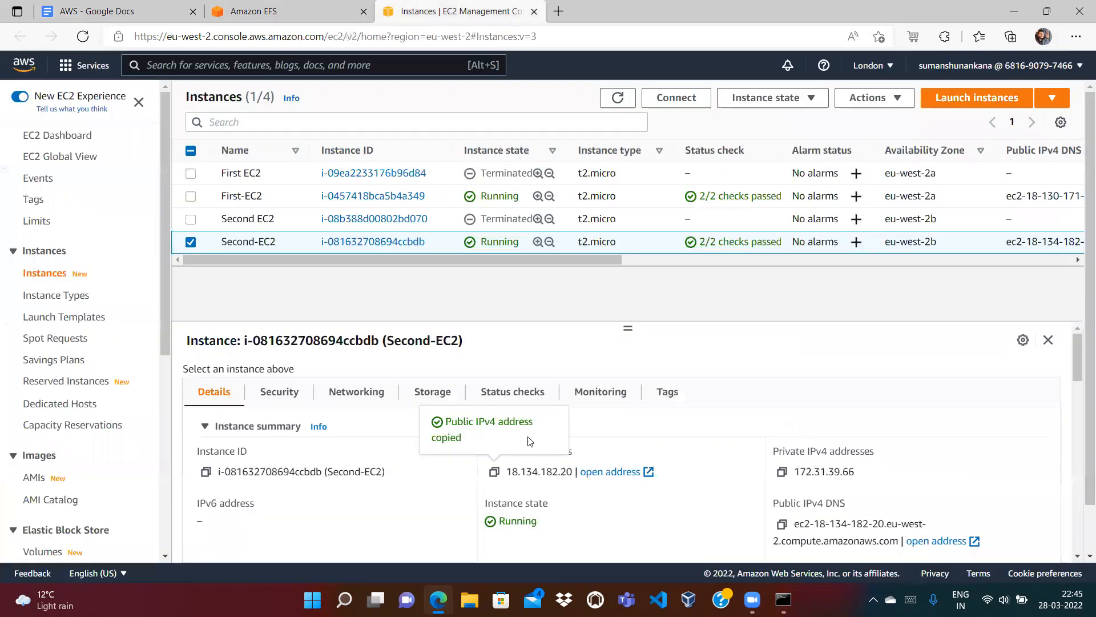
{"action": "left_click", "coordinate": [783, 599]}
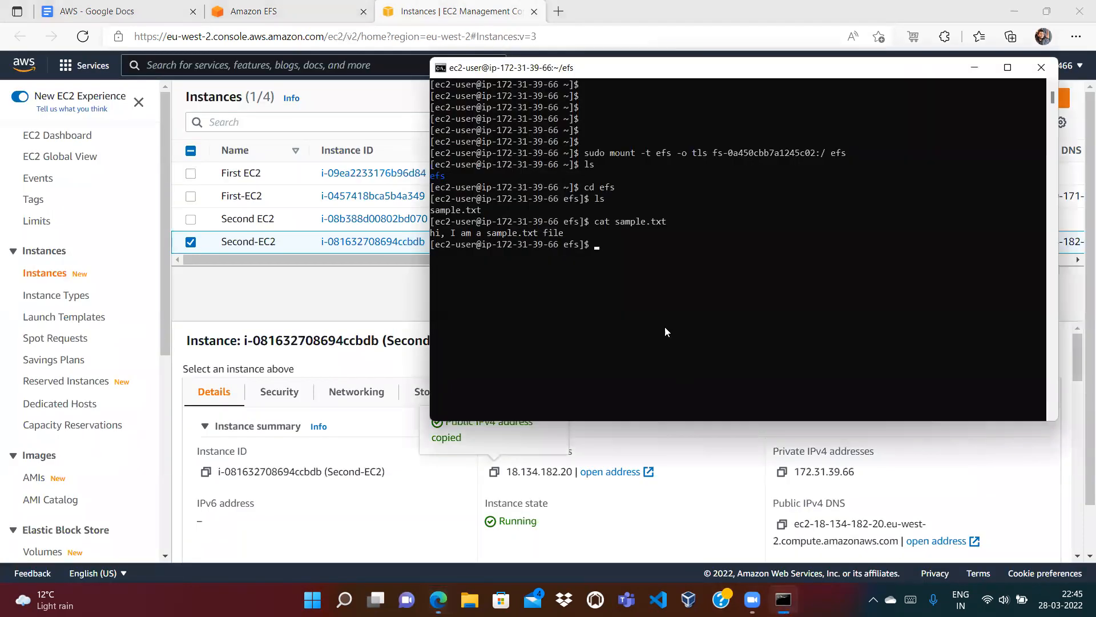
{"action": "type", "text": "exit"}
{"action": "key", "text": "Return"}
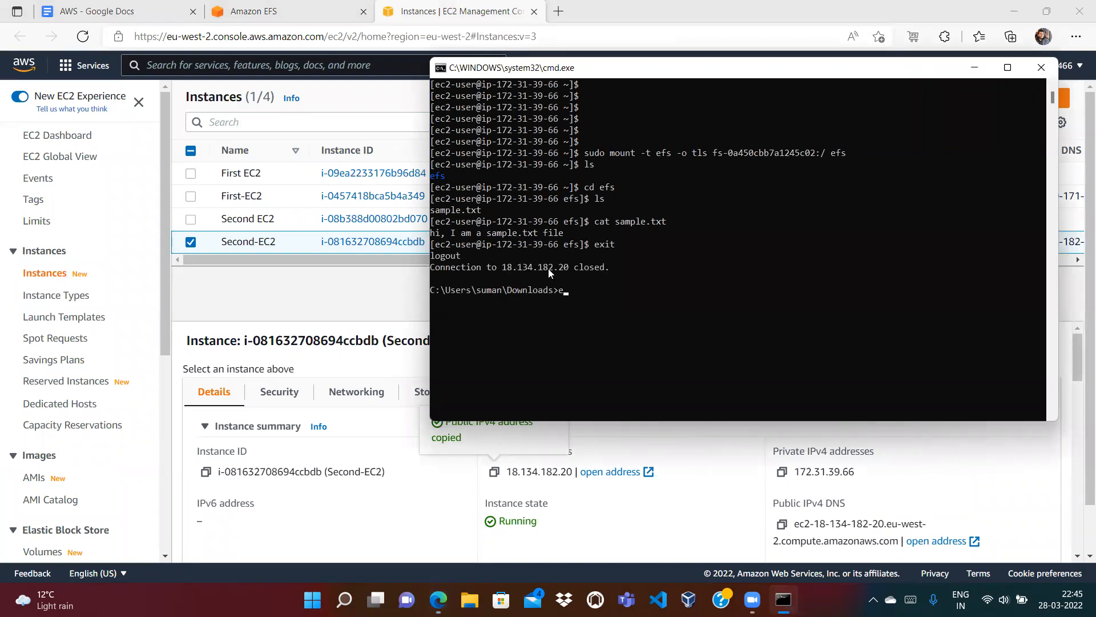
{"action": "key", "text": "Return"}
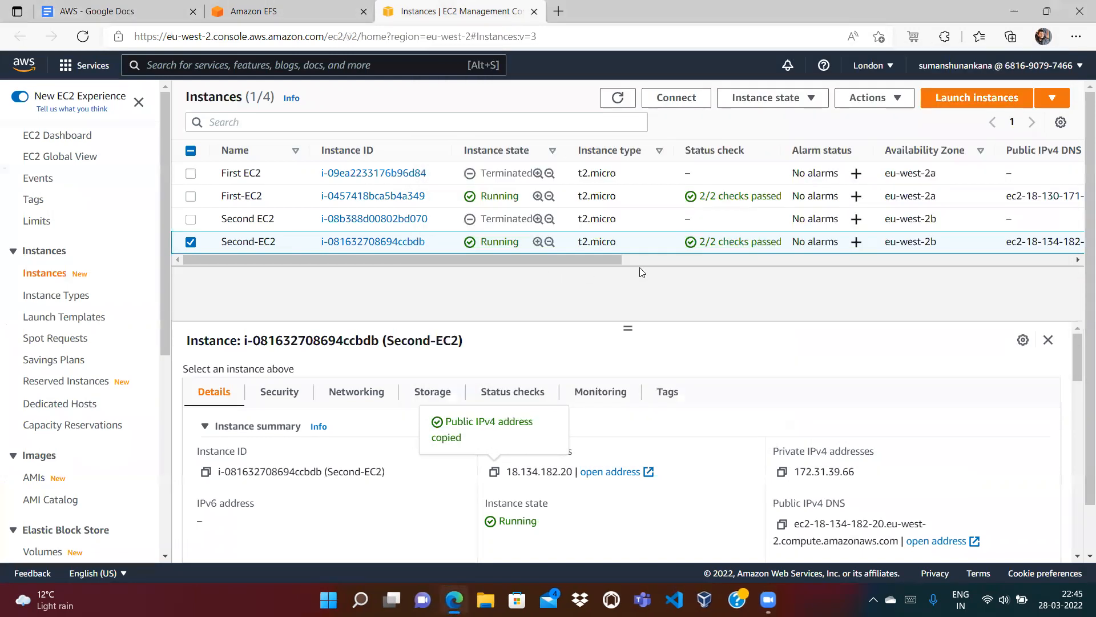
Step: Stop both First-EC2 and Second-EC2 through Instance state > Stop instance, then refresh the list
{"action": "left_click", "coordinate": [618, 98]}
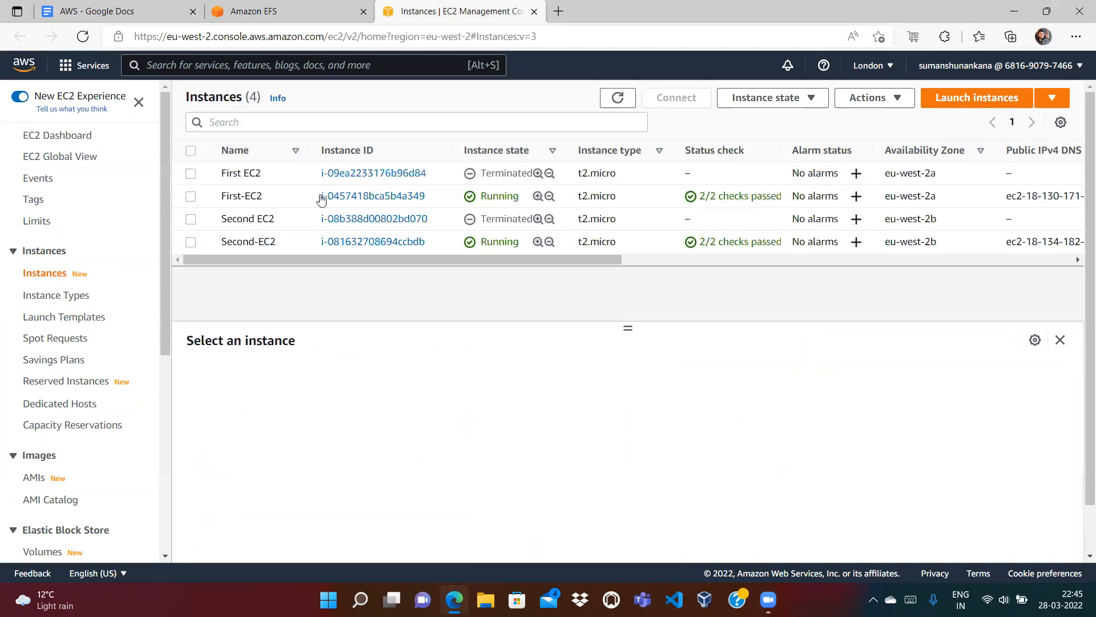
{"action": "left_click", "coordinate": [190, 197]}
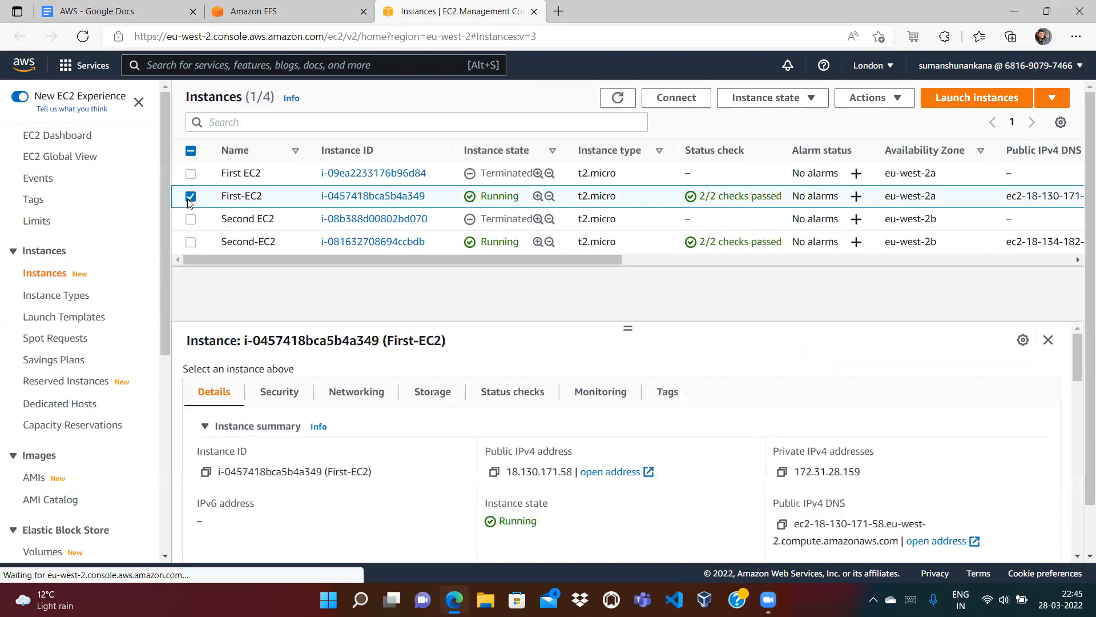
{"action": "left_click", "coordinate": [190, 242]}
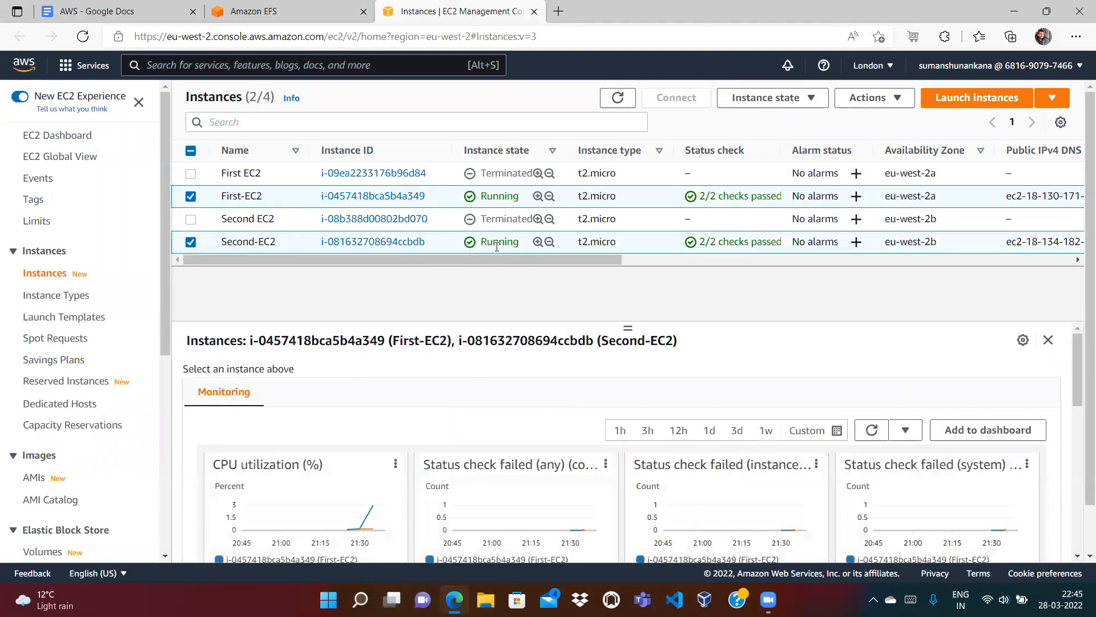
{"action": "left_click", "coordinate": [750, 103]}
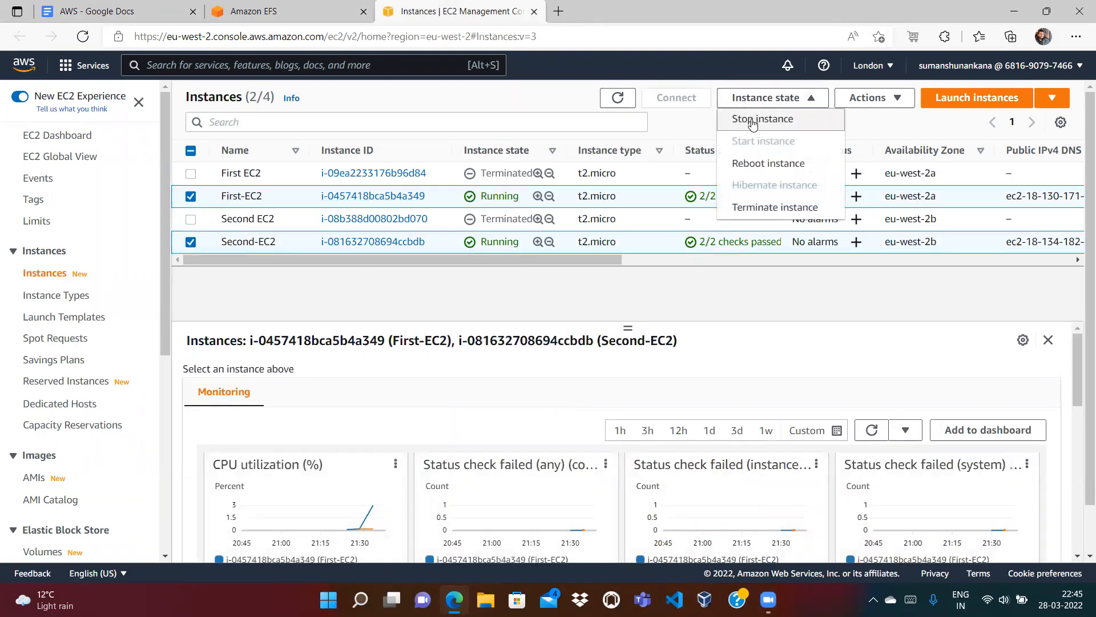
{"action": "left_click", "coordinate": [751, 118]}
{"action": "left_click", "coordinate": [802, 400]}
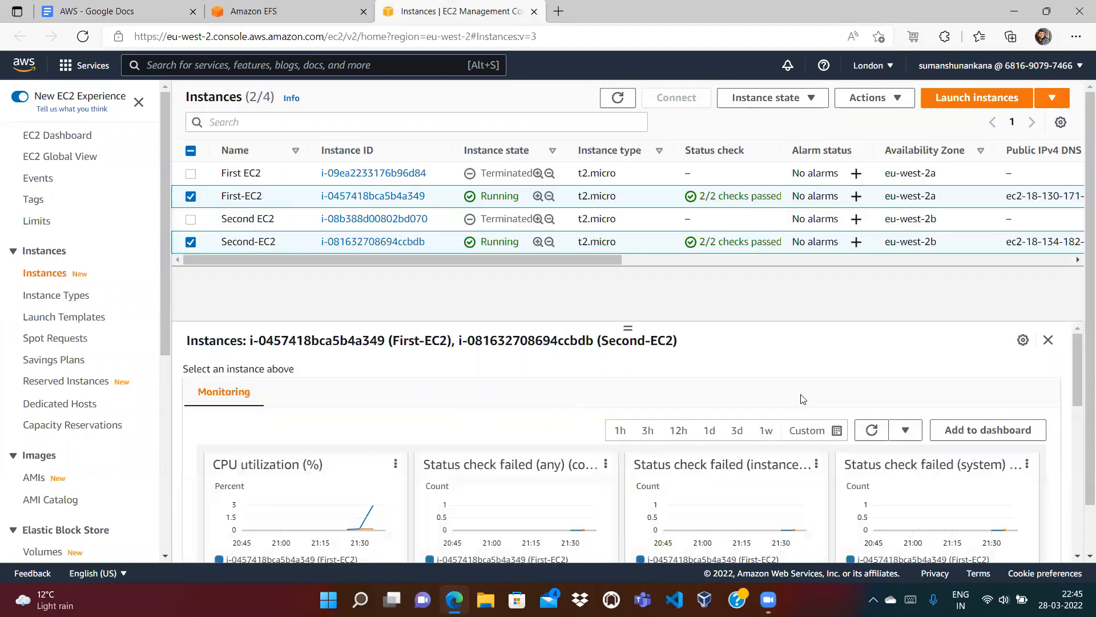
{"action": "left_click", "coordinate": [618, 135]}
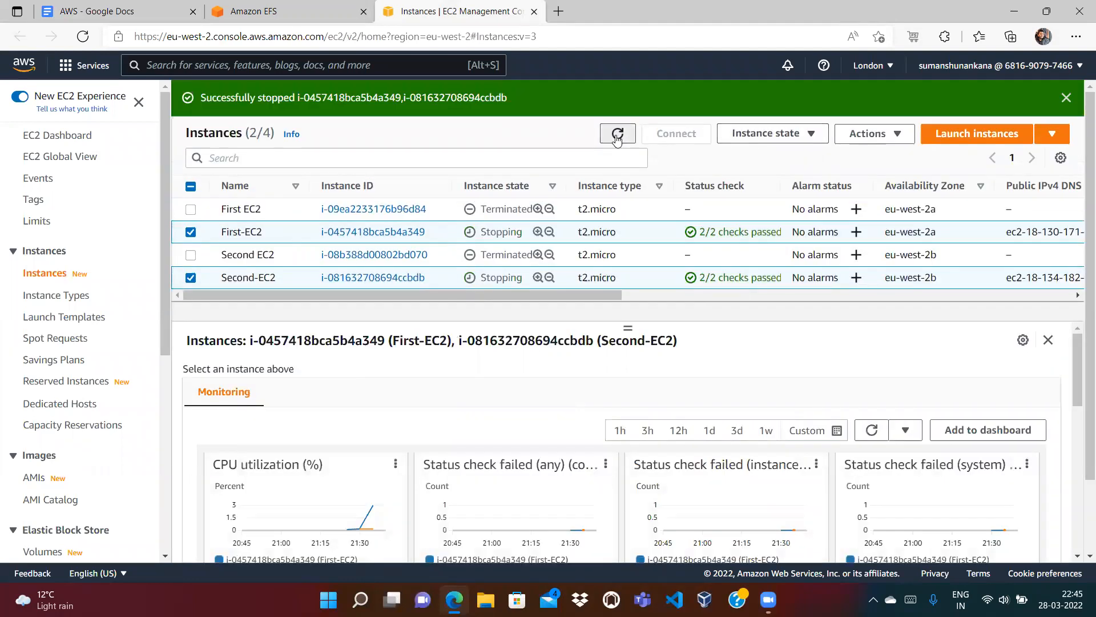
{"action": "left_click", "coordinate": [255, 9]}
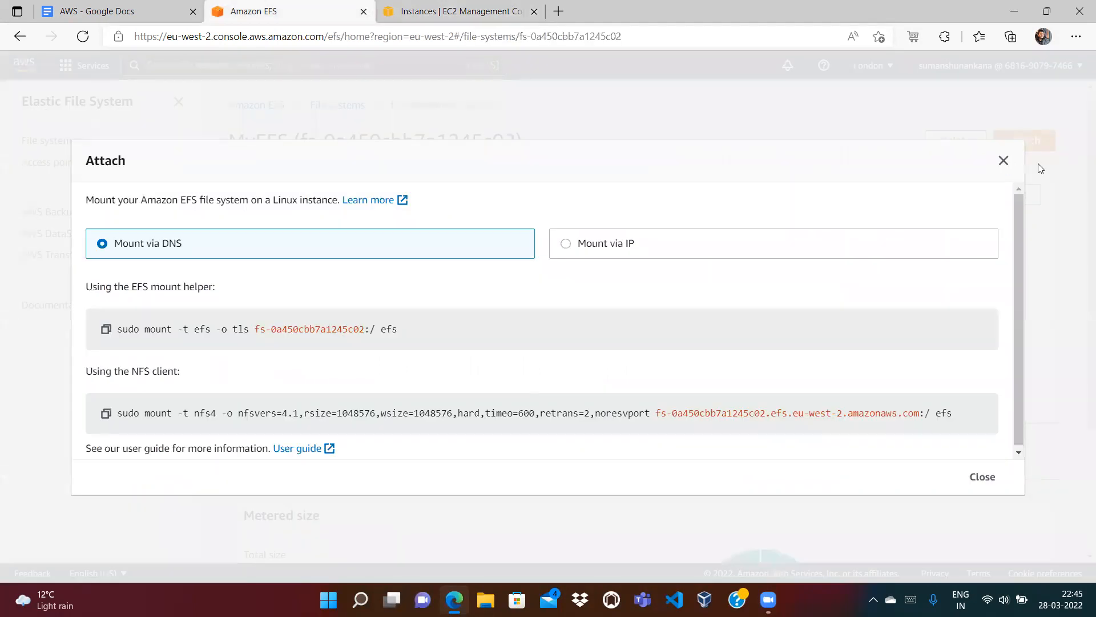
Step: Delete the MyEFS file system, pasting its file system ID to confirm
{"action": "left_click", "coordinate": [1003, 161]}
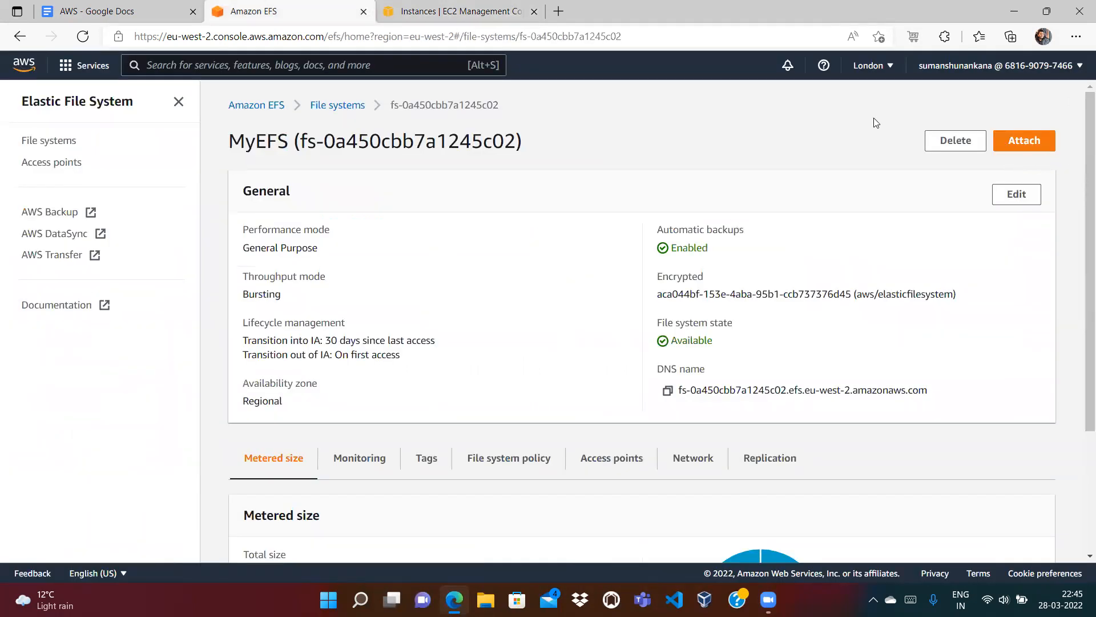
{"action": "left_click", "coordinate": [257, 105]}
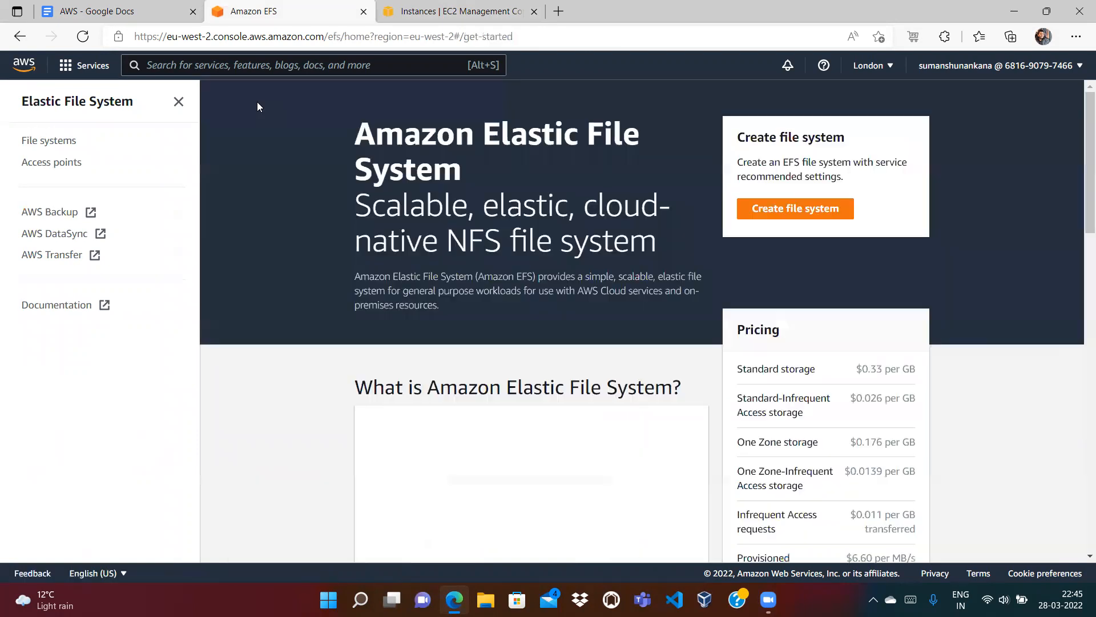
{"action": "left_click", "coordinate": [79, 142]}
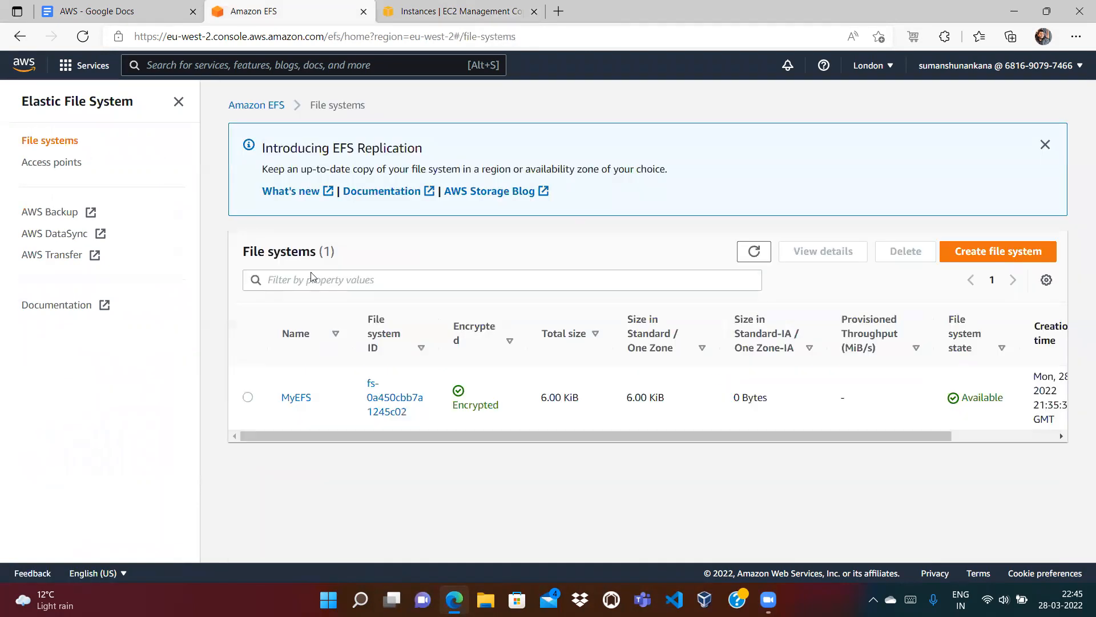
{"action": "left_click", "coordinate": [248, 397]}
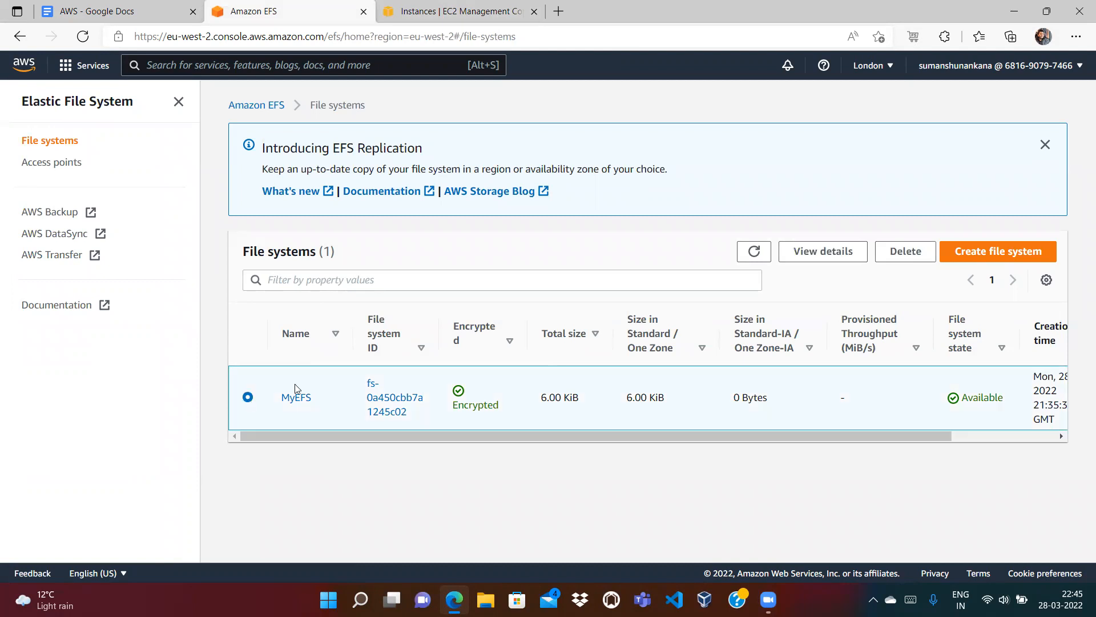
{"action": "left_click", "coordinate": [910, 264]}
{"action": "left_click", "coordinate": [554, 373]}
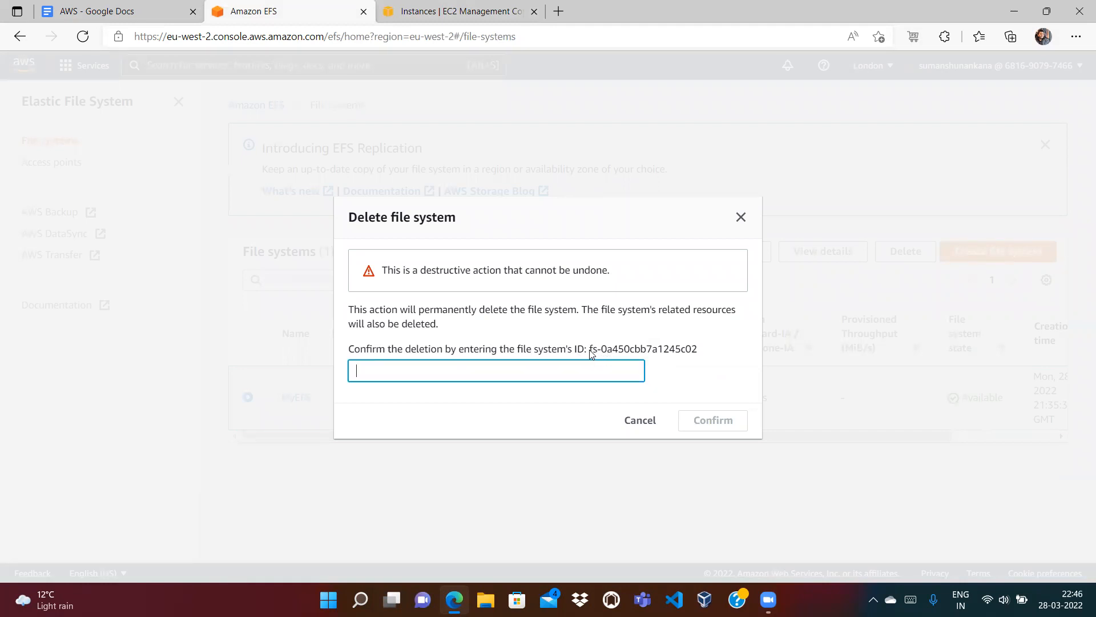
{"action": "left_click_drag", "start_coordinate": [590, 352], "coordinate": [702, 358]}
{"action": "key", "text": "ctrl+c"}
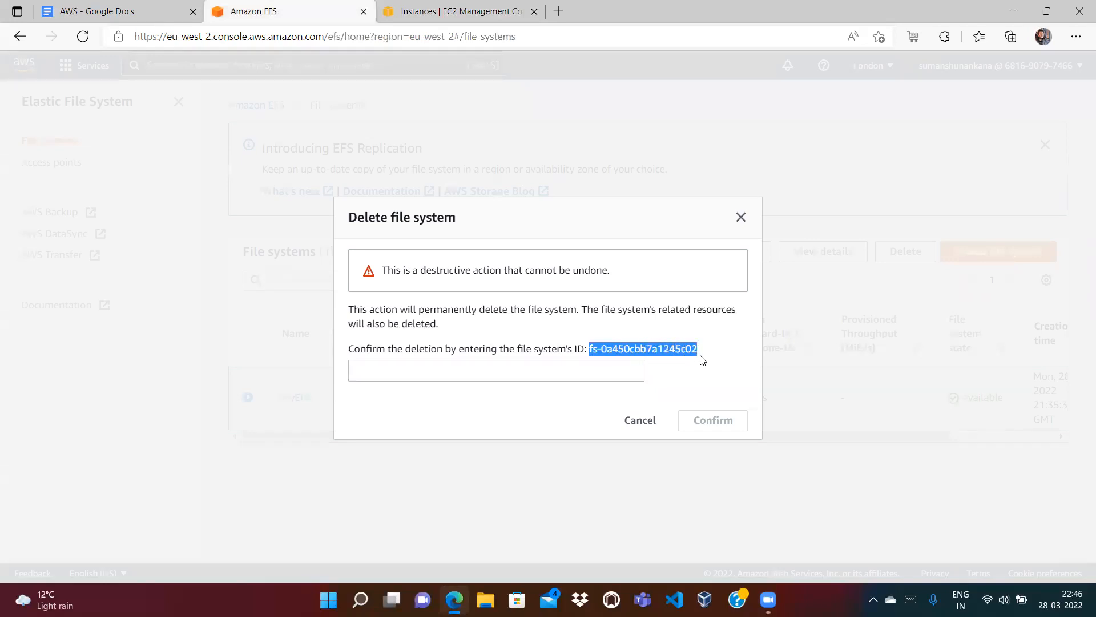
{"action": "left_click", "coordinate": [582, 374]}
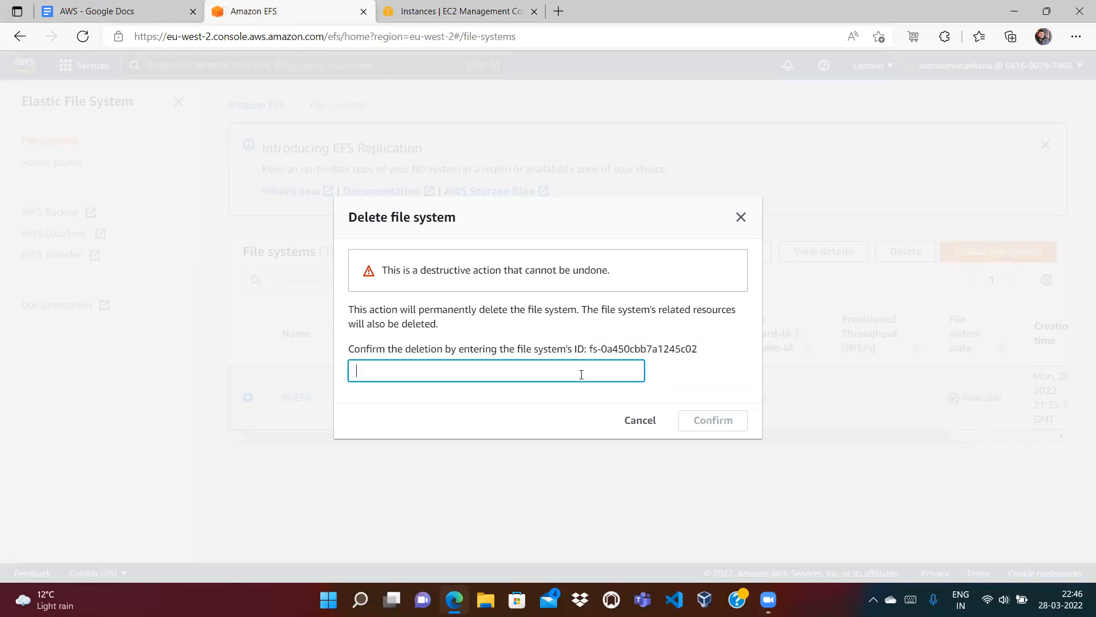
{"action": "key", "text": "ctrl+v"}
{"action": "left_click", "coordinate": [701, 415]}
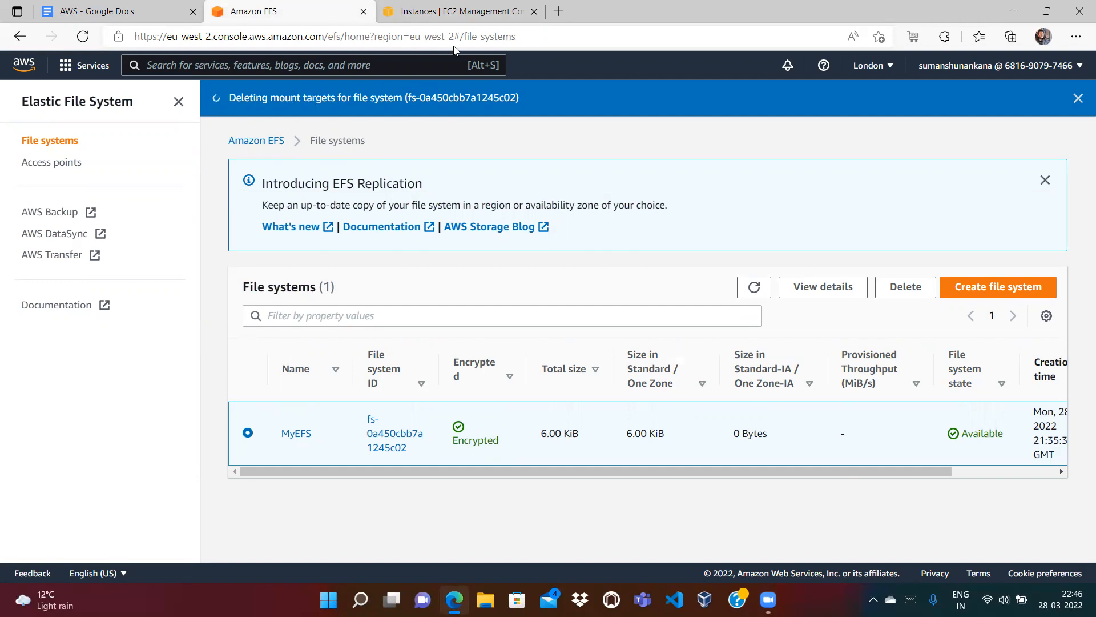
Step: Refresh the file systems list and the EC2 instances list, showing both instances Stopped
{"action": "left_click", "coordinate": [754, 287]}
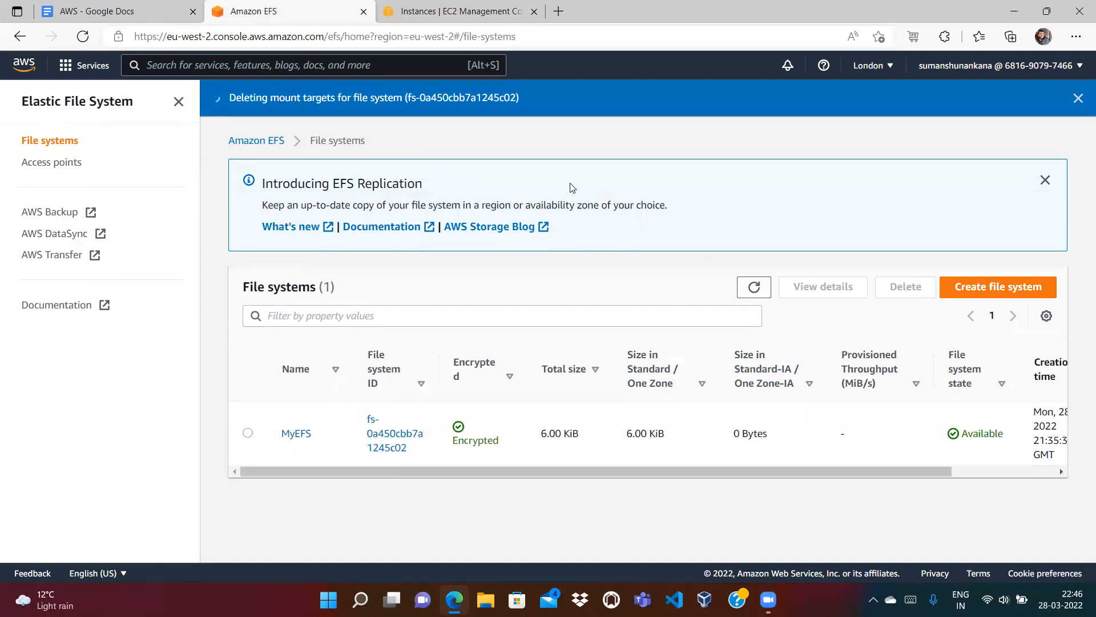
{"action": "left_click", "coordinate": [441, 8]}
{"action": "left_click", "coordinate": [617, 134]}
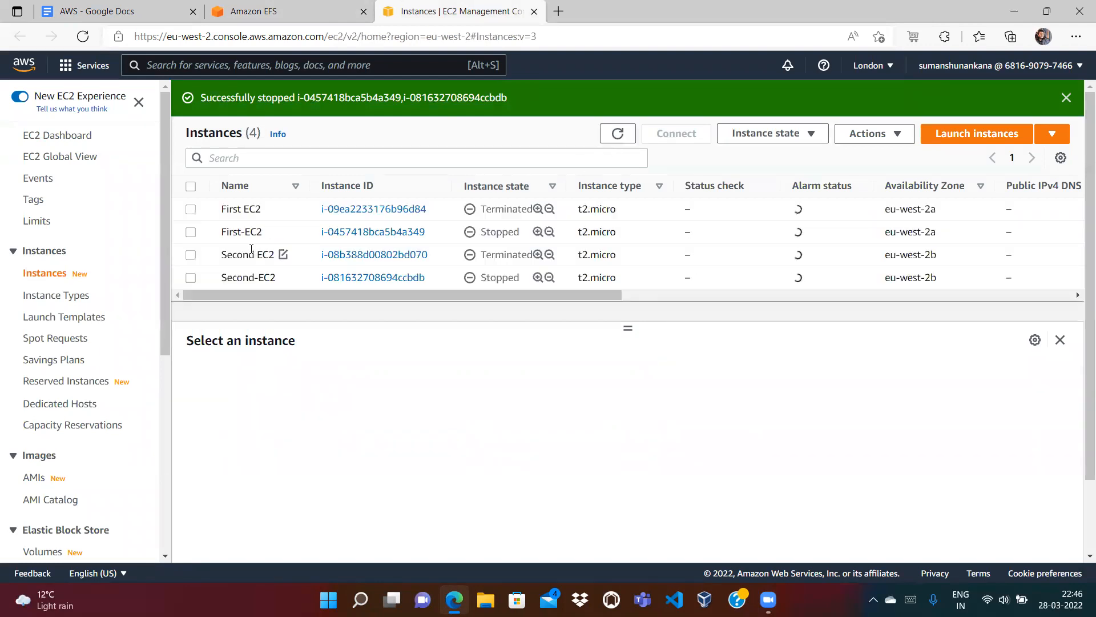
Step: Terminate First-EC2 and Second-EC2 via Instance state > Terminate instance, refreshing until they show terminated
{"action": "left_click", "coordinate": [191, 232]}
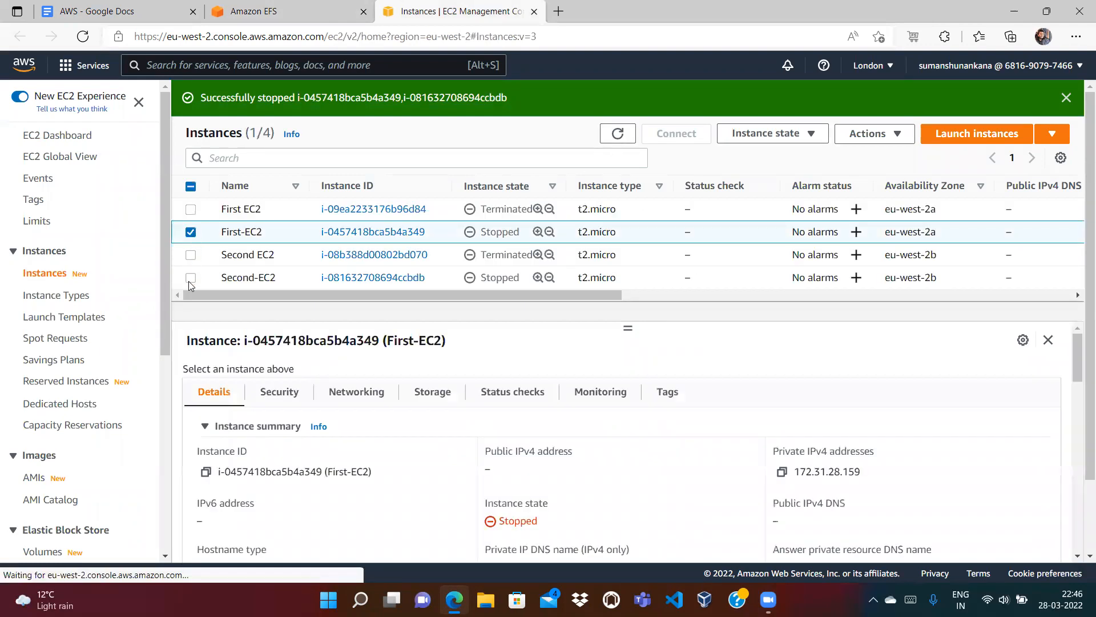
{"action": "left_click", "coordinate": [189, 280]}
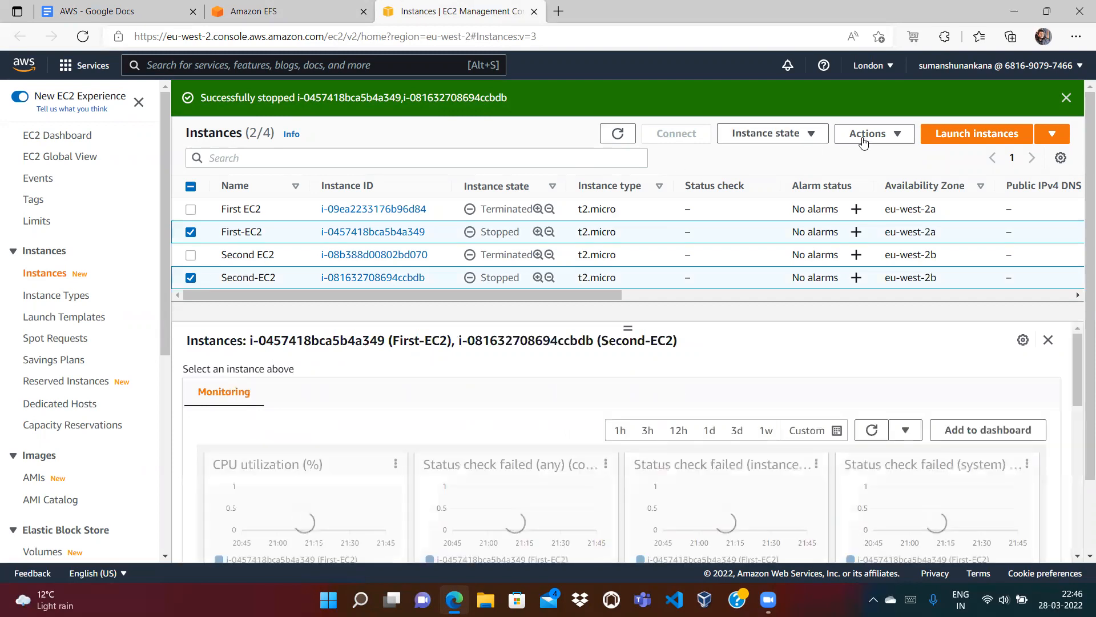
{"action": "left_click", "coordinate": [799, 136]}
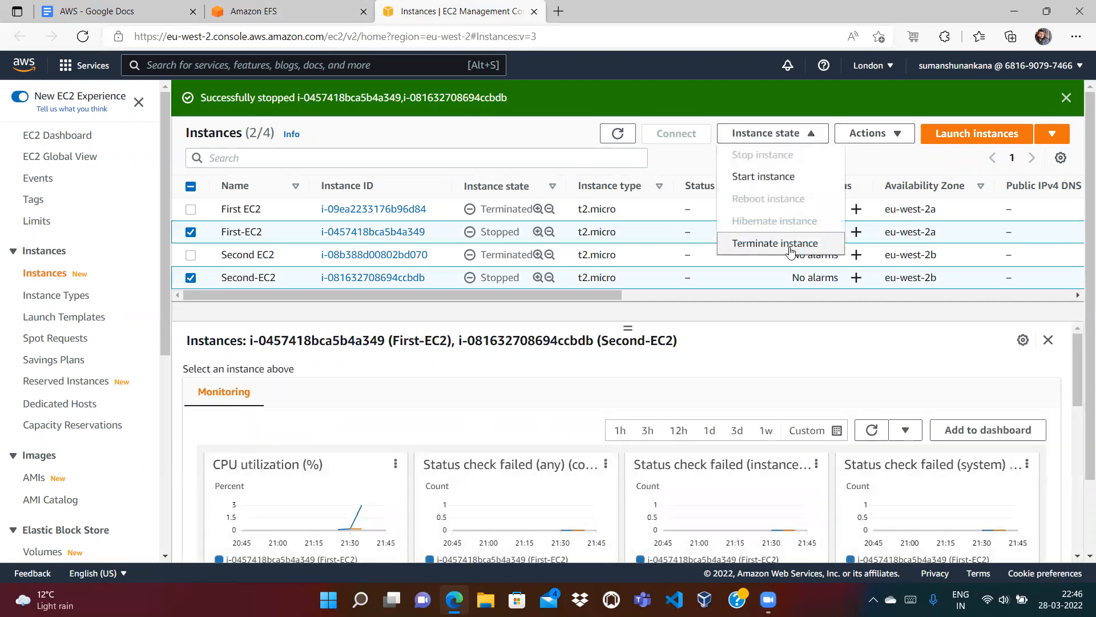
{"action": "left_click", "coordinate": [790, 244]}
{"action": "left_click", "coordinate": [795, 446]}
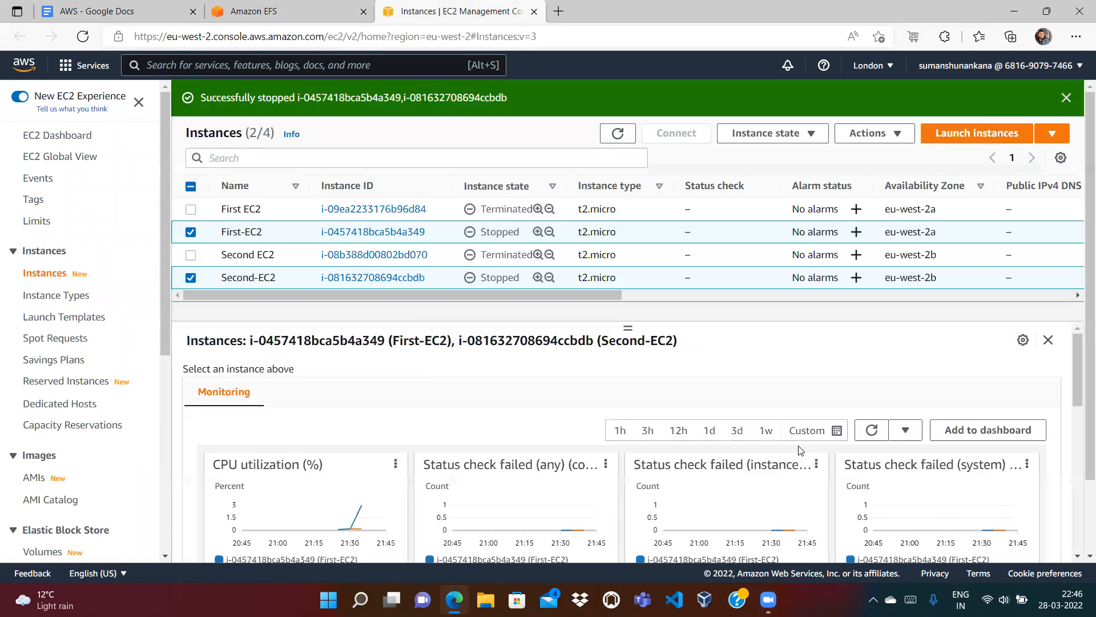
{"action": "left_click", "coordinate": [621, 174]}
{"action": "left_click", "coordinate": [621, 174]}
{"action": "left_click", "coordinate": [263, 13]}
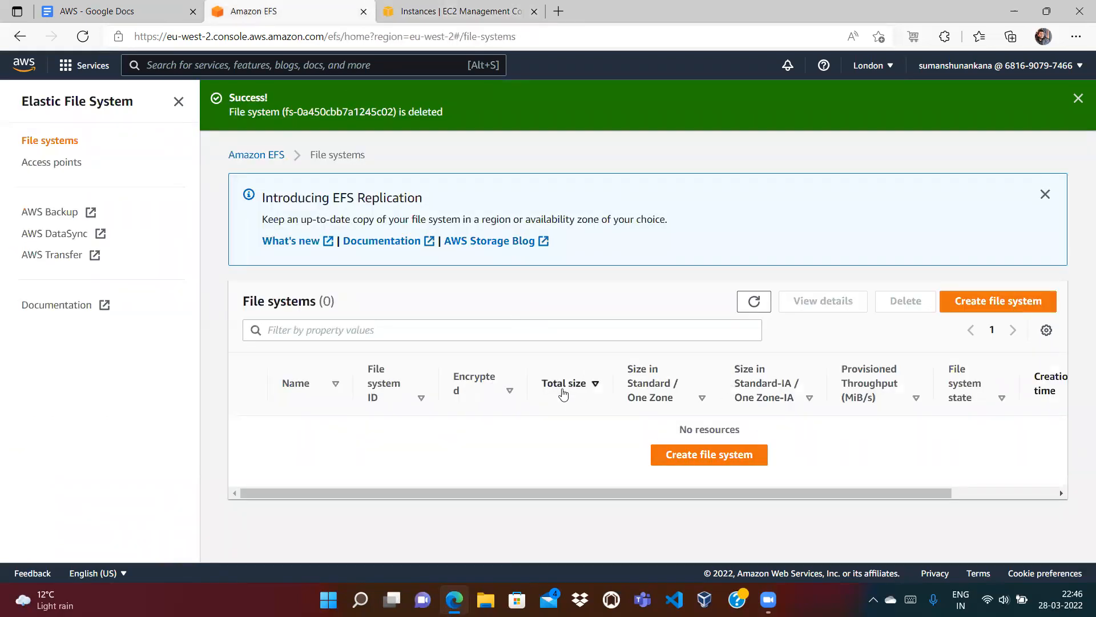
{"action": "left_click", "coordinate": [456, 11]}
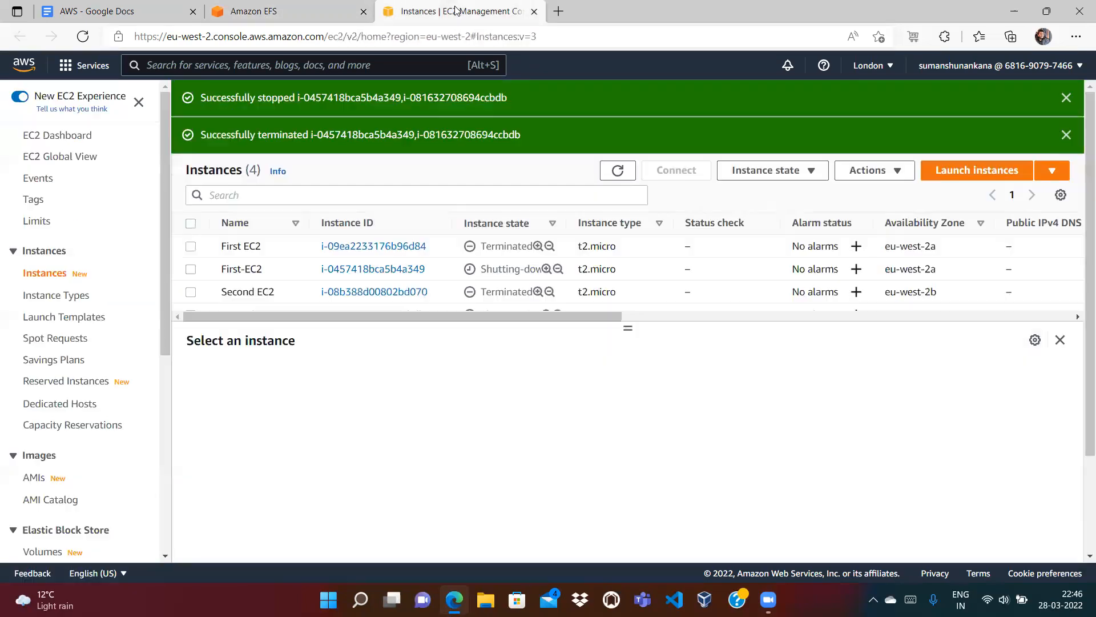
{"action": "left_click", "coordinate": [618, 172]}
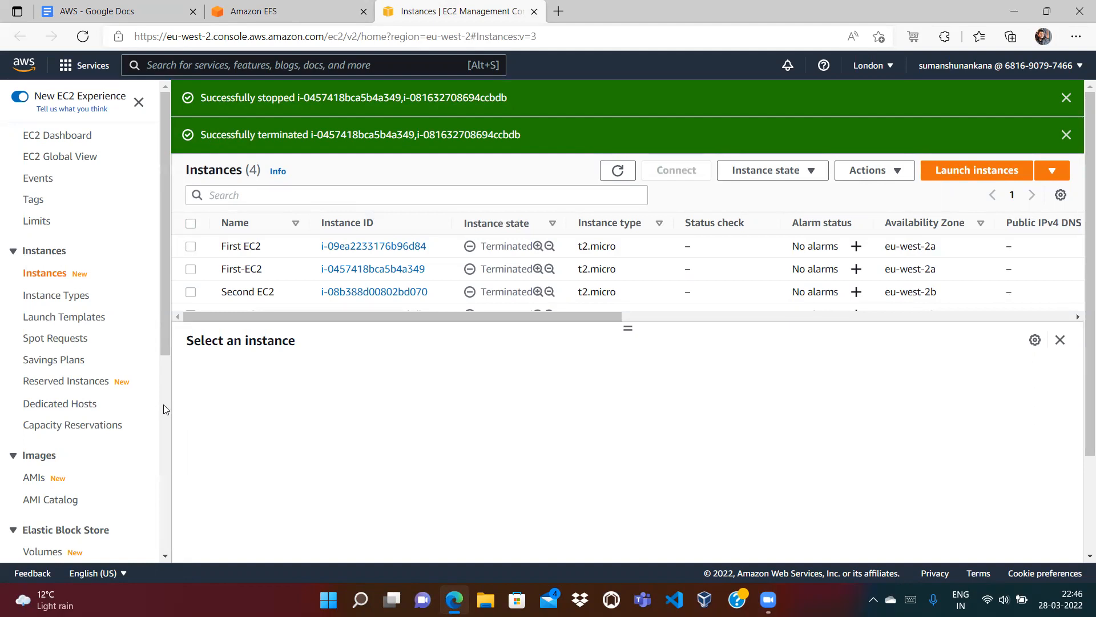
{"action": "scroll", "coordinate": [163, 404], "scroll_direction": "down", "scroll_amount": 5}
Step: Delete the launch-wizard-1 security group via Actions > Delete security groups
{"action": "left_click", "coordinate": [60, 294]}
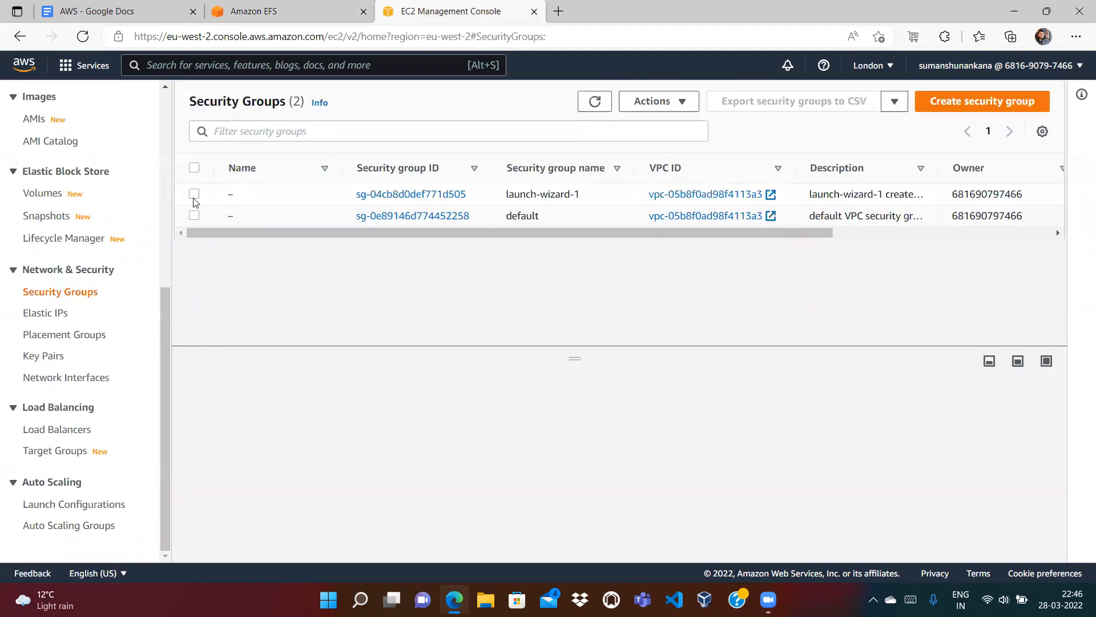
{"action": "left_click", "coordinate": [195, 194]}
{"action": "left_click", "coordinate": [658, 101]}
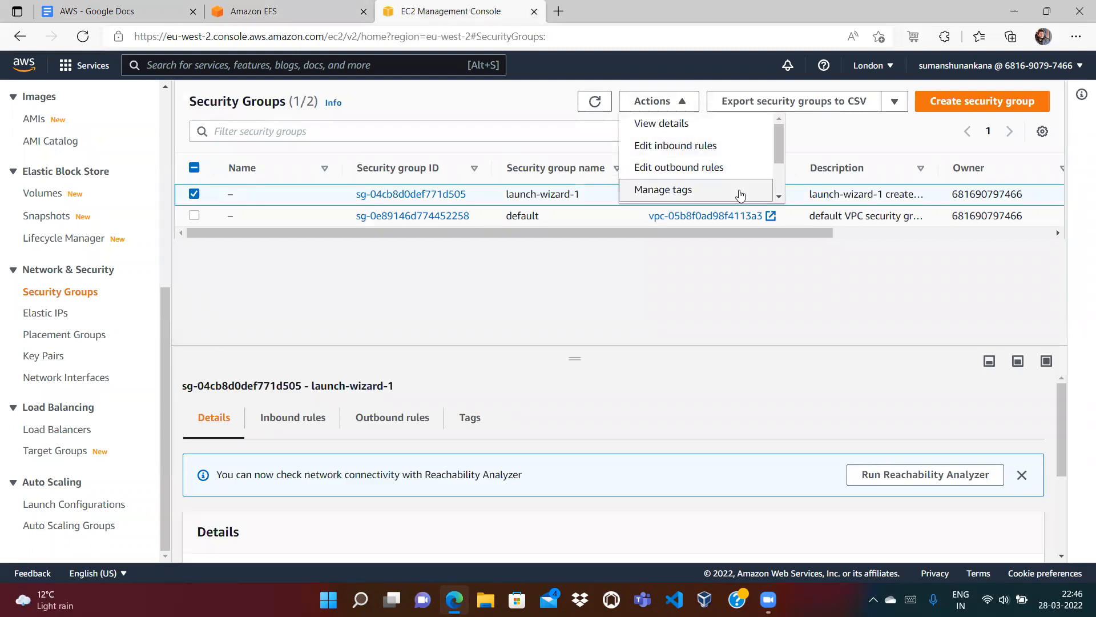
{"action": "scroll", "coordinate": [741, 194], "scroll_direction": "down", "scroll_amount": 2}
{"action": "left_click", "coordinate": [751, 191]}
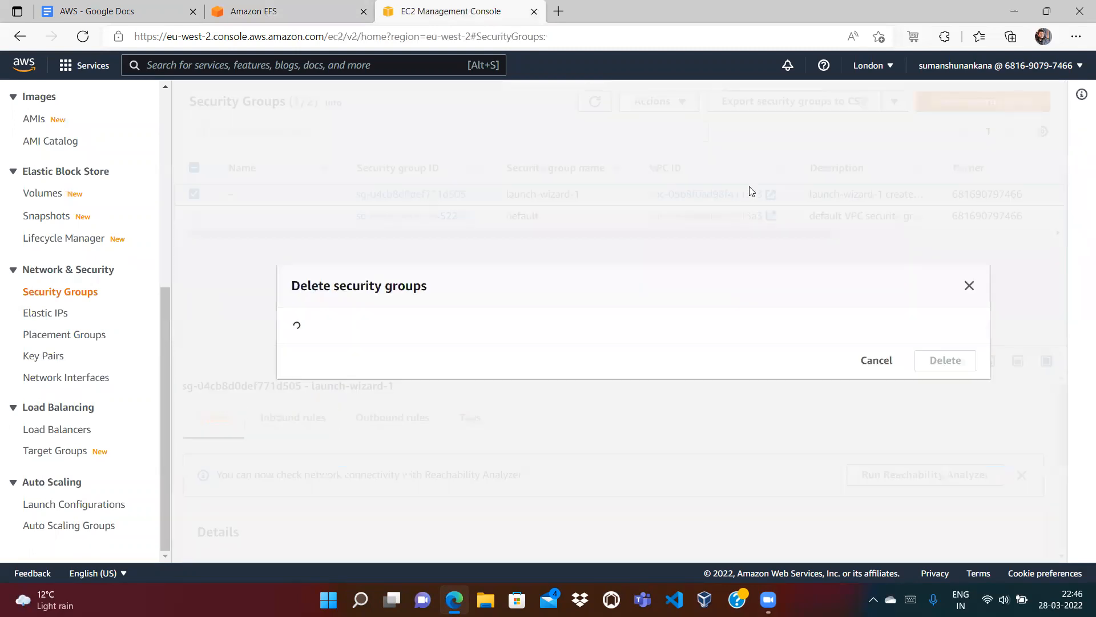
{"action": "left_click", "coordinate": [950, 377]}
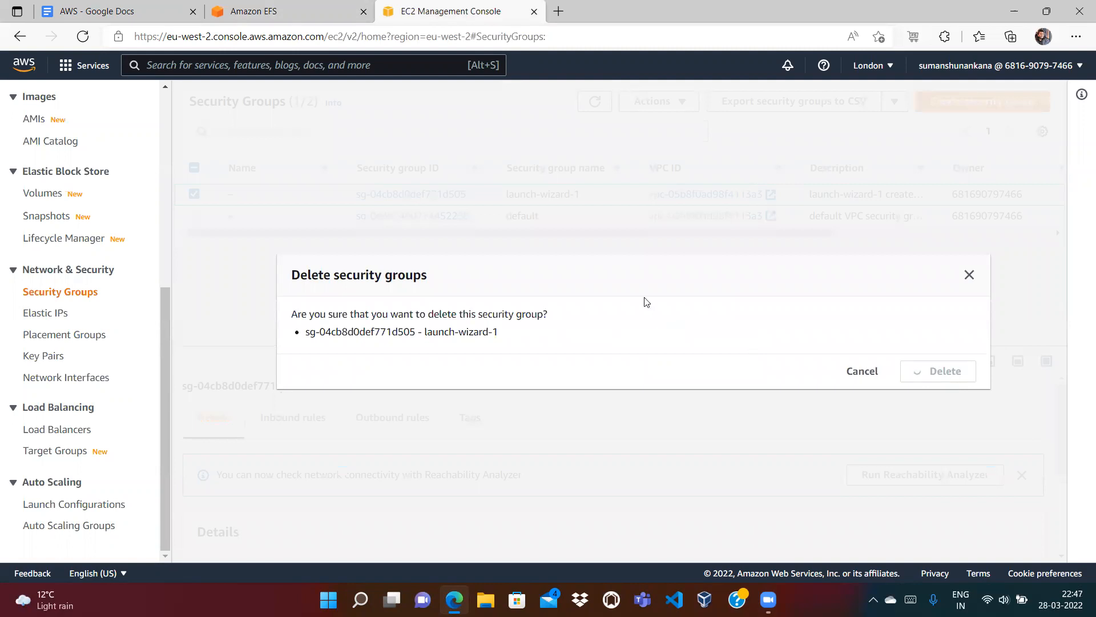
{"action": "left_click", "coordinate": [43, 357]}
Step: Delete the efs key pair, confirming with 'Delete', then show the terminated instances list
{"action": "left_click", "coordinate": [192, 267]}
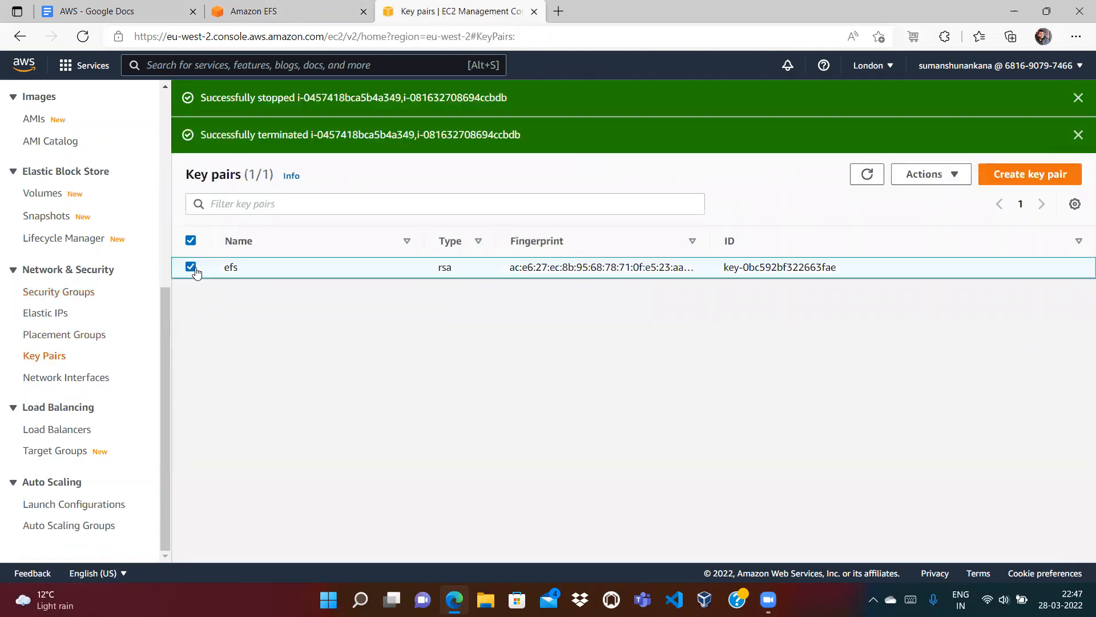
{"action": "left_click", "coordinate": [948, 174]}
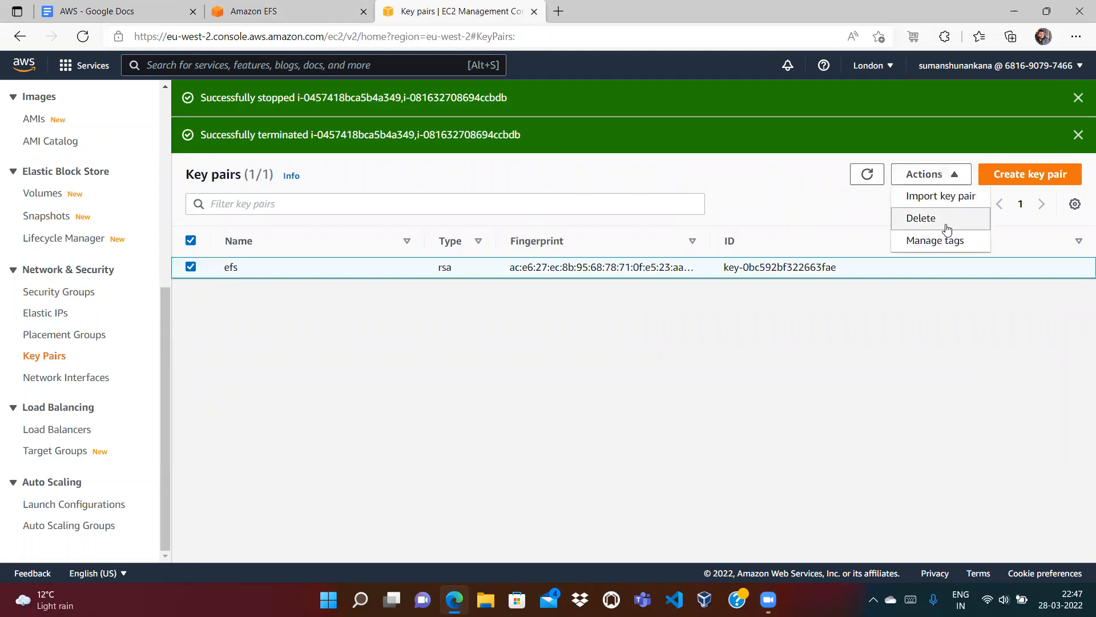
{"action": "left_click", "coordinate": [943, 225]}
{"action": "left_click", "coordinate": [702, 354]}
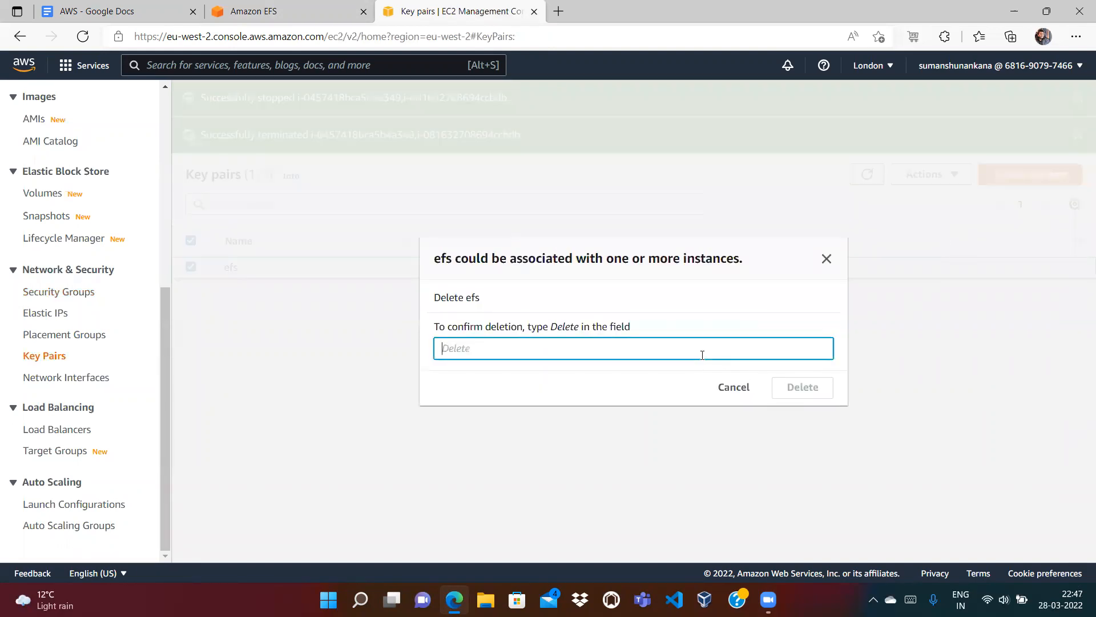
{"action": "type", "text": "Delete"}
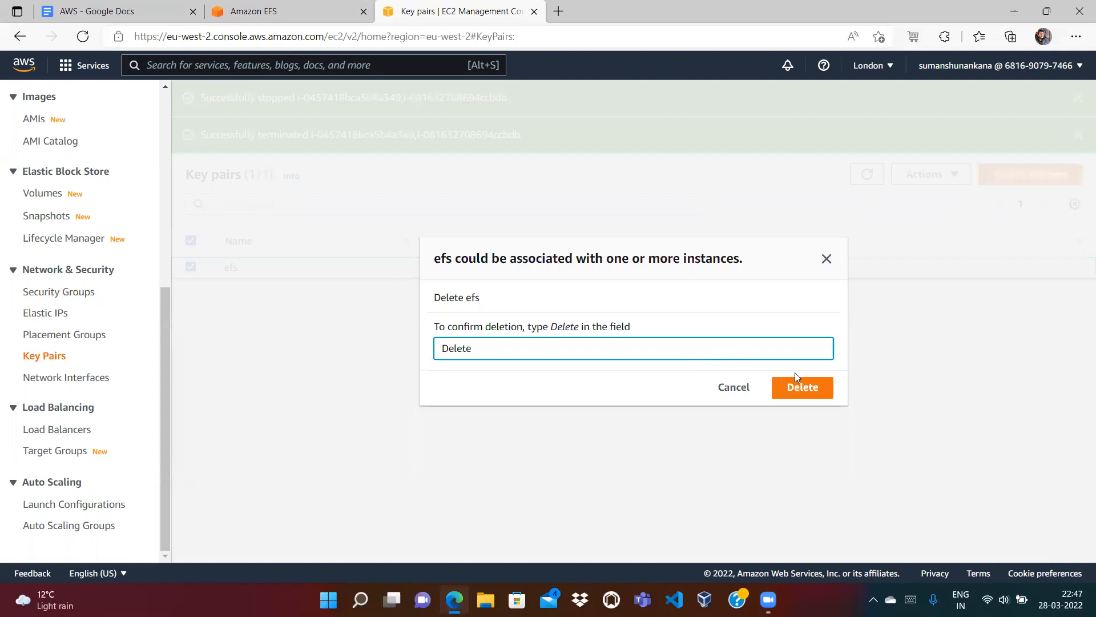
{"action": "left_click", "coordinate": [800, 384]}
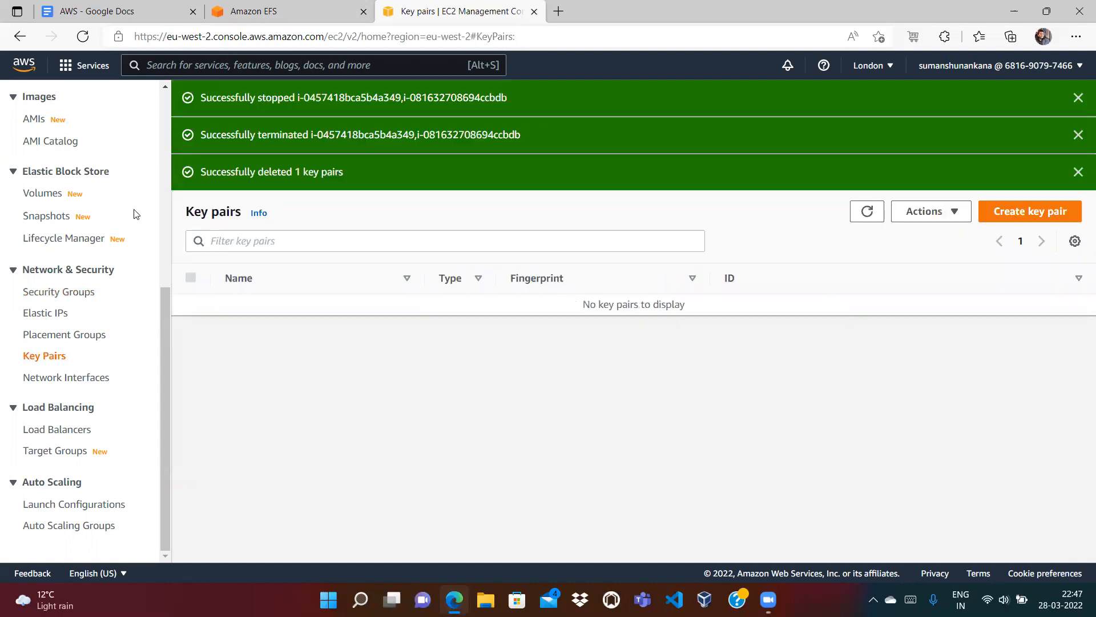
{"action": "scroll", "coordinate": [69, 275], "scroll_direction": "up", "scroll_amount": 6}
{"action": "left_click", "coordinate": [35, 277]}
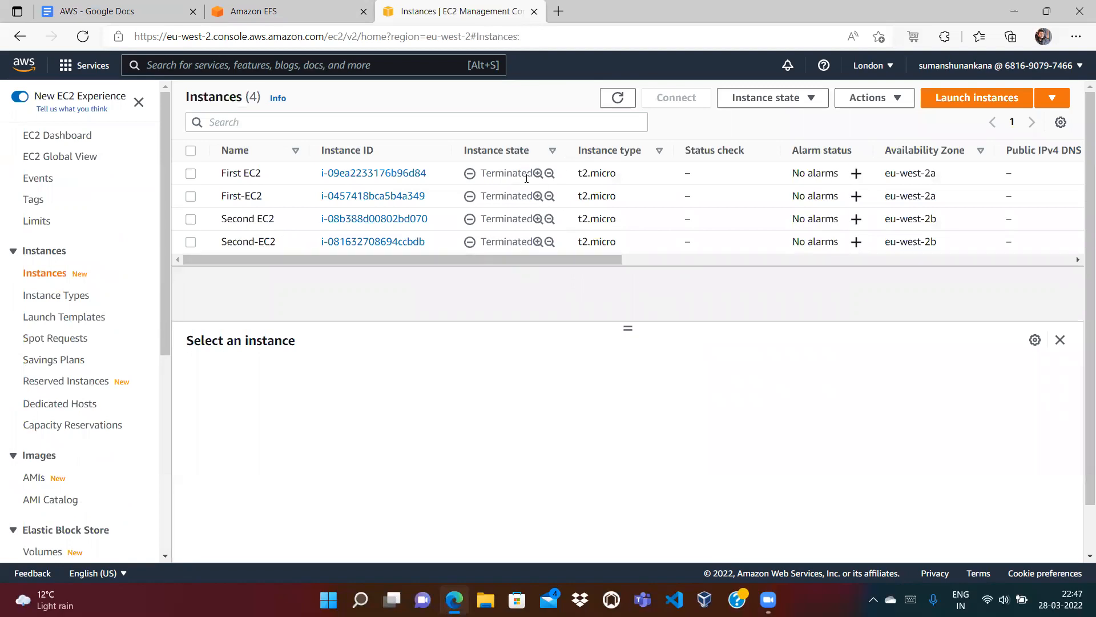
Step: Check the EFS heading in the AWS notes document, then return to the empty Amazon EFS list
{"action": "left_click", "coordinate": [125, 17]}
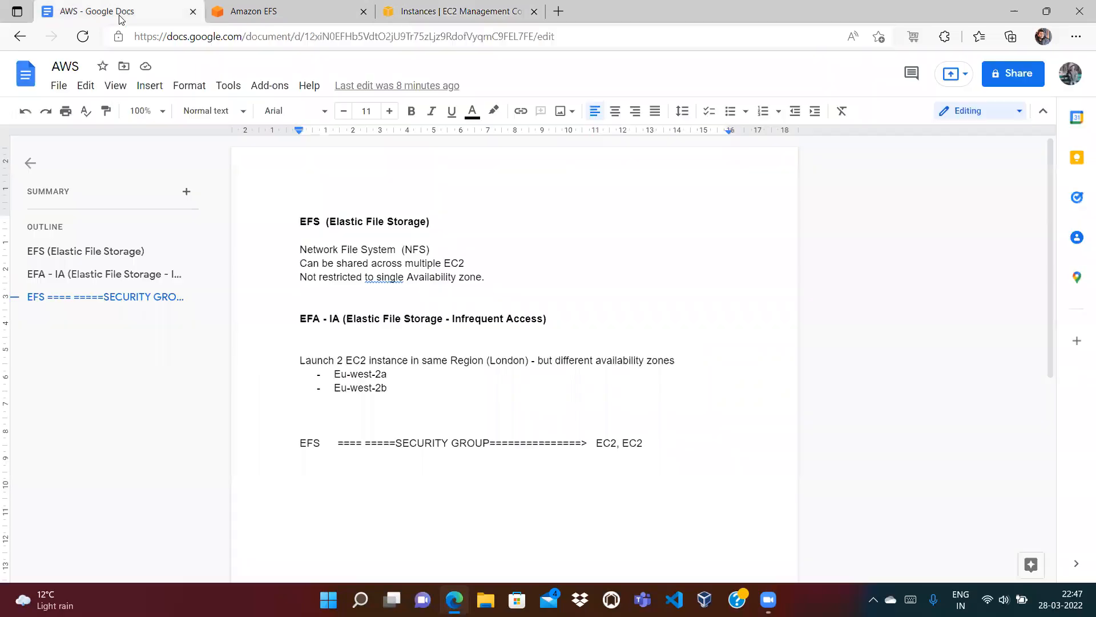
{"action": "double_click", "coordinate": [310, 219]}
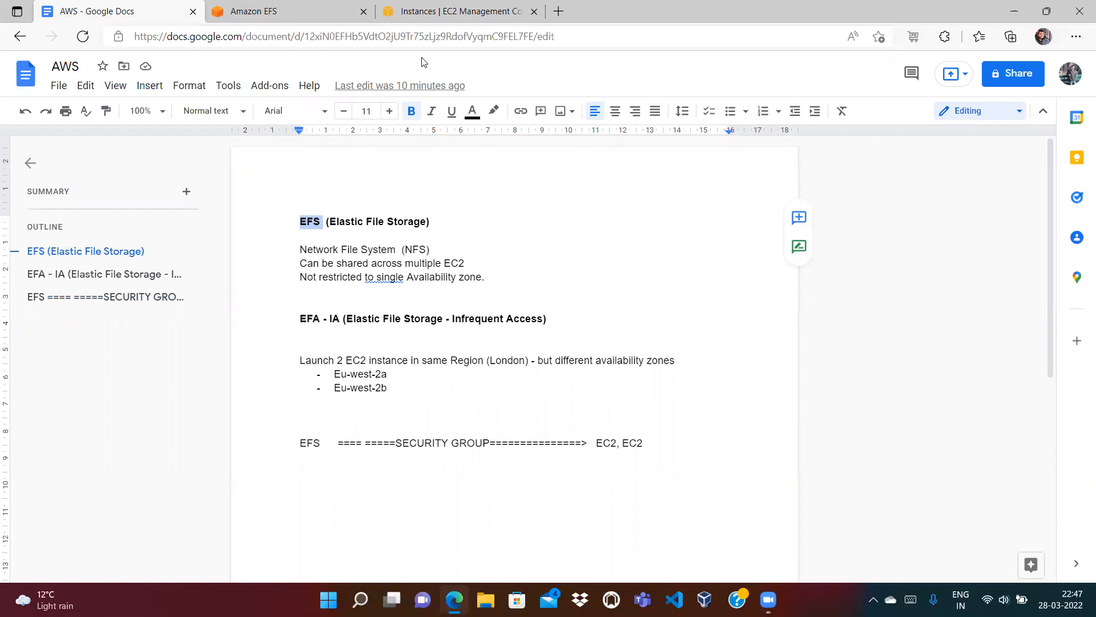
{"action": "left_click", "coordinate": [282, 19]}
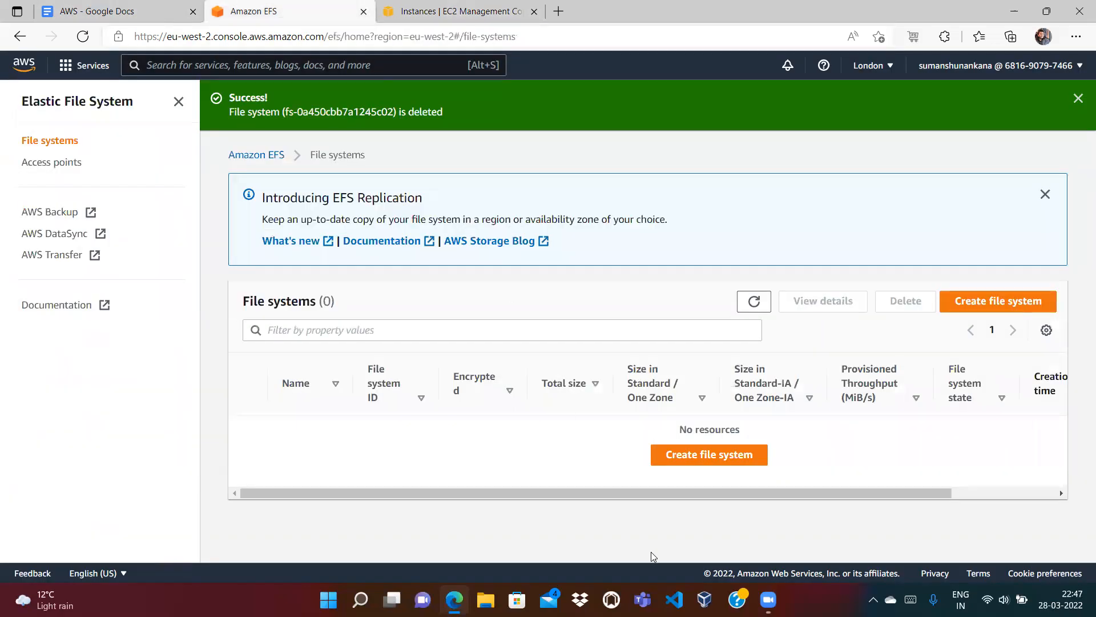